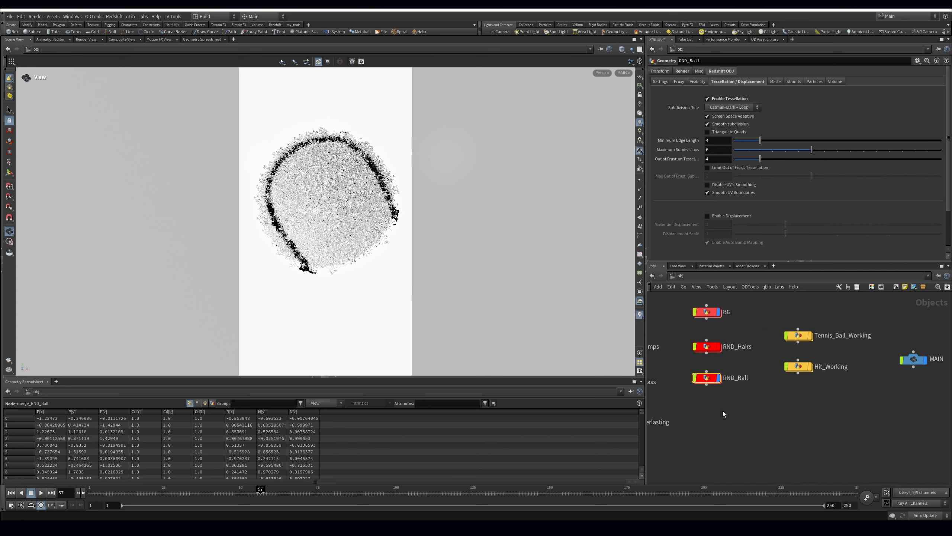
# Turn off the viewport display of the Amarylis object and move the timeline to frame 62.
pyautogui.moveTo(714, 391); pyautogui.dragTo(712, 426)
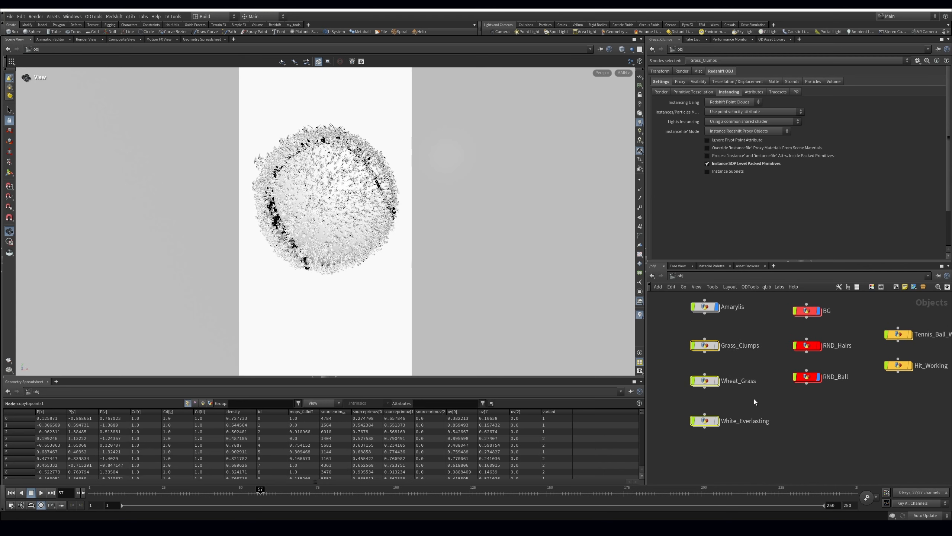
pyautogui.click(716, 306)
pyautogui.moveTo(227, 489); pyautogui.dragTo(281, 497)
pyautogui.click(743, 383)
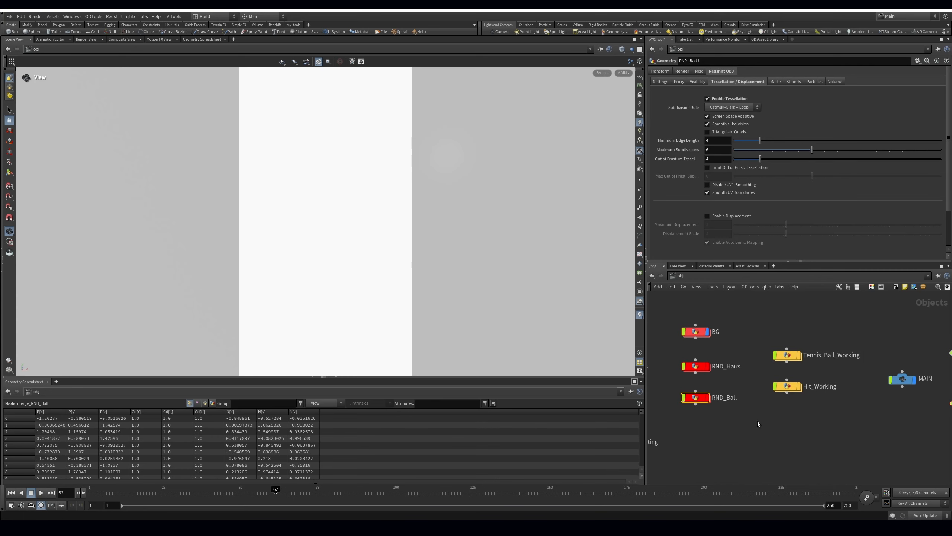
# Inside the Hit_Working network, line up color1, color2 and normal1 above the Animation node and display normal1.
pyautogui.doubleClick(796, 386)
pyautogui.moveTo(813, 408)
pyautogui.mouseDown(button='middle')
pyautogui.moveTo(792, 390)
pyautogui.moveTo(814, 411)
pyautogui.mouseUp(button='middle')
pyautogui.scroll(4, 815, 409)
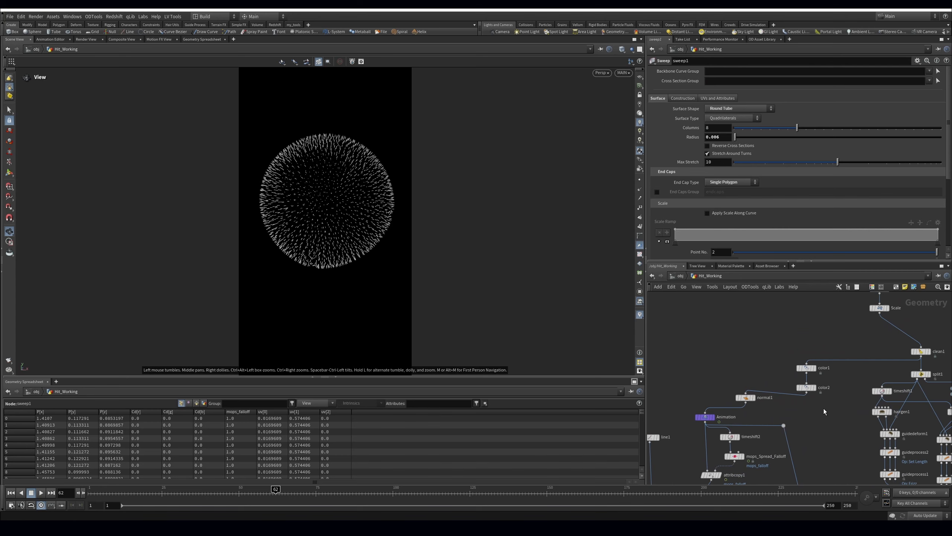
pyautogui.scroll(-2, 823, 407)
pyautogui.moveTo(838, 360); pyautogui.dragTo(752, 407)
pyautogui.moveTo(758, 398); pyautogui.dragTo(729, 388)
pyautogui.moveTo(772, 375); pyautogui.dragTo(783, 390, button='middle')
pyautogui.scroll(3, 784, 390)
pyautogui.click(746, 319)
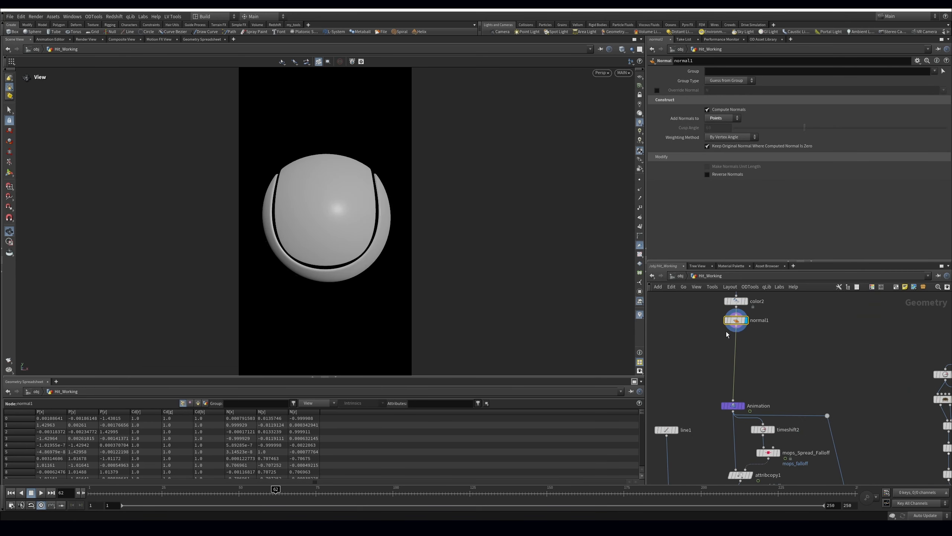
# Move the nodes downstream of normal1 further down to free space beneath it in the network.
pyautogui.moveTo(354, 236); pyautogui.dragTo(472, 261)
pyautogui.moveTo(473, 261); pyautogui.dragTo(408, 222, button='right')
pyautogui.moveTo(408, 221); pyautogui.dragTo(352, 225)
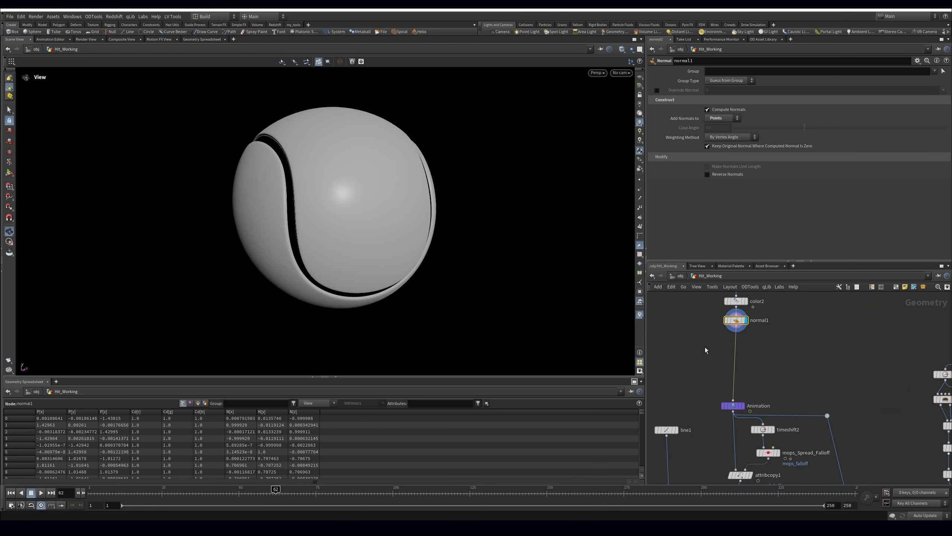
pyautogui.scroll(-3, 779, 344)
pyautogui.moveTo(715, 348); pyautogui.dragTo(836, 473)
pyautogui.moveTo(761, 368); pyautogui.dragTo(760, 402)
pyautogui.click(775, 359)
pyautogui.scroll(3, 775, 358)
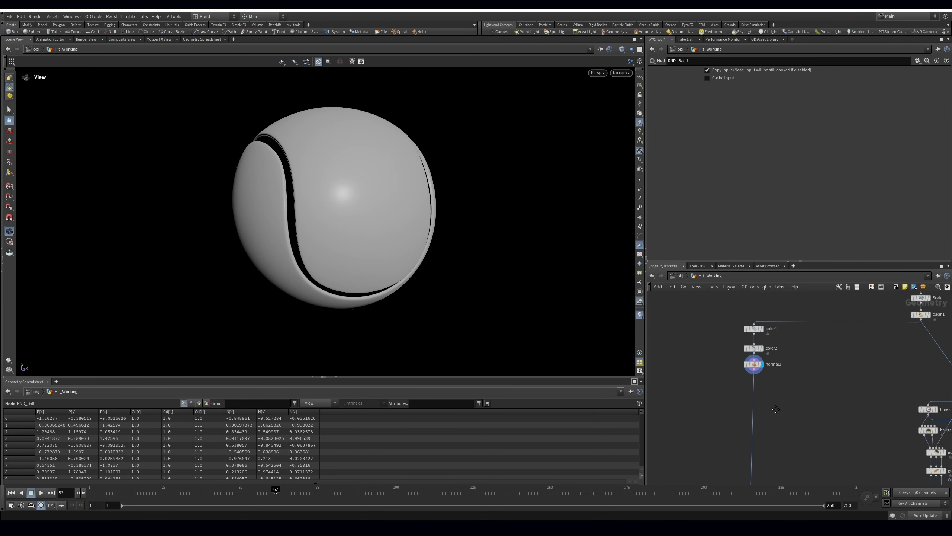
# Add a Ripple Solver node and connect normal1 to its first input.
pyautogui.press('Tab')
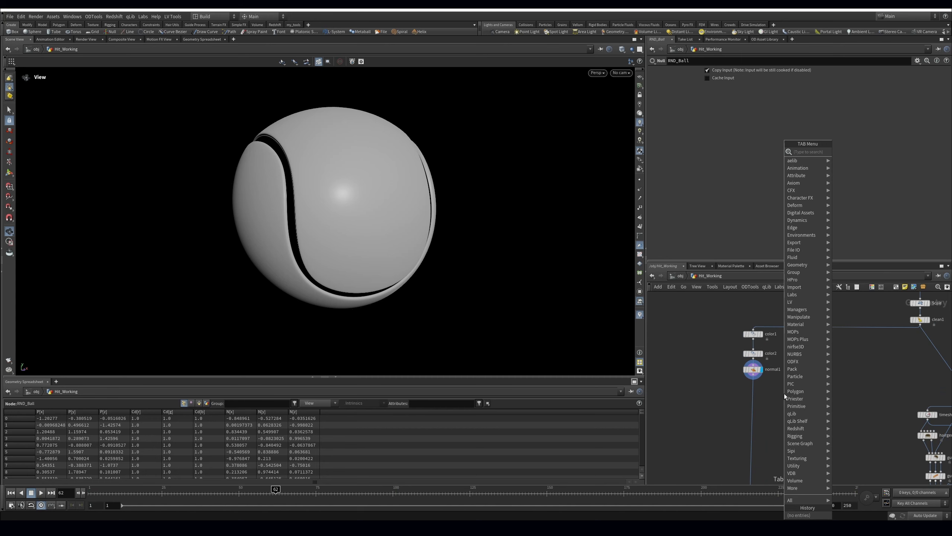
pyautogui.write('ripple')
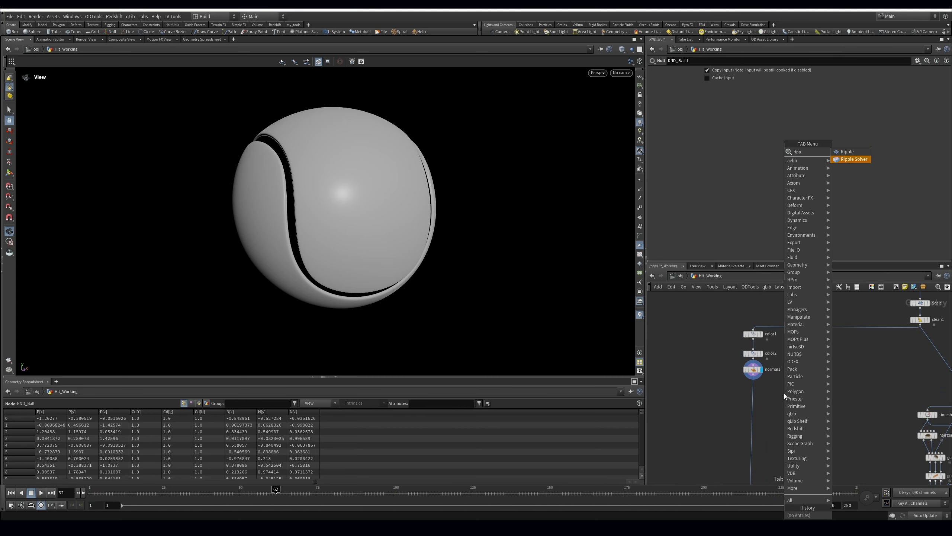
pyautogui.press('Return')
pyautogui.scroll(3, 784, 394)
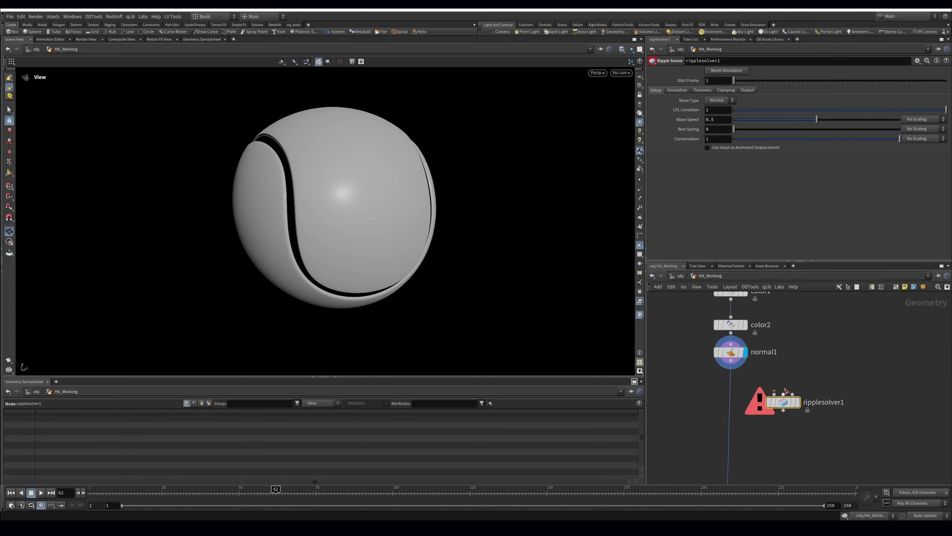
pyautogui.moveTo(773, 392); pyautogui.dragTo(731, 360)
pyautogui.hotkey('ctrl', 'z')
# Display the Ripple Solver, return to frame 1 and move the node lower in the network.
pyautogui.click(798, 403)
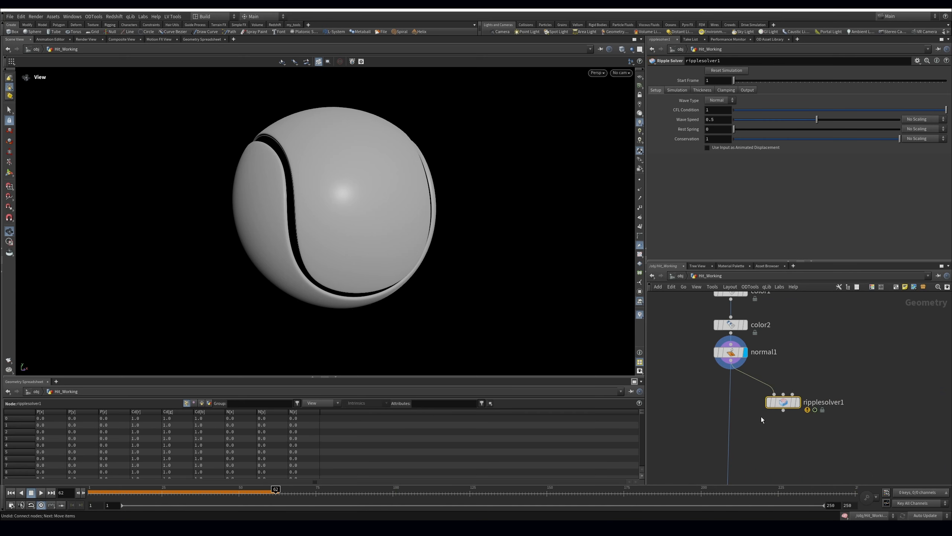
pyautogui.moveTo(114, 494); pyautogui.dragTo(50, 494)
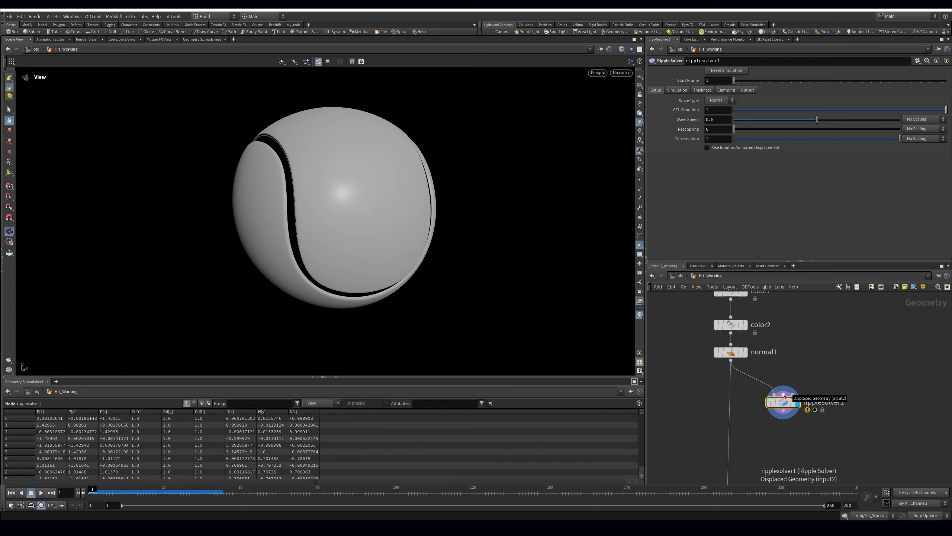
pyautogui.moveTo(783, 402); pyautogui.dragTo(780, 421)
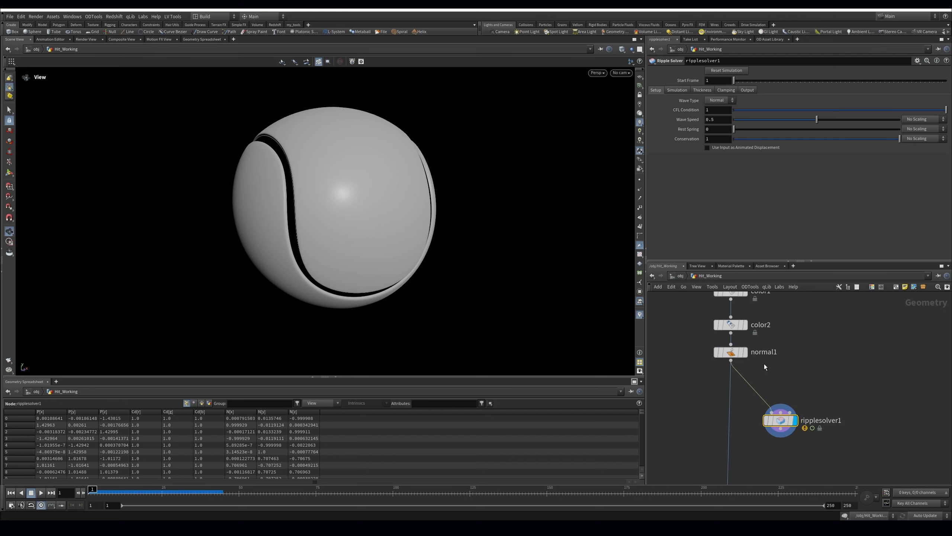
# Add a displayed Soft Transform node after normal1 and connect it to the Ripple Solver's second input.
pyautogui.press('Tab')
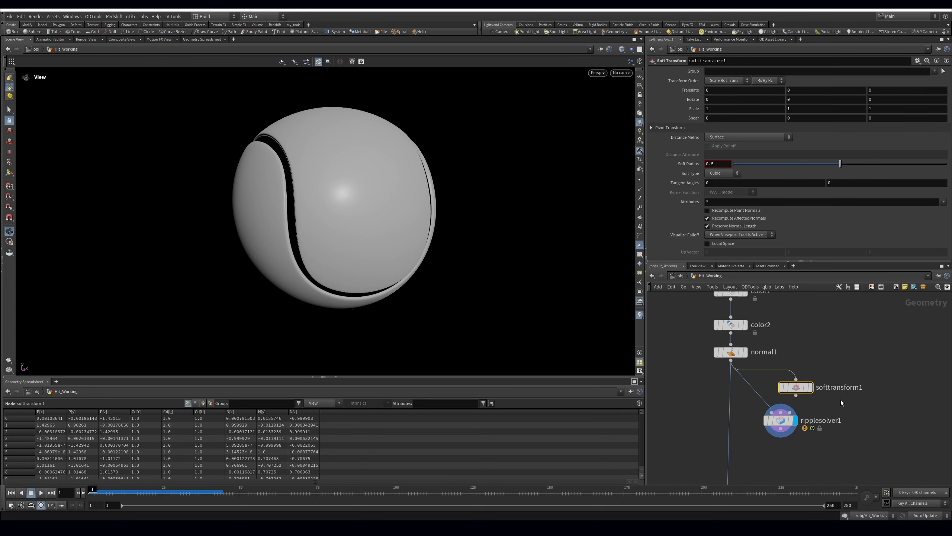
pyautogui.click(810, 387)
pyautogui.moveTo(781, 419); pyautogui.dragTo(779, 441)
pyautogui.moveTo(796, 395); pyautogui.dragTo(786, 429)
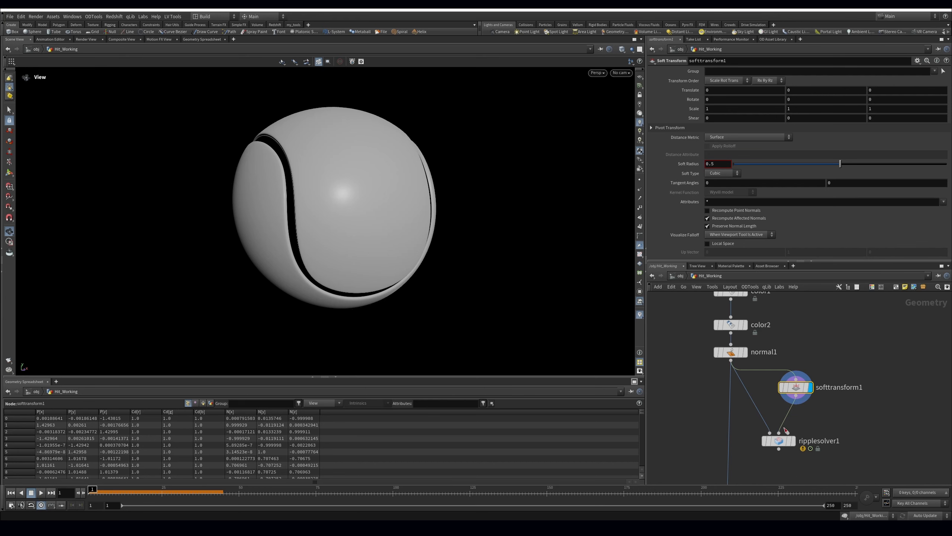
# Set the Soft Transform group to point 9190 and pull it out of the ball by about -0.807, -0.087, 0.288.
pyautogui.click(944, 72)
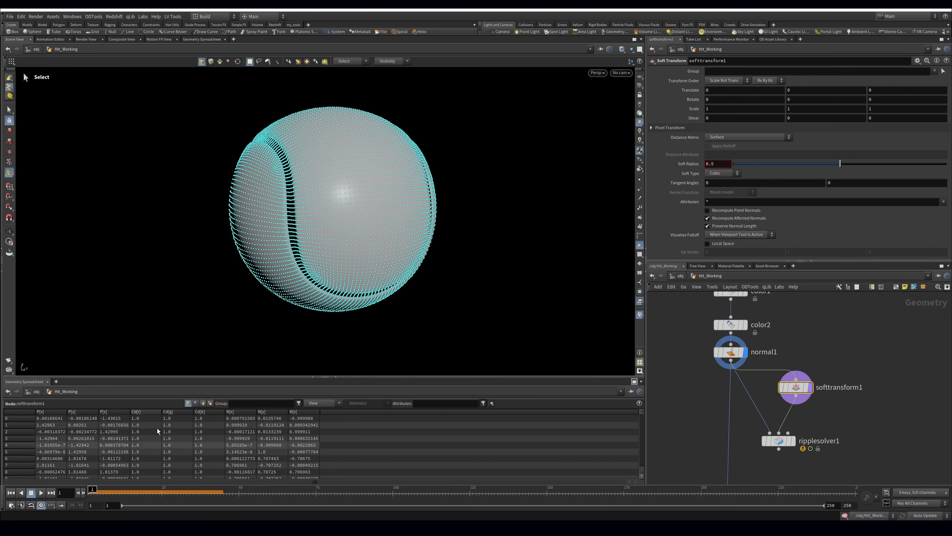
pyautogui.press('Return')
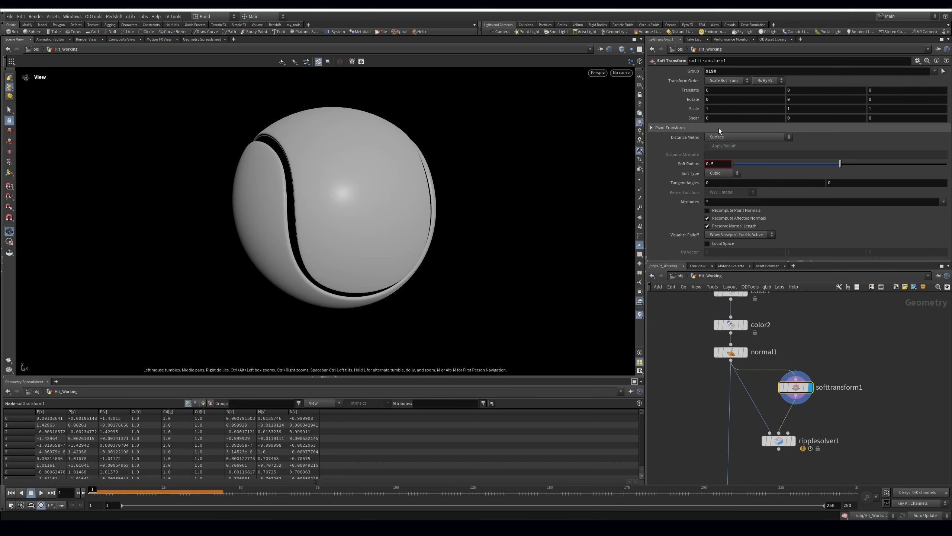
pyautogui.click(8, 175)
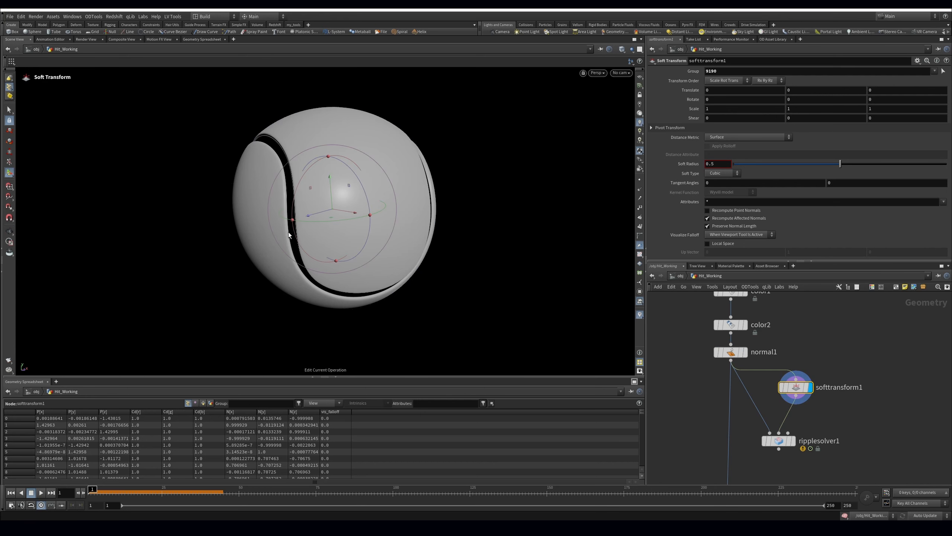
pyautogui.moveTo(321, 215); pyautogui.dragTo(275, 227)
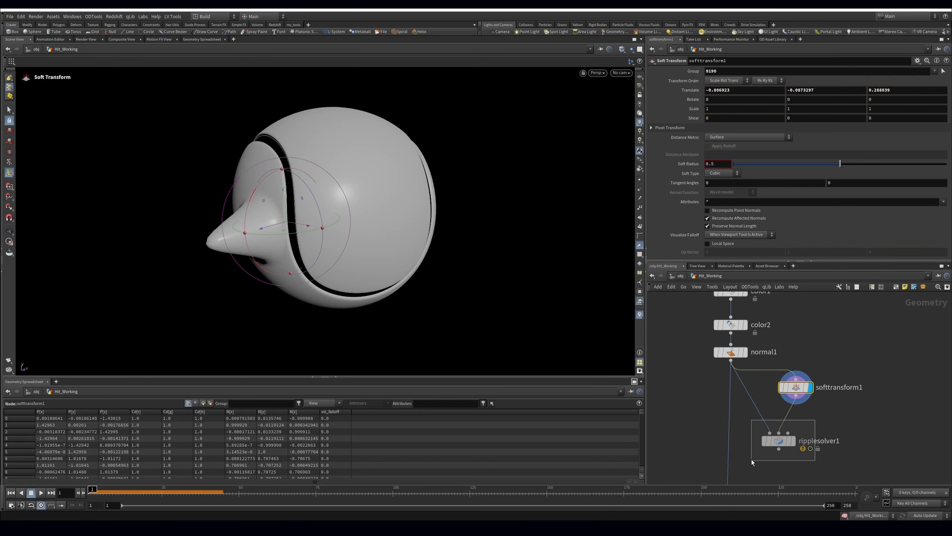
# Display ripplesolver1, play the ripple simulation and return to the first frame.
pyautogui.moveTo(751, 460); pyautogui.dragTo(751, 461)
pyautogui.press('r')
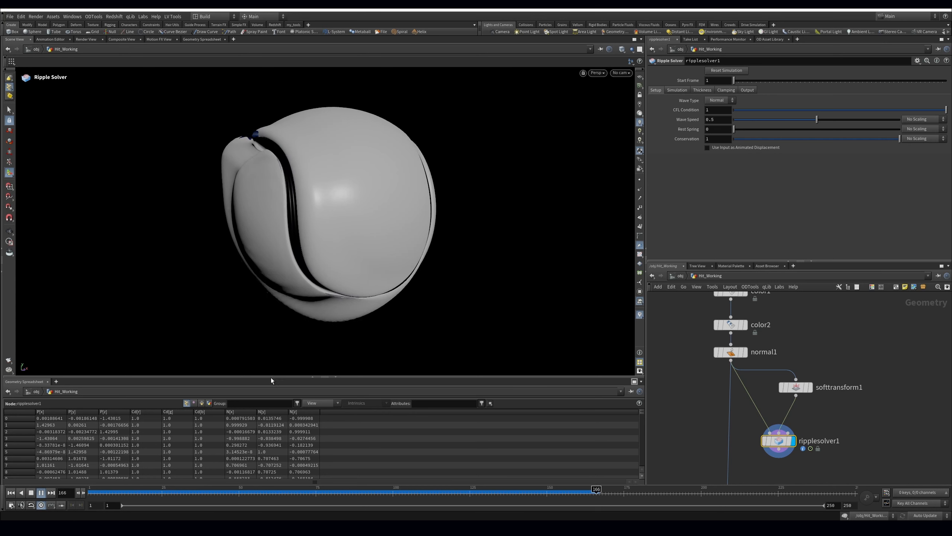
pyautogui.click(10, 493)
# Insert a Rest Position node between normal1 and the Ripple Solver's first input, and space out the surrounding nodes.
pyautogui.moveTo(831, 419); pyautogui.dragTo(835, 396, button='middle')
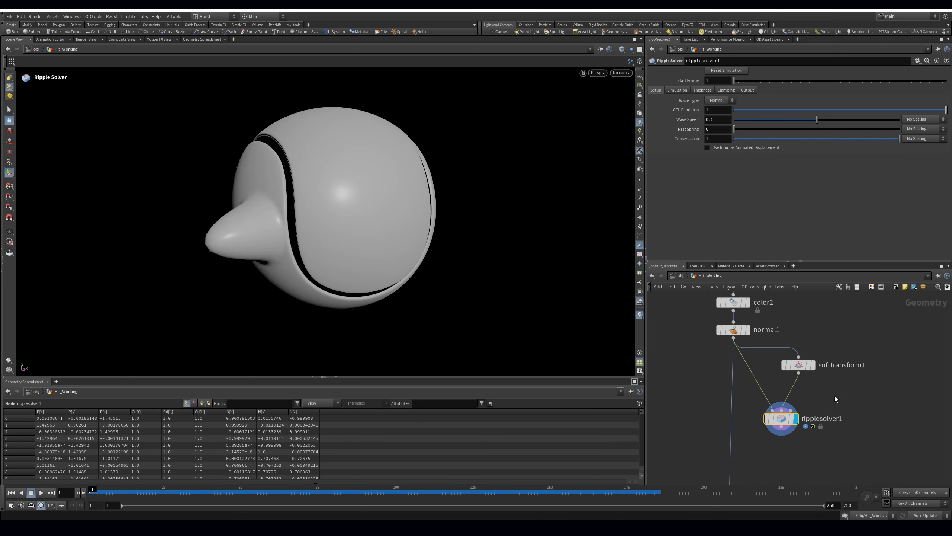
pyautogui.moveTo(787, 421); pyautogui.dragTo(775, 415)
pyautogui.moveTo(848, 390); pyautogui.dragTo(848, 400, button='middle')
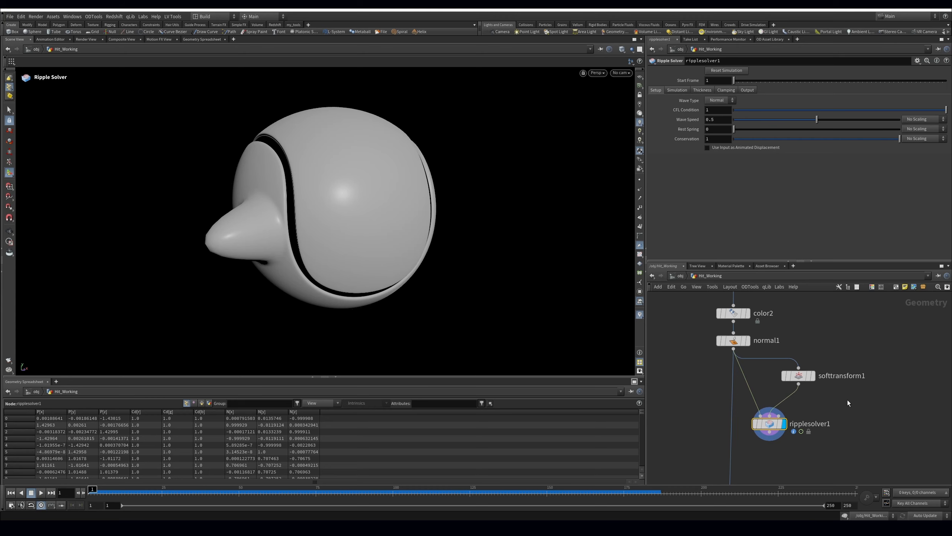
pyautogui.press('Tab')
pyautogui.write('aw')
pyautogui.click(893, 144)
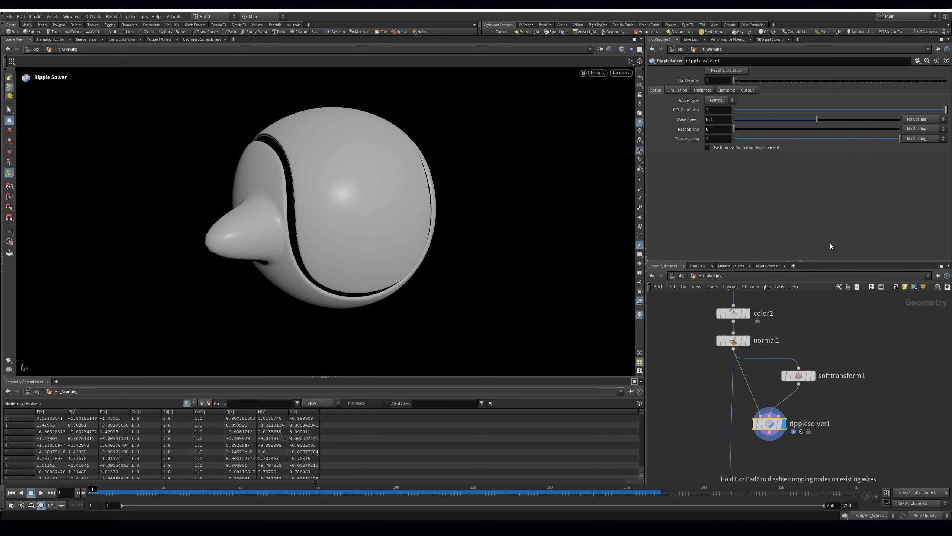
pyautogui.click(752, 380)
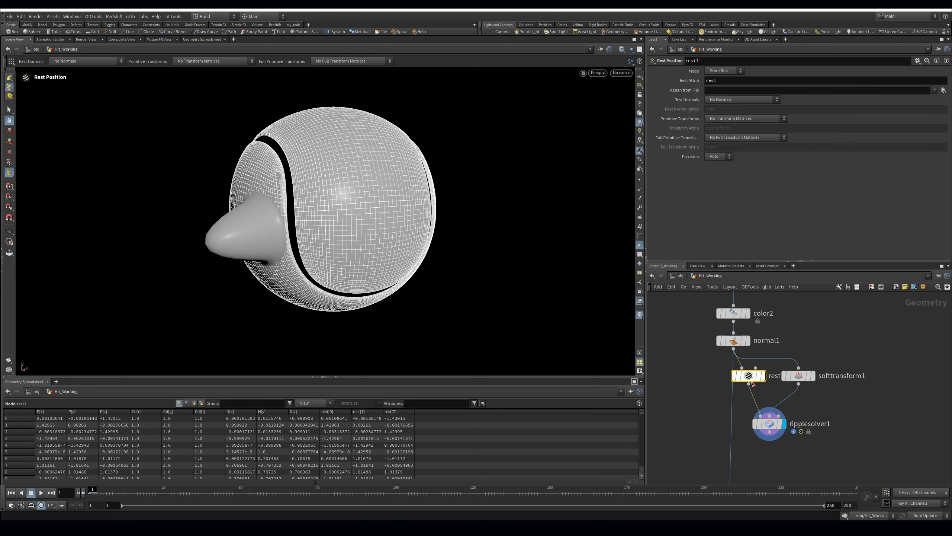
pyautogui.moveTo(886, 441); pyautogui.dragTo(895, 405, button='middle')
pyautogui.moveTo(894, 404); pyautogui.dragTo(756, 325)
pyautogui.moveTo(759, 339); pyautogui.dragTo(771, 342)
pyautogui.click(840, 413)
# Set the Ripple Solver's Wave Speed to 3 and play the simulation.
pyautogui.click(794, 389)
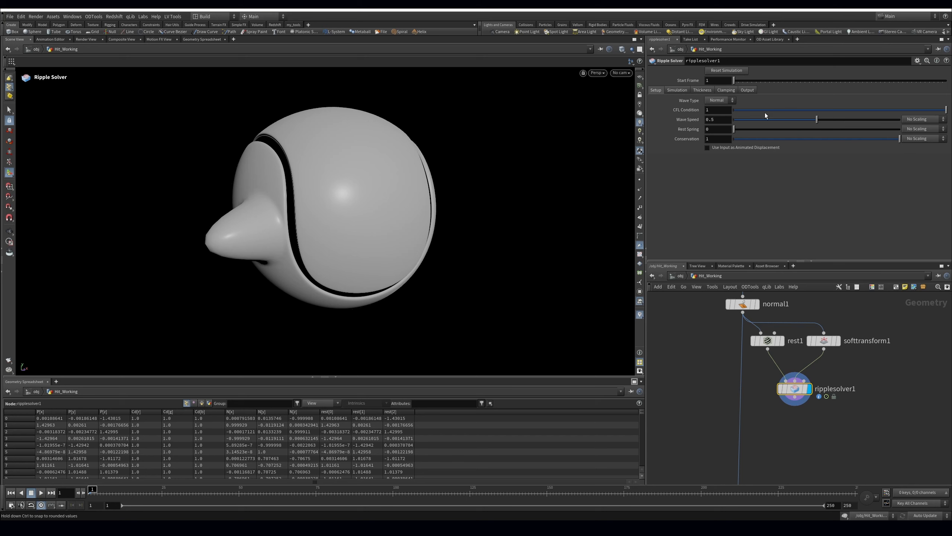
pyautogui.click(679, 91)
pyautogui.write('3')
pyautogui.press('Return')
pyautogui.click(40, 492)
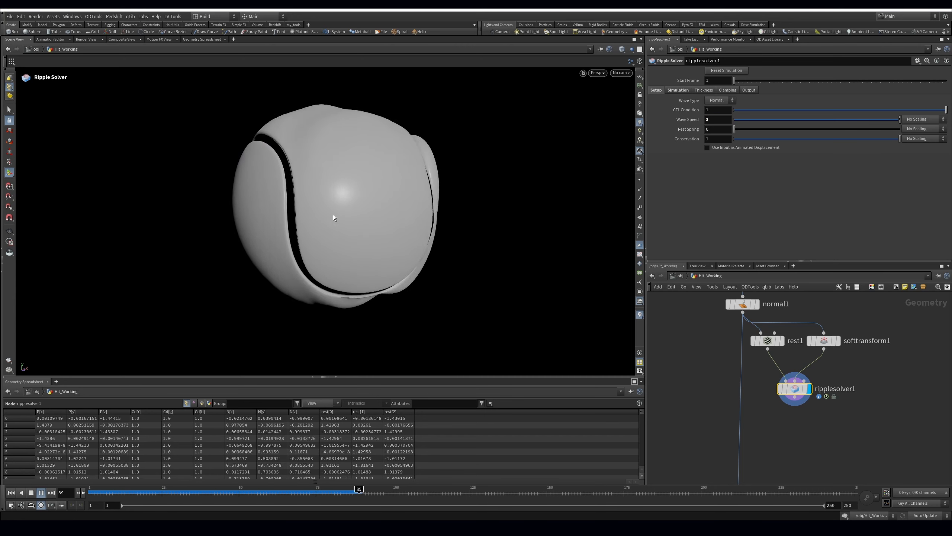
# Look through the MAIN camera and replay the simulation from frame 1.
pyautogui.click(164, 494)
pyautogui.click(621, 73)
pyautogui.click(633, 107)
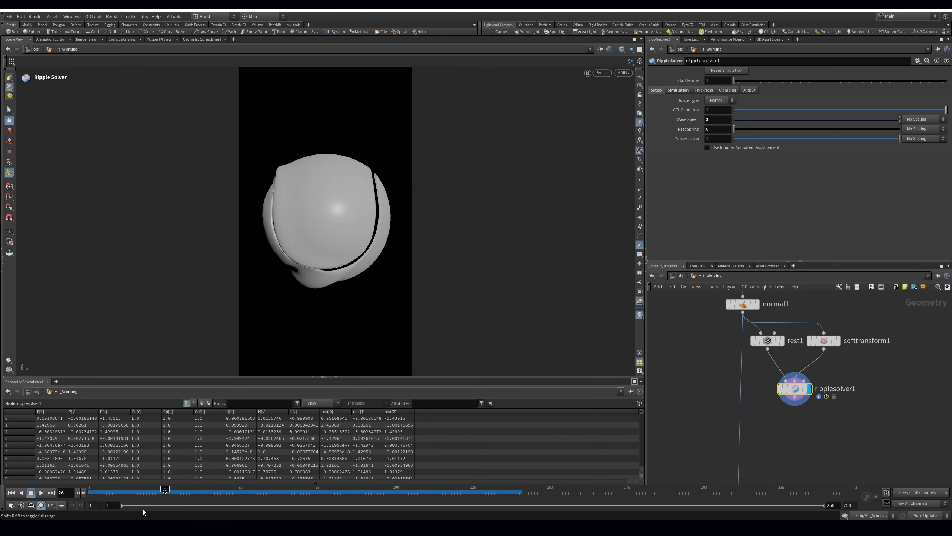
pyautogui.moveTo(101, 494); pyautogui.dragTo(52, 498)
pyautogui.click(42, 493)
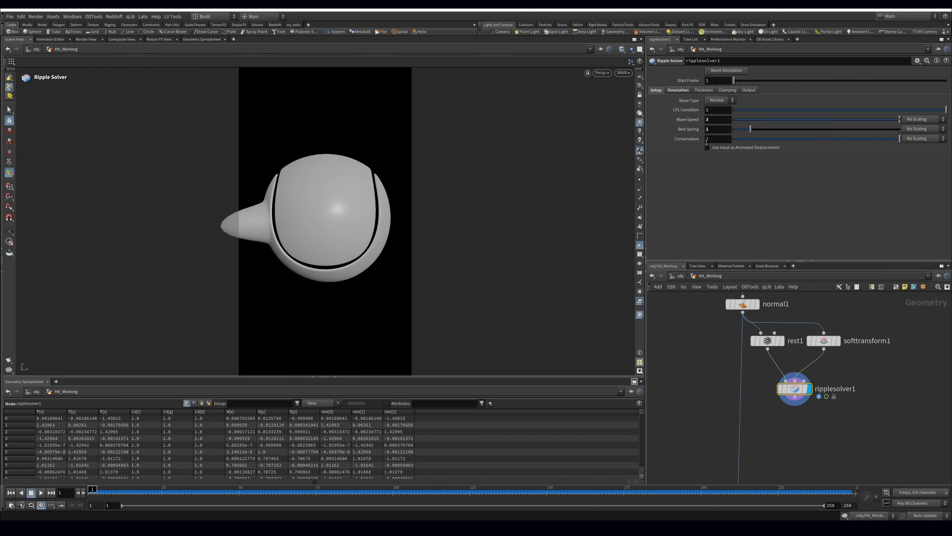
# Set the Ripple Solver's Conservation to 0, play the simulation and return to the first frame.
pyautogui.moveTo(685, 139)
pyautogui.moveTo(742, 141); pyautogui.dragTo(726, 145)
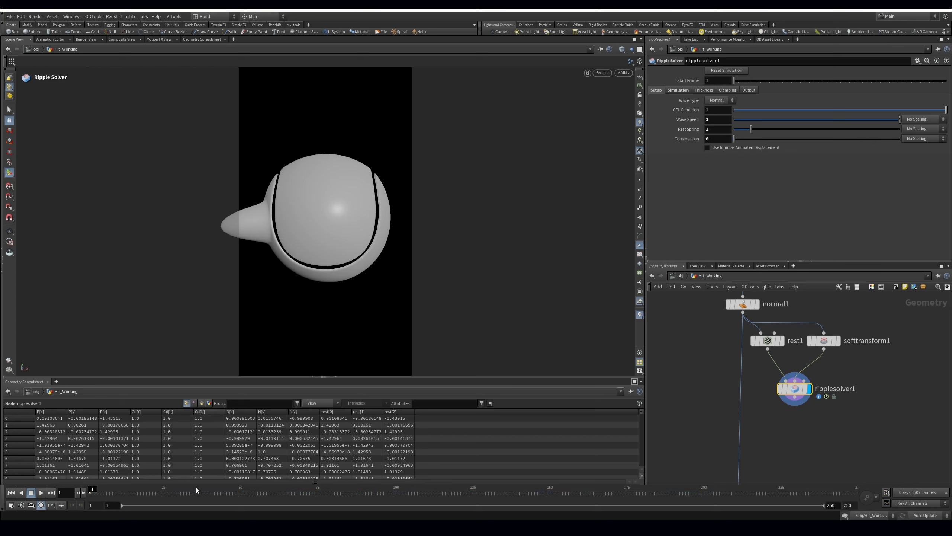
pyautogui.click(41, 493)
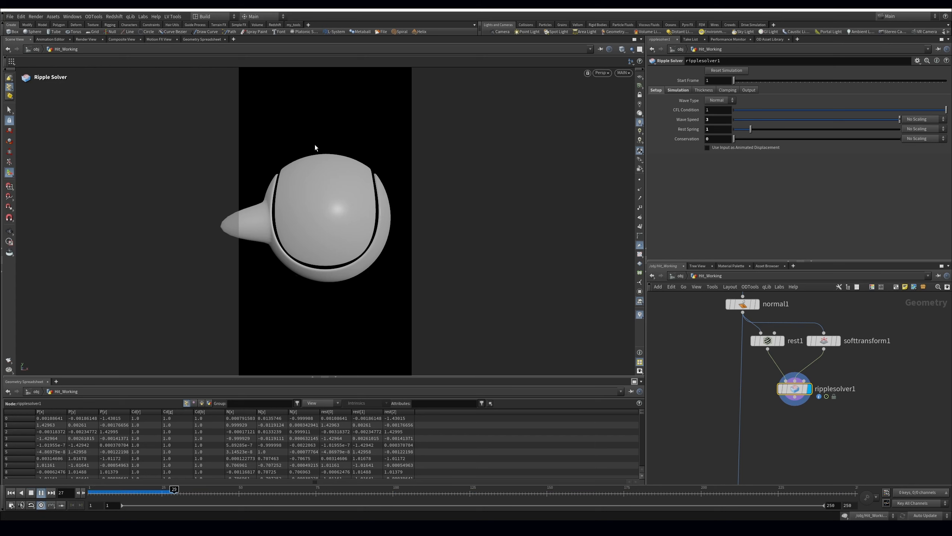
pyautogui.click(11, 492)
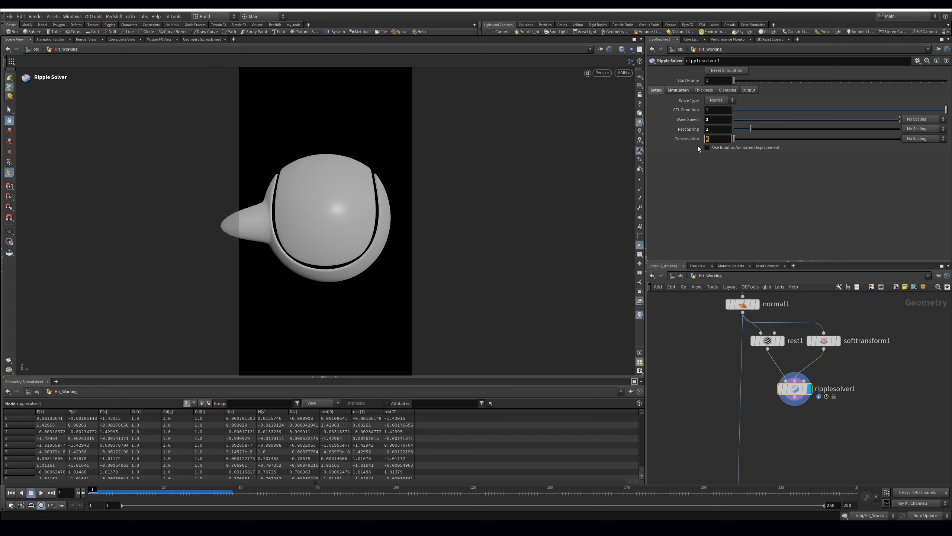
# Set Conservation to 0.1, play the simulation and return to the first frame.
pyautogui.write('0.1')
pyautogui.press('Return')
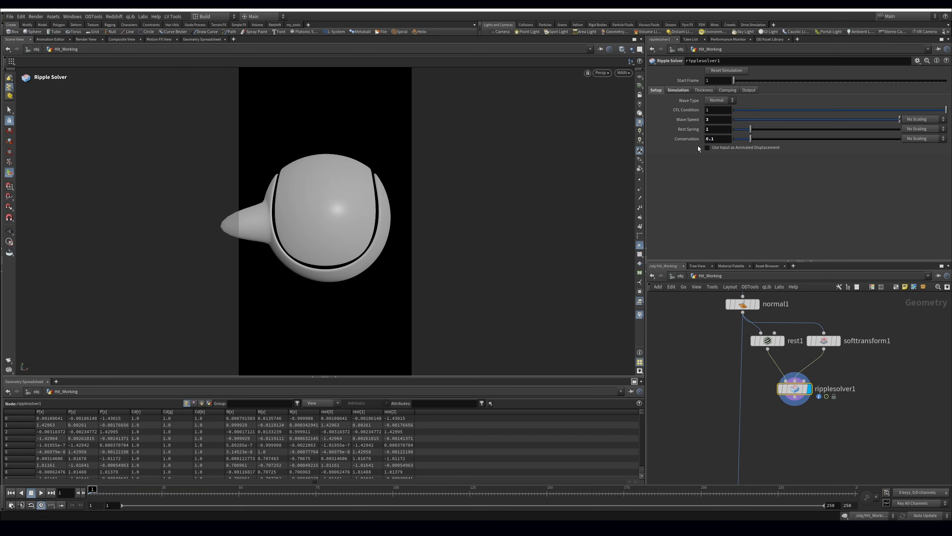
pyautogui.click(42, 492)
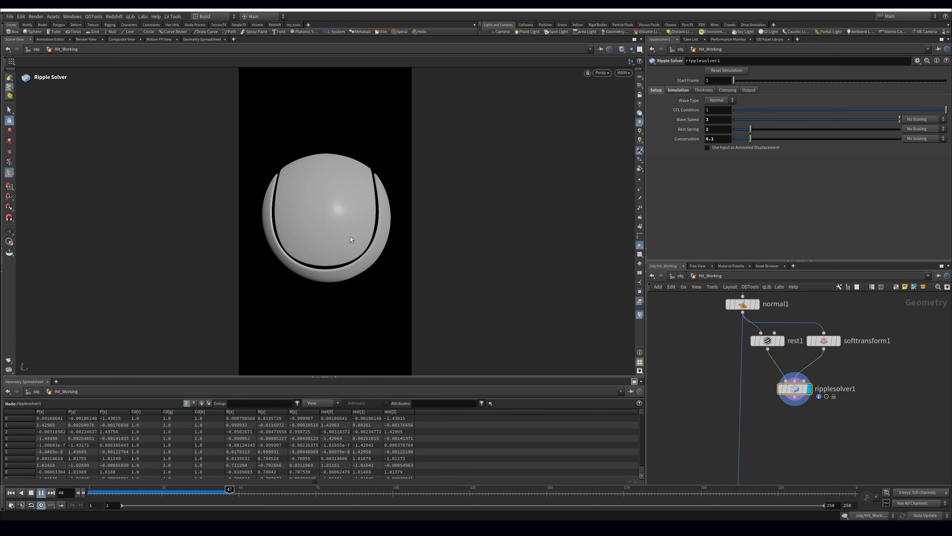
pyautogui.click(11, 492)
# Raise Conservation to about 0.446, play the simulation and return to the first frame.
pyautogui.moveTo(750, 138); pyautogui.dragTo(808, 139)
pyautogui.click(41, 493)
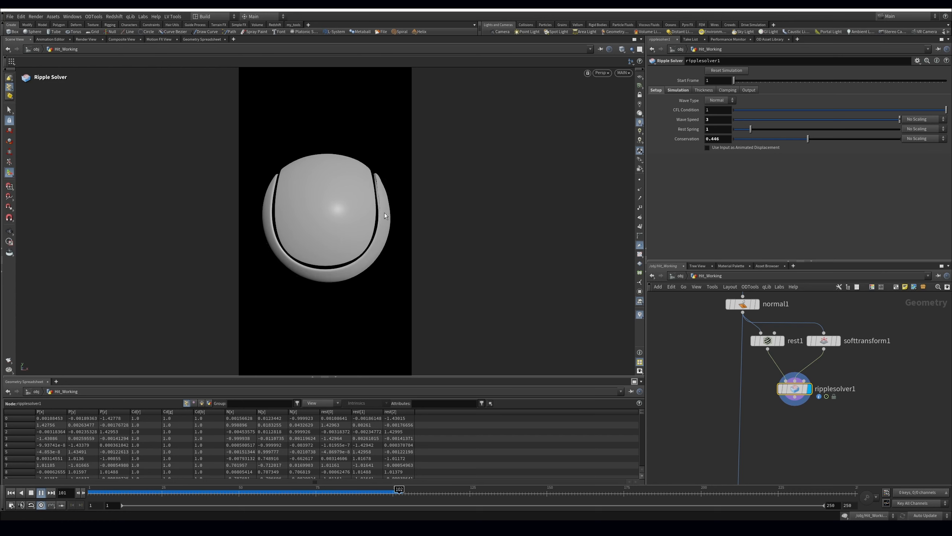
pyautogui.click(10, 493)
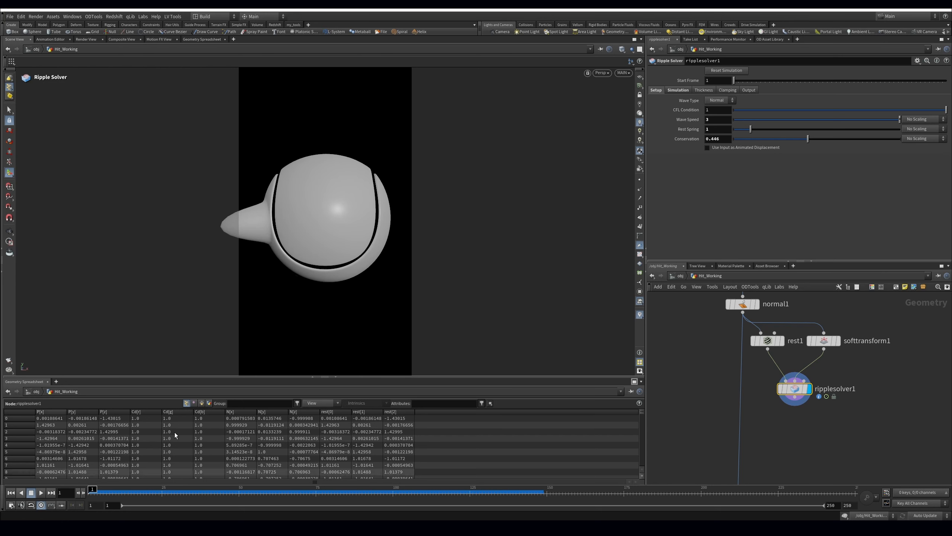
# Lower the Ripple Solver's Conservation to about 0.206 and Rest Spring to 0, and play the simulation.
pyautogui.moveTo(786, 140); pyautogui.dragTo(768, 143)
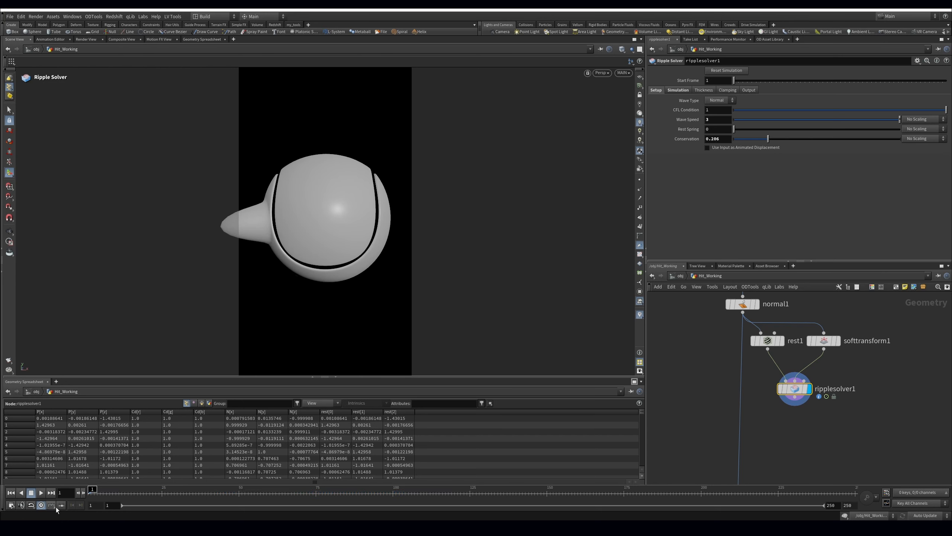
pyautogui.click(41, 493)
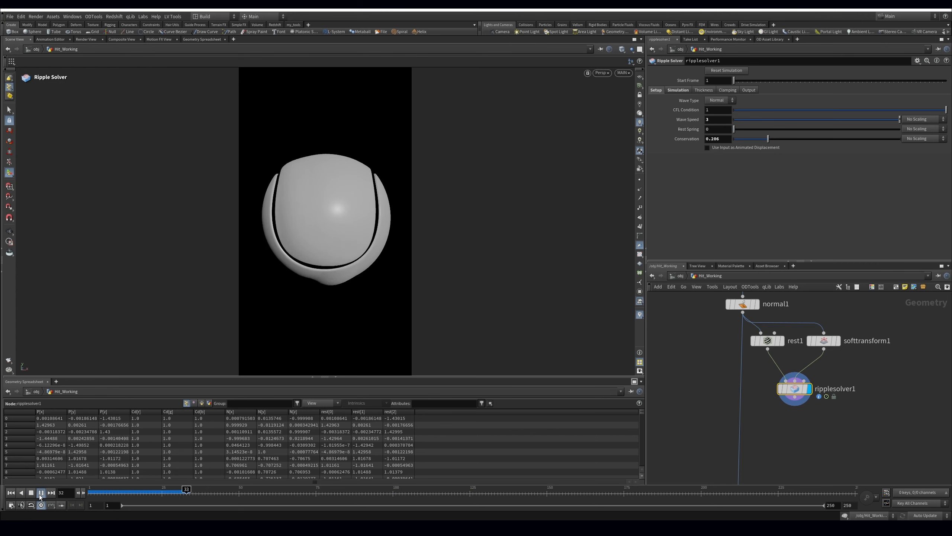
pyautogui.click(261, 492)
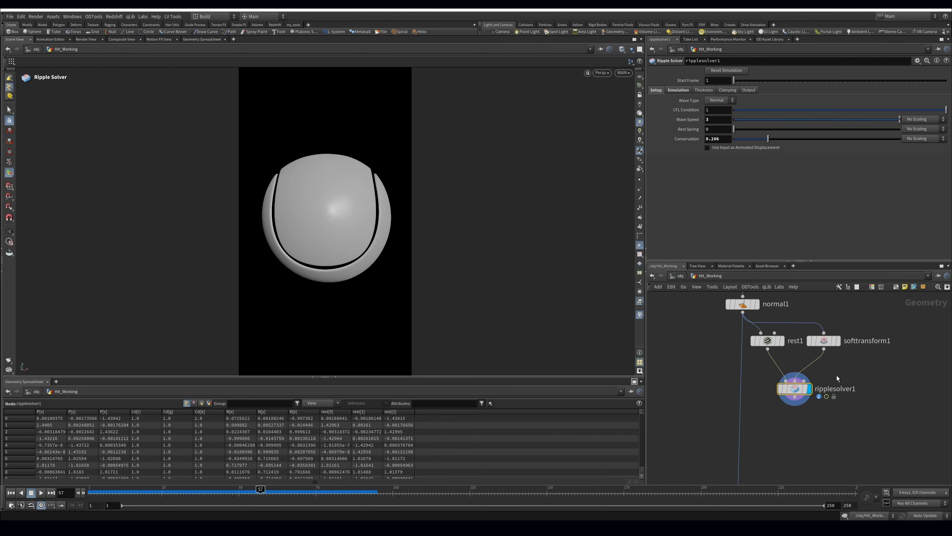
# Set the Ripple Solver's Rest Spring to 10, play the simulation, and replay it with Conservation at 1.
pyautogui.click(838, 340)
pyautogui.click(809, 388)
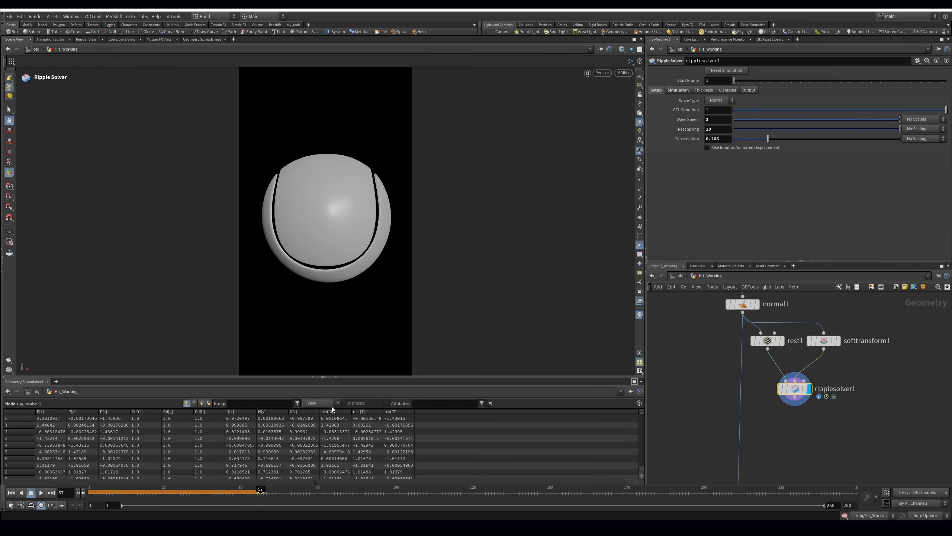
pyautogui.click(42, 492)
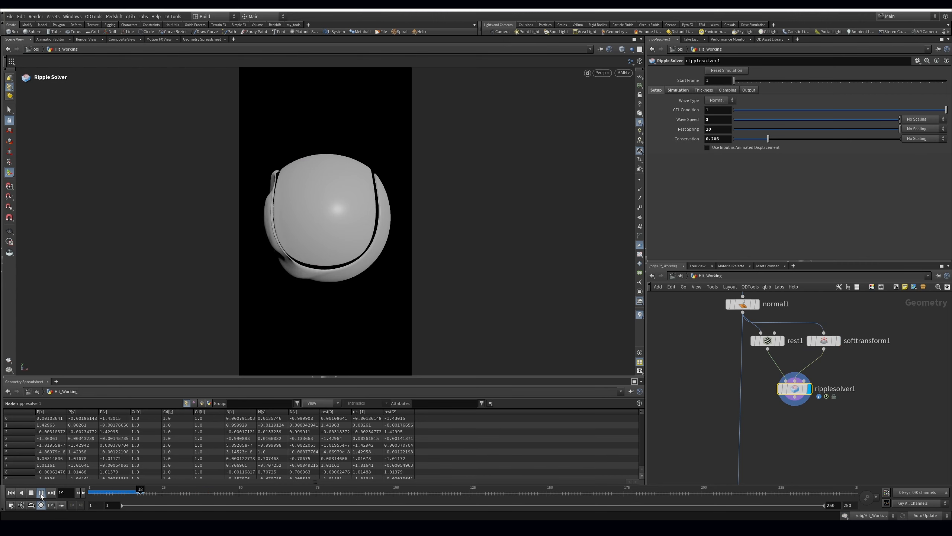
pyautogui.click(41, 493)
pyautogui.click(12, 493)
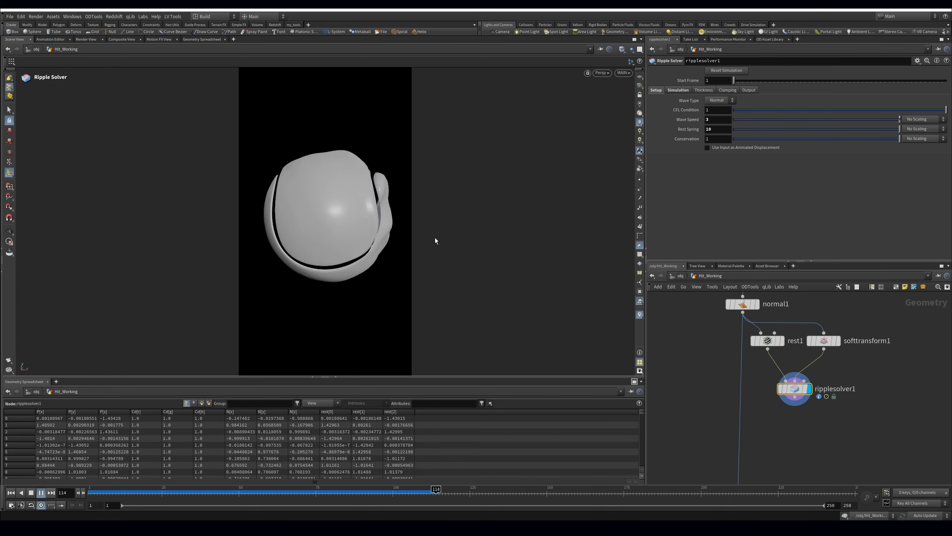
# Set the Ripple Solver's Rest Spring to 0.5 and Conservation to about 0.126 during playback.
pyautogui.moveTo(779, 137); pyautogui.dragTo(755, 141)
pyautogui.doubleClick(710, 130)
pyautogui.write('1')
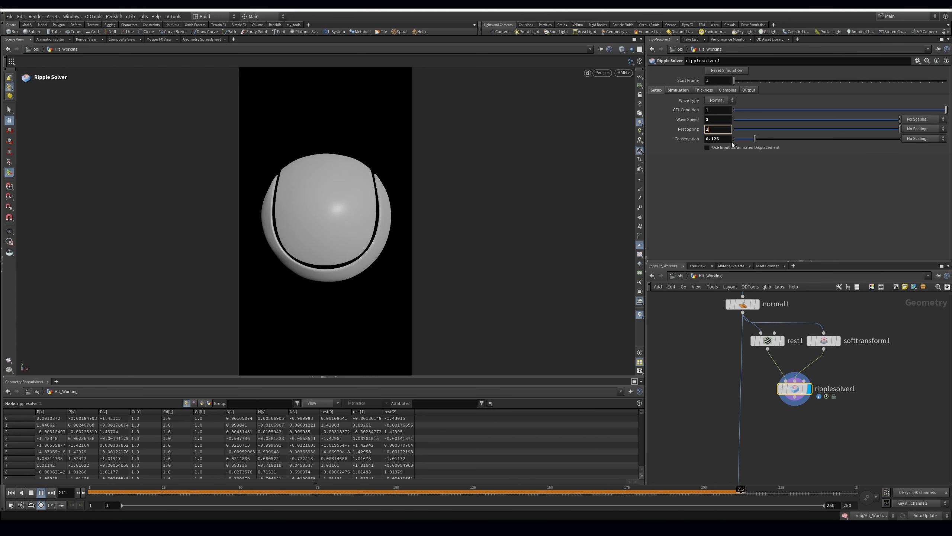
pyautogui.press('BackSpace')
pyautogui.write('0.5')
pyautogui.press('Return')
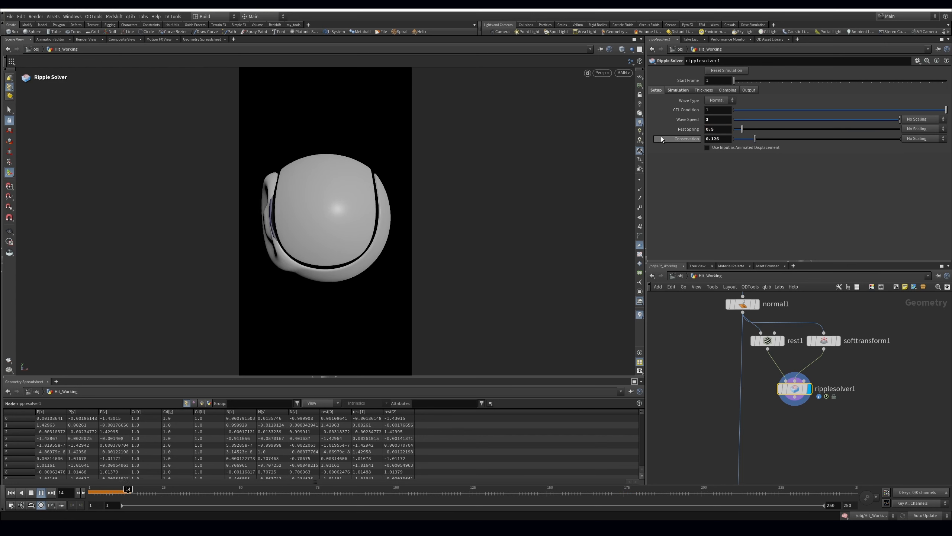
# Replay the simulation with Conservation at 0.2, return to the first frame and raise Conservation to 0.3.
pyautogui.moveTo(723, 140); pyautogui.dragTo(675, 145)
pyautogui.write('0.2')
pyautogui.press('Return')
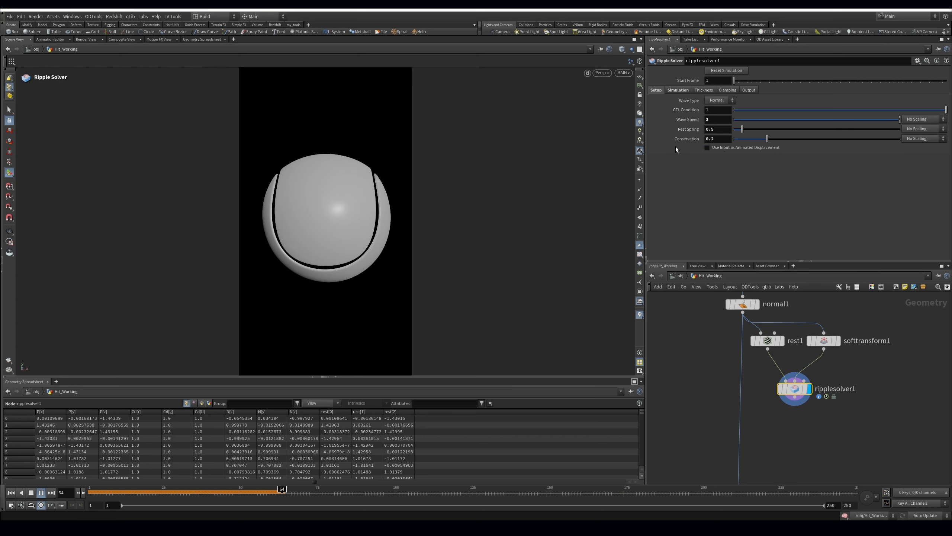
pyautogui.click(31, 493)
pyautogui.click(11, 493)
pyautogui.click(39, 495)
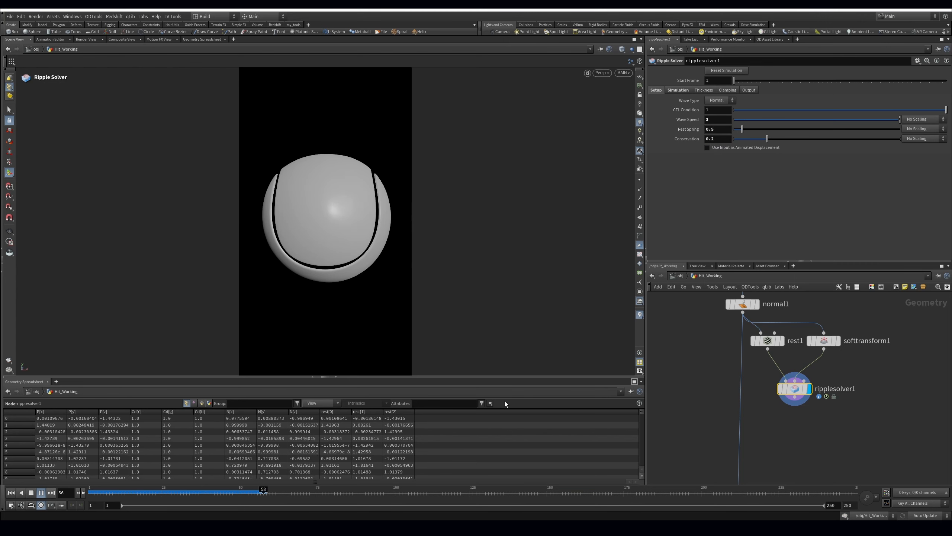
pyautogui.moveTo(223, 490); pyautogui.dragTo(64, 495)
pyautogui.press('Return')
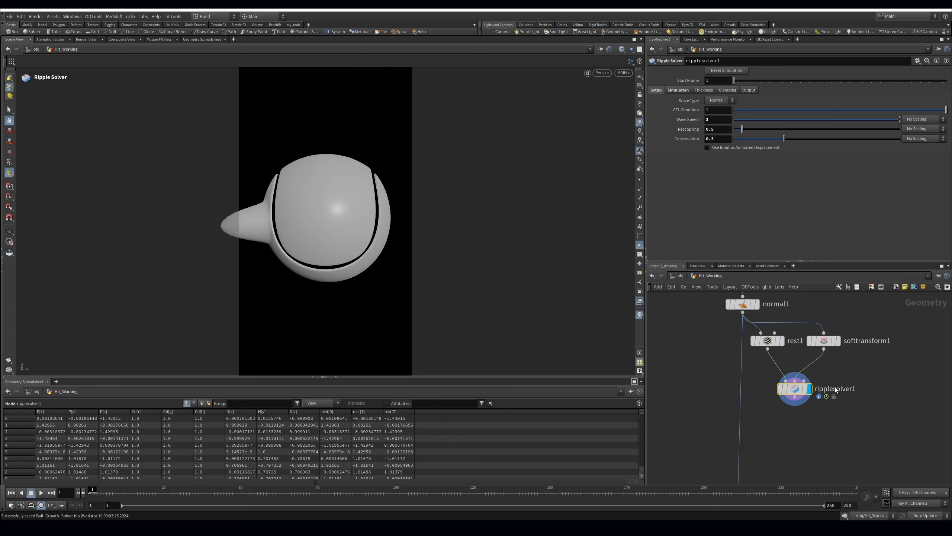
# Pull the Soft Transform's bump farther out from the ball and play the resulting ripple simulation.
pyautogui.click(814, 337)
pyautogui.moveTo(241, 229); pyautogui.dragTo(194, 235)
pyautogui.moveTo(778, 383); pyautogui.dragTo(778, 382)
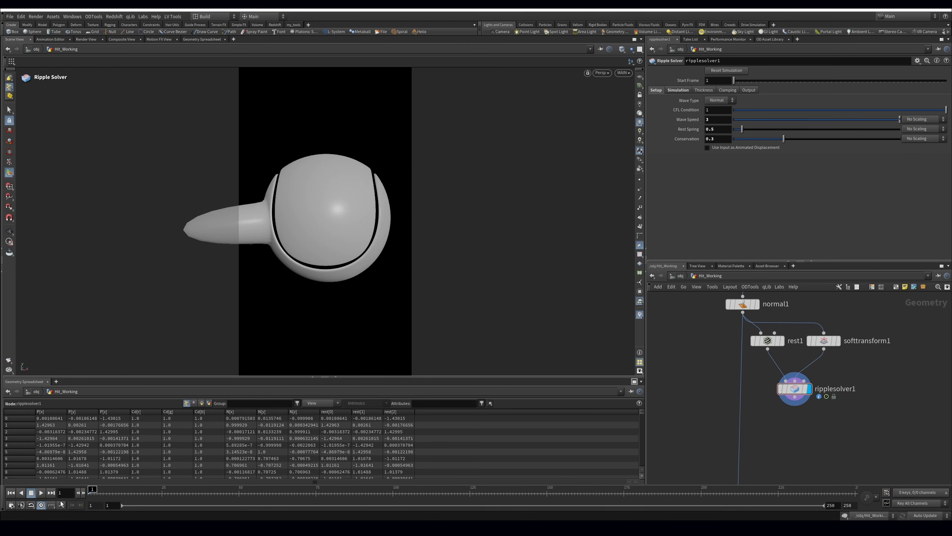
pyautogui.click(41, 493)
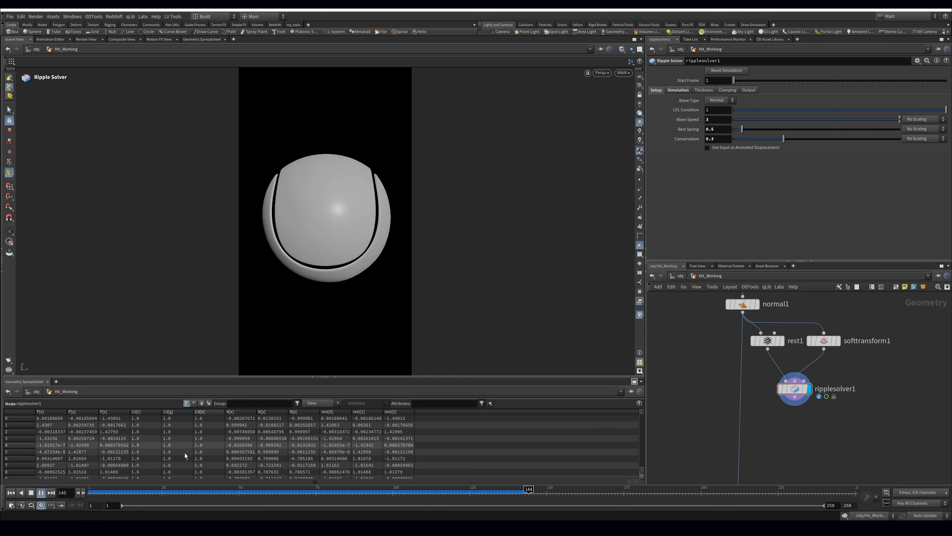
pyautogui.moveTo(115, 495); pyautogui.dragTo(338, 492)
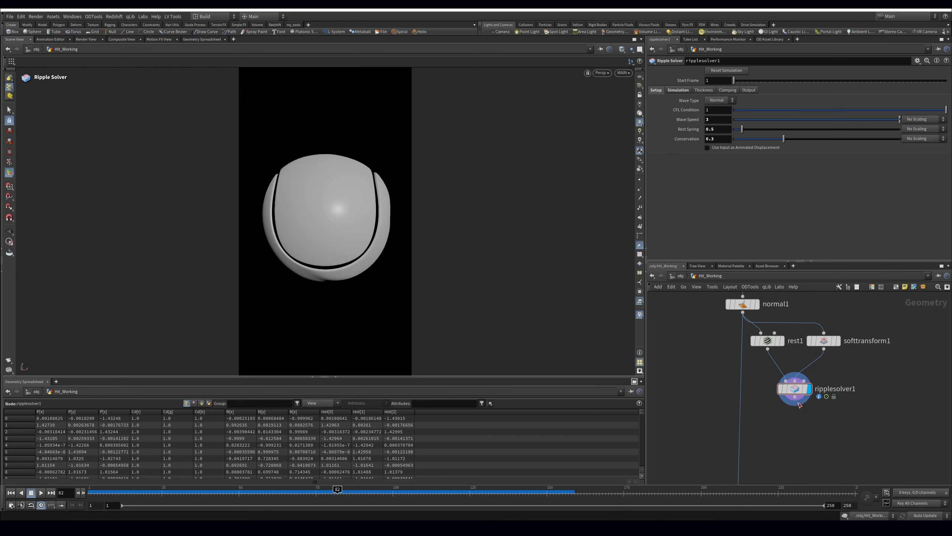
# Append a Normal node below ripplesolver1, display it and scrub to frame 58.
pyautogui.press('Tab')
pyautogui.write('normal')
pyautogui.press('Return')
pyautogui.click(783, 420)
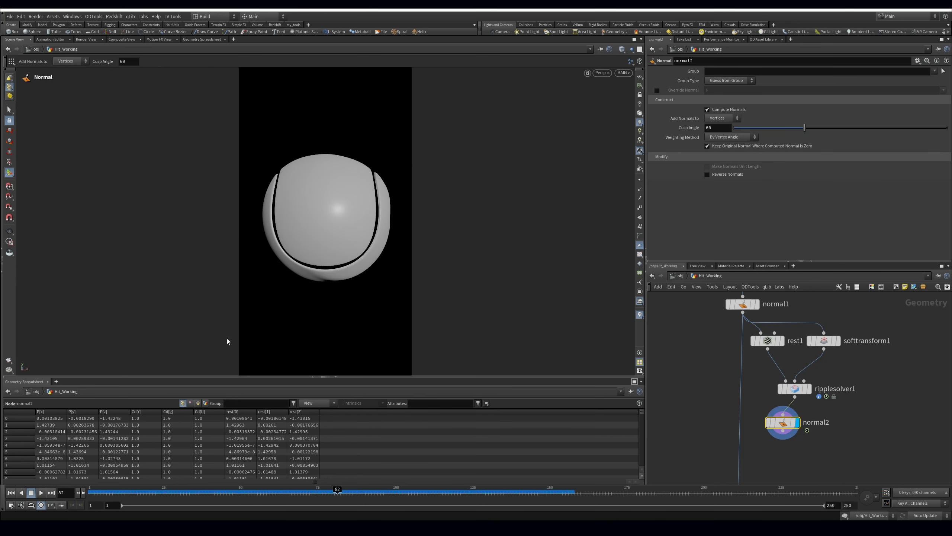
pyautogui.moveTo(133, 496); pyautogui.dragTo(263, 493)
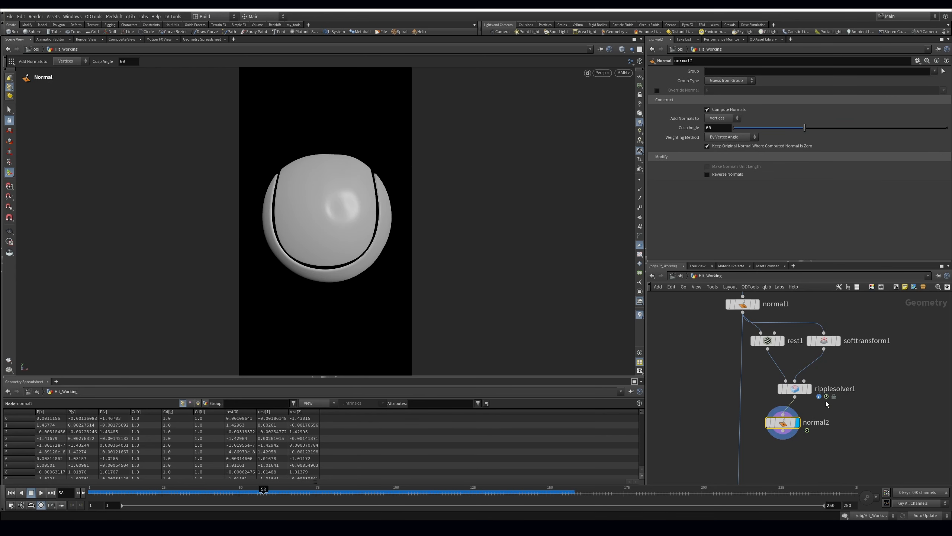
# Compare the shading of ripplesolver1 with and without the new Normal node, and delete that node.
pyautogui.click(794, 390)
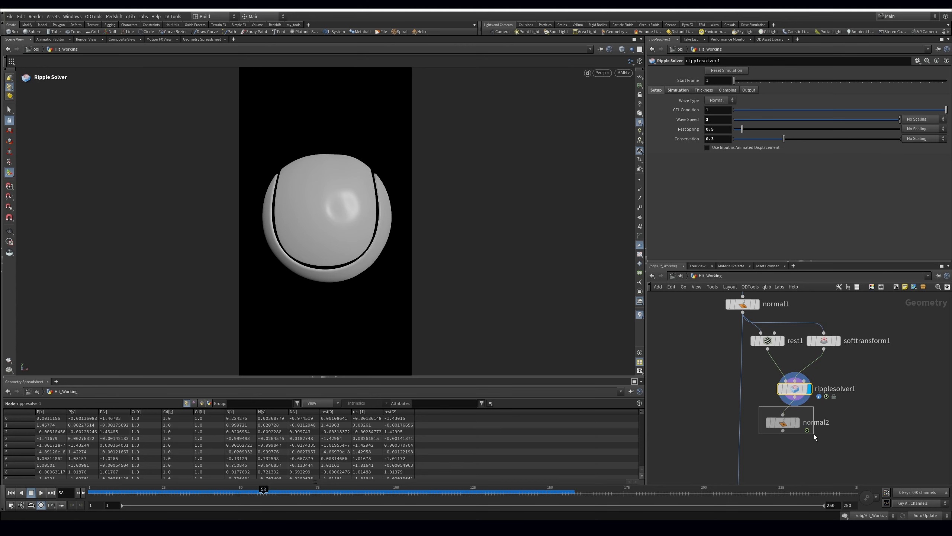
pyautogui.click(797, 423)
pyautogui.click(415, 489)
pyautogui.click(297, 490)
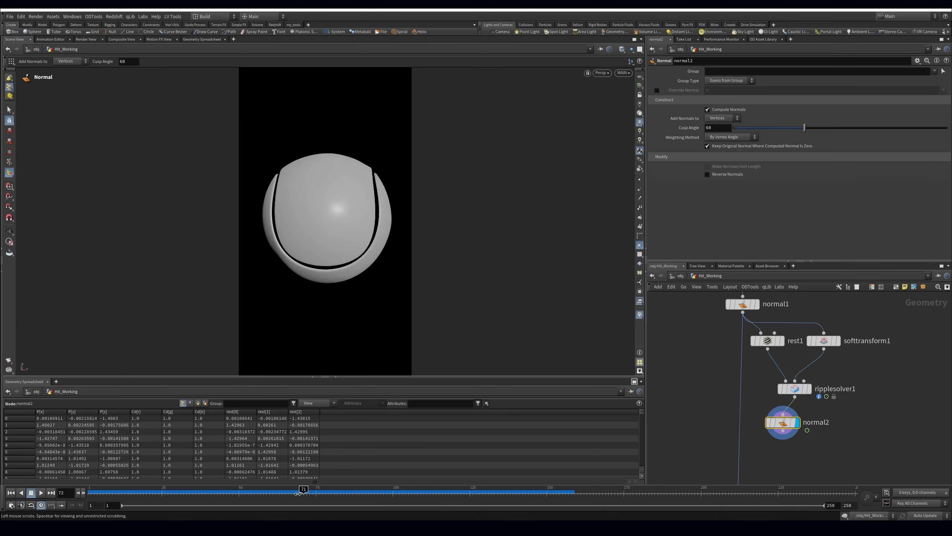
pyautogui.click(743, 304)
pyautogui.click(829, 422)
pyautogui.press('Delete')
# Connect ripplesolver1 to the Animation transform node and display the Animation node.
pyautogui.moveTo(198, 493); pyautogui.dragTo(380, 492)
pyautogui.moveTo(779, 434); pyautogui.dragTo(748, 379, button='middle')
pyautogui.scroll(-3, 750, 382)
pyautogui.scroll(2, 748, 380)
pyautogui.moveTo(759, 340); pyautogui.dragTo(709, 433)
pyautogui.moveTo(761, 333); pyautogui.dragTo(716, 410)
pyautogui.press('r')
# Play the rippling ball with its transform animation and return to the first frame.
pyautogui.moveTo(92, 493)
pyautogui.mouseDown()
pyautogui.moveTo(180, 494)
pyautogui.moveTo(92, 495)
pyautogui.mouseUp()
pyautogui.click(40, 493)
pyautogui.click(40, 494)
pyautogui.moveTo(197, 493); pyautogui.dragTo(48, 499)
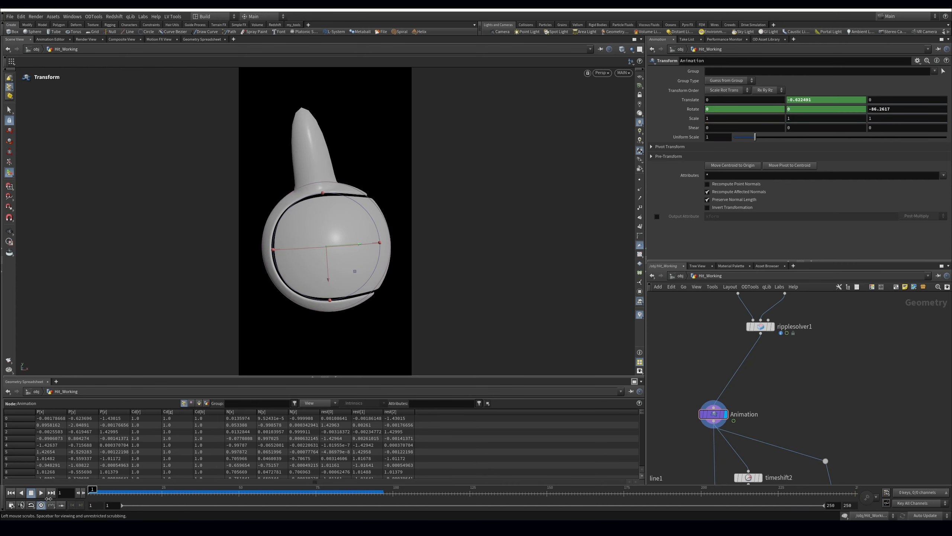
pyautogui.moveTo(105, 487); pyautogui.dragTo(48, 473)
# Add a Blend Shapes node with ripplesolver1 as first input and normal1 as second, and display it.
pyautogui.moveTo(786, 366); pyautogui.dragTo(778, 451, button='middle')
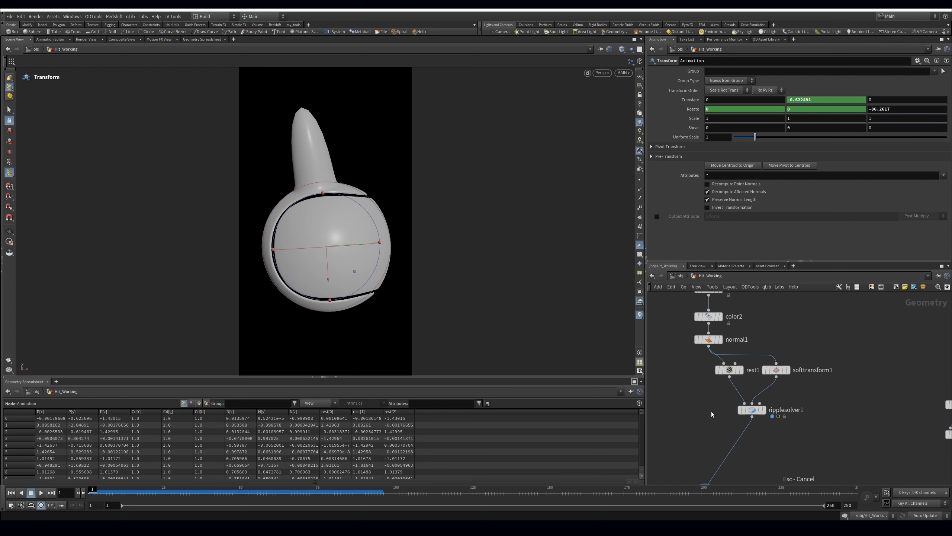
pyautogui.moveTo(711, 410); pyautogui.dragTo(728, 407, button='middle')
pyautogui.press('Tab')
pyautogui.write('blend')
pyautogui.press('Return')
pyautogui.click(732, 420)
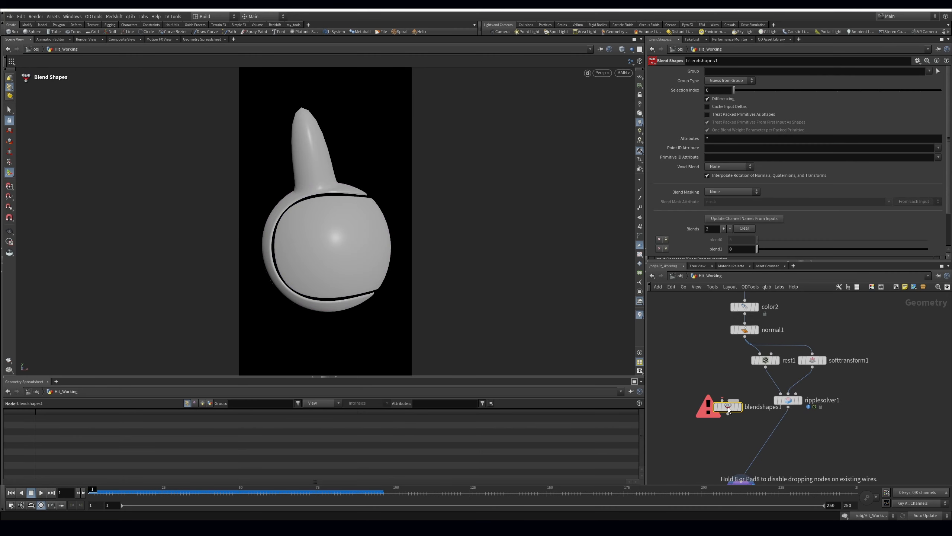
pyautogui.moveTo(744, 337); pyautogui.dragTo(740, 431)
pyautogui.moveTo(788, 407); pyautogui.dragTo(744, 337)
pyautogui.press('r')
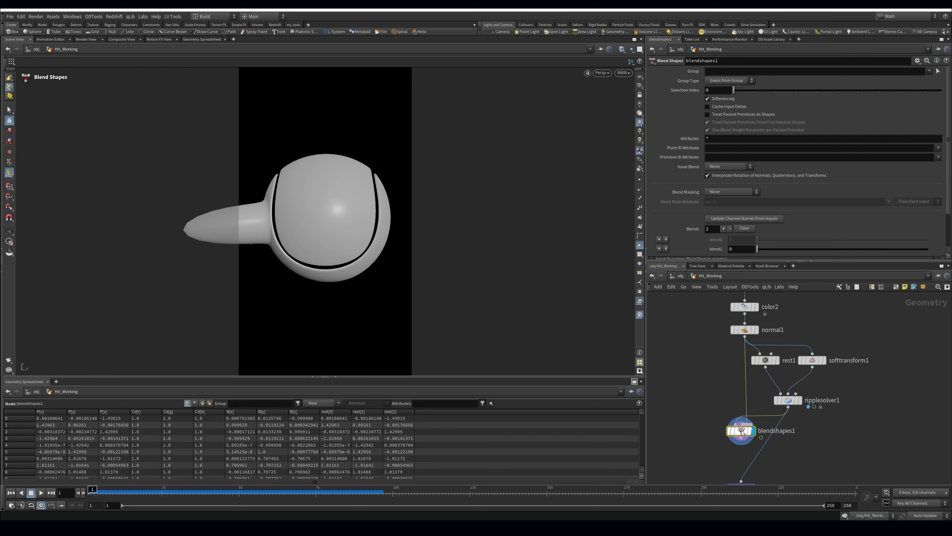
pyautogui.moveTo(741, 431); pyautogui.dragTo(741, 425)
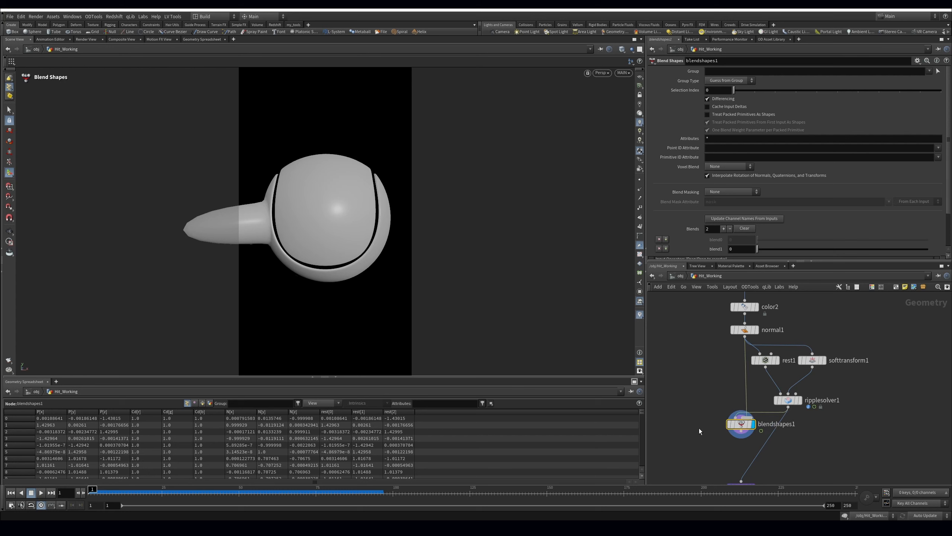
# Test the Blend Shapes node by setting blend1 to 1 and back to 0.
pyautogui.moveTo(778, 247); pyautogui.dragTo(928, 249)
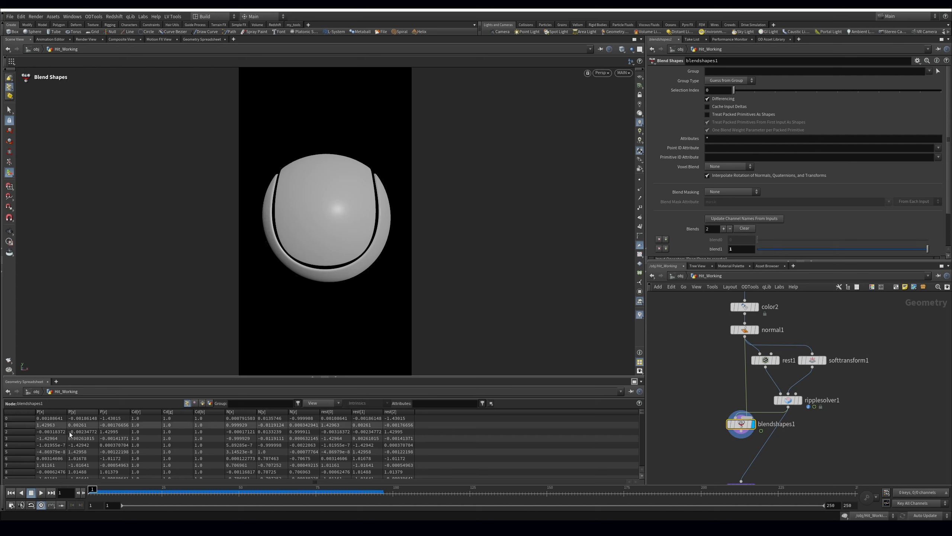
pyautogui.click(83, 494)
pyautogui.moveTo(808, 250); pyautogui.dragTo(666, 273)
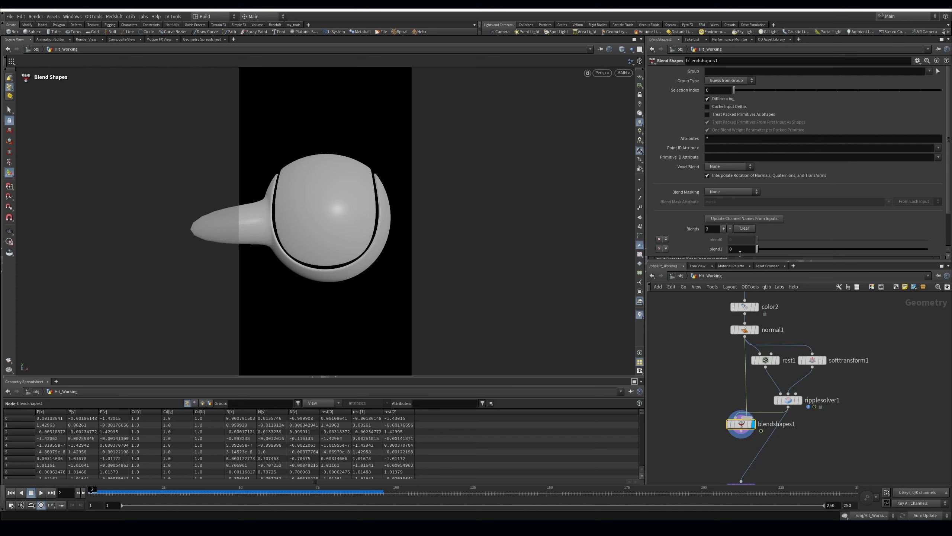
# Keyframe blend1 at 0 on frame 6 and at 1 just before it, and return to the first frame.
pyautogui.moveTo(92, 489); pyautogui.dragTo(103, 489)
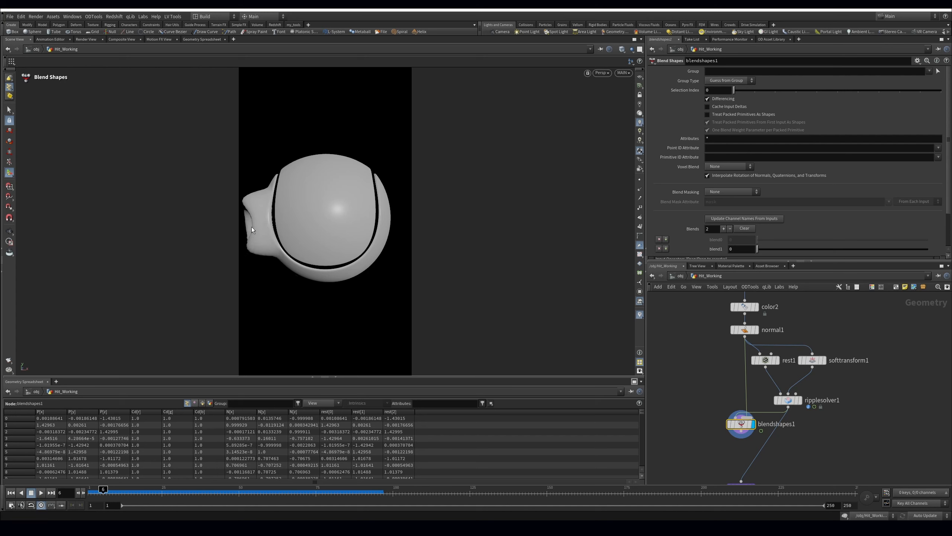
pyautogui.moveTo(765, 251); pyautogui.dragTo(739, 262)
pyautogui.keyDown('alt'); pyautogui.click(740, 249); pyautogui.keyUp('alt')
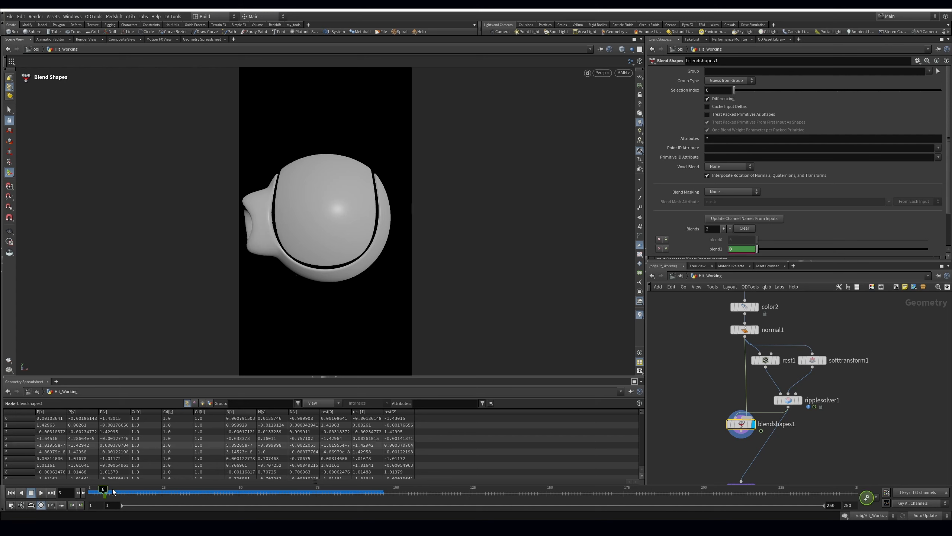
pyautogui.moveTo(104, 490); pyautogui.dragTo(100, 490)
pyautogui.moveTo(758, 250); pyautogui.dragTo(929, 249)
pyautogui.click(10, 492)
# Feed blendshapes1 into the Animation transform, display it, play the result and scrub to frame 6.
pyautogui.moveTo(740, 436); pyautogui.dragTo(761, 373, button='middle')
pyautogui.click(761, 425)
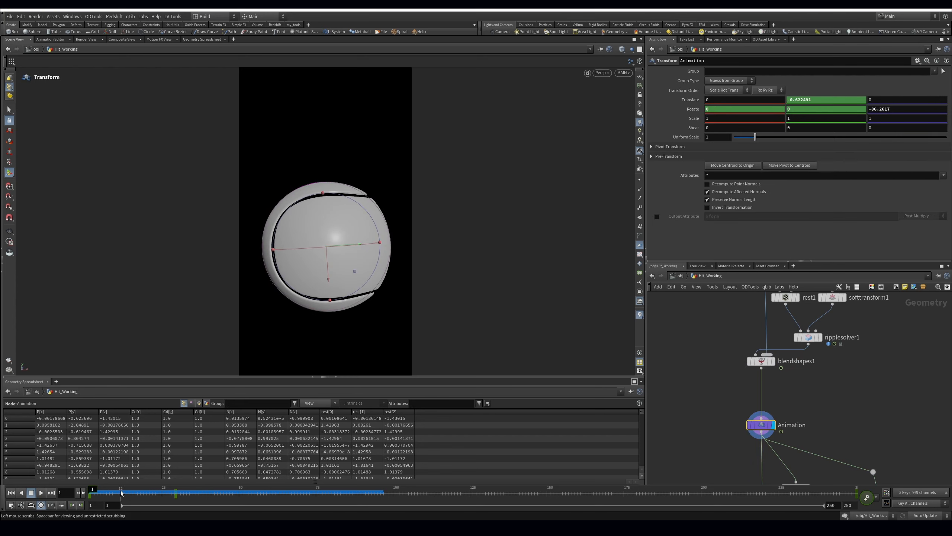
pyautogui.click(41, 492)
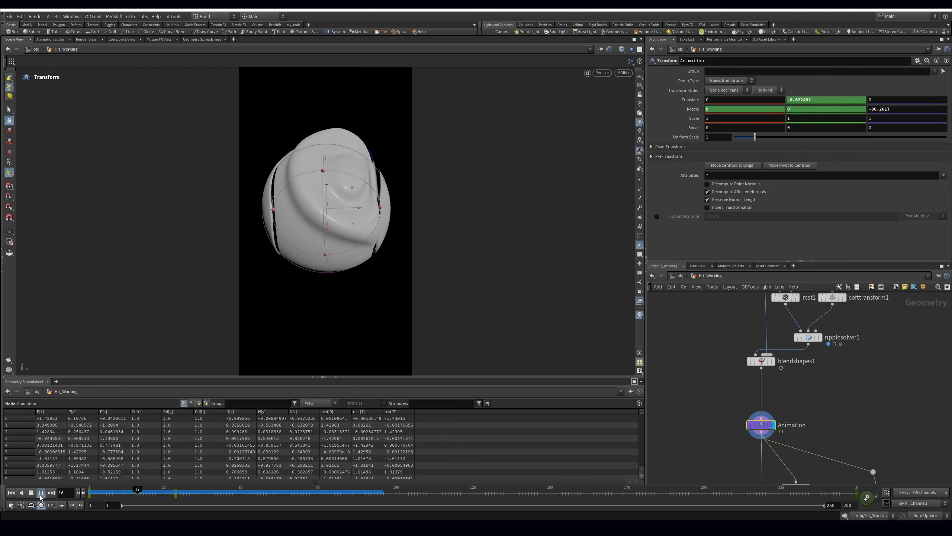
pyautogui.moveTo(110, 492)
pyautogui.mouseDown()
pyautogui.moveTo(90, 492)
pyautogui.moveTo(103, 493)
pyautogui.mouseUp()
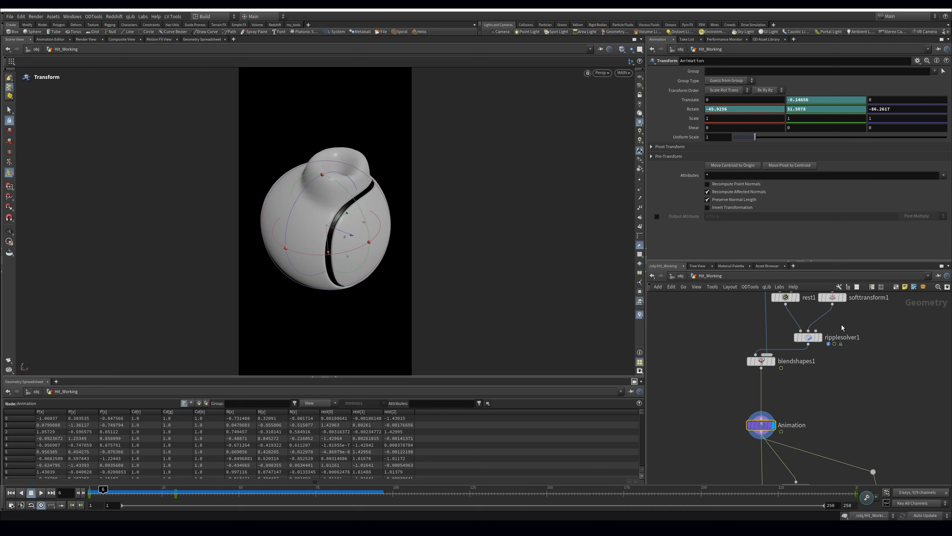
# Push the Soft Transform's handle back toward the ball to shorten the bump, and replay the animation.
pyautogui.click(827, 320)
pyautogui.moveTo(239, 230); pyautogui.dragTo(258, 228)
pyautogui.moveTo(105, 491); pyautogui.dragTo(110, 492)
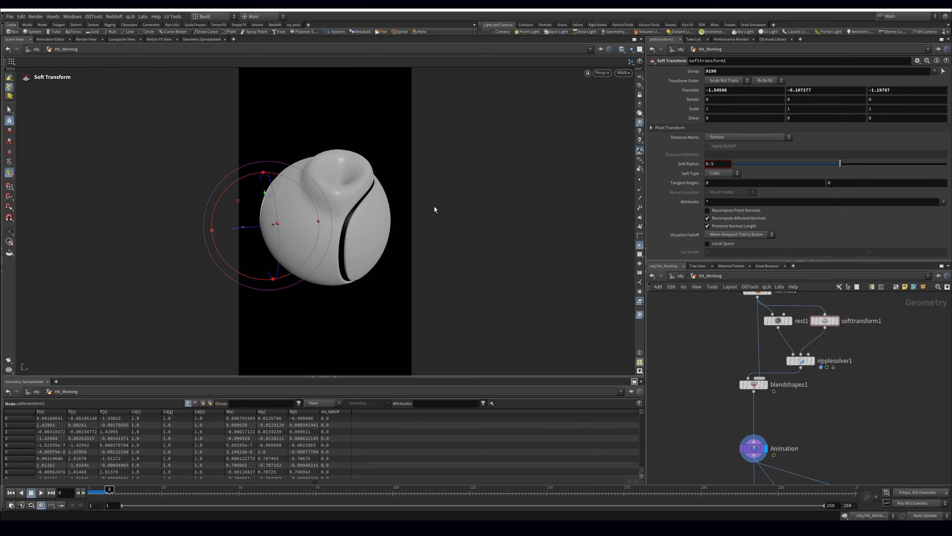
pyautogui.click(42, 493)
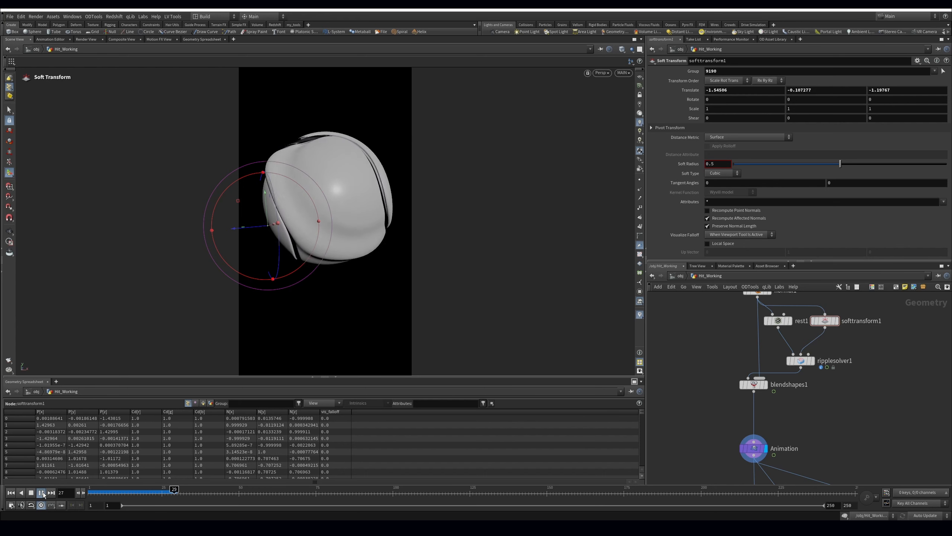
# Space out the softtransform1, rest1 and blendshapes1 nodes in the network.
pyautogui.click(754, 384)
pyautogui.moveTo(821, 346); pyautogui.dragTo(839, 346)
pyautogui.moveTo(780, 343); pyautogui.dragTo(795, 343)
pyautogui.click(824, 408)
pyautogui.moveTo(745, 407); pyautogui.dragTo(745, 417)
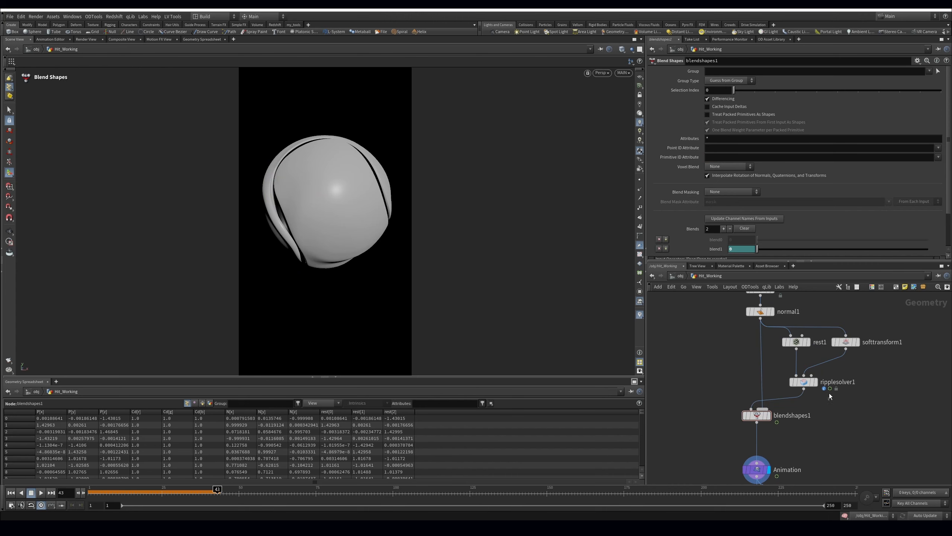
# Check ripplesolver1 on the first frame, switch to blendshapes1 and save the scene.
pyautogui.click(816, 382)
pyautogui.moveTo(217, 492); pyautogui.dragTo(90, 492)
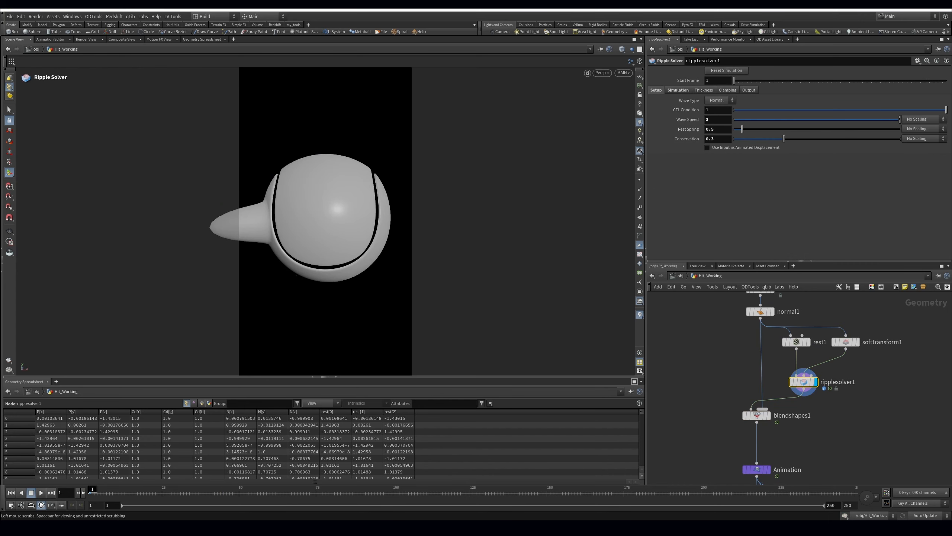
pyautogui.click(768, 415)
pyautogui.moveTo(837, 440); pyautogui.dragTo(835, 405, button='middle')
pyautogui.hotkey('ctrl', 's')
# Select the timeshift2, mops_Spread_Falloff and attribcopy1 nodes below the Animation transform.
pyautogui.scroll(-2, 834, 402)
pyautogui.moveTo(759, 476); pyautogui.dragTo(756, 333, button='middle')
pyautogui.moveTo(803, 323); pyautogui.dragTo(731, 397)
pyautogui.scroll(-3, 794, 397)
pyautogui.scroll(3, 795, 397)
pyautogui.moveTo(788, 383)
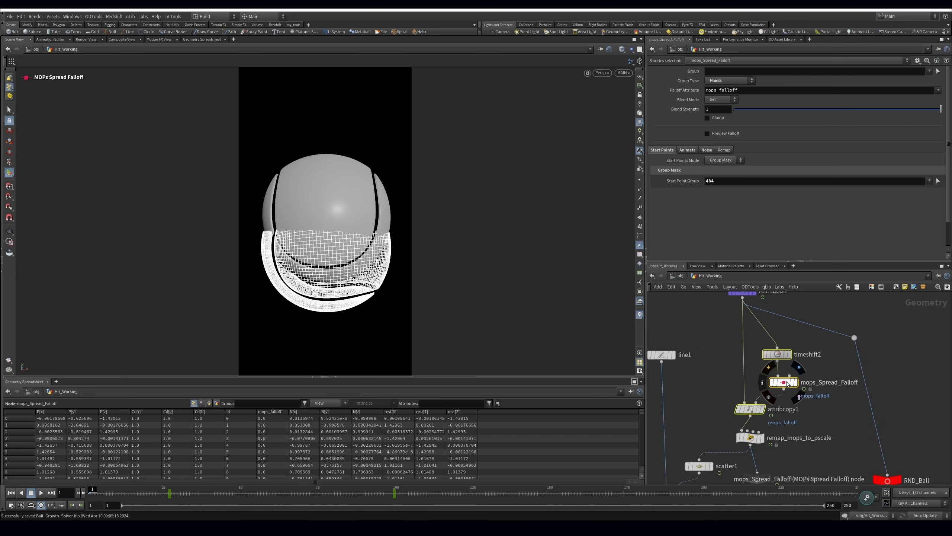
# Delete the selected falloff nodes, move remap_mops_to_pscale up, and replace f@mops_falloff in its expression with f@.
pyautogui.press('Delete')
pyautogui.moveTo(783, 384); pyautogui.dragTo(741, 367)
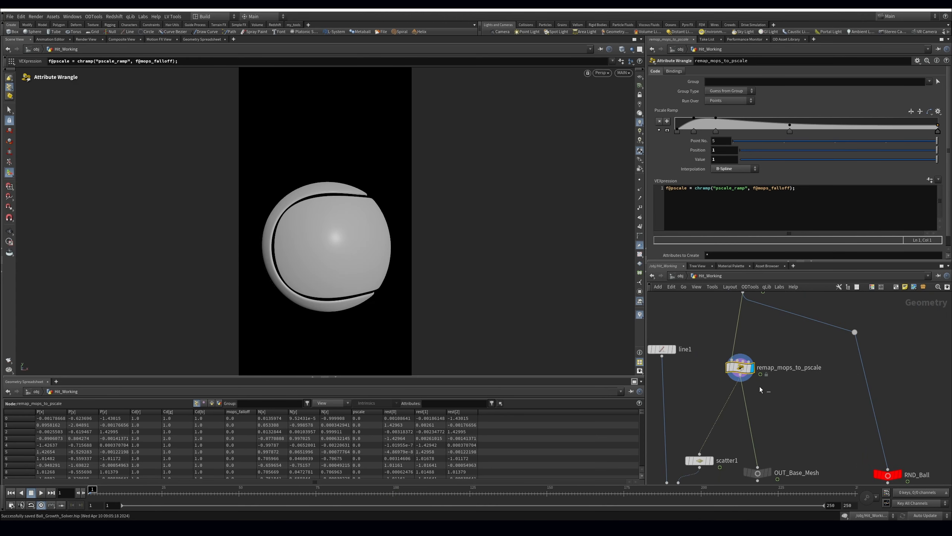
pyautogui.moveTo(753, 188); pyautogui.dragTo(766, 190)
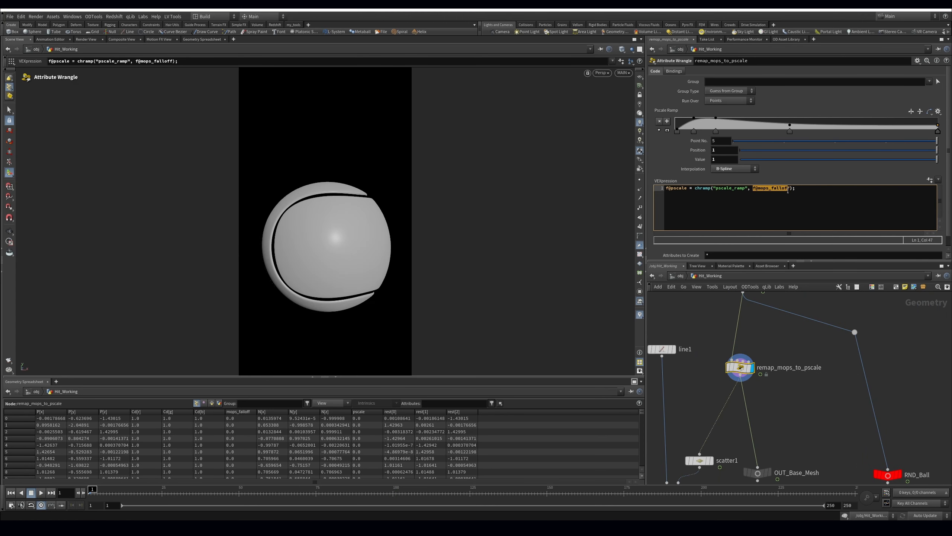
pyautogui.write('f@')
# Display ripplesolver1 and play the ripple, and shift blendshapes1 slightly down to make room beneath it.
pyautogui.moveTo(771, 328); pyautogui.dragTo(779, 393, button='middle')
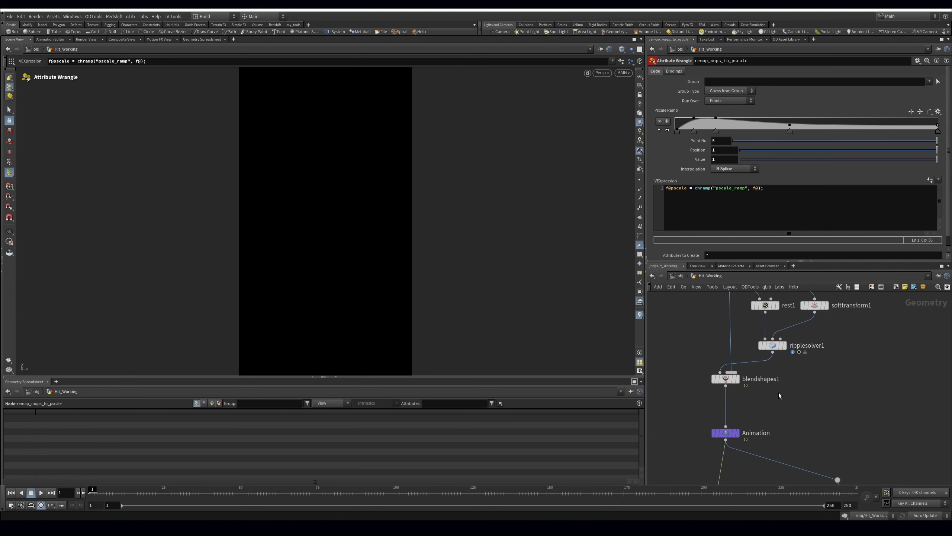
pyautogui.click(782, 345)
pyautogui.press('Up')
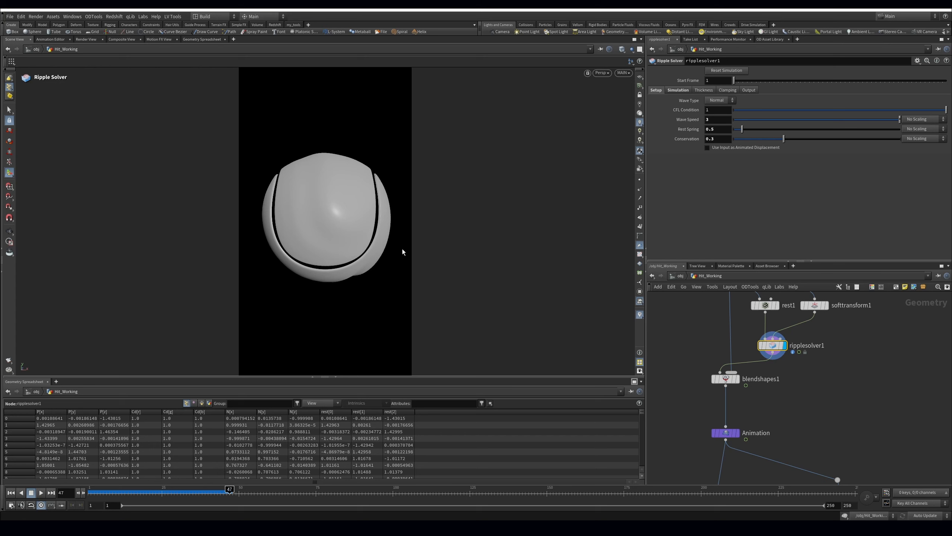
pyautogui.moveTo(717, 379); pyautogui.dragTo(716, 385)
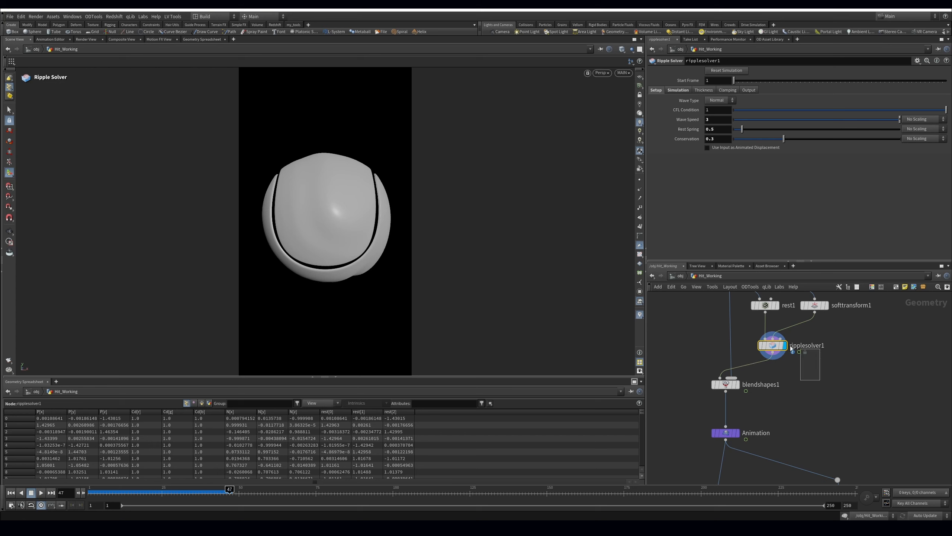
# Enable the Displacement output attribute on ripplesolver1.
pyautogui.click(703, 90)
pyautogui.click(728, 90)
pyautogui.click(748, 90)
pyautogui.click(656, 120)
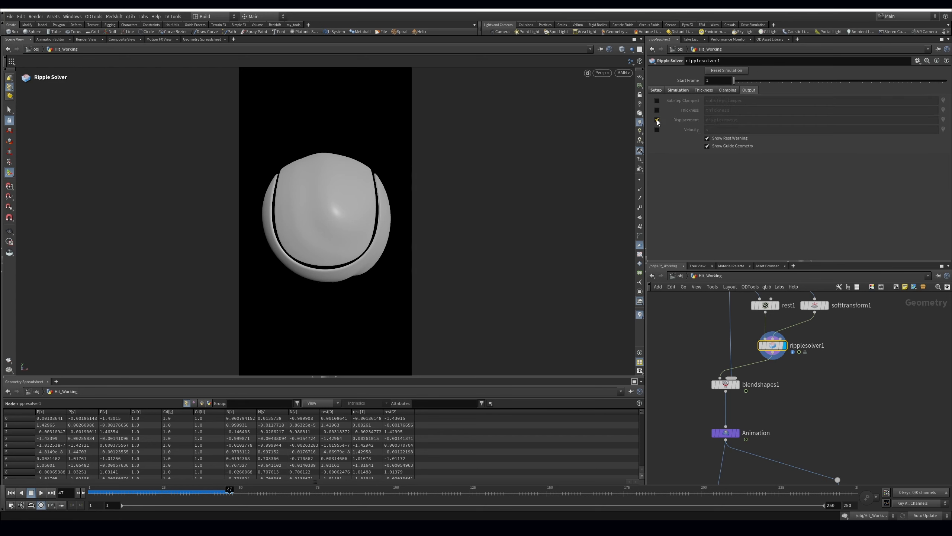
# Visualize the displacement attribute on the ball from the ripplesolver1 node info and scrub the timeline to frame 54.
pyautogui.middleClick(770, 349)
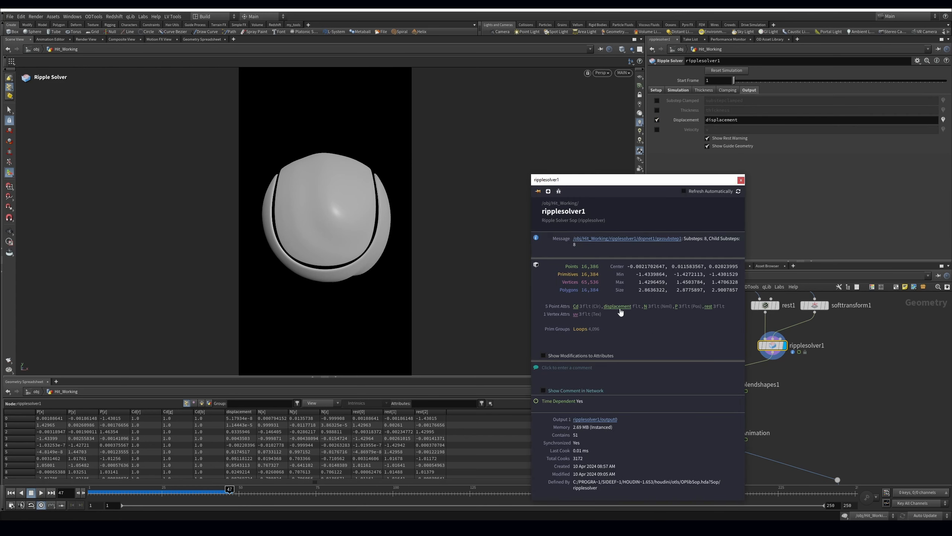
pyautogui.moveTo(110, 496); pyautogui.dragTo(218, 497)
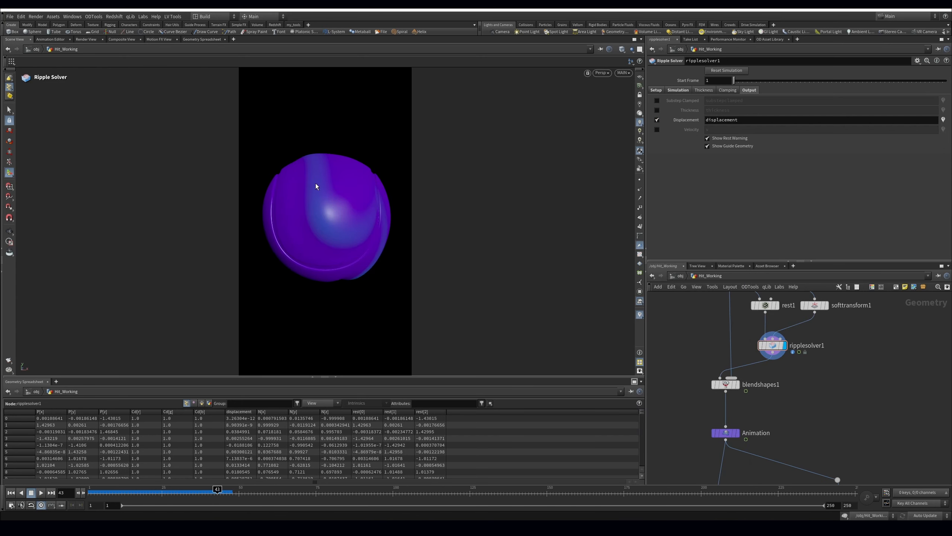
pyautogui.moveTo(125, 492); pyautogui.dragTo(251, 491)
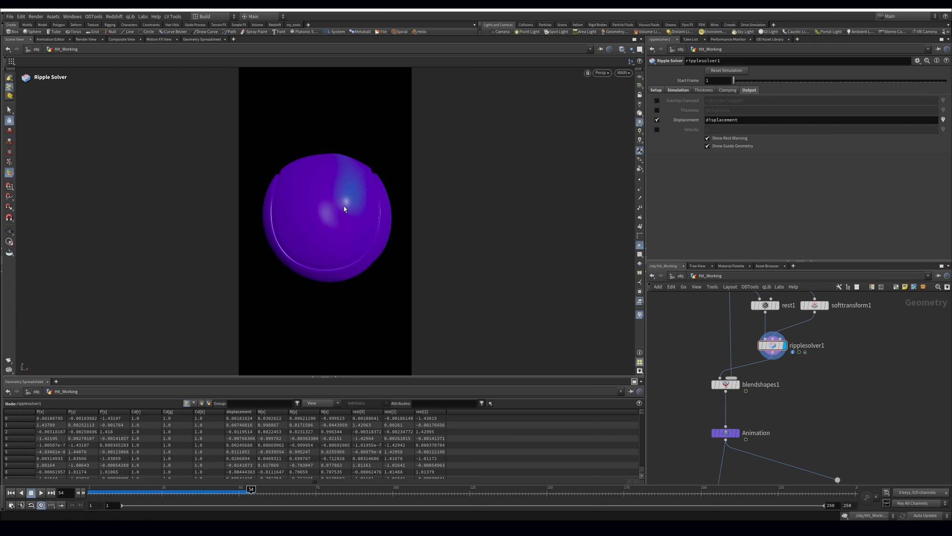
# Complete the remap_mops_to_pscale expression so the pscale ramp reads f@displacement.
pyautogui.moveTo(788, 427); pyautogui.dragTo(799, 378, button='middle')
pyautogui.moveTo(771, 452); pyautogui.dragTo(777, 412, button='middle')
pyautogui.click(742, 428)
pyautogui.click(758, 192)
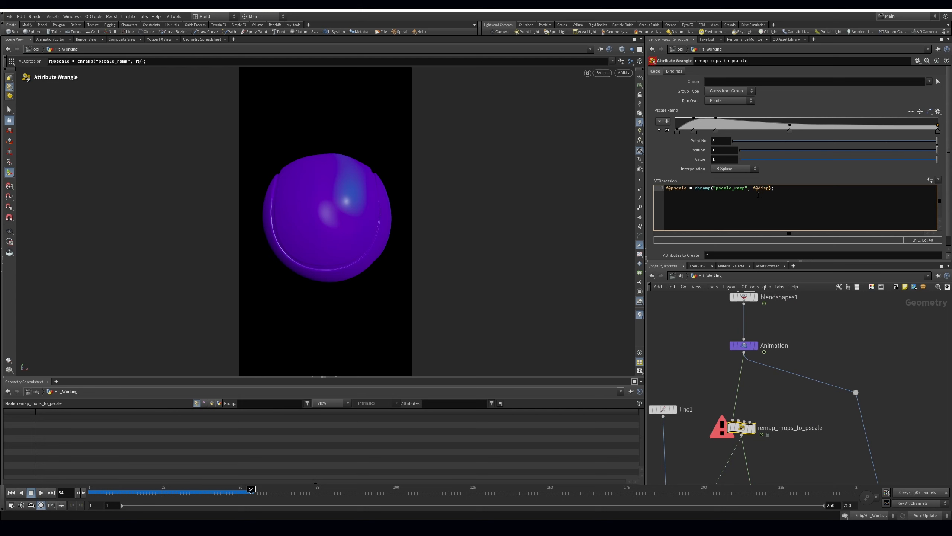
pyautogui.write('displacement')
# Inspect the growth in copytopoints1 and sweep1, scrubbing the timeline to frame 32.
pyautogui.moveTo(799, 449); pyautogui.dragTo(805, 397, button='middle')
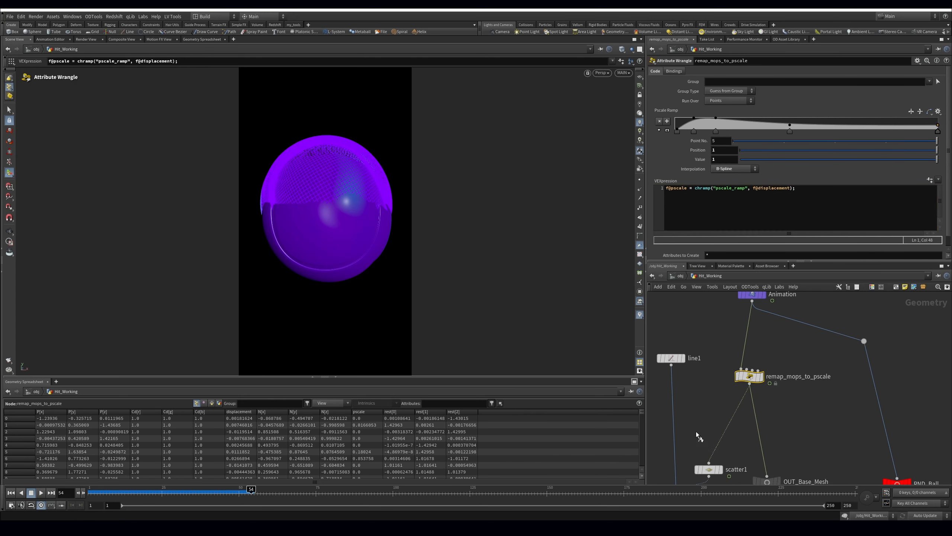
pyautogui.press('r')
pyautogui.moveTo(695, 424); pyautogui.dragTo(732, 295, button='middle')
pyautogui.click(730, 368)
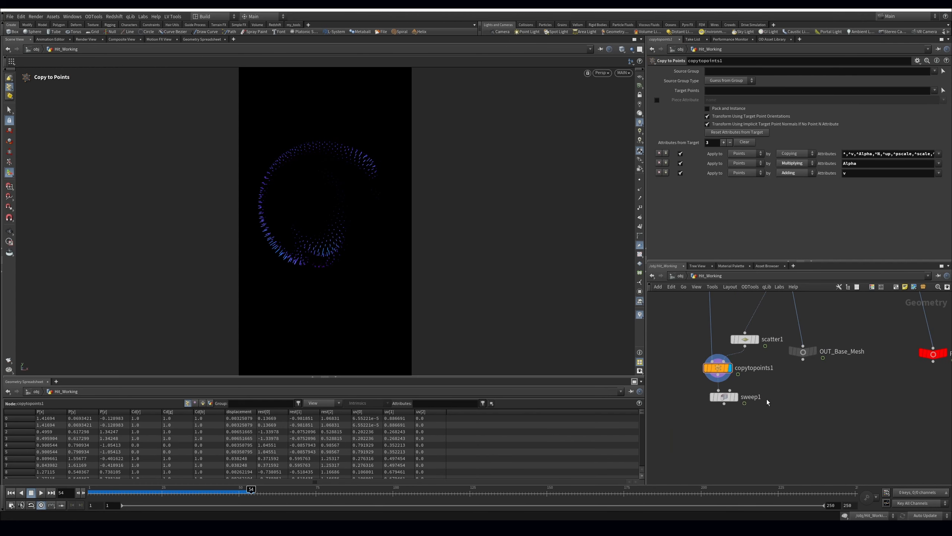
pyautogui.click(736, 397)
pyautogui.moveTo(170, 495)
pyautogui.mouseDown()
pyautogui.moveTo(90, 494)
pyautogui.moveTo(183, 495)
pyautogui.mouseUp()
pyautogui.click(727, 367)
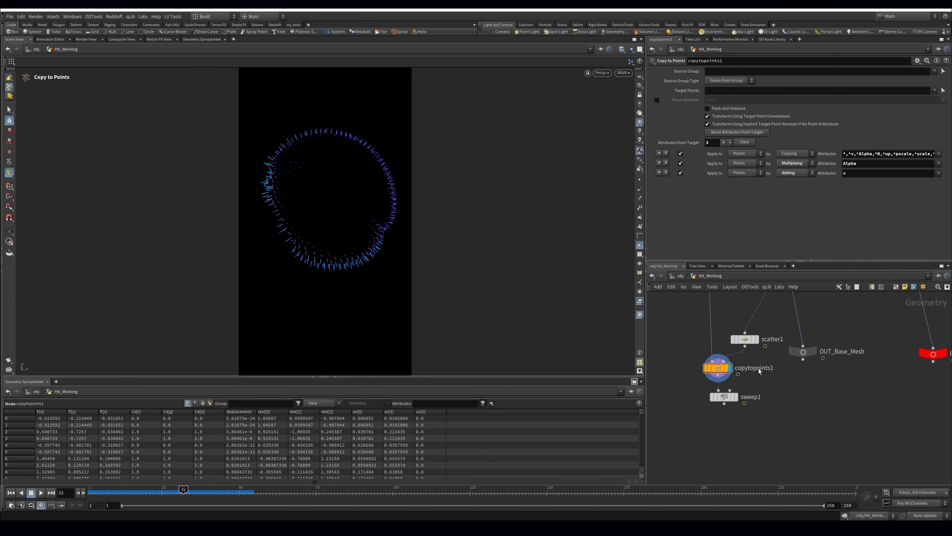
# Display ripplesolver1 and scrub to frame 39 to examine how the displacement travels across the ball.
pyautogui.moveTo(845, 305); pyautogui.dragTo(820, 401, button='middle')
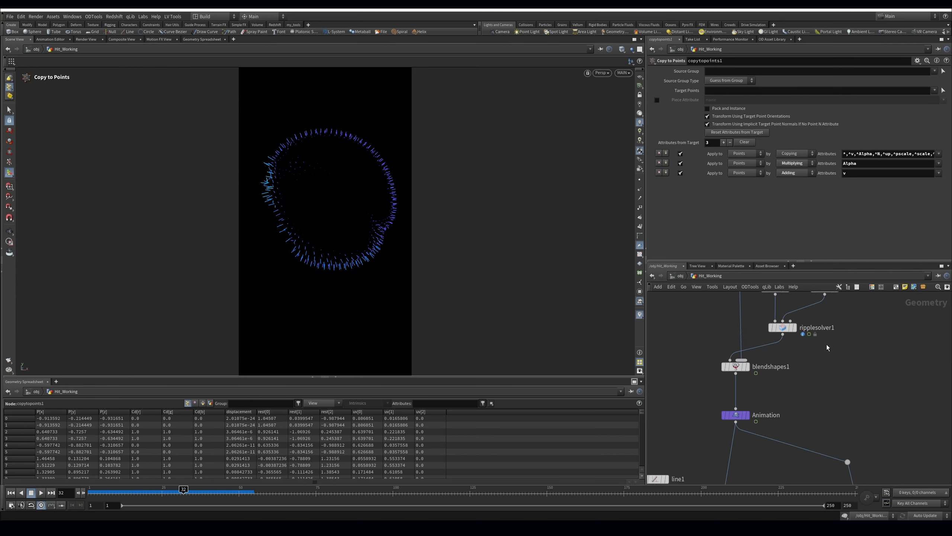
pyautogui.moveTo(827, 344); pyautogui.dragTo(814, 391, button='middle')
pyautogui.click(781, 374)
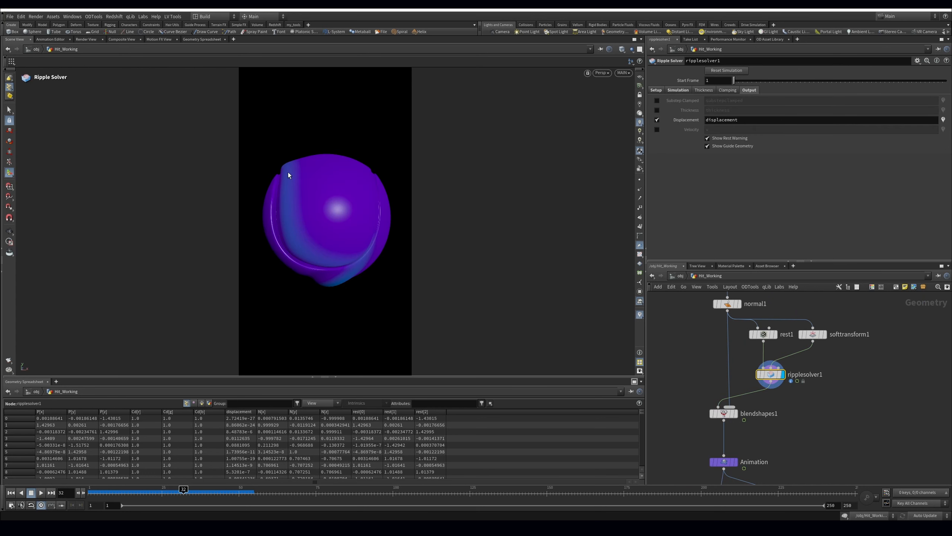
pyautogui.moveTo(96, 496); pyautogui.dragTo(205, 494)
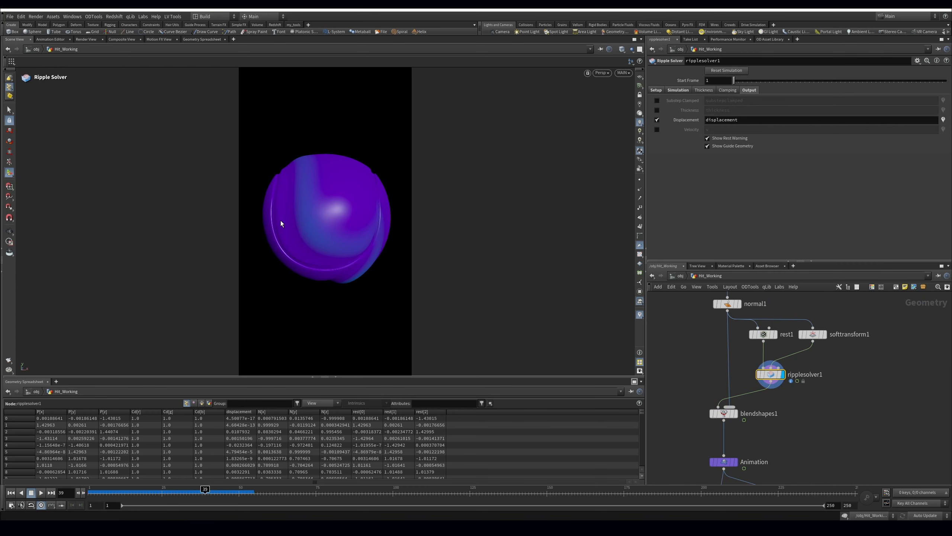
# Insert a Solver node between ripplesolver1 and blendshapes1.
pyautogui.moveTo(835, 421); pyautogui.dragTo(840, 363, button='middle')
pyautogui.press('Tab')
pyautogui.write('sop')
pyautogui.press('BackSpace')
pyautogui.write('l')
pyautogui.press('Return')
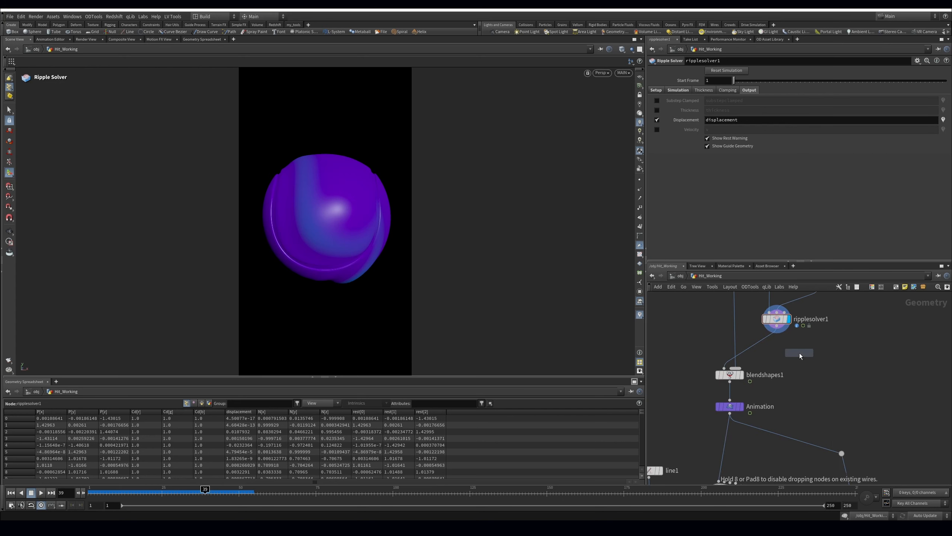
pyautogui.click(754, 346)
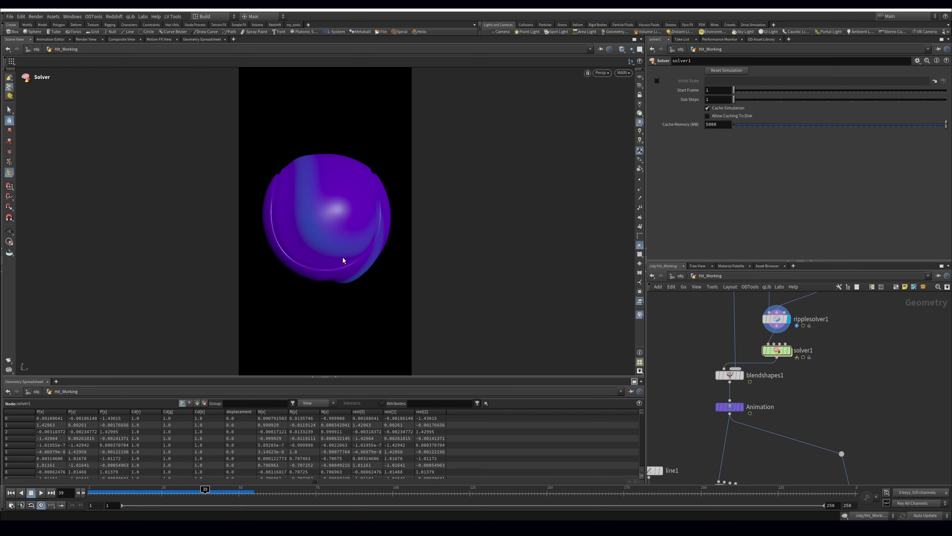
# Display the new solver node and rename it keep_displacement.
pyautogui.click(789, 350)
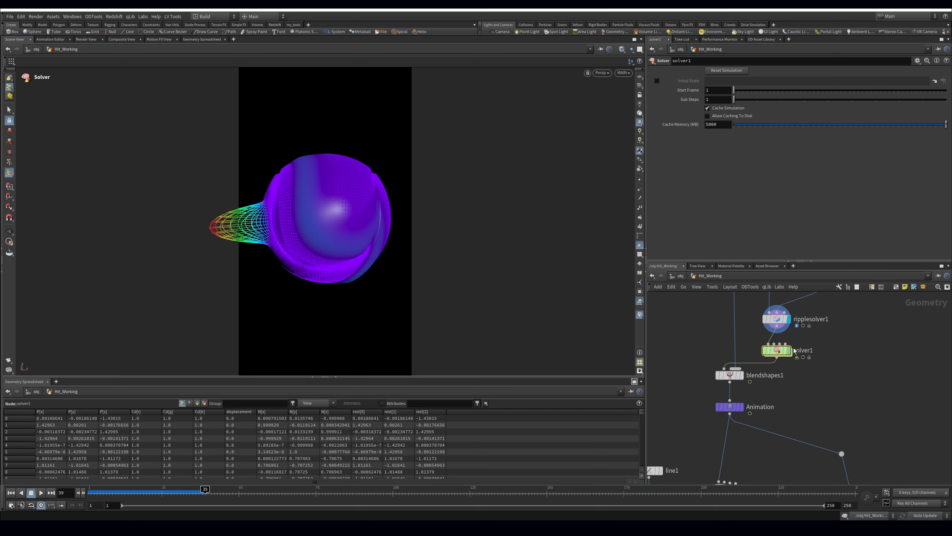
pyautogui.moveTo(782, 351); pyautogui.dragTo(782, 348)
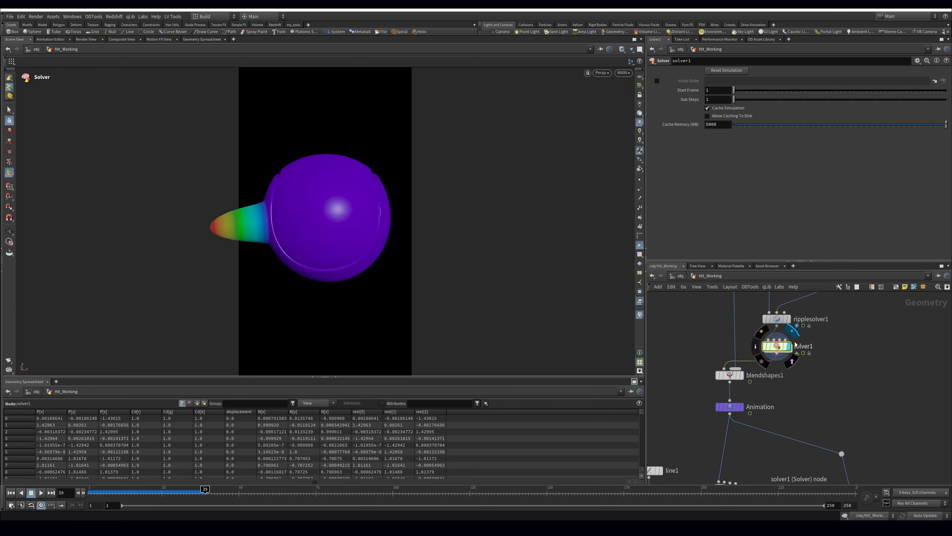
pyautogui.doubleClick(810, 347)
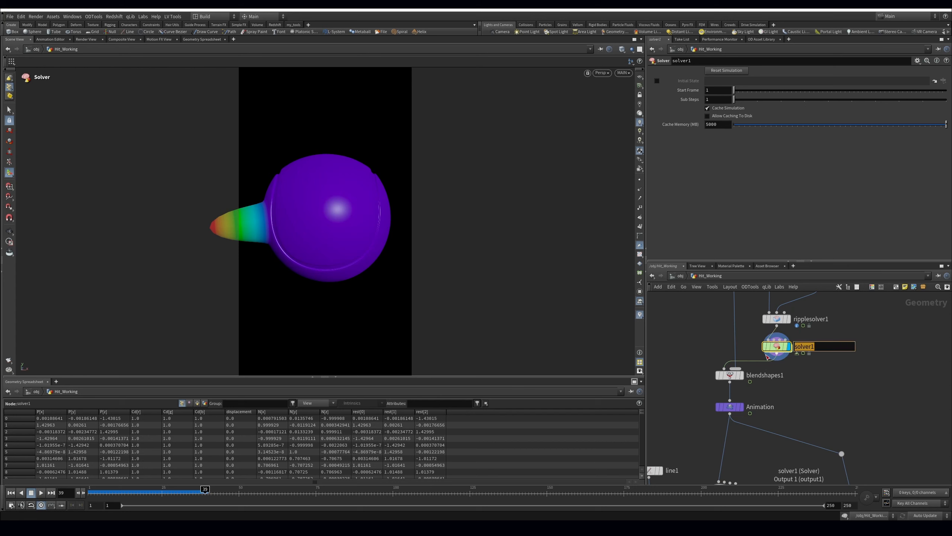
pyautogui.write('keep_displacement')
pyautogui.press('Return')
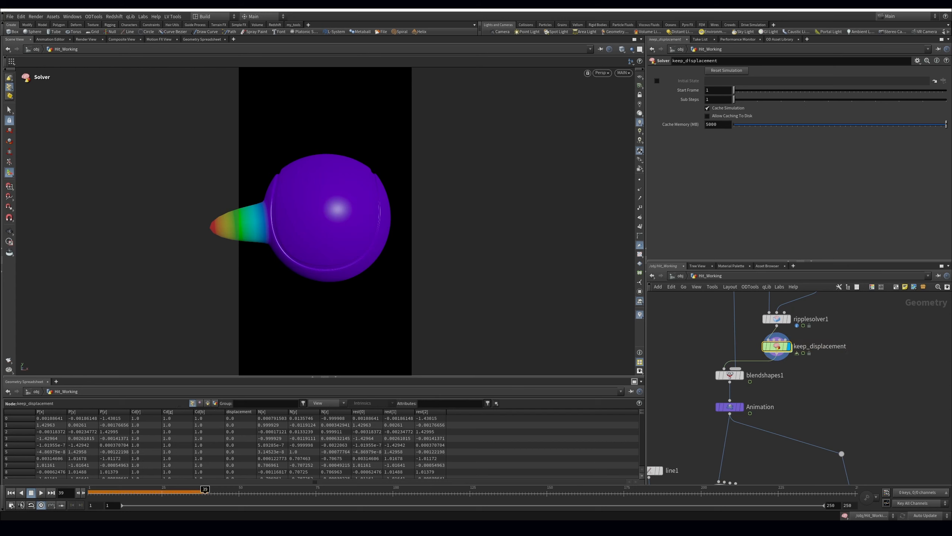
# Enter the keep_displacement solver and place an Attribute Copy node near OUT.
pyautogui.doubleClick(776, 347)
pyautogui.press('Tab')
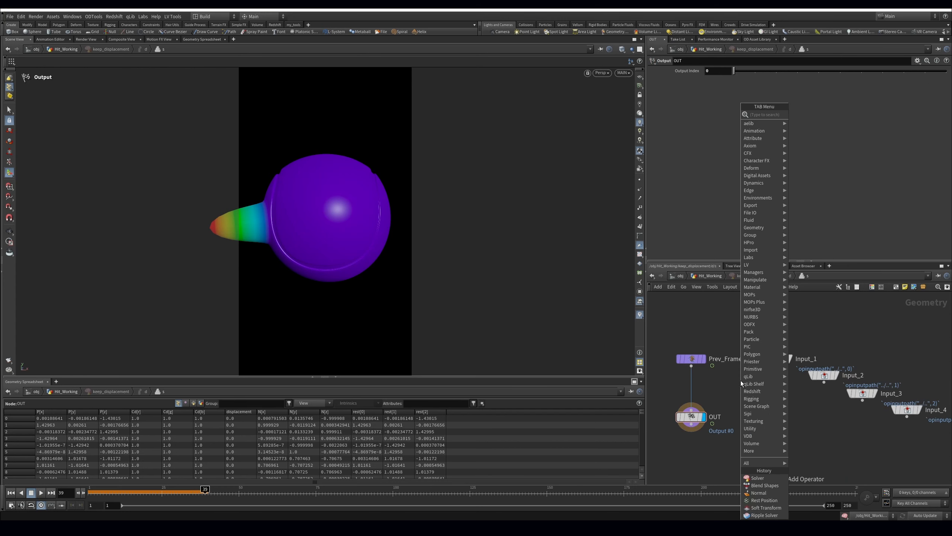
pyautogui.write('attribcopy')
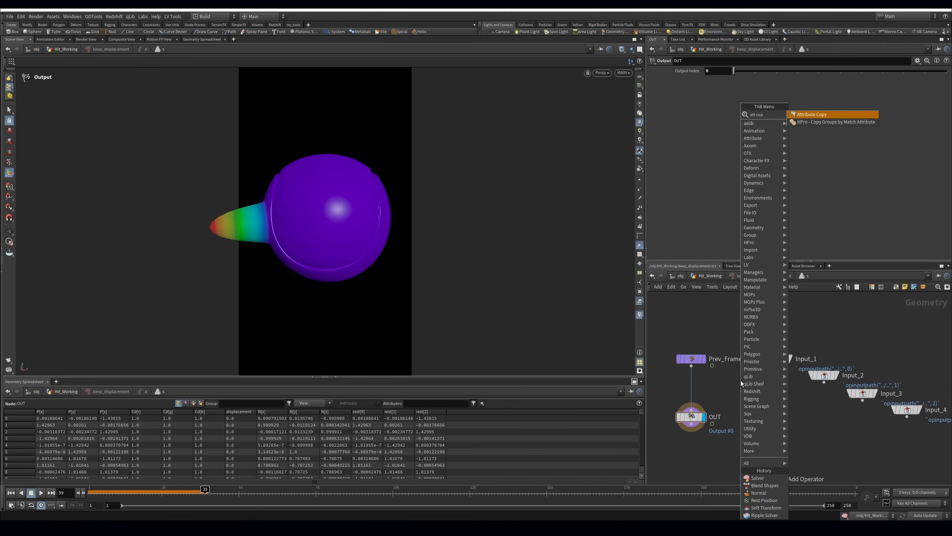
pyautogui.press('Return')
pyautogui.press('Return')
pyautogui.click(744, 409)
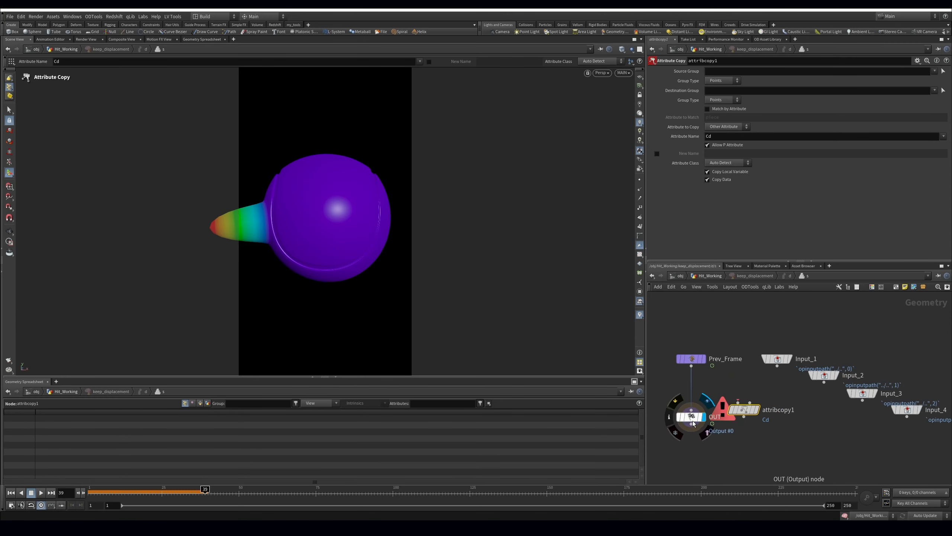
# Wire Prev_Frame and Input_1 into attribcopy1, display it, and set its attribute name to P.
pyautogui.moveTo(691, 366); pyautogui.dragTo(737, 402)
pyautogui.moveTo(777, 366); pyautogui.dragTo(723, 403)
pyautogui.click(735, 403)
pyautogui.moveTo(724, 136); pyautogui.dragTo(671, 142)
pyautogui.write('P')
pyautogui.press('Return')
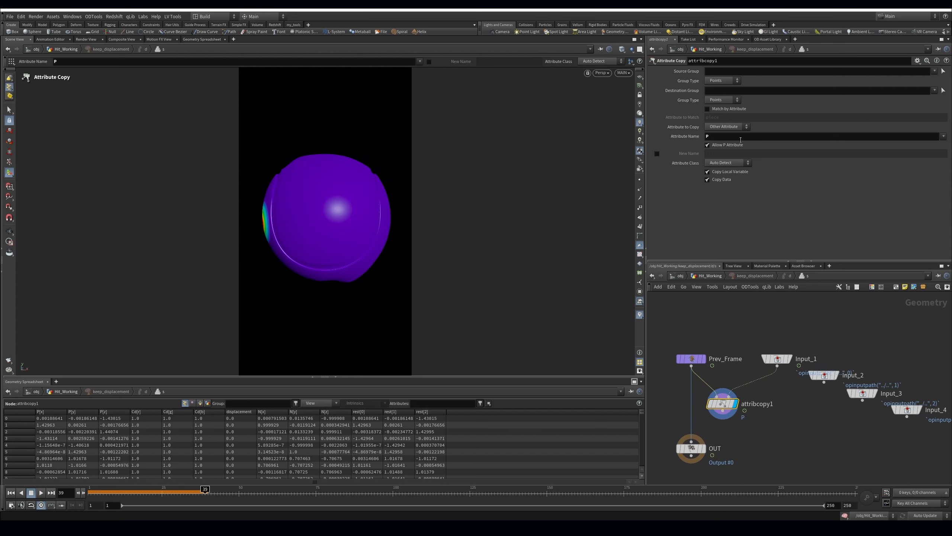
# Add an Attribute Wrangle fed by attribcopy1 on its first input and Input_1 on its second.
pyautogui.press('Tab')
pyautogui.write('aw')
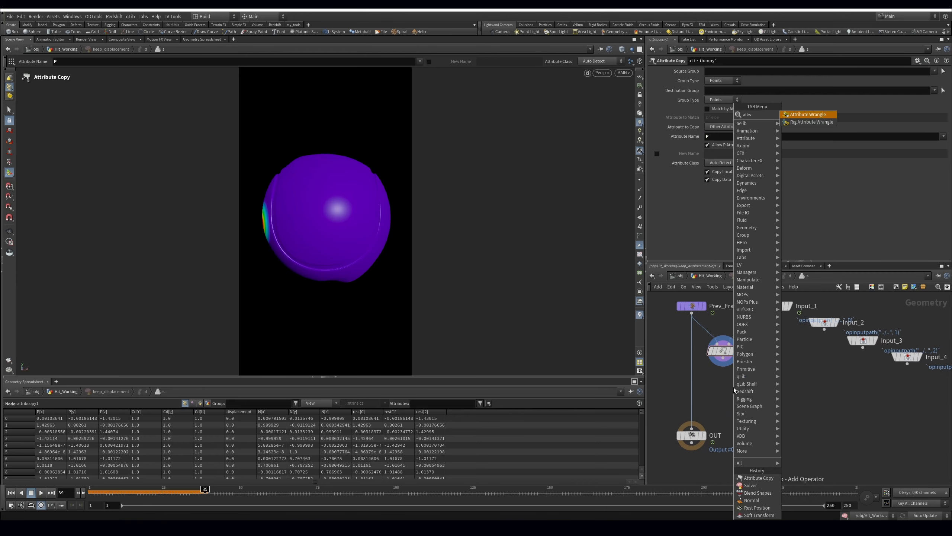
pyautogui.press('Return')
pyautogui.click(733, 387)
pyautogui.moveTo(723, 357); pyautogui.dragTo(762, 319)
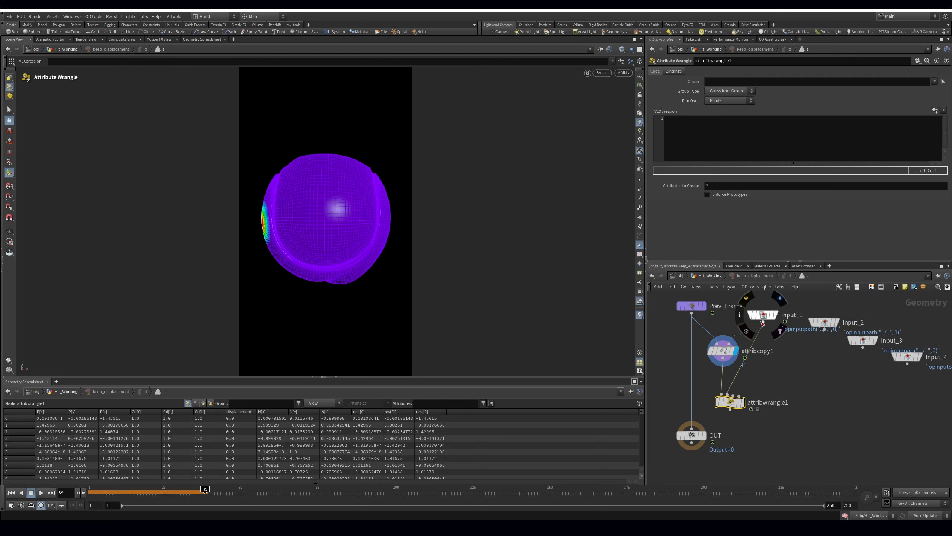
# Check keep_displacement in the parent network, re-enter the solver and examine Prev_Frame.
pyautogui.press('u')
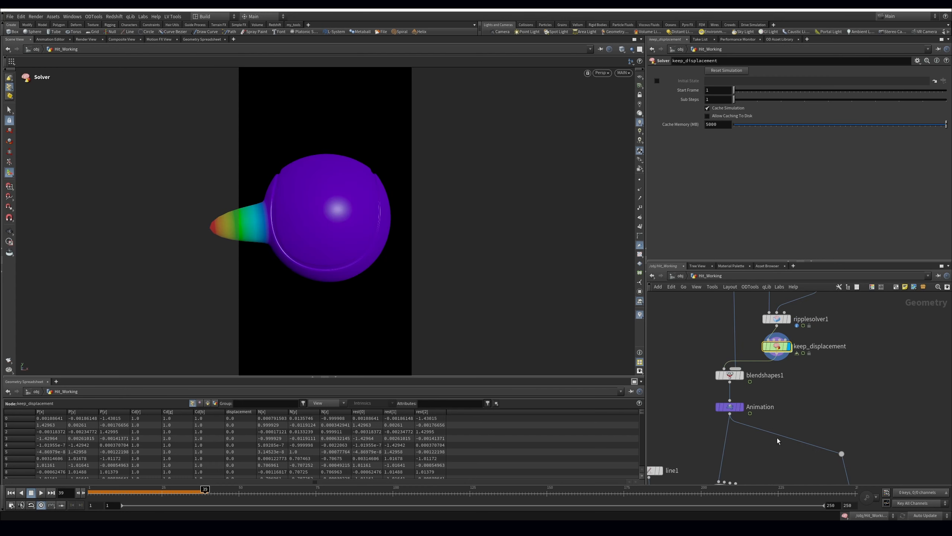
pyautogui.doubleClick(778, 346)
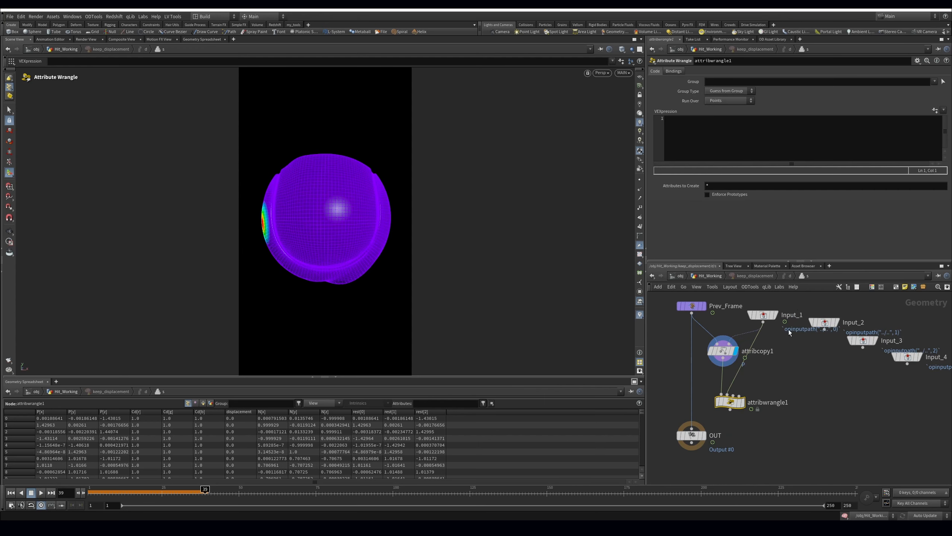
pyautogui.click(692, 305)
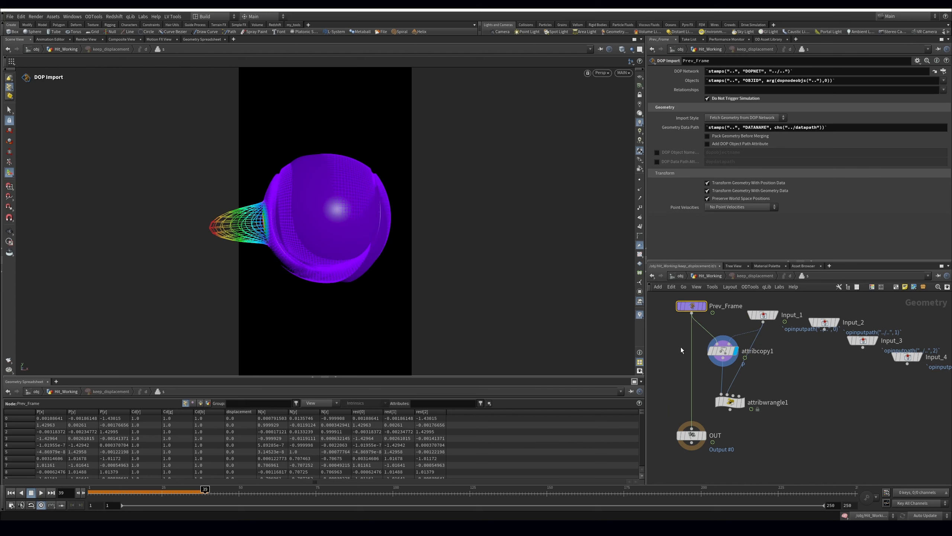
# Connect attribwrangle1 to OUT, display it, and tidy the positions of attribcopy1 and attribwrangle1.
pyautogui.moveTo(731, 401); pyautogui.dragTo(691, 428)
pyautogui.click(758, 386)
pyautogui.moveTo(720, 351); pyautogui.dragTo(684, 341)
pyautogui.moveTo(747, 386); pyautogui.dragTo(717, 387)
pyautogui.click(768, 133)
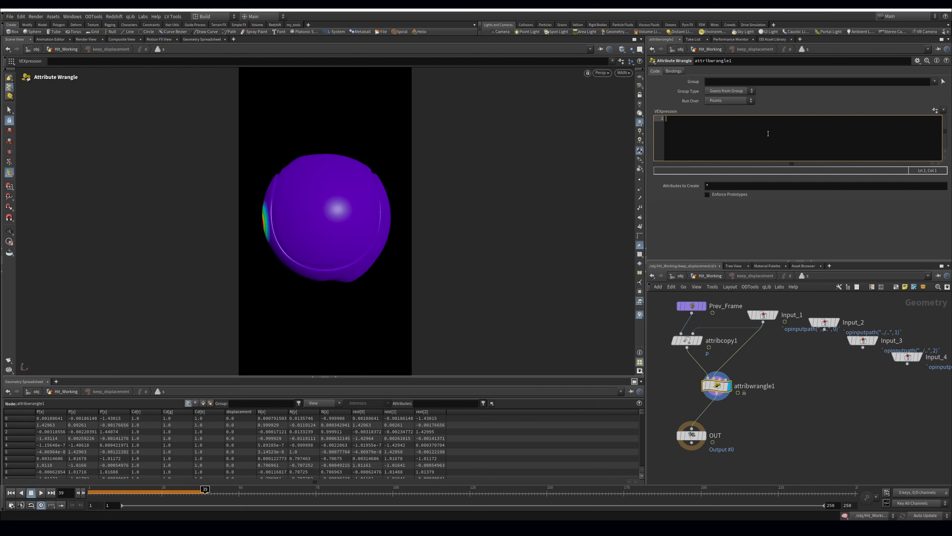
pyautogui.write('float ne')
pyautogui.write('oint(1, "displacement", @ptnum);')
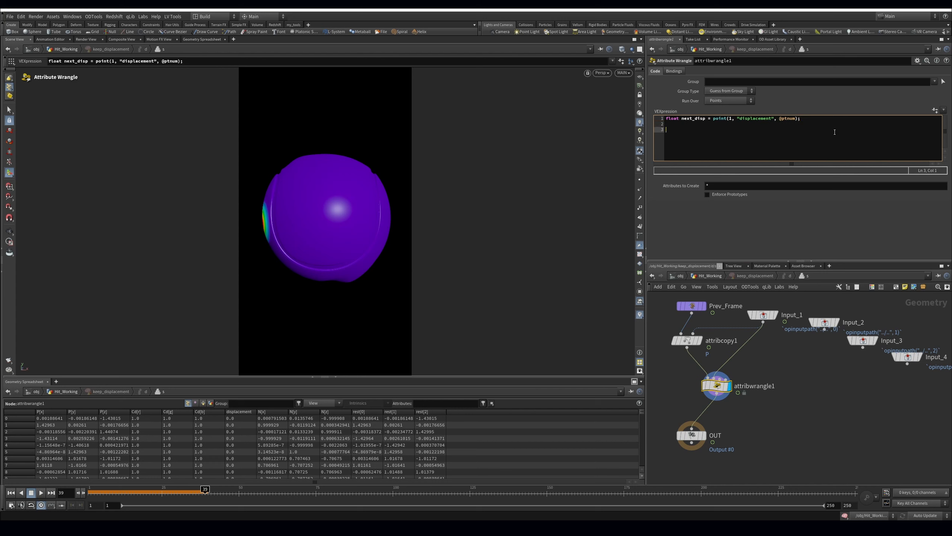
# Add an if block assigning next_disp to f@displacement when f@displacement < next_disp, and apply the code.
pyautogui.moveTo(696, 308)
pyautogui.write('(f@')
pyautogui.press('BackSpace')
pyautogui.press('Up')
pyautogui.press('Down')
pyautogui.press('Return')
pyautogui.press('Return')
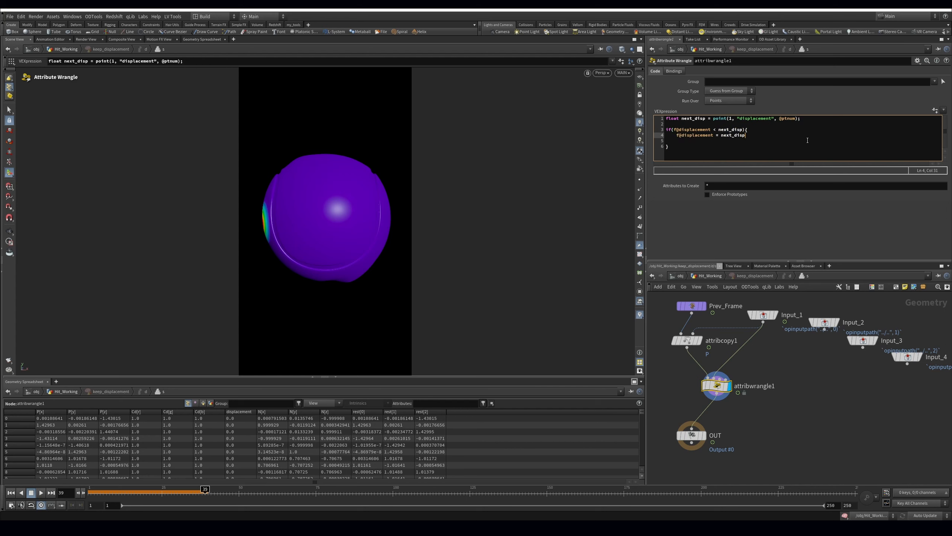
pyautogui.hotkey('ctrl', 'Return')
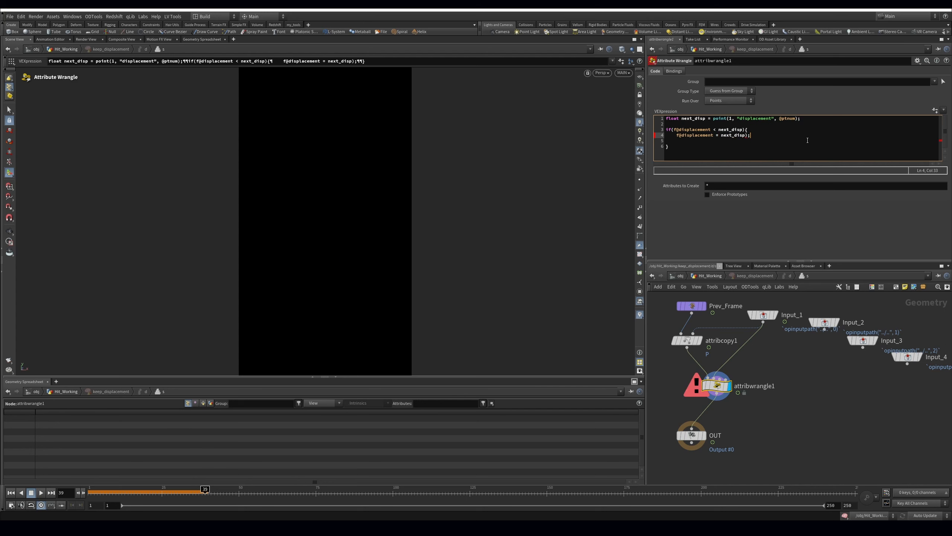
# Remove the stray closing parenthesis and blank line from the wrangle code, apply it, and return to the Hit_Working network.
pyautogui.press('BackSpace')
pyautogui.press('BackSpace')
pyautogui.hotkey('ctrl', 'Return')
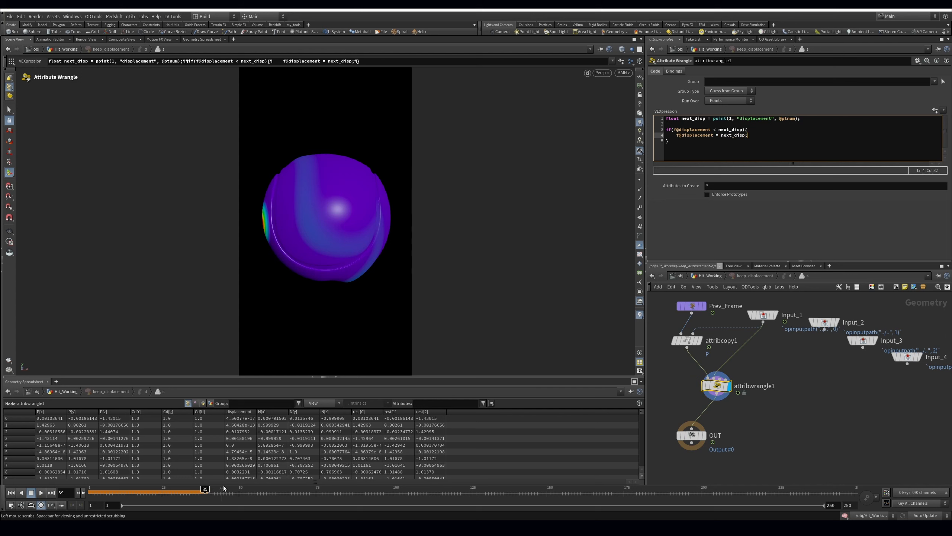
pyautogui.click(703, 436)
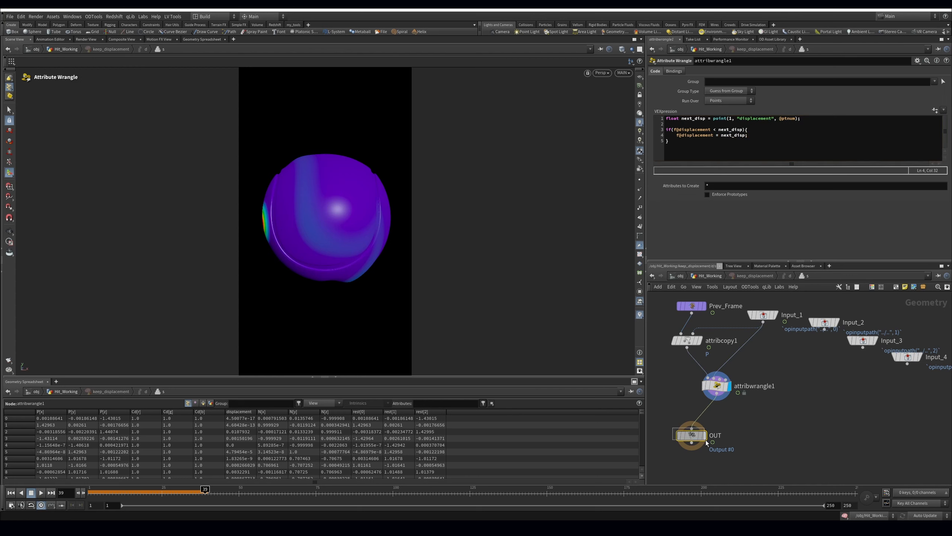
pyautogui.moveTo(699, 436); pyautogui.dragTo(706, 436)
pyautogui.press('u')
pyautogui.press('u')
pyautogui.press('u')
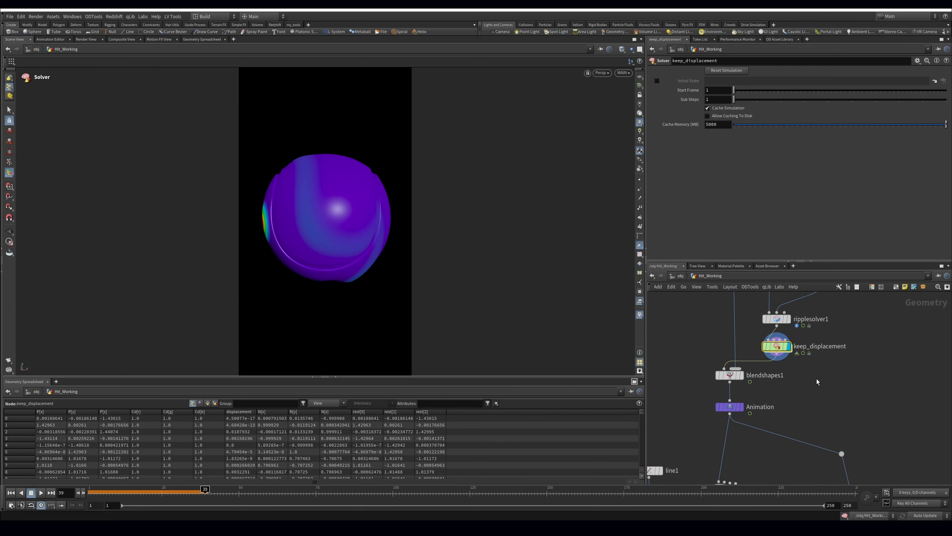
# Display blendshapes1, play the animation from the start, and inspect the ball from other angles at frame 56.
pyautogui.click(728, 375)
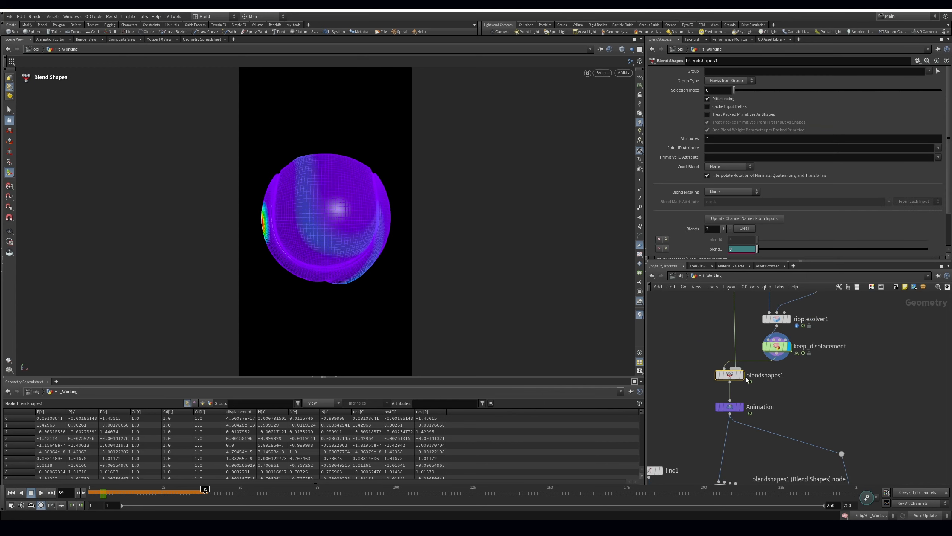
pyautogui.click(742, 376)
pyautogui.moveTo(214, 489); pyautogui.dragTo(74, 497)
pyautogui.click(40, 493)
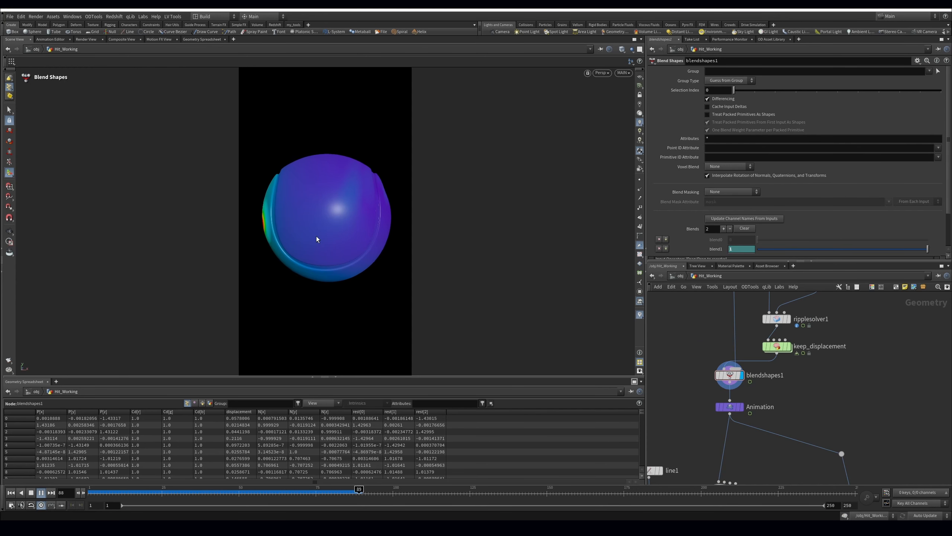
pyautogui.click(90, 500)
pyautogui.moveTo(91, 500); pyautogui.dragTo(257, 502)
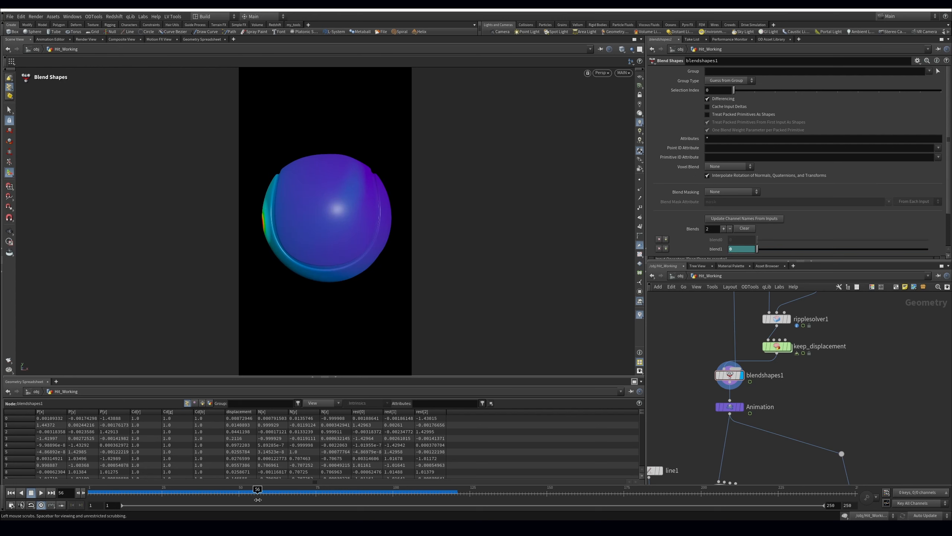
pyautogui.press('Escape')
pyautogui.moveTo(291, 223); pyautogui.dragTo(359, 224)
pyautogui.keyDown('alt'); pyautogui.moveTo(61, 244); pyautogui.dragTo(262, 263); pyautogui.keyUp('alt')
# Insert a Normal node between blendshapes1 and Animation and display it.
pyautogui.press('Tab')
pyautogui.write('nor')
pyautogui.press('Return')
pyautogui.click(743, 398)
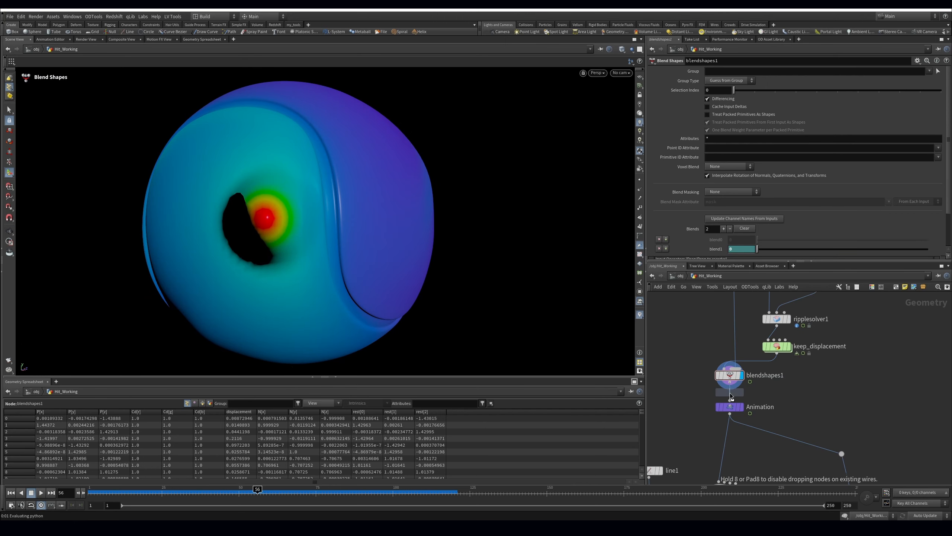
pyautogui.moveTo(266, 273); pyautogui.dragTo(251, 284)
pyautogui.press('Return')
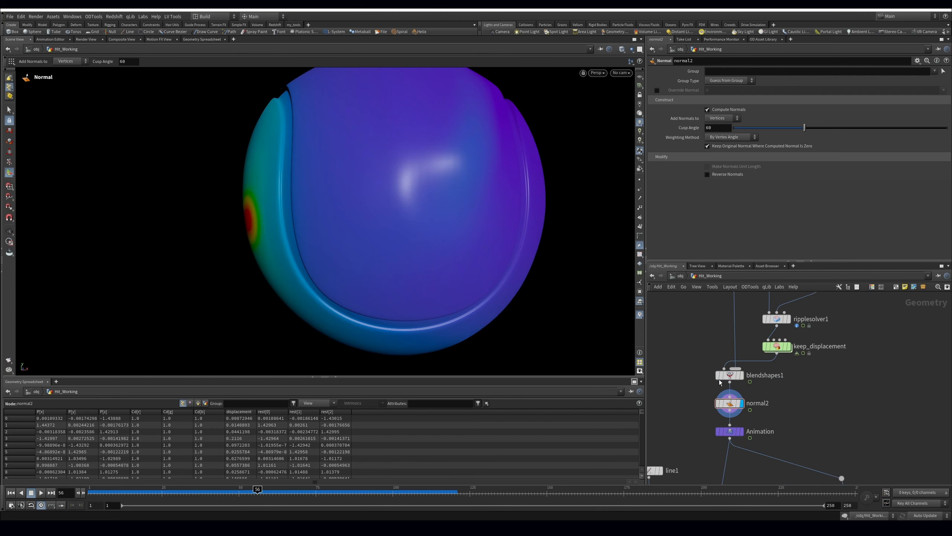
# Insert an Attribute Remap node between ripplesolver1 and keep_displacement, with displacement as the original name.
pyautogui.moveTo(793, 359); pyautogui.dragTo(786, 388, button='middle')
pyautogui.press('Tab')
pyautogui.write('normal')
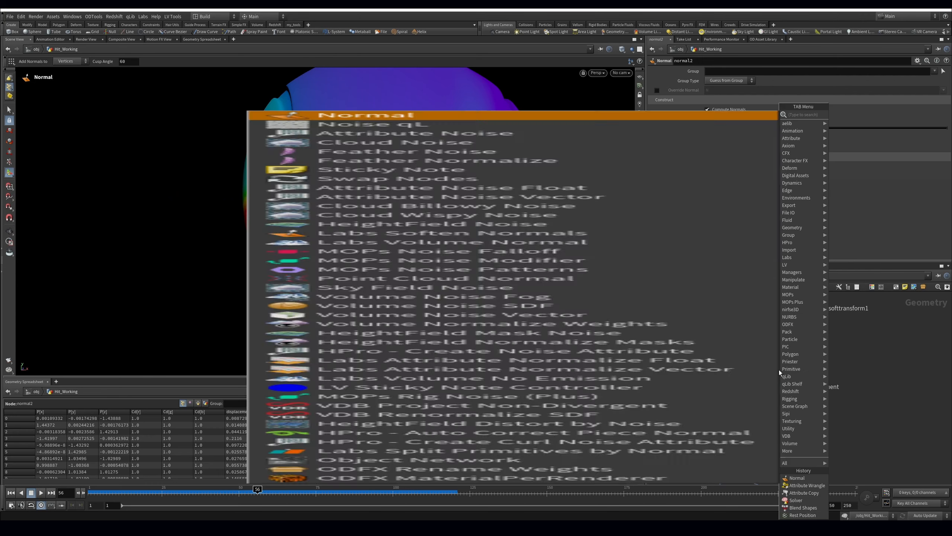
pyautogui.press('Return')
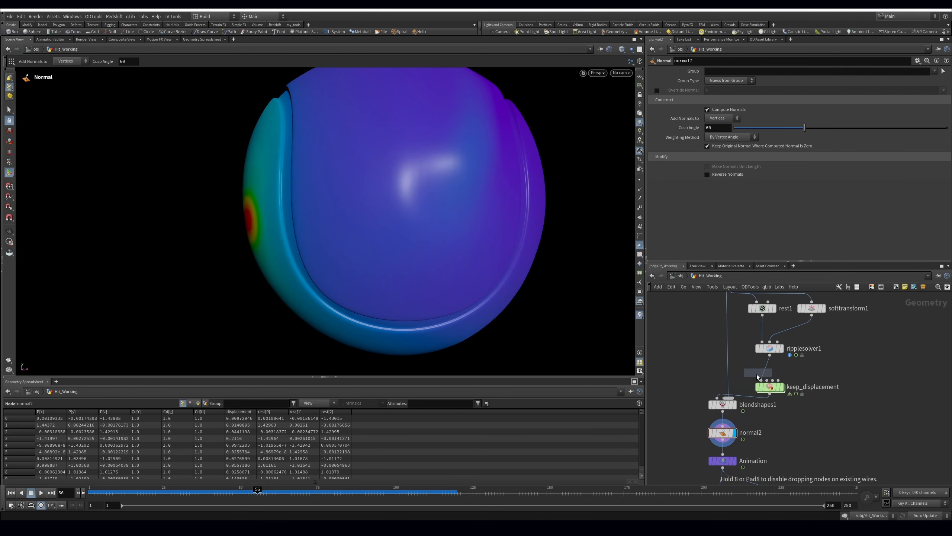
pyautogui.click(766, 367)
pyautogui.click(944, 99)
pyautogui.click(941, 108)
# Shape the displacement remap ramp into a narrow plateau rising near zero and falling to 0 at position 0.101389.
pyautogui.keyDown('alt'); pyautogui.moveTo(528, 207); pyautogui.dragTo(455, 201); pyautogui.keyUp('alt')
pyautogui.moveTo(229, 490); pyautogui.dragTo(190, 491)
pyautogui.moveTo(944, 213); pyautogui.dragTo(686, 211)
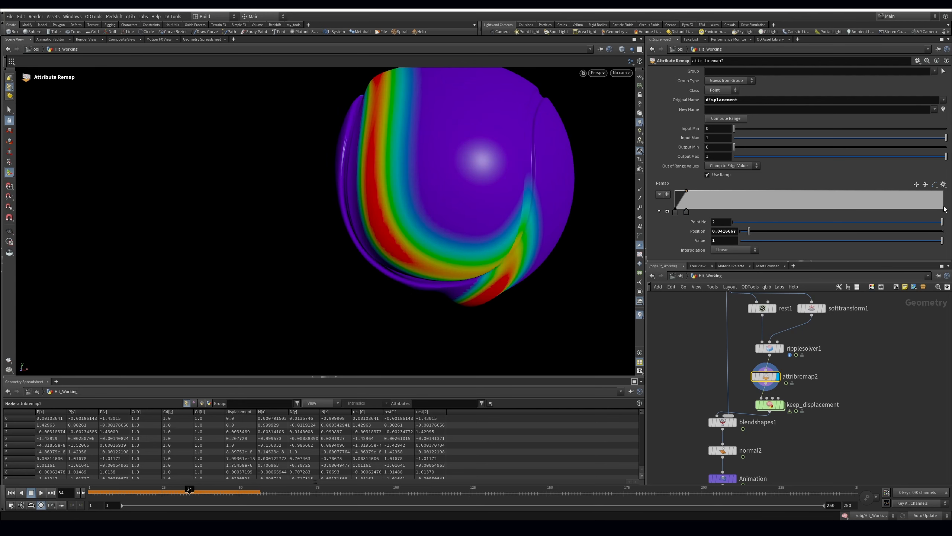
pyautogui.moveTo(807, 194); pyautogui.dragTo(711, 213)
pyautogui.moveTo(696, 198); pyautogui.dragTo(681, 212)
pyautogui.click(743, 212)
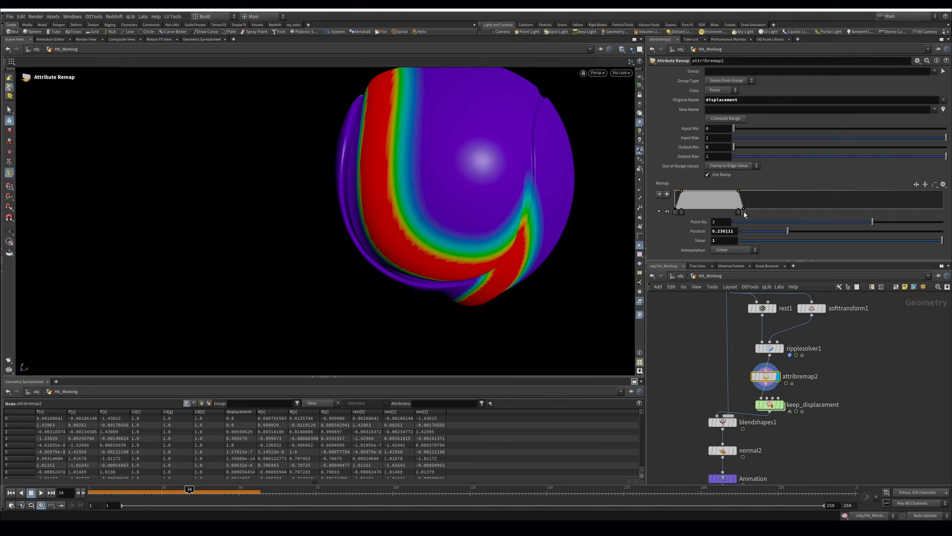
pyautogui.moveTo(744, 212); pyautogui.dragTo(701, 211)
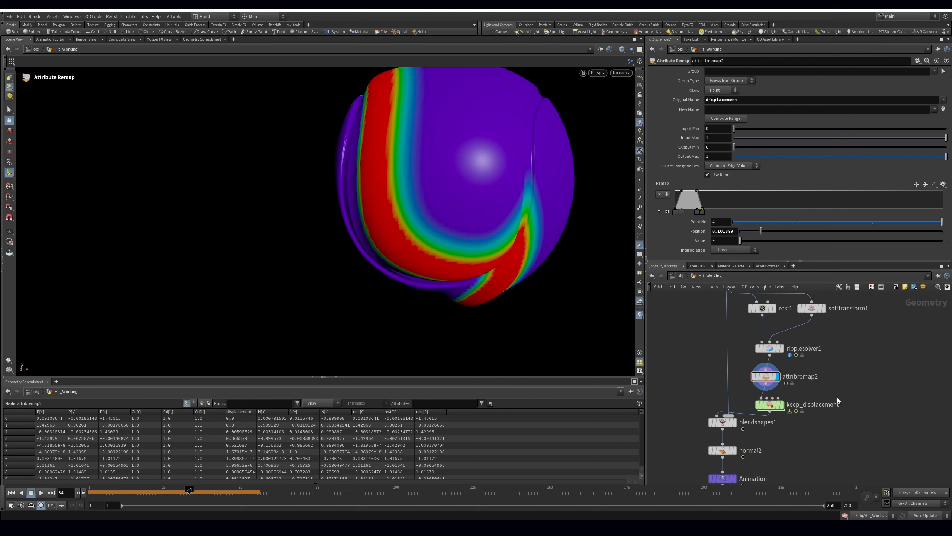
# Align keep_displacement under attribremap2 and check its output and normal2's across the timeline.
pyautogui.click(781, 405)
pyautogui.moveTo(771, 404); pyautogui.dragTo(767, 397)
pyautogui.moveTo(190, 491); pyautogui.dragTo(233, 490)
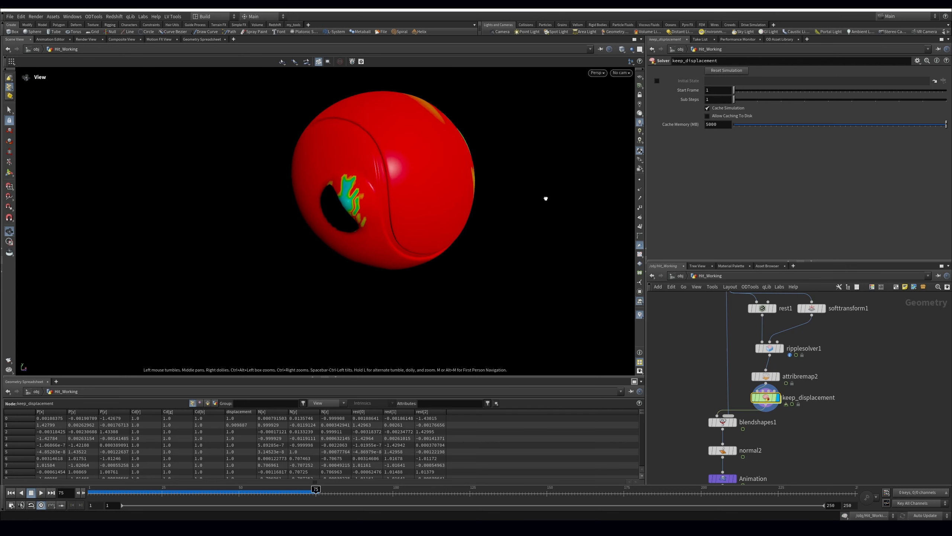
pyautogui.click(734, 450)
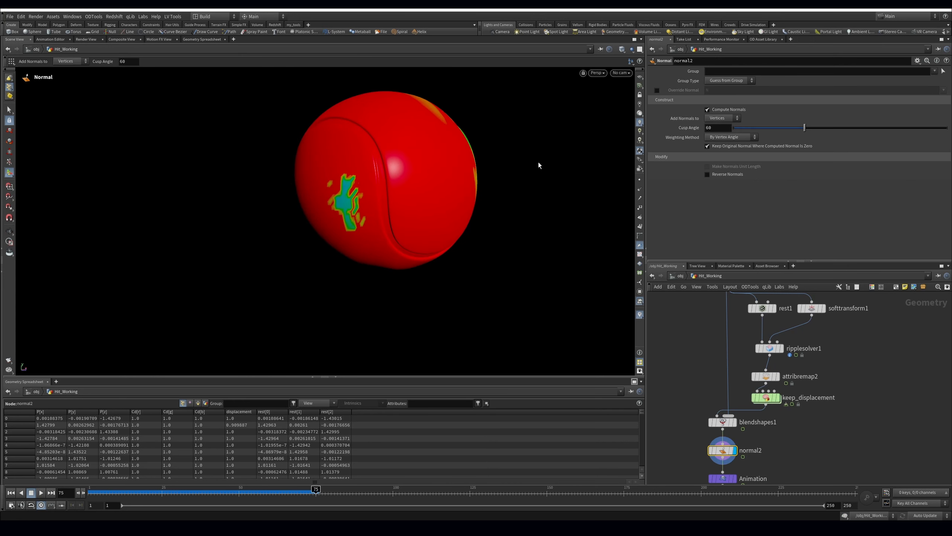
pyautogui.keyDown('alt'); pyautogui.moveTo(538, 164); pyautogui.dragTo(340, 147); pyautogui.keyUp('alt')
pyautogui.moveTo(317, 490); pyautogui.dragTo(458, 490)
pyautogui.keyDown('alt'); pyautogui.moveTo(474, 177); pyautogui.dragTo(502, 171); pyautogui.keyUp('alt')
# Widen the attribremap2 ramp plateau so its last point sits at position 0.258333, and check it through the MAIN camera.
pyautogui.click(773, 375)
pyautogui.moveTo(698, 213); pyautogui.dragTo(740, 212)
pyautogui.moveTo(142, 493); pyautogui.dragTo(451, 494)
pyautogui.click(621, 73)
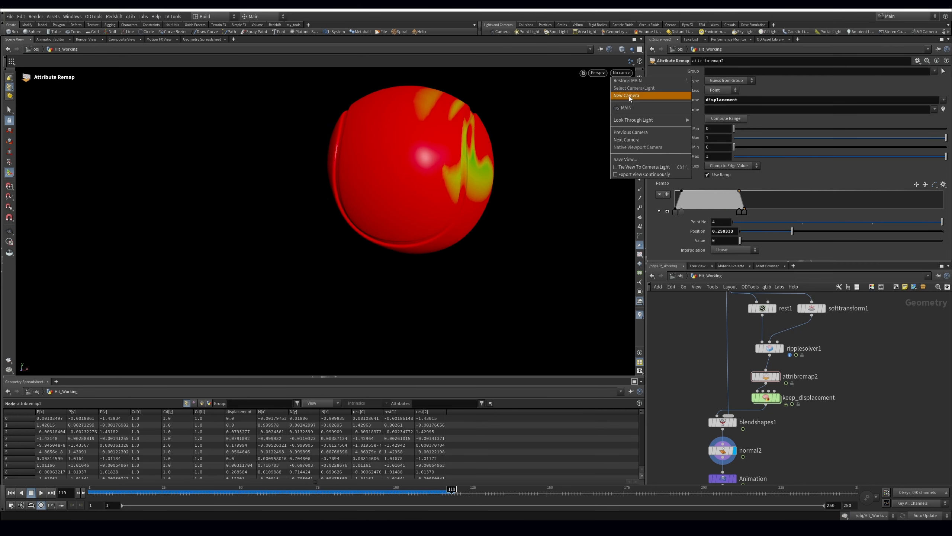
pyautogui.click(638, 108)
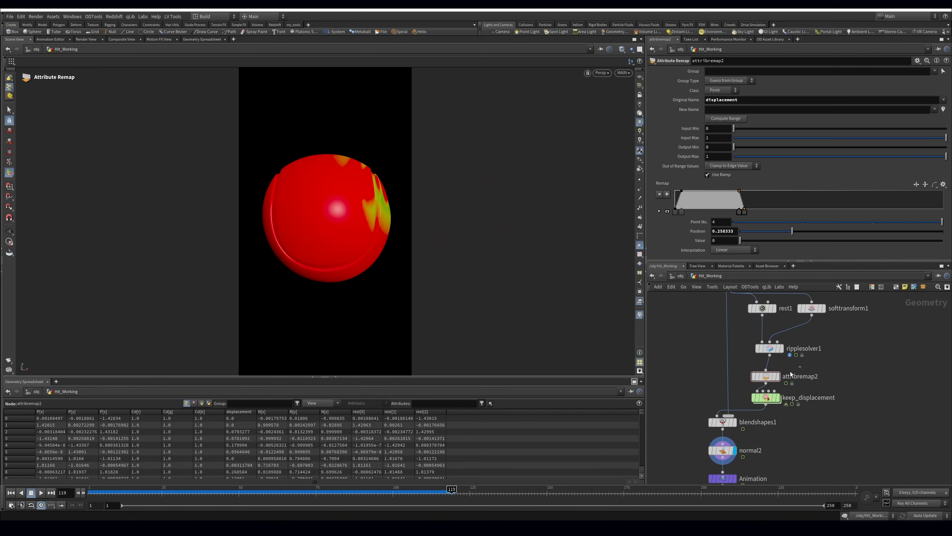
# Compare the output of attribremap2 with keep_displacement by displaying each and scrubbing the timeline.
pyautogui.click(778, 376)
pyautogui.moveTo(139, 494); pyautogui.dragTo(445, 489)
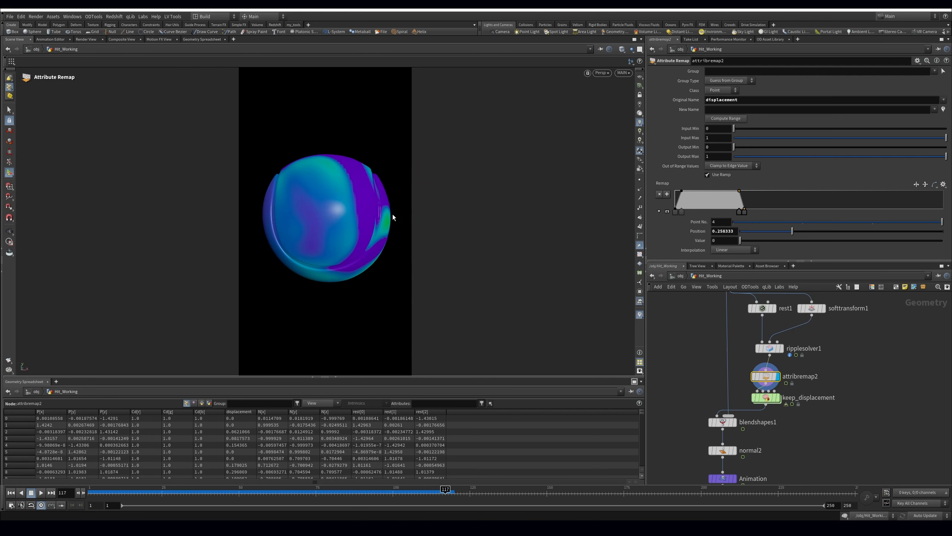
pyautogui.moveTo(173, 491); pyautogui.dragTo(331, 491)
pyautogui.click(776, 397)
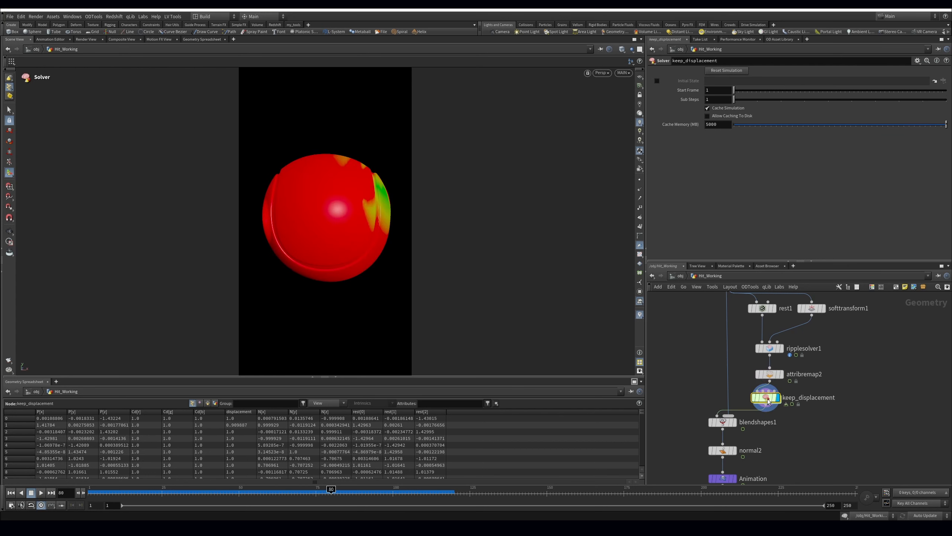
pyautogui.click(88, 489)
pyautogui.moveTo(88, 488); pyautogui.dragTo(362, 490)
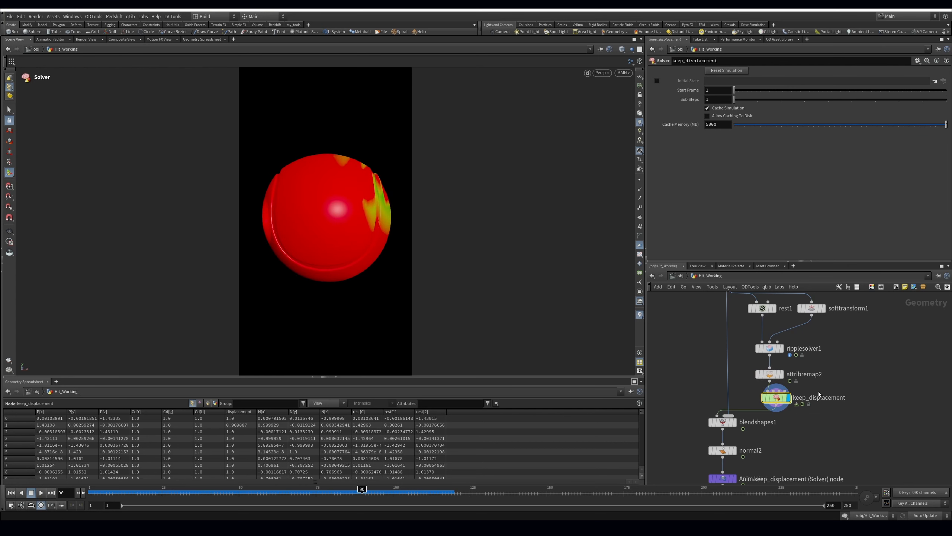
# Extend the attribremap2 ramp plateau so its last point sits at position 0.616667, and scrub through the animation.
pyautogui.click(768, 375)
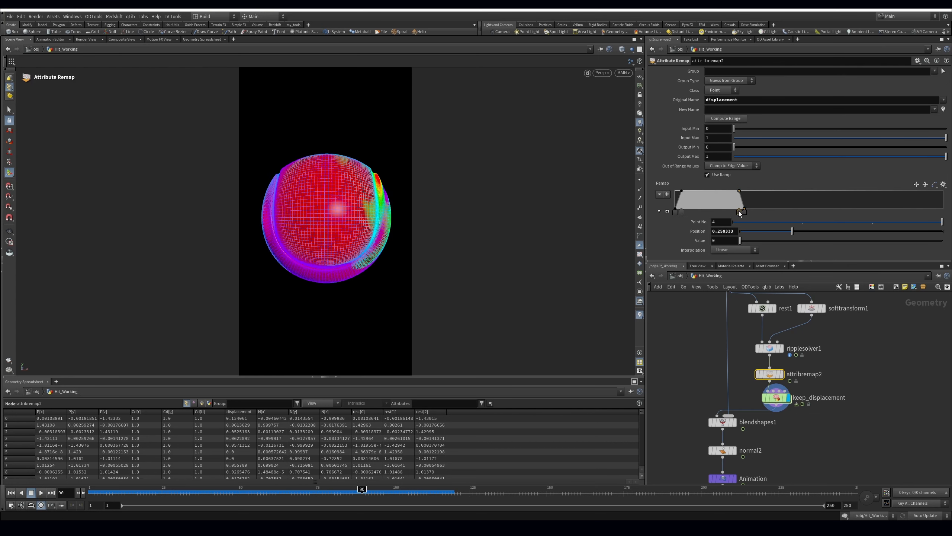
pyautogui.moveTo(683, 213); pyautogui.dragTo(679, 213)
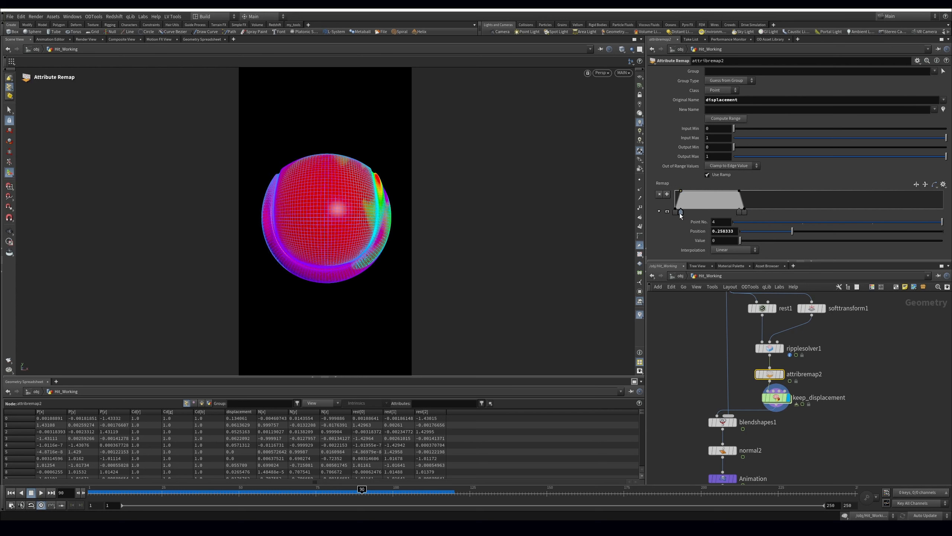
pyautogui.click(741, 214)
pyautogui.click(744, 214)
pyautogui.click(740, 214)
pyautogui.keyDown('shift'); pyautogui.moveTo(745, 214); pyautogui.dragTo(840, 213); pyautogui.keyUp('shift')
pyautogui.moveTo(90, 490); pyautogui.dragTo(483, 488)
# Compute the input range on attribremap2, set Output Min to 0 and Output Max to 1, and scrub the timeline.
pyautogui.click(725, 118)
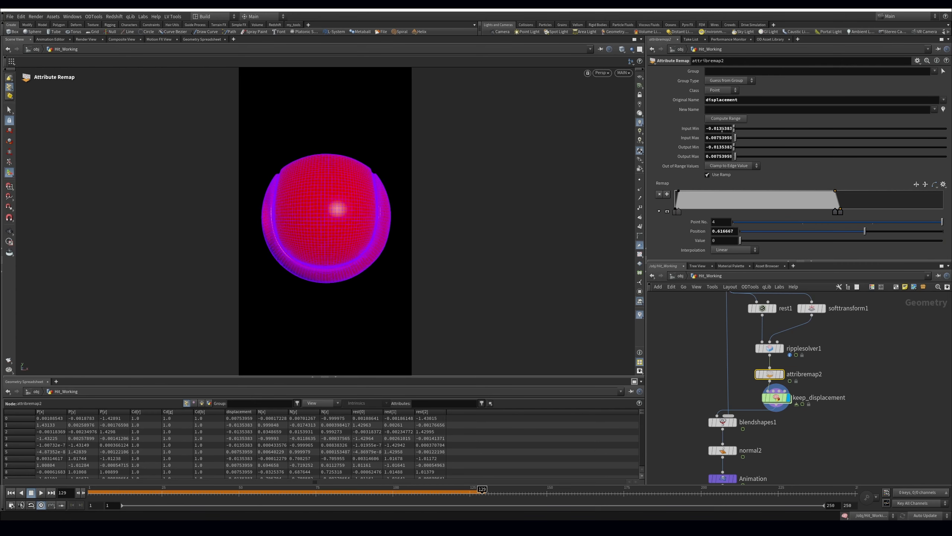
pyautogui.doubleClick(726, 145)
pyautogui.write('0')
pyautogui.press('Tab')
pyautogui.write('1')
pyautogui.press('Return')
pyautogui.moveTo(90, 489); pyautogui.dragTo(636, 476)
pyautogui.click(850, 405)
pyautogui.moveTo(300, 487); pyautogui.dragTo(258, 499)
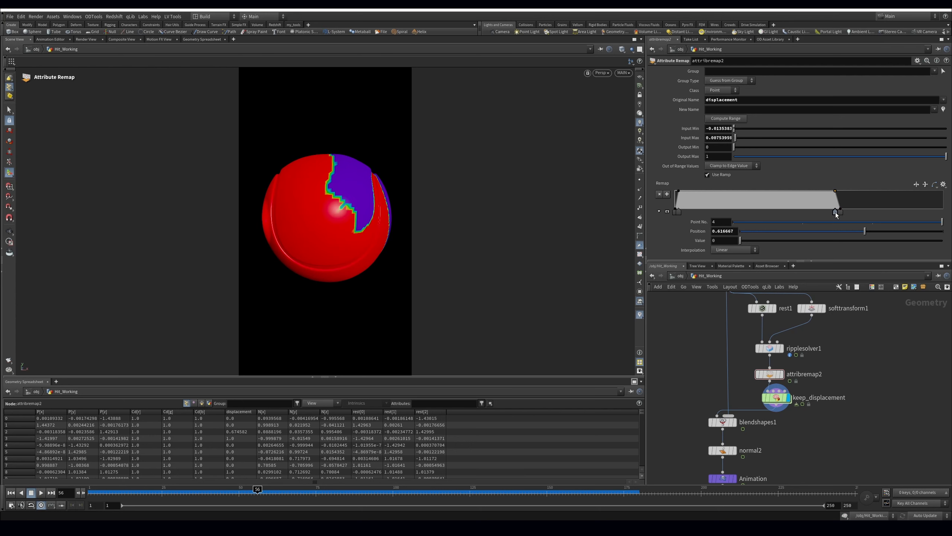
# Move the third ramp point to position 0.302778 for a softer falloff and scrub through the animation.
pyautogui.moveTo(835, 211); pyautogui.dragTo(756, 212)
pyautogui.click(165, 489)
pyautogui.moveTo(199, 503); pyautogui.dragTo(781, 476)
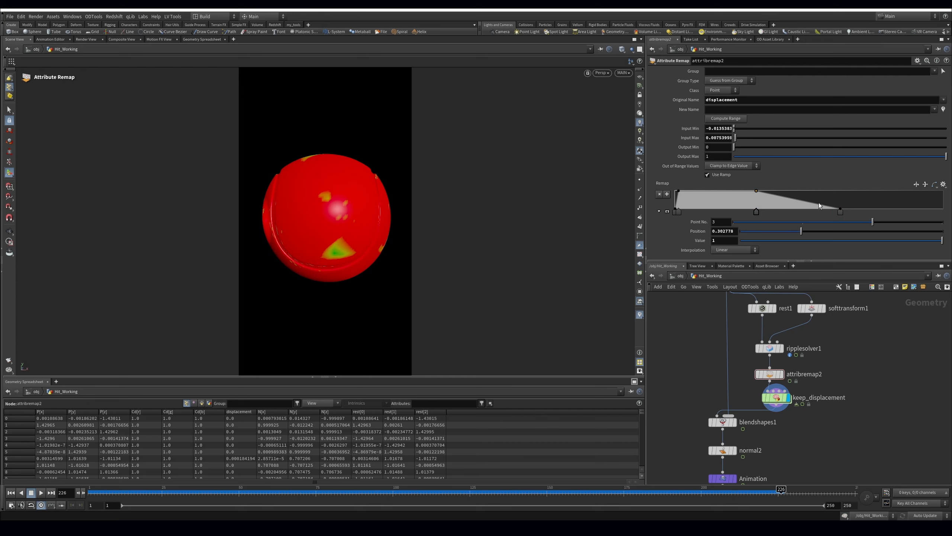
pyautogui.moveTo(489, 492); pyautogui.dragTo(575, 492)
# Display copytopoints1 further down the network and scrub the timeline to check how the copies grow.
pyautogui.moveTo(763, 428); pyautogui.dragTo(771, 374, button='middle')
pyautogui.click(760, 389)
pyautogui.moveTo(99, 492); pyautogui.dragTo(439, 492)
pyautogui.moveTo(783, 366); pyautogui.dragTo(814, 299, button='middle')
pyautogui.moveTo(687, 464); pyautogui.dragTo(756, 277, button='middle')
pyautogui.click(766, 347)
pyautogui.moveTo(766, 347); pyautogui.dragTo(744, 365, button='middle')
pyautogui.moveTo(100, 492); pyautogui.dragTo(492, 467)
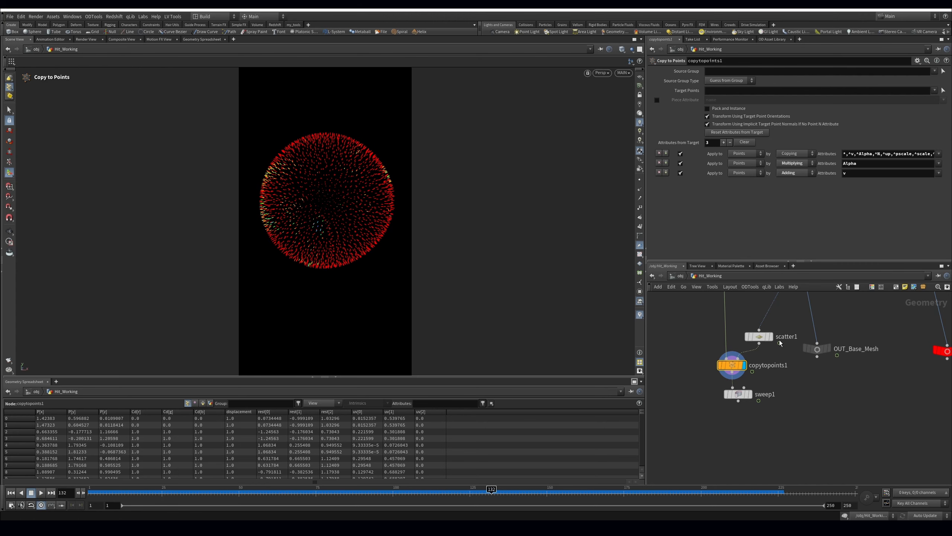
# Display scatter1, turn off the displacement visualizer, and show point numbers in the viewport.
pyautogui.moveTo(736, 302); pyautogui.dragTo(741, 362, button='middle')
pyautogui.click(763, 397)
pyautogui.click(776, 396)
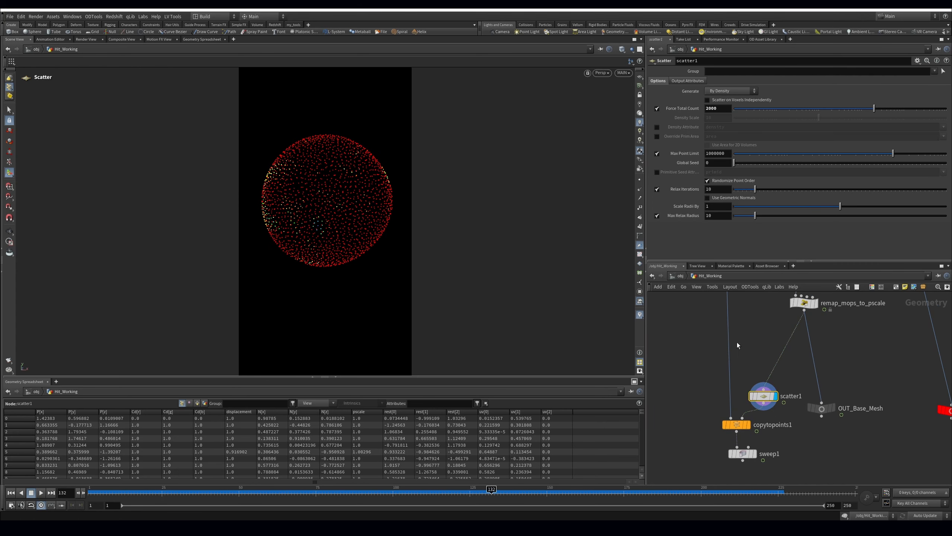
pyautogui.click(639, 314)
pyautogui.click(689, 306)
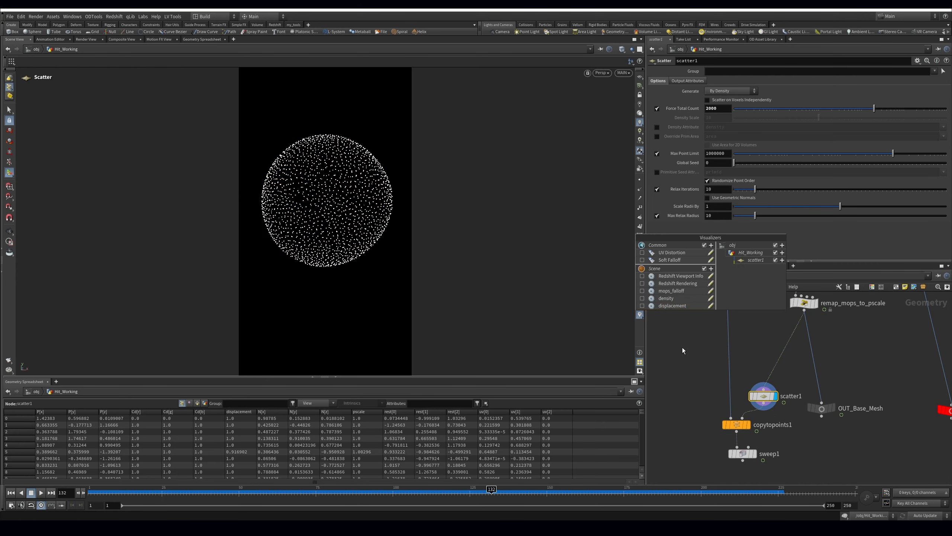
pyautogui.click(640, 208)
# Examine up close whether the scattered point numbers stay in place while scrubbing the timeline.
pyautogui.moveTo(92, 491); pyautogui.dragTo(245, 492)
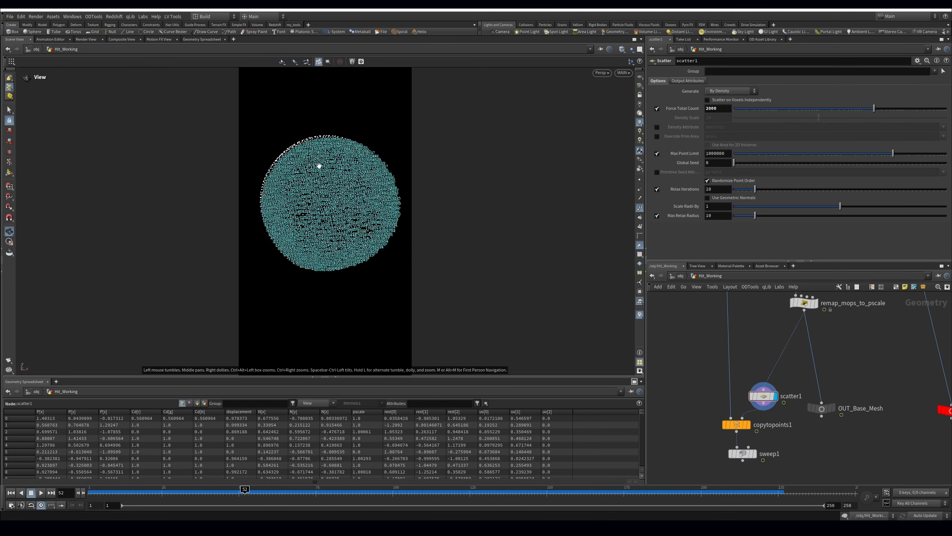
pyautogui.keyDown('alt'); pyautogui.moveTo(318, 164); pyautogui.dragTo(448, 138, button='right'); pyautogui.keyUp('alt')
pyautogui.moveTo(241, 487); pyautogui.dragTo(270, 499)
pyautogui.keyDown('alt'); pyautogui.moveTo(487, 263); pyautogui.dragTo(435, 298, button='right'); pyautogui.keyUp('alt')
pyautogui.keyDown('alt'); pyautogui.moveTo(436, 298); pyautogui.dragTo(414, 265, button='middle'); pyautogui.keyUp('alt')
pyautogui.keyDown('alt'); pyautogui.moveTo(415, 266); pyautogui.dragTo(560, 177, button='right'); pyautogui.keyUp('alt')
pyautogui.keyDown('alt'); pyautogui.moveTo(560, 177); pyautogui.dragTo(548, 166, button='middle'); pyautogui.keyUp('alt')
pyautogui.moveTo(268, 500); pyautogui.dragTo(347, 498)
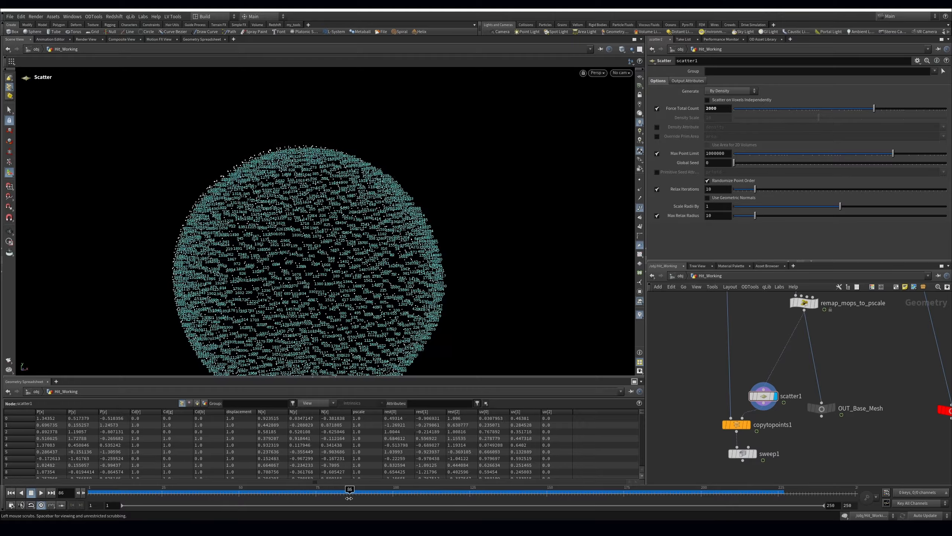
# Make room around scatter1 and OUT_Base_Mesh, and add an Attribute Interpolate node beside them.
pyautogui.click(765, 403)
pyautogui.press('Escape')
pyautogui.moveTo(767, 396); pyautogui.dragTo(767, 375)
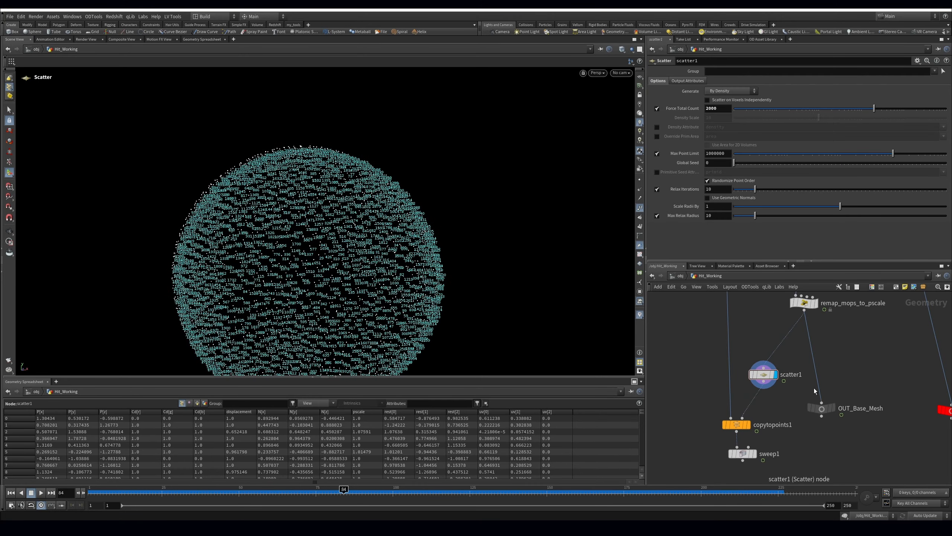
pyautogui.moveTo(818, 408); pyautogui.dragTo(853, 403)
pyautogui.click(769, 375)
pyautogui.write('adj')
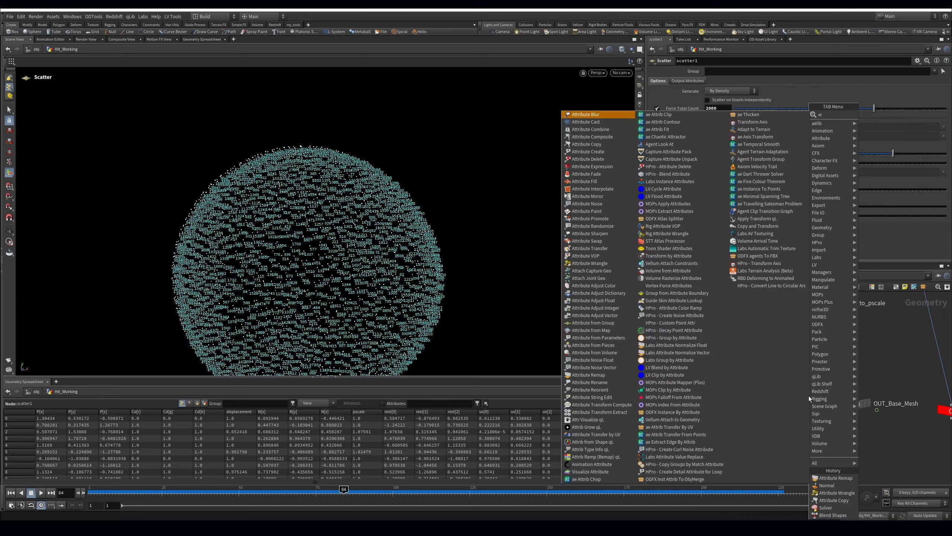
pyautogui.press('Return')
pyautogui.click(812, 395)
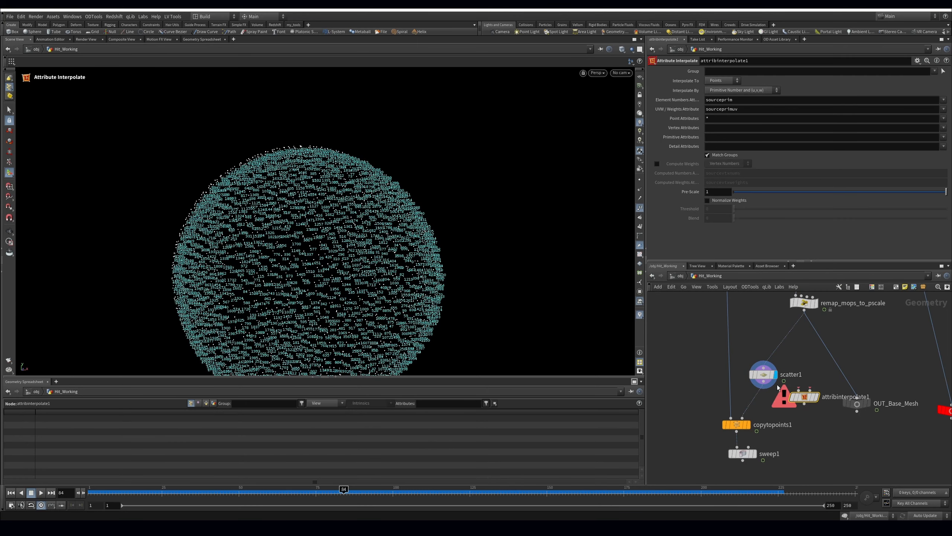
# Undo the last connection and insert a Time Shift node between remap_mops_to_pscale and scatter1.
pyautogui.hotkey('ctrl', 'z')
pyautogui.write('time')
pyautogui.press('Return')
pyautogui.click(783, 332)
pyautogui.moveTo(783, 331); pyautogui.dragTo(743, 329)
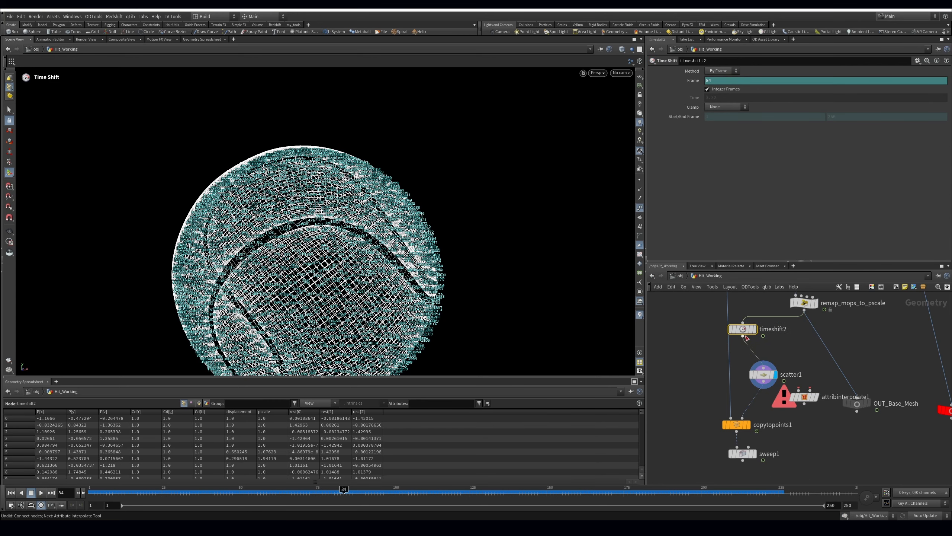
# Replace timeshift2's frame expression with the fixed frame 1 and place the node directly above scatter1.
pyautogui.keyDown('ctrl'); pyautogui.keyDown('shift'); pyautogui.click(691, 83); pyautogui.keyUp('shift'); pyautogui.keyUp('ctrl')
pyautogui.moveTo(711, 81); pyautogui.dragTo(673, 92)
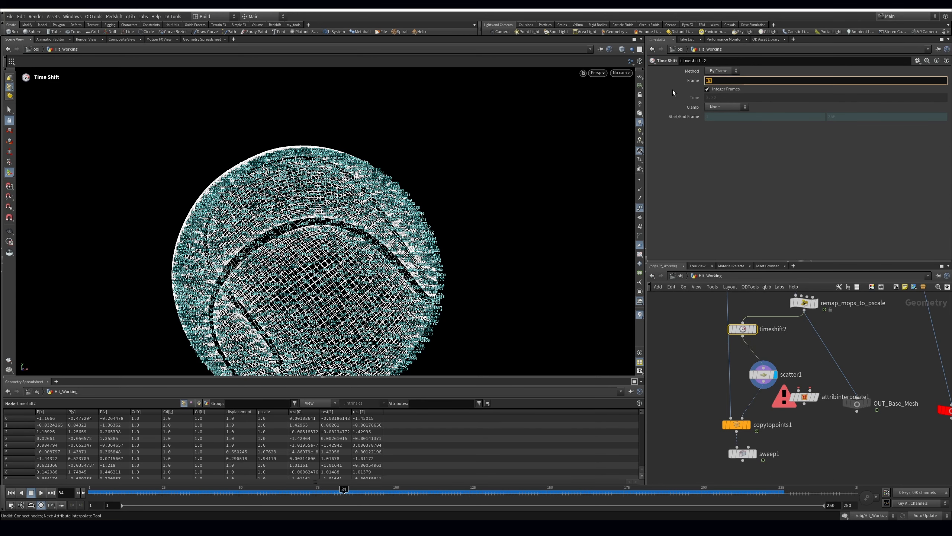
pyautogui.write('1')
pyautogui.press('Return')
pyautogui.moveTo(744, 329); pyautogui.dragTo(764, 332)
# Wire scatter1 into the first input of attribinterpolate1 and remap_mops_to_pscale into its second input.
pyautogui.click(764, 382)
pyautogui.click(798, 389)
pyautogui.click(810, 390)
pyautogui.click(779, 356)
pyautogui.click(810, 390)
pyautogui.click(804, 310)
# Enable scatter1's primitive number and primitive UVW output attributes, sourceprim and sourceprimuv.
pyautogui.click(764, 373)
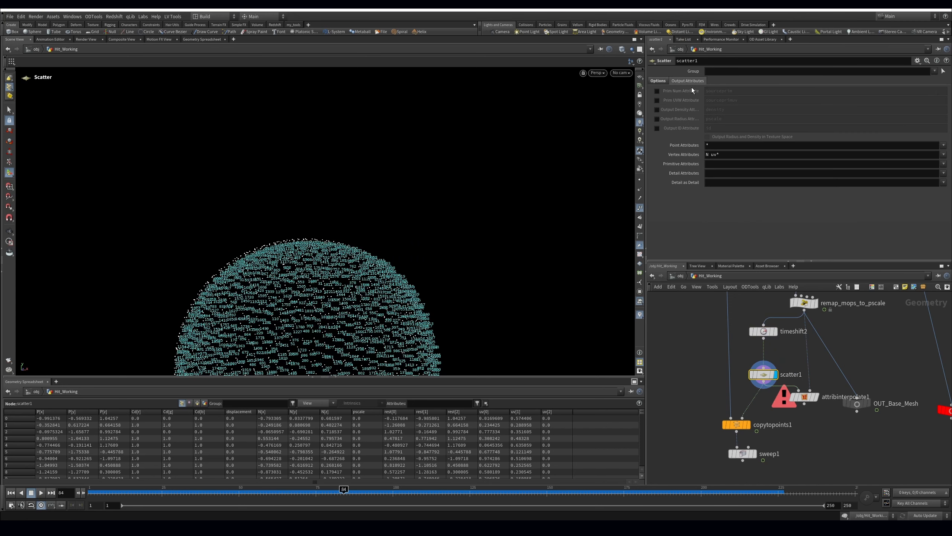
pyautogui.click(657, 92)
pyautogui.click(657, 100)
# Display attribinterpolate1 and feed its output into copytopoints1 as the target points.
pyautogui.click(816, 397)
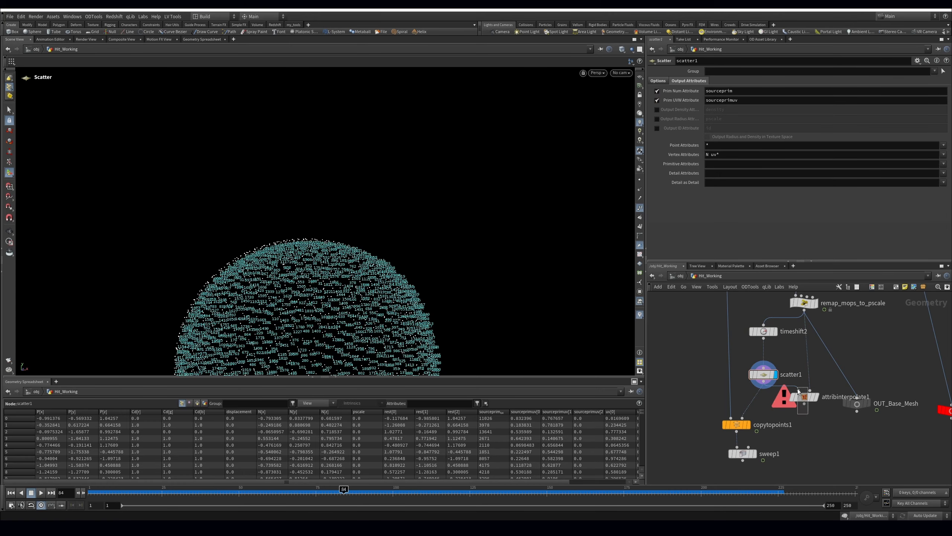
pyautogui.click(804, 404)
pyautogui.click(750, 417)
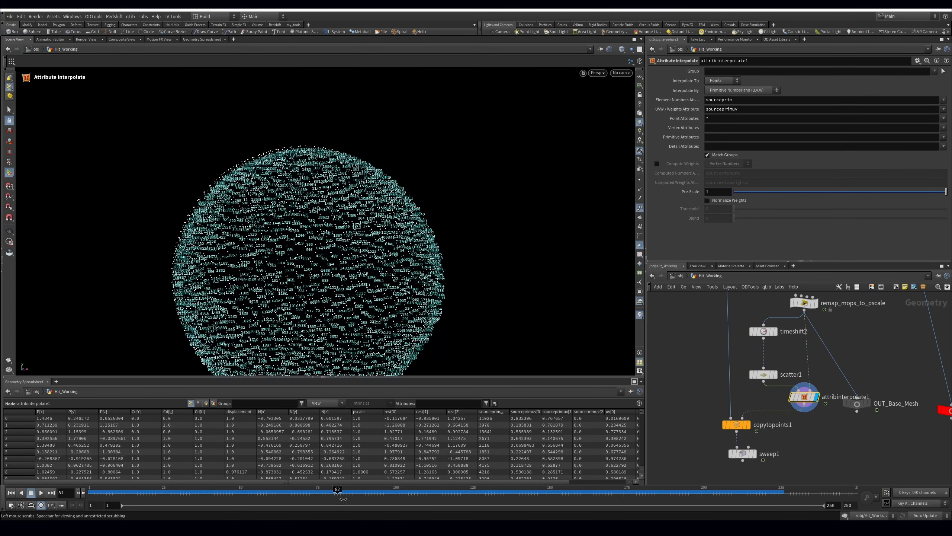
# Display copytopoints1, hide the point numbers, and scrub to frame 116 to check the copied lines.
pyautogui.click(746, 425)
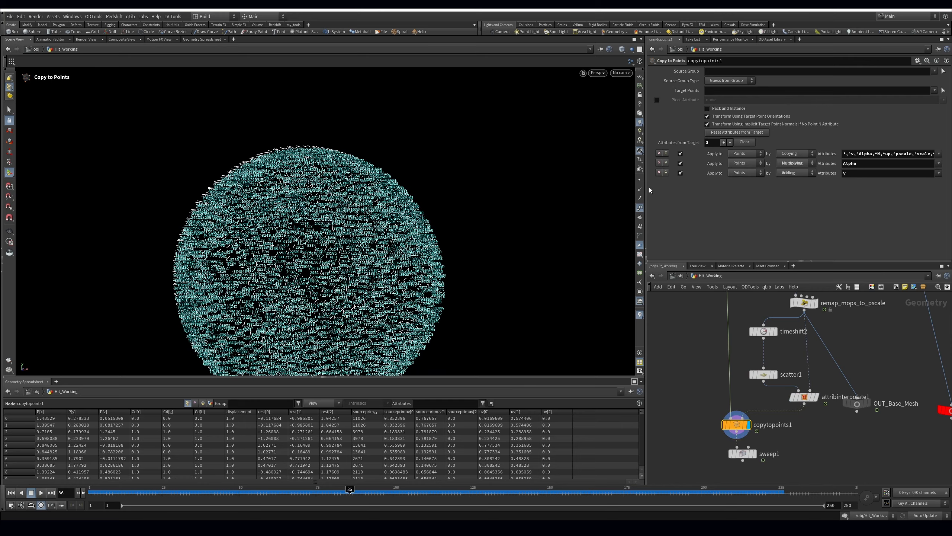
pyautogui.click(640, 209)
pyautogui.keyDown('alt'); pyautogui.moveTo(482, 245); pyautogui.dragTo(349, 253); pyautogui.keyUp('alt')
pyautogui.keyDown('alt'); pyautogui.moveTo(349, 253); pyautogui.dragTo(282, 242, button='right'); pyautogui.keyUp('alt')
pyautogui.moveTo(99, 493); pyautogui.dragTo(442, 494)
pyautogui.moveTo(390, 184)
pyautogui.keyDown('alt'); pyautogui.mouseDown()
pyautogui.moveTo(476, 180)
pyautogui.moveTo(392, 199)
pyautogui.mouseUp(); pyautogui.keyUp('alt')
# Set the length of line1 to 0.28 and move the node down beside timeshift2.
pyautogui.moveTo(677, 369); pyautogui.dragTo(684, 445, button='middle')
pyautogui.click(745, 327)
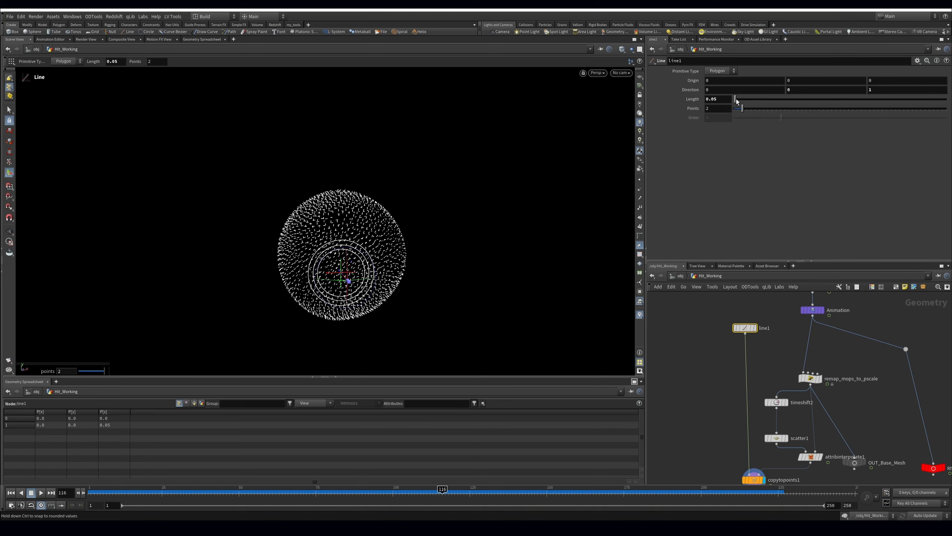
pyautogui.moveTo(702, 381); pyautogui.dragTo(686, 368, button='middle')
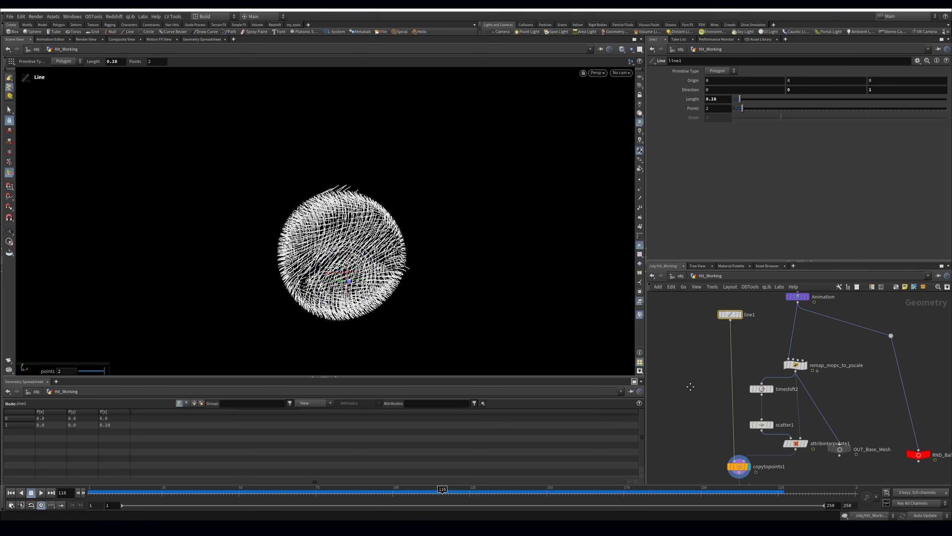
pyautogui.moveTo(729, 316); pyautogui.dragTo(713, 390)
pyautogui.moveTo(705, 431); pyautogui.dragTo(696, 395, button='middle')
# Bypass the normal2 node above Animation and scrub the timeline to check the direction of the copied lines.
pyautogui.keyDown('alt'); pyautogui.moveTo(321, 246); pyautogui.dragTo(300, 244); pyautogui.keyUp('alt')
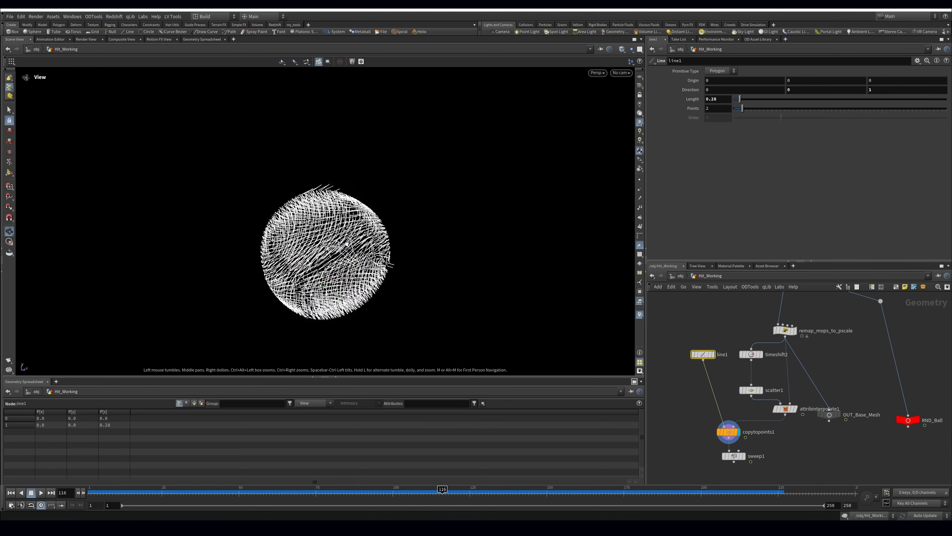
pyautogui.moveTo(810, 332); pyautogui.dragTo(805, 394, button='middle')
pyautogui.moveTo(758, 337); pyautogui.dragTo(716, 318, button='middle')
pyautogui.click(789, 362)
pyautogui.click(763, 345)
pyautogui.moveTo(90, 490); pyautogui.dragTo(362, 489)
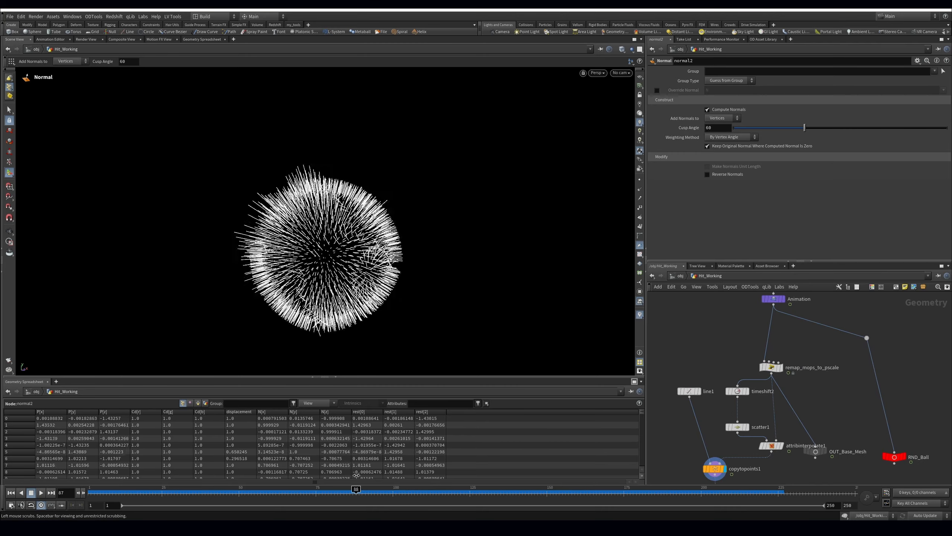
# Examine up close how the copied lines grow across the ball, scrubbing to frame 39.
pyautogui.scroll(5, 330, 270)
pyautogui.keyDown('alt'); pyautogui.moveTo(330, 259); pyautogui.dragTo(375, 252); pyautogui.keyUp('alt')
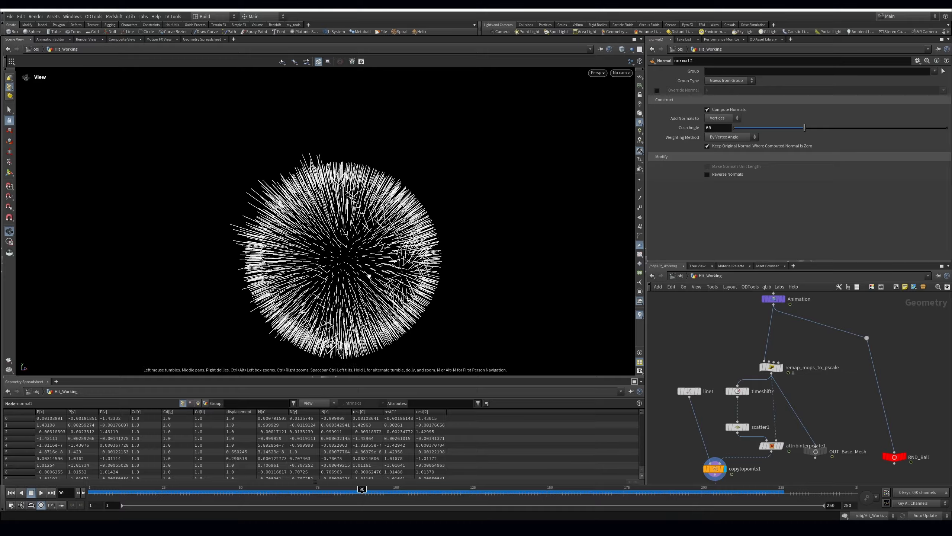
pyautogui.press('Return')
pyautogui.moveTo(90, 489); pyautogui.dragTo(204, 488)
pyautogui.moveTo(434, 251); pyautogui.dragTo(327, 148)
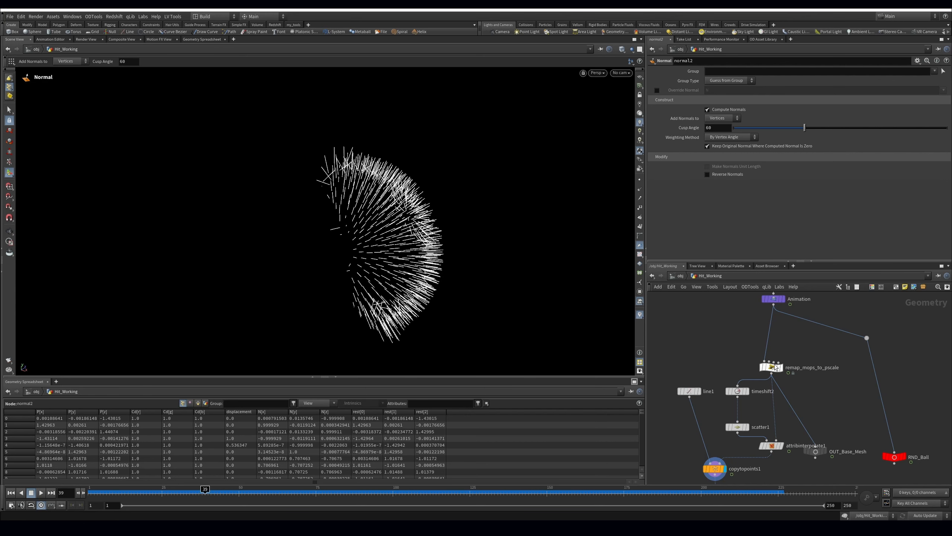
# Display the Animation node and inspect the displaced ball mesh at frame 39.
pyautogui.moveTo(788, 376); pyautogui.dragTo(788, 377)
pyautogui.click(728, 330)
pyautogui.moveTo(728, 326); pyautogui.dragTo(729, 364, button='middle')
pyautogui.moveTo(746, 326); pyautogui.dragTo(780, 343)
pyautogui.click(785, 336)
pyautogui.keyDown('alt'); pyautogui.moveTo(422, 226); pyautogui.dragTo(325, 175); pyautogui.keyUp('alt')
pyautogui.moveTo(779, 408); pyautogui.dragTo(790, 367, button='middle')
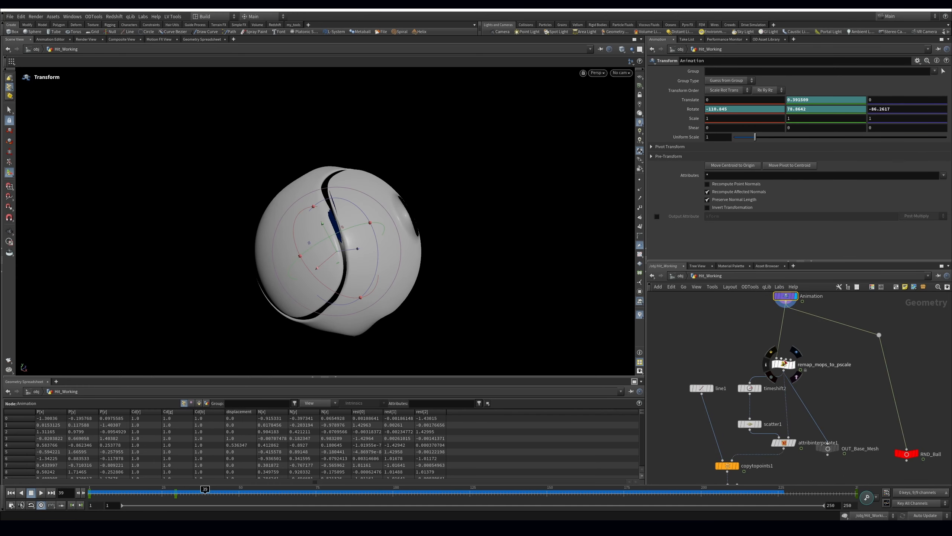
# Reset the pscale ramp in remap_mops_to_pscale to its linear default, and check copytopoints1 up to frame 46.
pyautogui.click(787, 365)
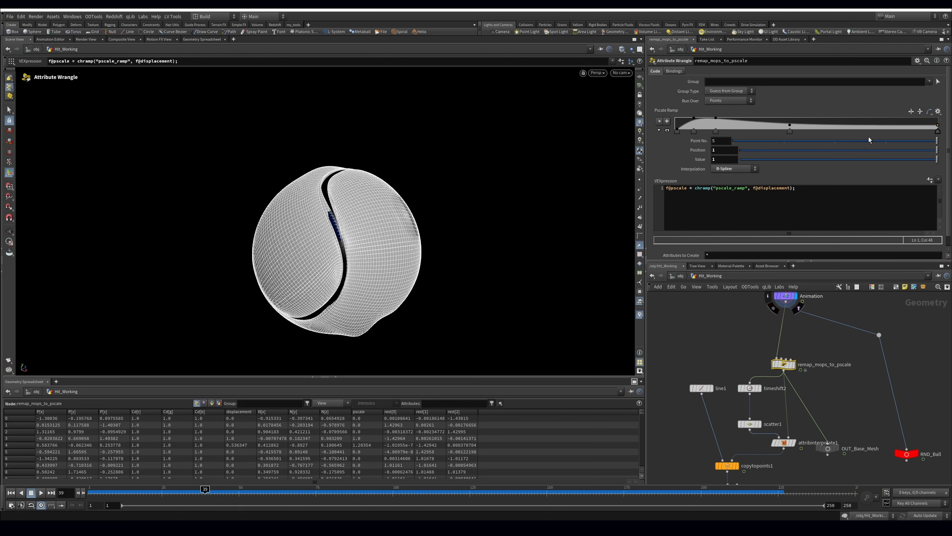
pyautogui.click(938, 112)
pyautogui.click(930, 135)
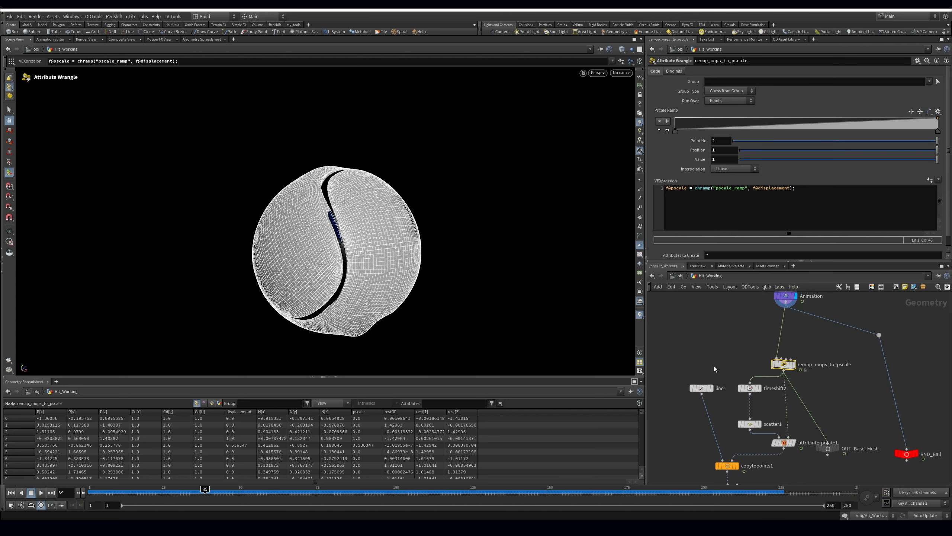
pyautogui.click(751, 382)
pyautogui.moveTo(738, 436); pyautogui.dragTo(734, 408, button='middle')
pyautogui.click(732, 438)
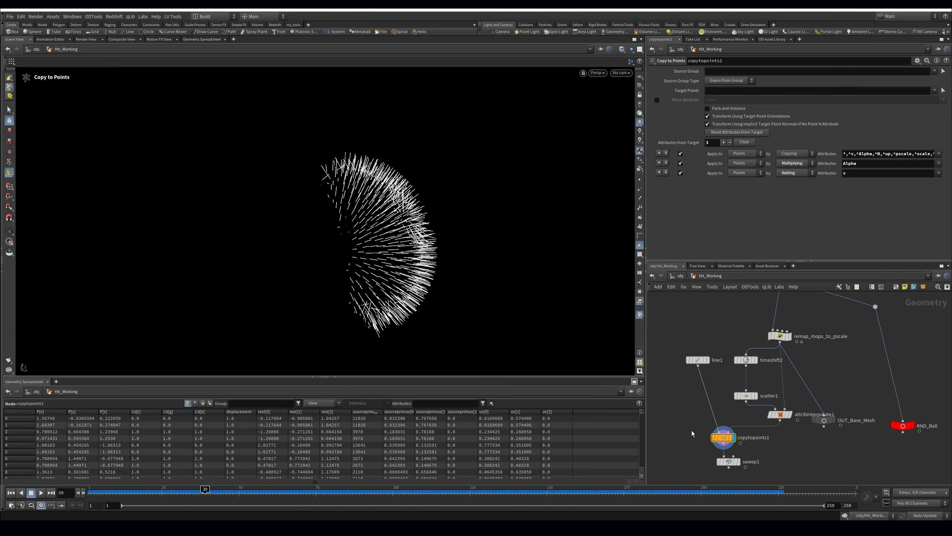
pyautogui.moveTo(100, 489)
pyautogui.mouseDown()
pyautogui.moveTo(269, 489)
pyautogui.moveTo(208, 490)
pyautogui.moveTo(226, 490)
pyautogui.mouseUp()
# Compare the attribinterpolate1 points with the lines from copytopoints1 at frame 24.
pyautogui.moveTo(751, 414); pyautogui.dragTo(757, 398, button='middle')
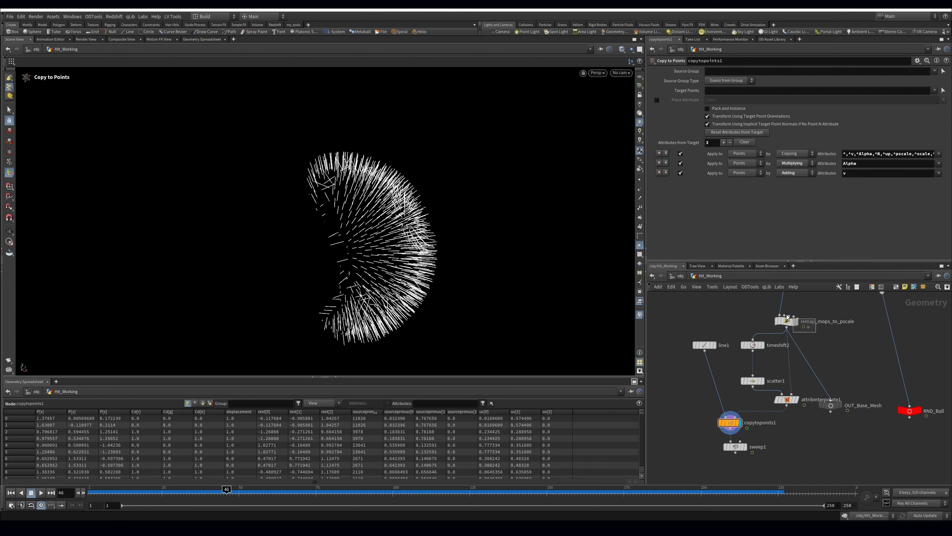
pyautogui.click(791, 404)
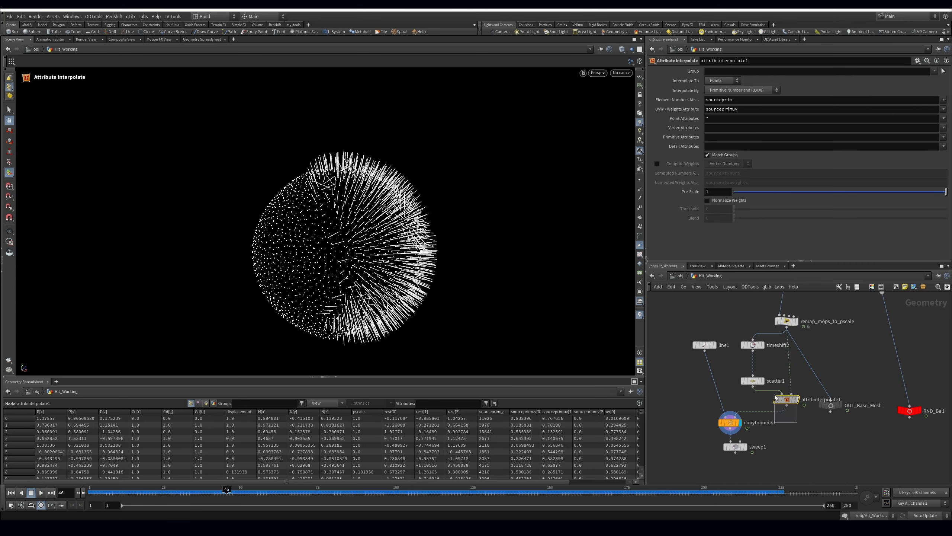
pyautogui.click(796, 399)
pyautogui.moveTo(124, 492); pyautogui.dragTo(159, 492)
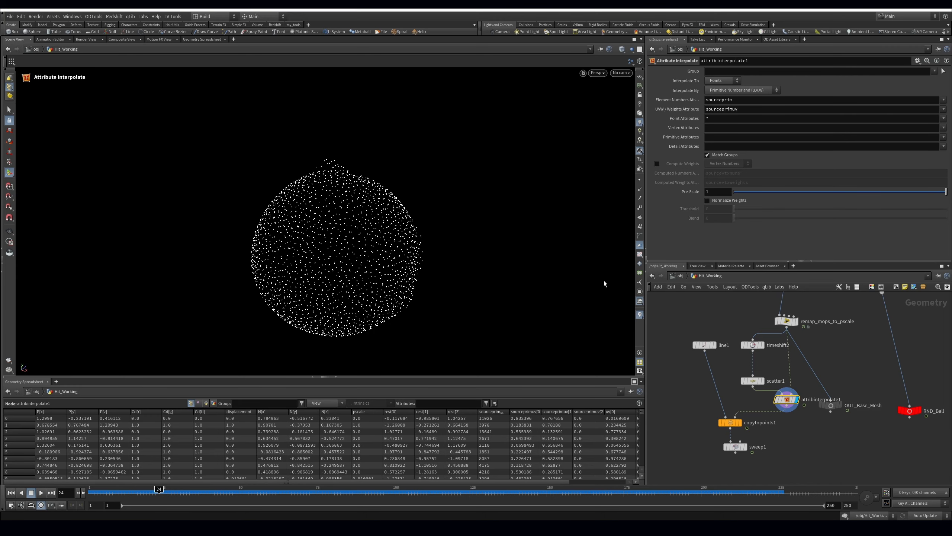
pyautogui.click(740, 423)
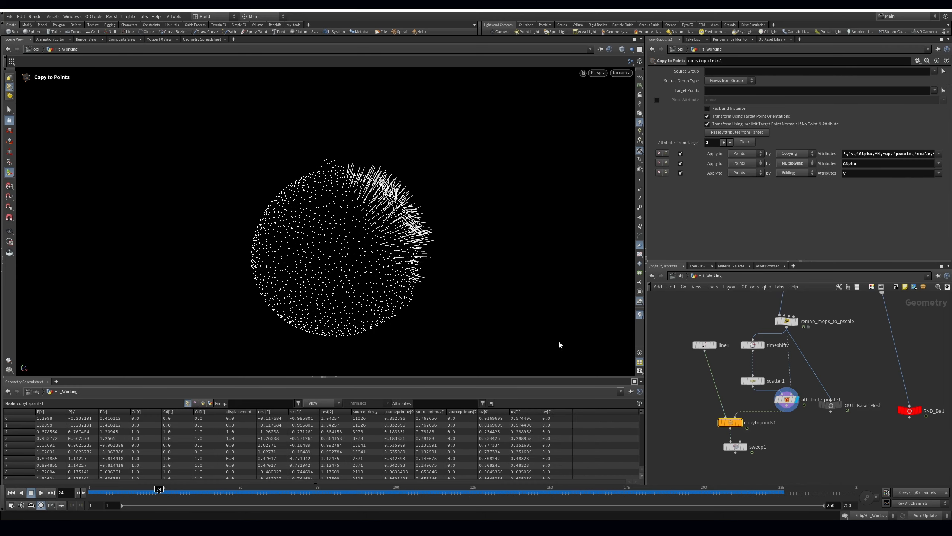
pyautogui.click(786, 401)
# Display blendshapes1 to inspect the rippled mesh upstream of the Animation node.
pyautogui.scroll(3, 335, 173)
pyautogui.moveTo(334, 173)
pyautogui.keyDown('alt'); pyautogui.mouseDown()
pyautogui.moveTo(383, 140)
pyautogui.moveTo(332, 164)
pyautogui.mouseUp(); pyautogui.keyUp('alt')
pyautogui.moveTo(758, 330); pyautogui.dragTo(750, 359, button='middle')
pyautogui.moveTo(808, 350); pyautogui.dragTo(811, 389, button='middle')
pyautogui.moveTo(809, 368); pyautogui.dragTo(772, 396)
pyautogui.click(820, 372)
pyautogui.moveTo(820, 372); pyautogui.dragTo(796, 411, button='middle')
pyautogui.click(779, 336)
pyautogui.click(792, 371)
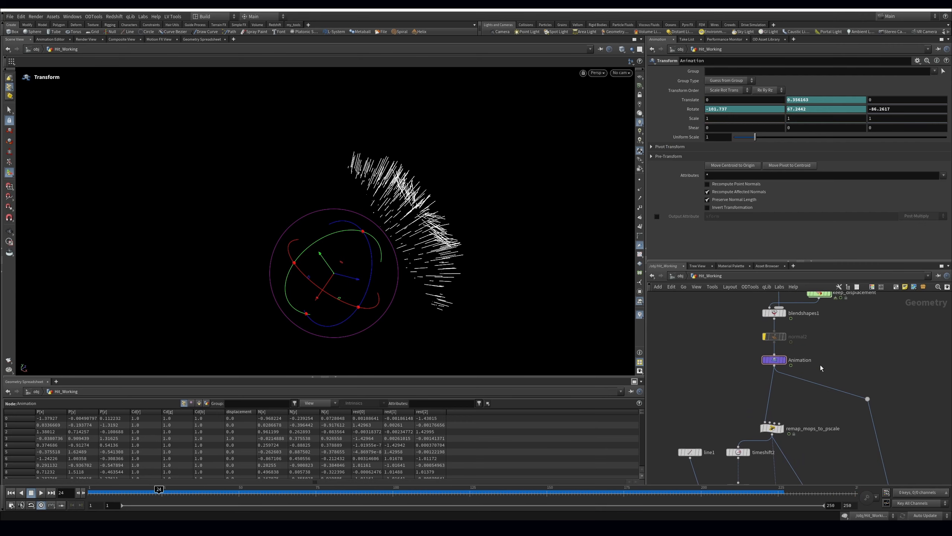
pyautogui.moveTo(825, 337); pyautogui.dragTo(828, 361, button='middle')
pyautogui.click(785, 340)
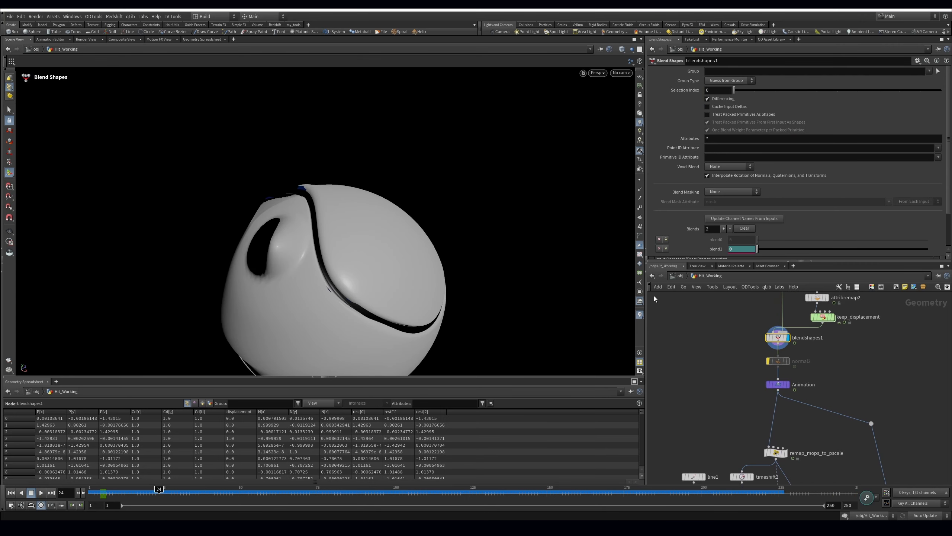
# Turn on the displacement visualizer and view the coloured area on the mesh.
pyautogui.rightClick(639, 315)
pyautogui.click(654, 306)
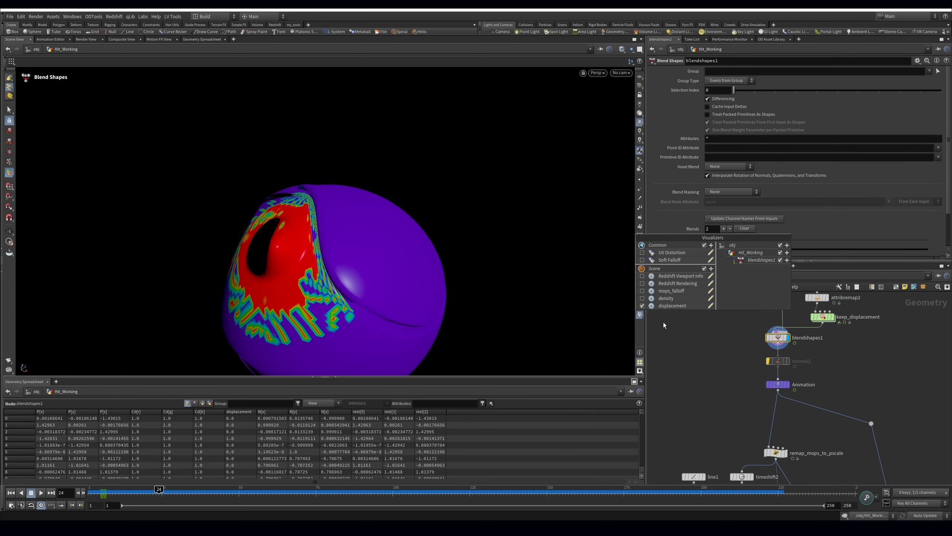
pyautogui.click(663, 323)
pyautogui.keyDown('alt'); pyautogui.moveTo(354, 258); pyautogui.dragTo(344, 282); pyautogui.keyUp('alt')
# Display the Animation node and scrub to frame 20 to examine the displacement on the moving ball.
pyautogui.moveTo(751, 372); pyautogui.dragTo(798, 401)
pyautogui.press('r')
pyautogui.moveTo(790, 437); pyautogui.dragTo(784, 395, button='middle')
pyautogui.moveTo(361, 165)
pyautogui.keyDown('alt'); pyautogui.mouseDown()
pyautogui.moveTo(386, 164)
pyautogui.moveTo(364, 161)
pyautogui.mouseUp(); pyautogui.keyUp('alt')
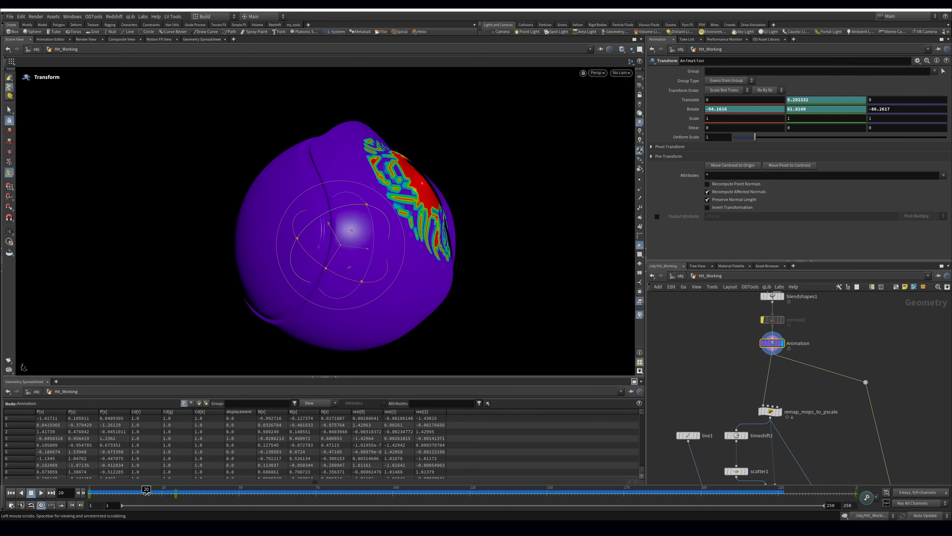
pyautogui.moveTo(840, 350); pyautogui.dragTo(830, 370, button='middle')
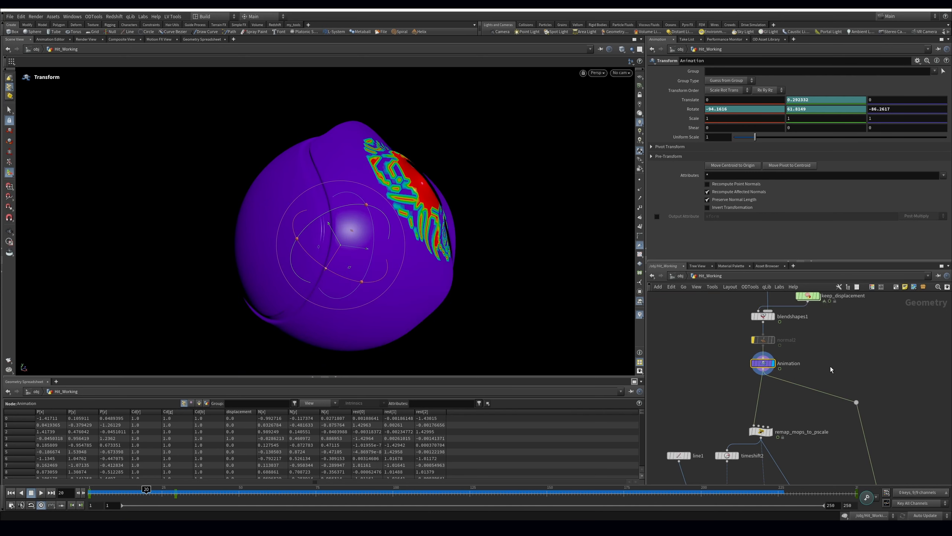
# Go up to the object level, show RND_Ball and Grass_Clumps, and look through the MAIN camera at frame 25.
pyautogui.moveTo(738, 392); pyautogui.dragTo(749, 337, button='middle')
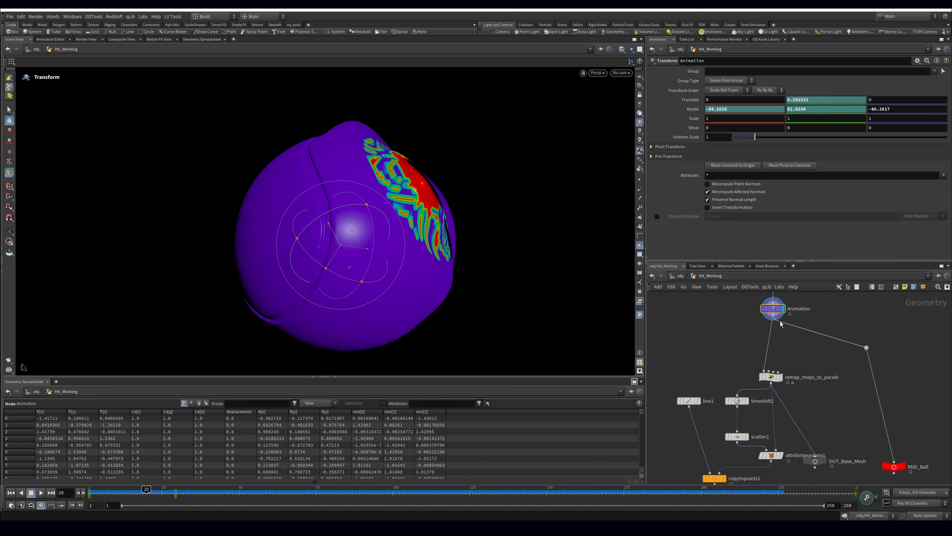
pyautogui.press('u')
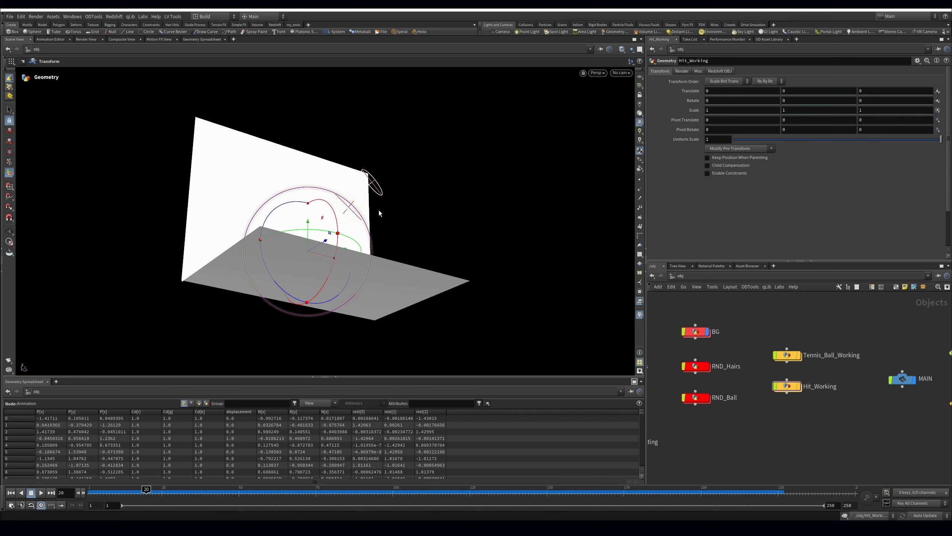
pyautogui.moveTo(705, 352); pyautogui.dragTo(871, 349, button='middle')
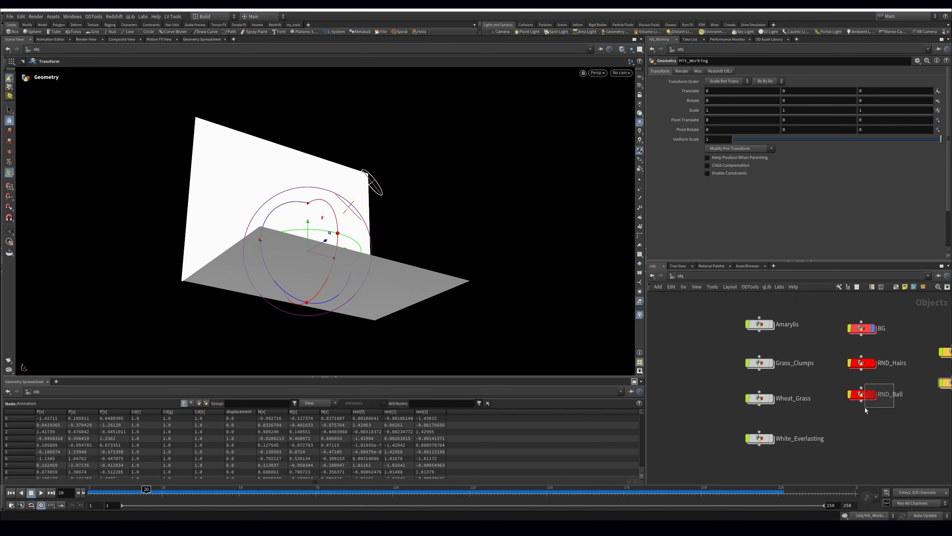
pyautogui.moveTo(866, 408); pyautogui.dragTo(865, 407)
pyautogui.moveTo(793, 378); pyautogui.dragTo(793, 378)
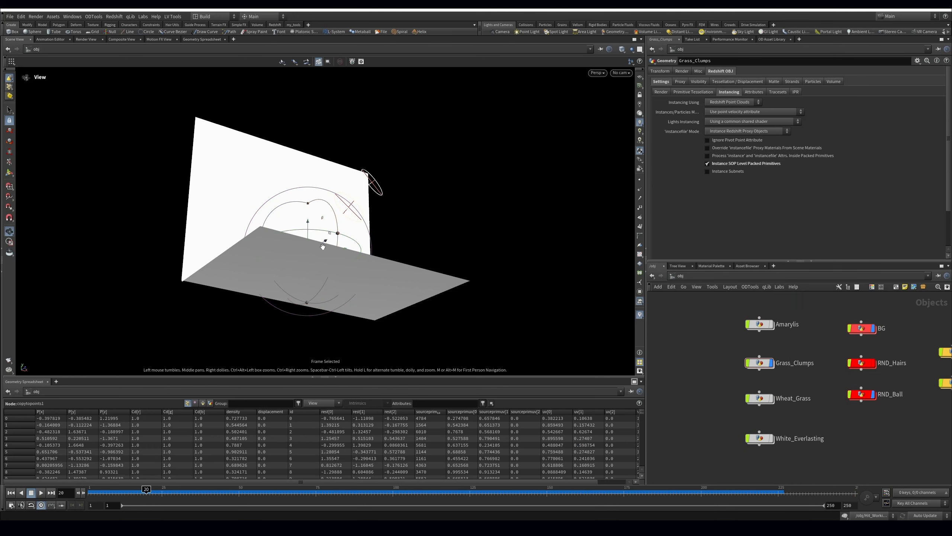
pyautogui.click(627, 73)
pyautogui.click(625, 107)
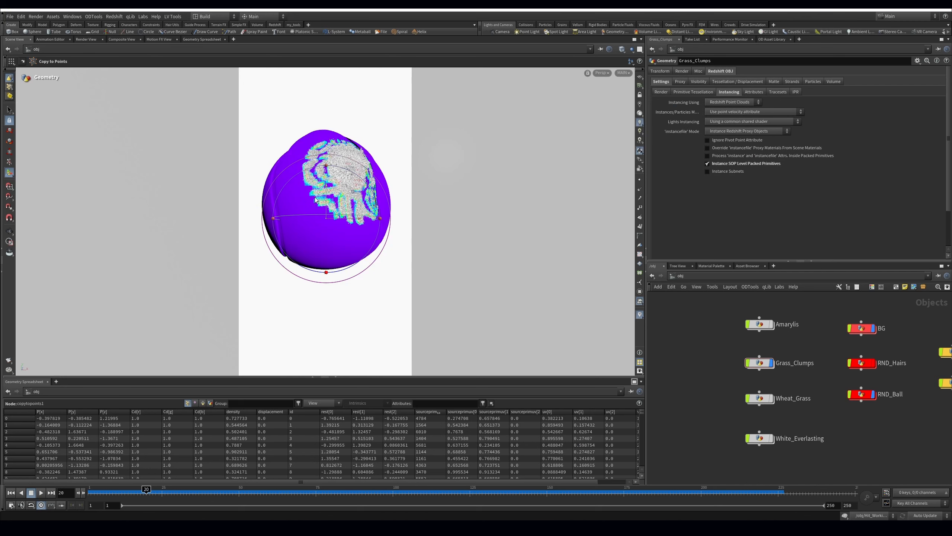
pyautogui.click(162, 489)
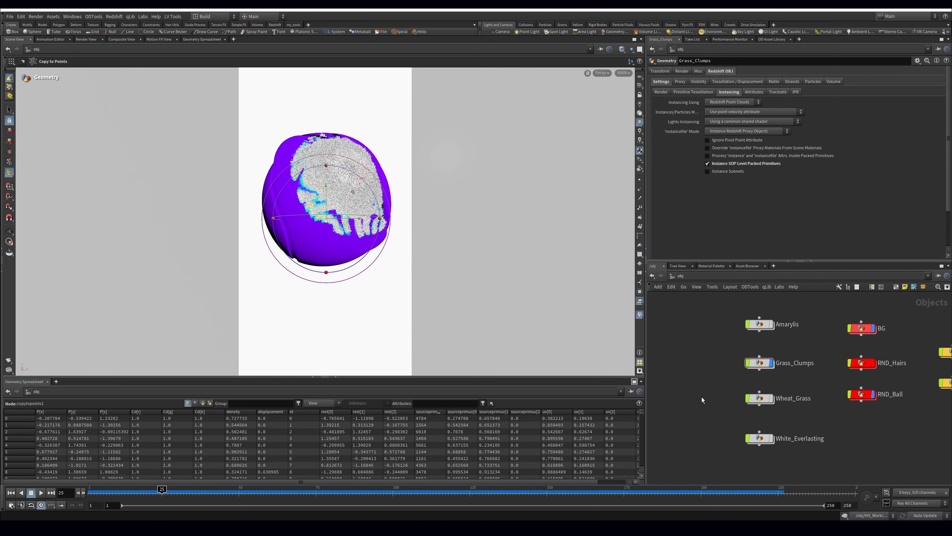
# Render frame 25 in the Redshift Render View, close it, and go back inside Hit_Working.
pyautogui.moveTo(837, 367); pyautogui.dragTo(791, 365, button='middle')
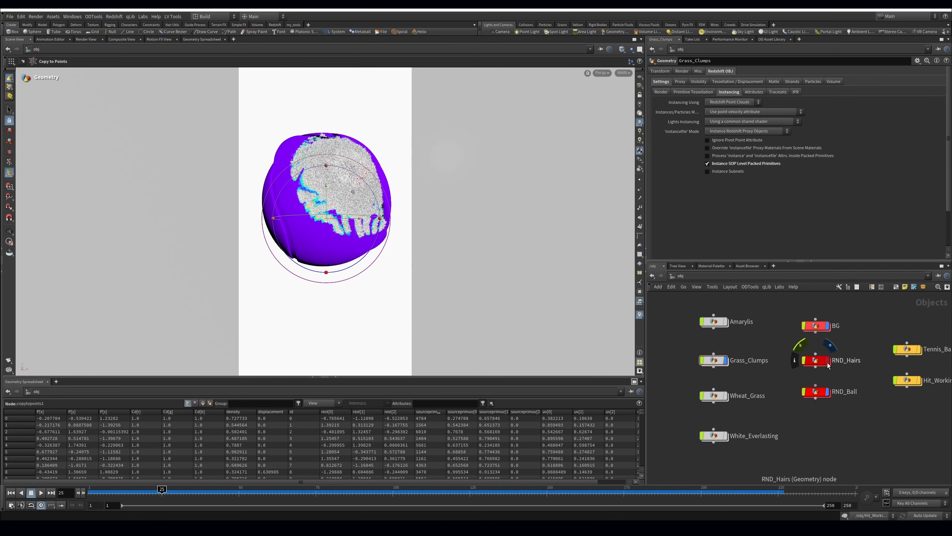
pyautogui.click(144, 16)
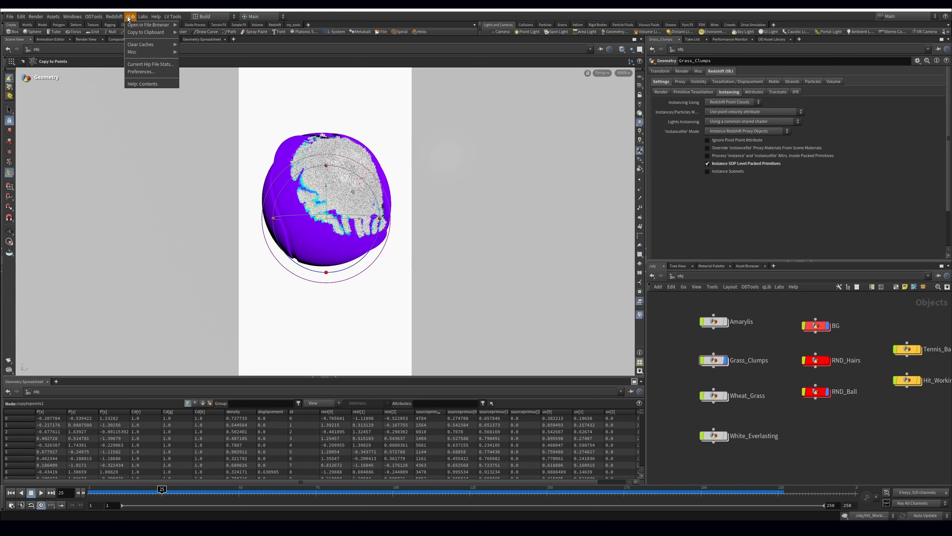
pyautogui.click(134, 48)
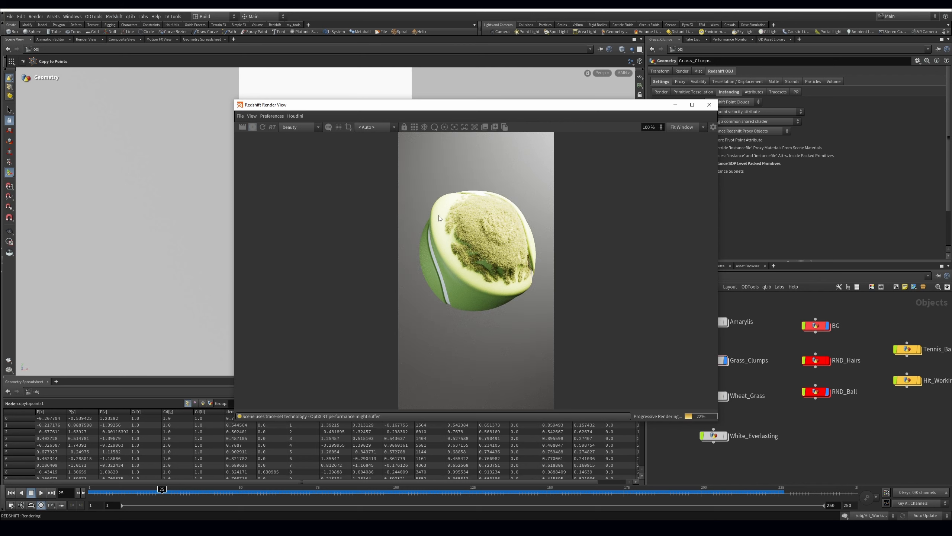
pyautogui.click(253, 127)
pyautogui.click(709, 104)
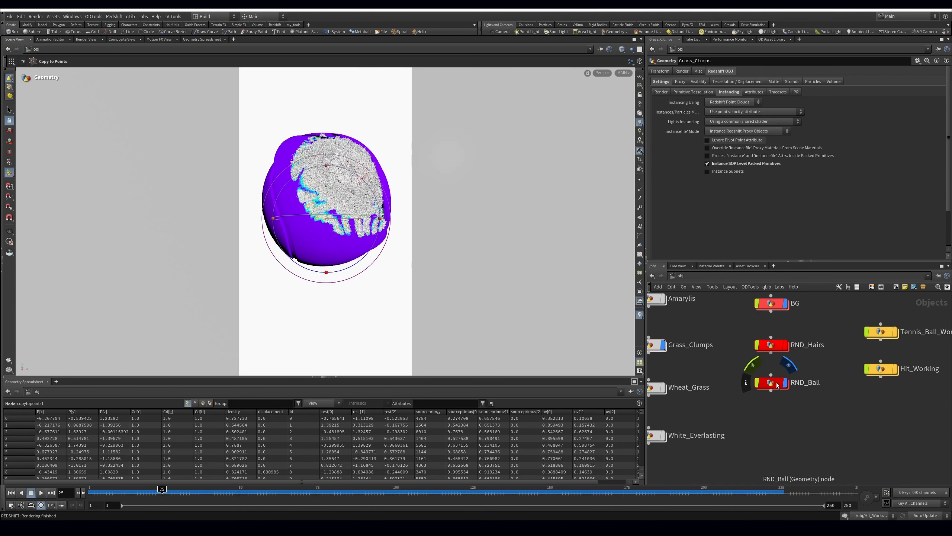
pyautogui.doubleClick(867, 370)
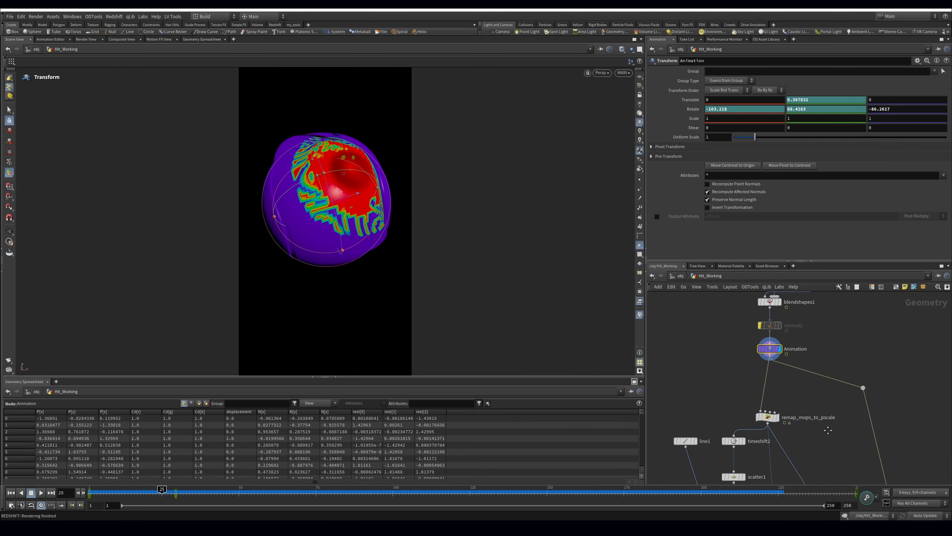
# Insert an Attribute Blur between keep_displacement and blendshapes1, blurring the displacement attribute with 21 iterations.
pyautogui.press('Tab')
pyautogui.write('att blu')
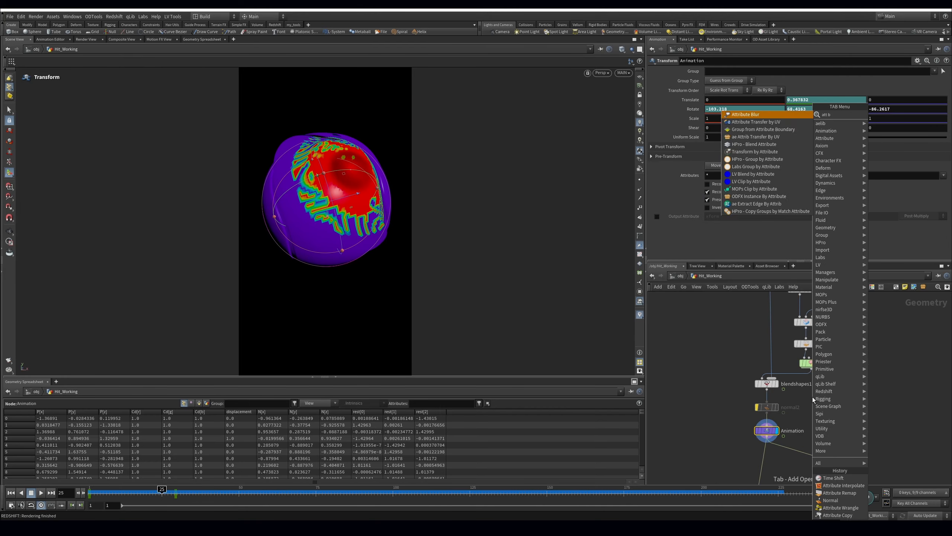
pyautogui.press('Return')
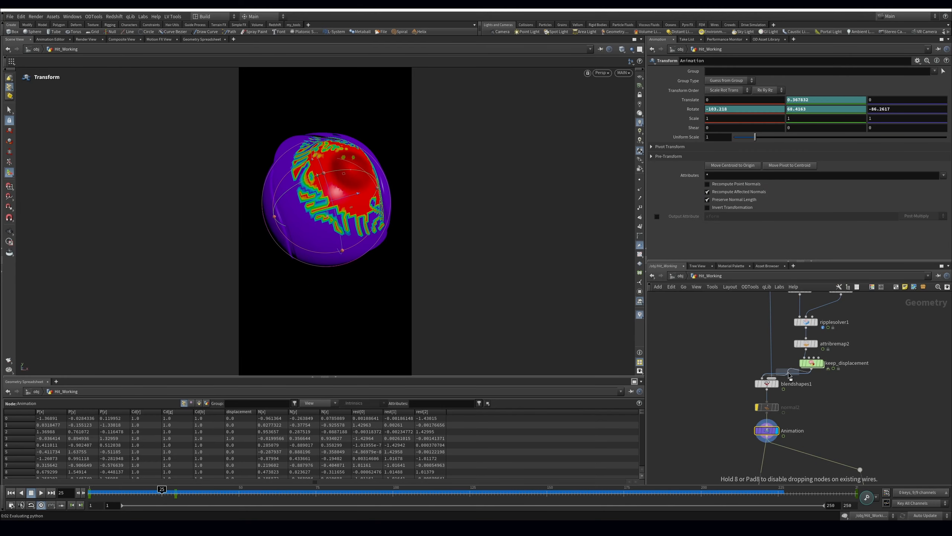
pyautogui.click(789, 375)
pyautogui.doubleClick(721, 82)
pyautogui.write('displacement')
pyautogui.press('Return')
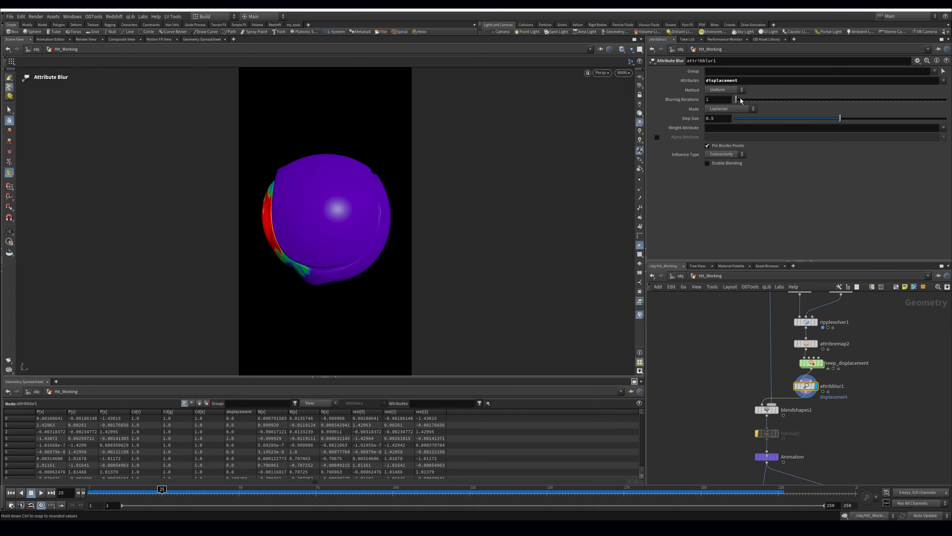
# Check the blurred displacement at object level, return inside Hit_Working, and examine the impact area up close.
pyautogui.click(680, 275)
pyautogui.click(724, 368)
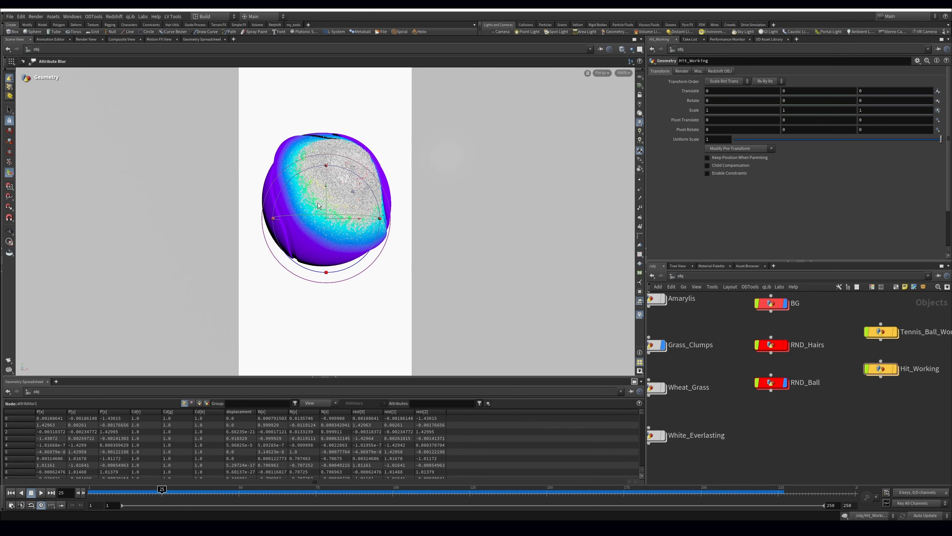
pyautogui.doubleClick(889, 369)
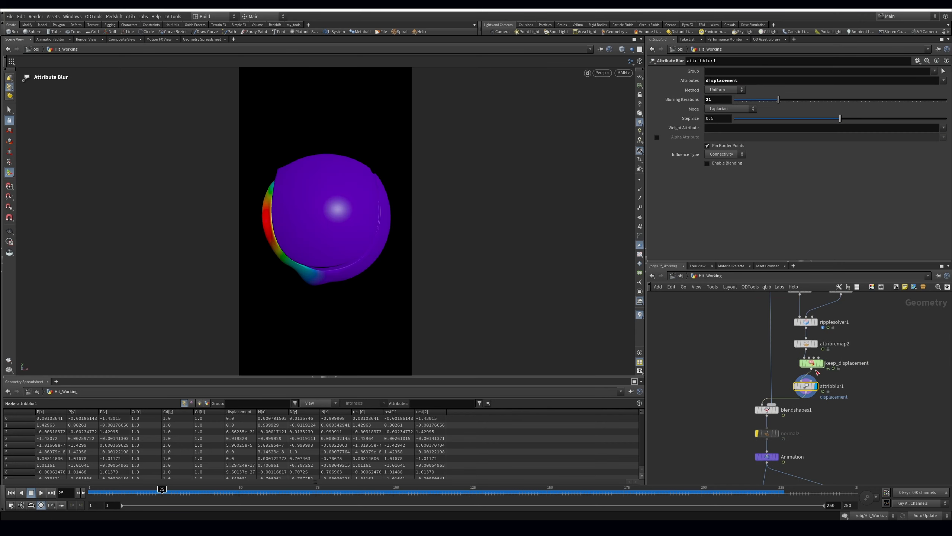
pyautogui.moveTo(318, 174); pyautogui.dragTo(483, 312)
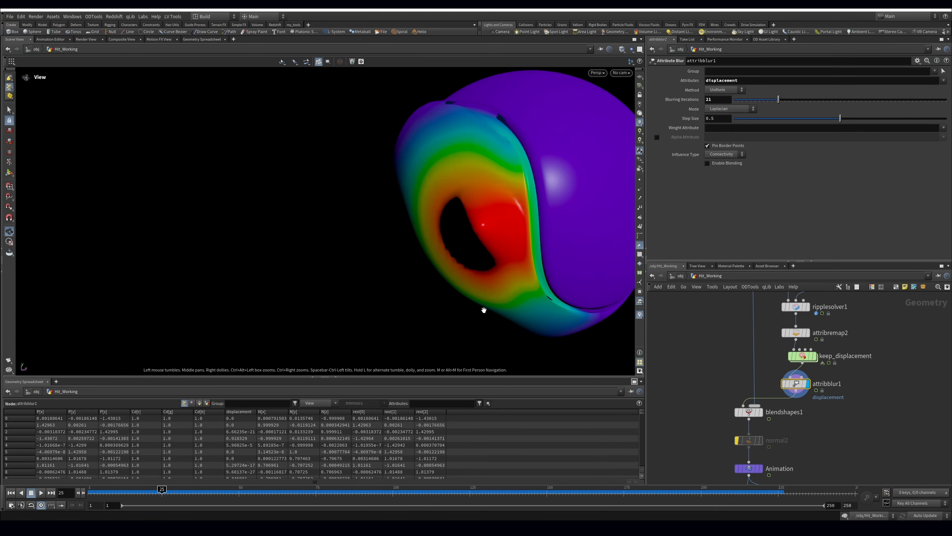
pyautogui.keyDown('alt'); pyautogui.moveTo(545, 194); pyautogui.dragTo(525, 212); pyautogui.keyUp('alt')
pyautogui.moveTo(467, 196); pyautogui.dragTo(564, 221)
# Reshape attribremap2's ramp into a narrow plateau at its low end, with point 2 at position 0.0125 and value 1.
pyautogui.click(807, 332)
pyautogui.moveTo(760, 211); pyautogui.dragTo(699, 205)
pyautogui.moveTo(839, 212); pyautogui.dragTo(674, 213)
pyautogui.moveTo(736, 137); pyautogui.dragTo(769, 143)
pyautogui.moveTo(734, 128); pyautogui.dragTo(947, 139)
pyautogui.press('Escape')
# Scrub through frames 40 and 55 to examine how the remapped displacement spreads over the ball.
pyautogui.moveTo(469, 176); pyautogui.dragTo(507, 168)
pyautogui.keyDown('alt'); pyautogui.moveTo(506, 169); pyautogui.dragTo(499, 248, button='middle'); pyautogui.keyUp('alt')
pyautogui.moveTo(161, 492); pyautogui.dragTo(207, 485)
pyautogui.press('Escape')
pyautogui.moveTo(469, 225); pyautogui.dragTo(493, 247)
pyautogui.keyDown('alt'); pyautogui.moveTo(492, 247); pyautogui.dragTo(527, 172, button='right'); pyautogui.keyUp('alt')
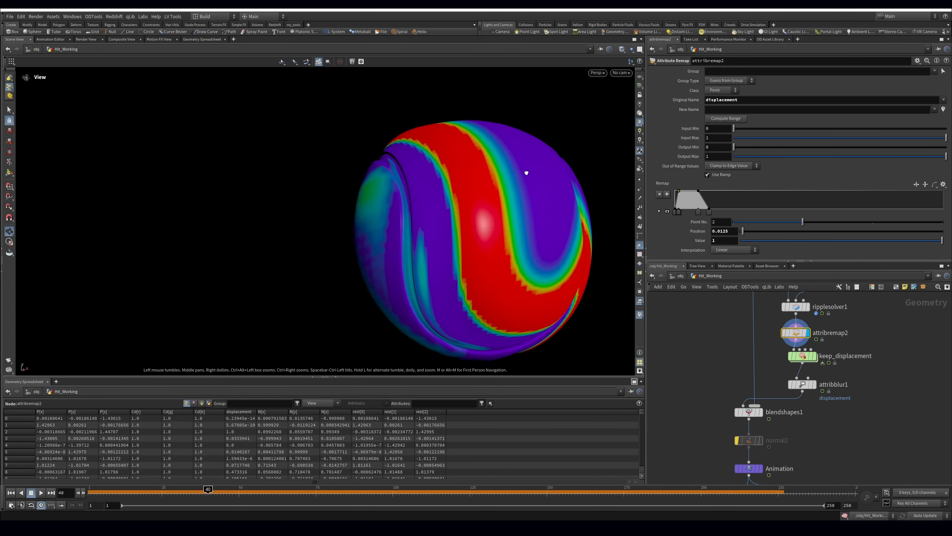
pyautogui.moveTo(207, 492); pyautogui.dragTo(148, 494)
pyautogui.moveTo(156, 498); pyautogui.dragTo(255, 509)
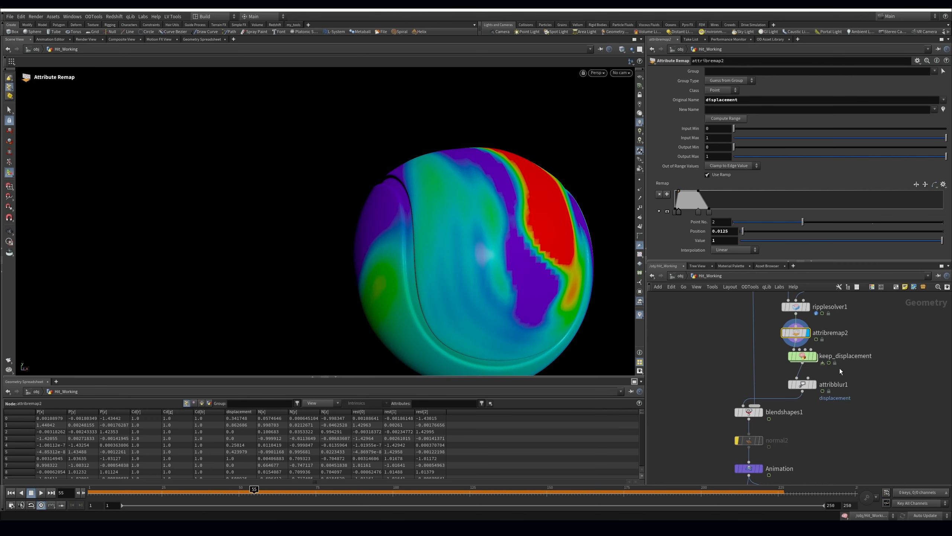
# Open ripplesolver1's simulation settings and move softtransform1's pulled point to a translation of -2.3289, -0.192188, -0.917873.
pyautogui.moveTo(772, 330); pyautogui.dragTo(766, 373, button='middle')
pyautogui.click(789, 350)
pyautogui.click(677, 90)
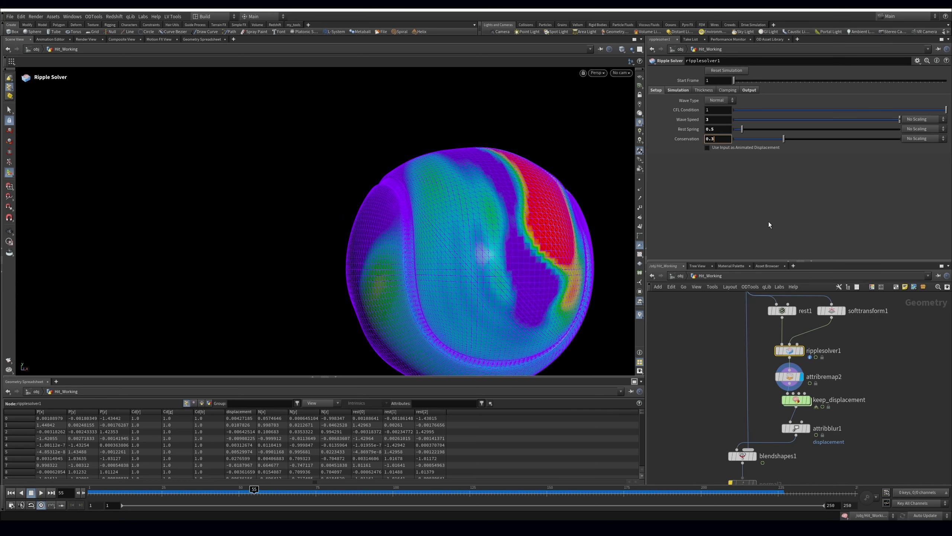
pyautogui.click(831, 311)
pyautogui.moveTo(294, 284); pyautogui.dragTo(236, 291)
# Replay the ripple from the start and examine the coloured displacement around the ball at frames 41 and 16.
pyautogui.click(879, 368)
pyautogui.moveTo(155, 496); pyautogui.dragTo(48, 499)
pyautogui.click(41, 492)
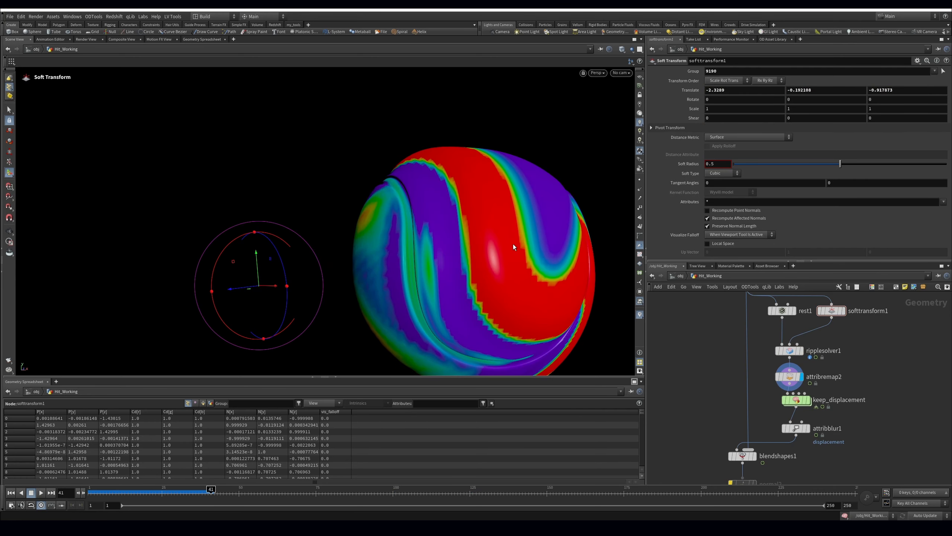
pyautogui.keyDown('alt'); pyautogui.moveTo(513, 247); pyautogui.dragTo(357, 196); pyautogui.keyUp('alt')
pyautogui.keyDown('alt'); pyautogui.moveTo(357, 196); pyautogui.dragTo(333, 241, button='right'); pyautogui.keyUp('alt')
pyautogui.keyDown('alt'); pyautogui.moveTo(334, 241); pyautogui.dragTo(414, 247); pyautogui.keyUp('alt')
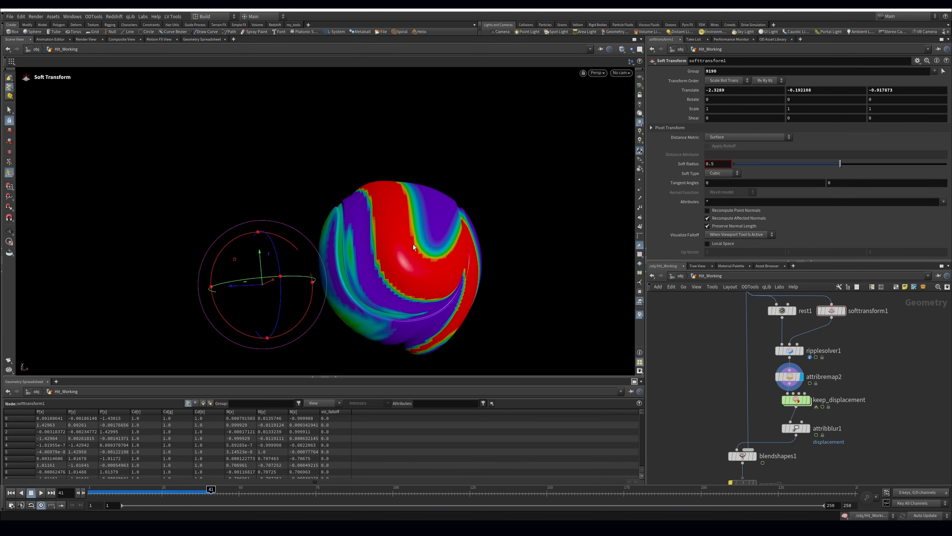
pyautogui.moveTo(240, 495)
pyautogui.mouseDown()
pyautogui.moveTo(430, 501)
pyautogui.moveTo(99, 502)
pyautogui.moveTo(134, 502)
pyautogui.mouseUp()
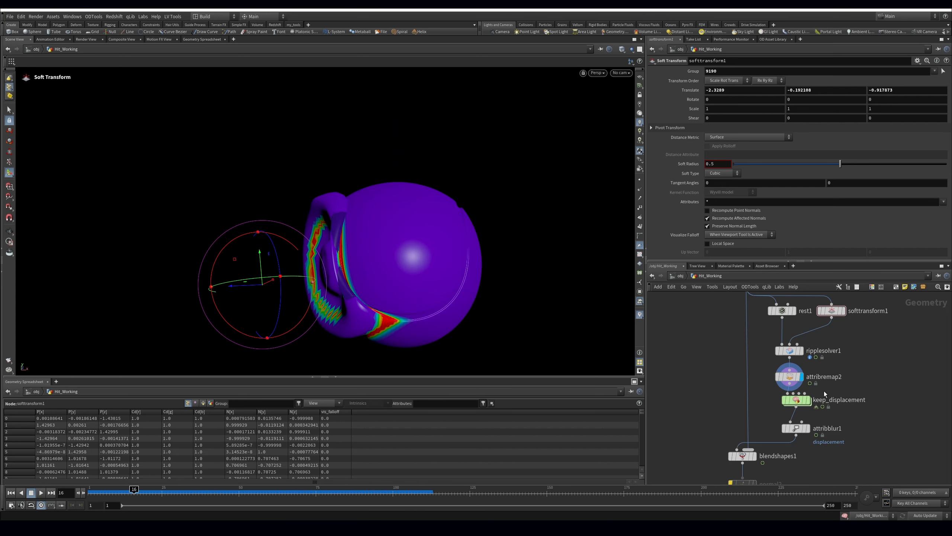
# Move the falloff points of attribremap2's ramp toward its high end, and check attribblur1's displacement at frame 64.
pyautogui.click(790, 376)
pyautogui.click(698, 212)
pyautogui.click(707, 214)
pyautogui.keyDown('shift'); pyautogui.moveTo(699, 212); pyautogui.dragTo(790, 216); pyautogui.keyUp('shift')
pyautogui.moveTo(92, 490); pyautogui.dragTo(282, 491)
pyautogui.click(808, 400)
pyautogui.click(807, 428)
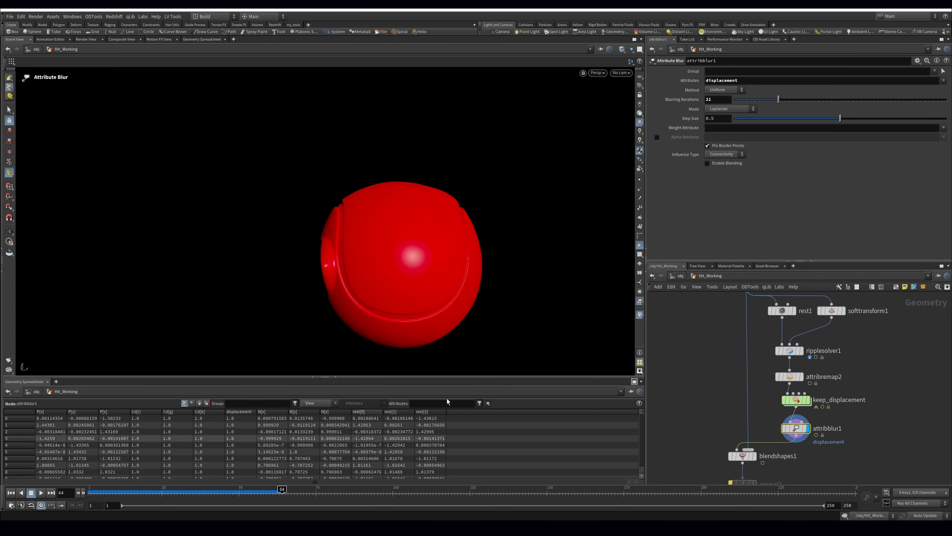
# Display copytopoints1 and scrub to frame 26 to examine the lines copied onto the displaced area.
pyautogui.moveTo(887, 434); pyautogui.dragTo(899, 322, button='middle')
pyautogui.scroll(-3, 836, 359)
pyautogui.scroll(2, 768, 369)
pyautogui.moveTo(762, 464); pyautogui.dragTo(739, 351, button='middle')
pyautogui.moveTo(747, 413); pyautogui.dragTo(701, 386)
pyautogui.press('r')
pyautogui.moveTo(99, 495); pyautogui.dragTo(164, 492)
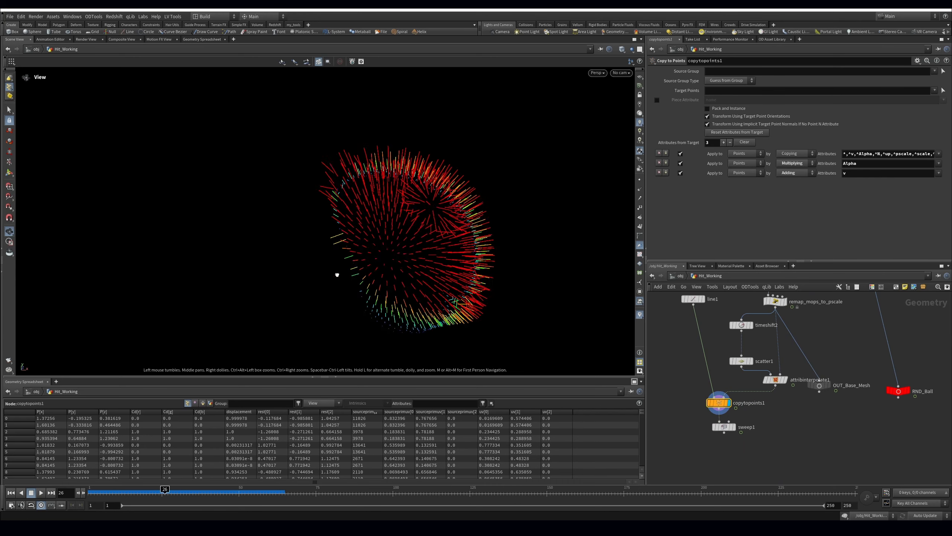
pyautogui.keyDown('alt'); pyautogui.moveTo(336, 273); pyautogui.dragTo(388, 260); pyautogui.keyUp('alt')
pyautogui.press('Return')
# Template remap_mops_to_pscale to overlay the wireframe ball on the copied lines, and inspect the displaced edge.
pyautogui.moveTo(733, 294); pyautogui.dragTo(714, 344, button='middle')
pyautogui.moveTo(728, 336); pyautogui.dragTo(773, 353)
pyautogui.press('e')
pyautogui.keyDown('alt'); pyautogui.moveTo(384, 198); pyautogui.dragTo(386, 188); pyautogui.keyUp('alt')
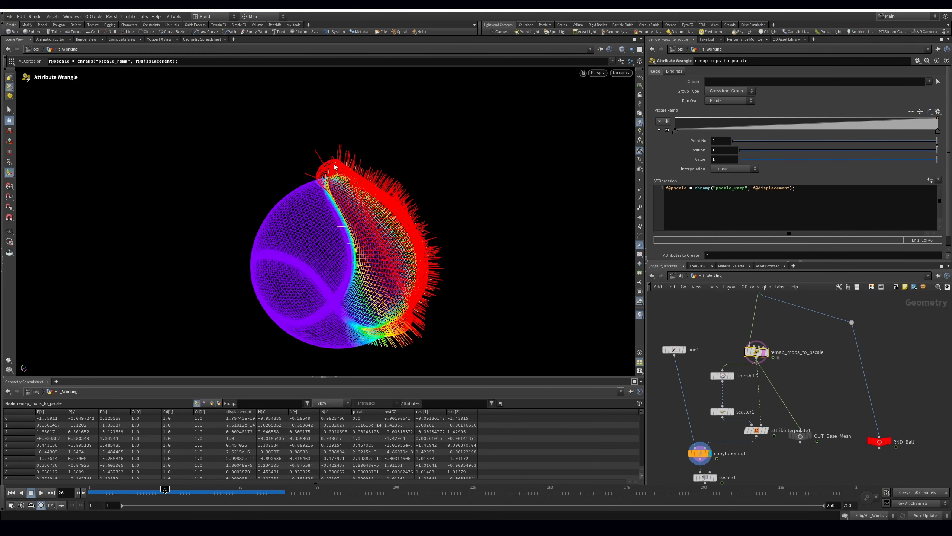
pyautogui.keyDown('alt'); pyautogui.moveTo(326, 165); pyautogui.dragTo(402, 119); pyautogui.keyUp('alt')
pyautogui.keyDown('alt'); pyautogui.moveTo(402, 120); pyautogui.dragTo(360, 173, button='right'); pyautogui.keyUp('alt')
pyautogui.moveTo(361, 173); pyautogui.dragTo(352, 201)
pyautogui.keyDown('alt'); pyautogui.moveTo(352, 201); pyautogui.dragTo(375, 150, button='right'); pyautogui.keyUp('alt')
# Save the scene from the object level, and turn off the displacement visualizer from inside Hit_Working.
pyautogui.click(704, 315)
pyautogui.click(681, 276)
pyautogui.moveTo(714, 371); pyautogui.dragTo(752, 370, button='middle')
pyautogui.hotkey('ctrl', 's')
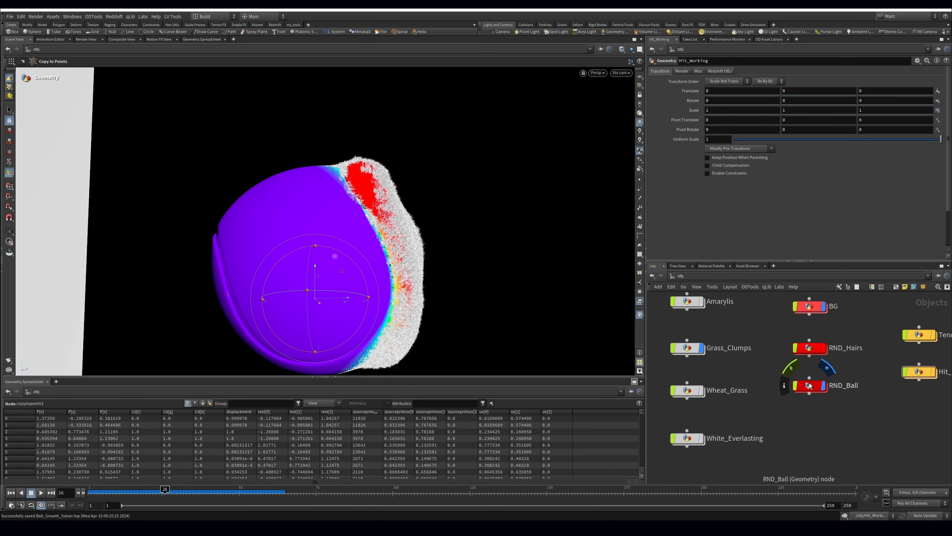
pyautogui.doubleClick(919, 371)
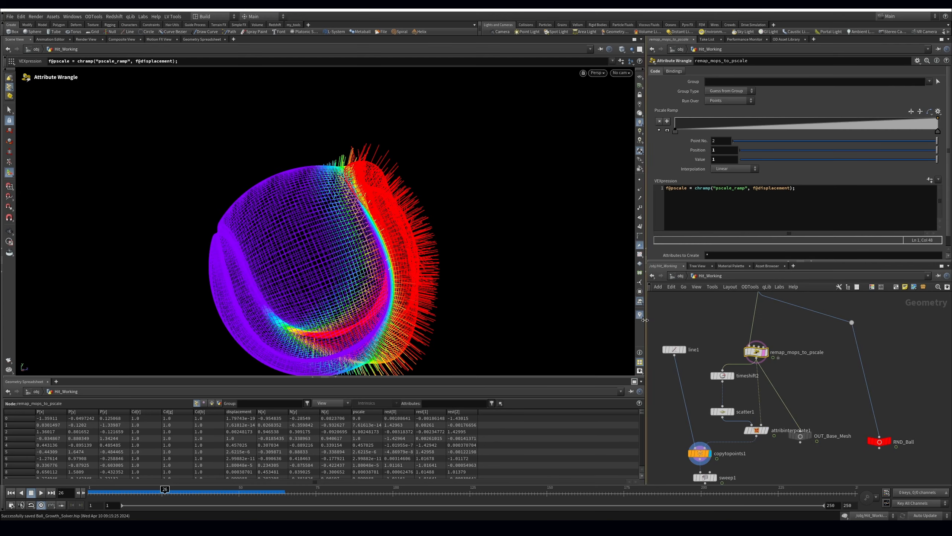
pyautogui.rightClick(639, 315)
pyautogui.click(643, 308)
pyautogui.click(680, 276)
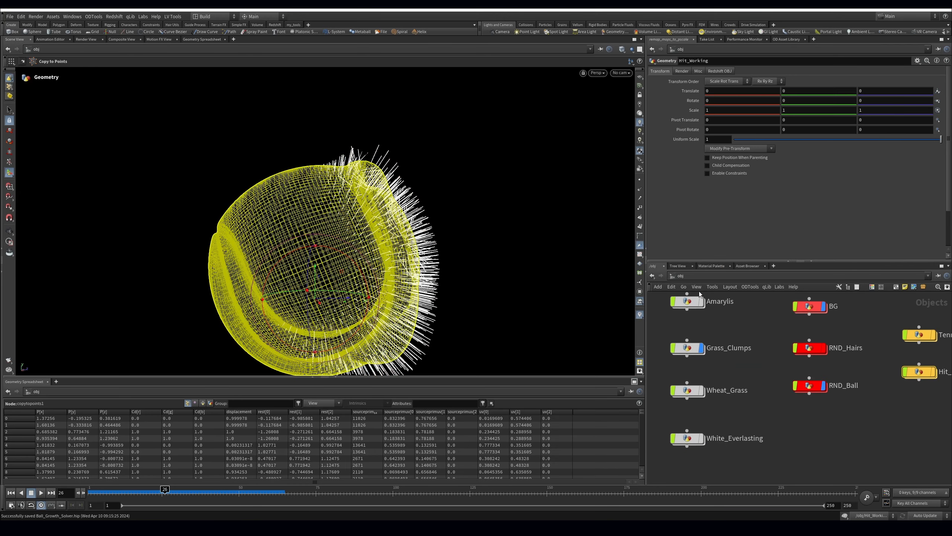
# Examine the grass coverage on the ball from several angles at object level.
pyautogui.moveTo(443, 249)
pyautogui.keyDown('alt'); pyautogui.mouseDown()
pyautogui.moveTo(362, 195)
pyautogui.moveTo(401, 156)
pyautogui.mouseUp(); pyautogui.keyUp('alt')
pyautogui.keyDown('alt'); pyautogui.moveTo(401, 156); pyautogui.dragTo(442, 165, button='right'); pyautogui.keyUp('alt')
pyautogui.moveTo(443, 165)
pyautogui.keyDown('alt'); pyautogui.mouseDown()
pyautogui.moveTo(408, 140)
pyautogui.moveTo(451, 156)
pyautogui.mouseUp(); pyautogui.keyUp('alt')
pyautogui.keyDown('alt'); pyautogui.moveTo(342, 162); pyautogui.dragTo(219, 191); pyautogui.keyUp('alt')
pyautogui.keyDown('alt'); pyautogui.moveTo(219, 191); pyautogui.dragTo(365, 205, button='right'); pyautogui.keyUp('alt')
pyautogui.keyDown('alt'); pyautogui.moveTo(365, 205); pyautogui.dragTo(301, 172); pyautogui.keyUp('alt')
pyautogui.keyDown('alt'); pyautogui.moveTo(301, 172); pyautogui.dragTo(340, 185, button='middle'); pyautogui.keyUp('alt')
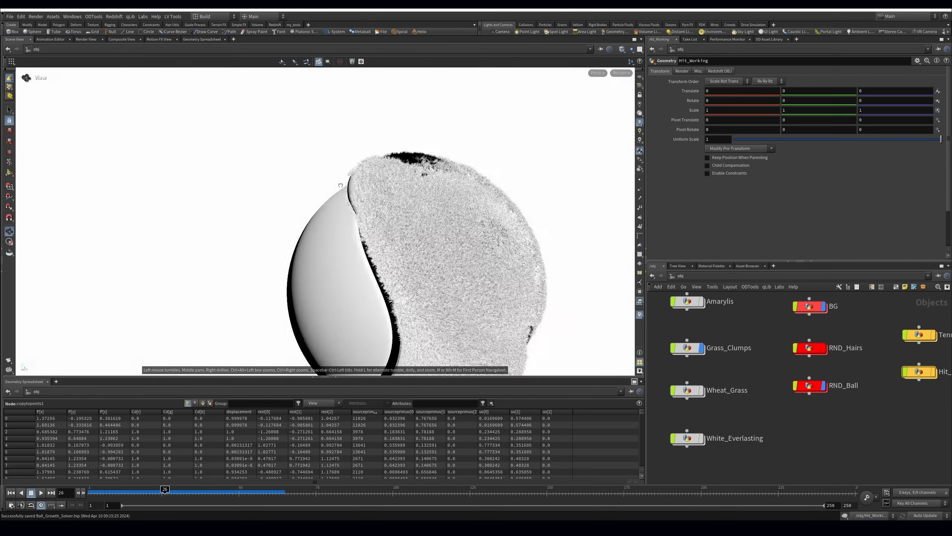
# Look through the MAIN camera, save the scene, and render frame 26 in the Redshift Render View.
pyautogui.click(621, 73)
pyautogui.click(676, 108)
pyautogui.click(783, 431)
pyautogui.hotkey('ctrl', 's')
pyautogui.click(114, 16)
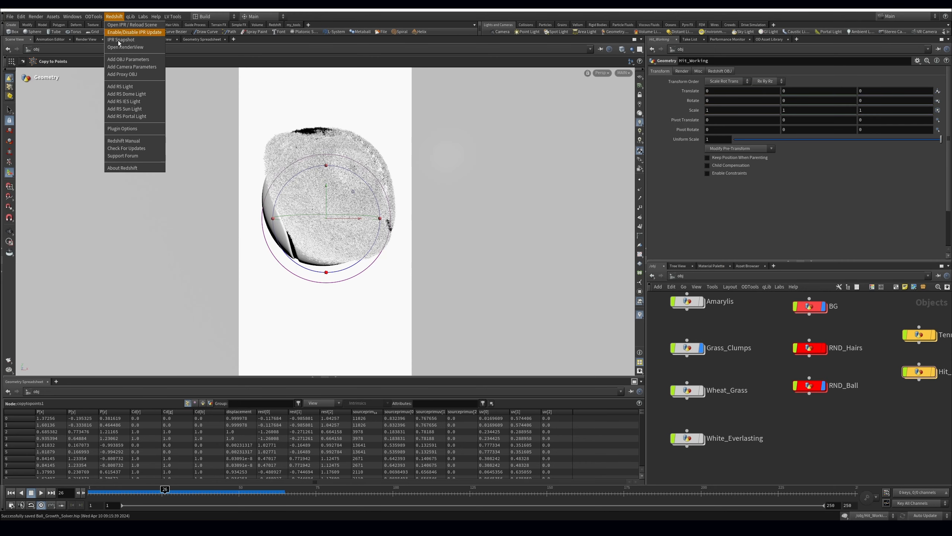
pyautogui.click(132, 47)
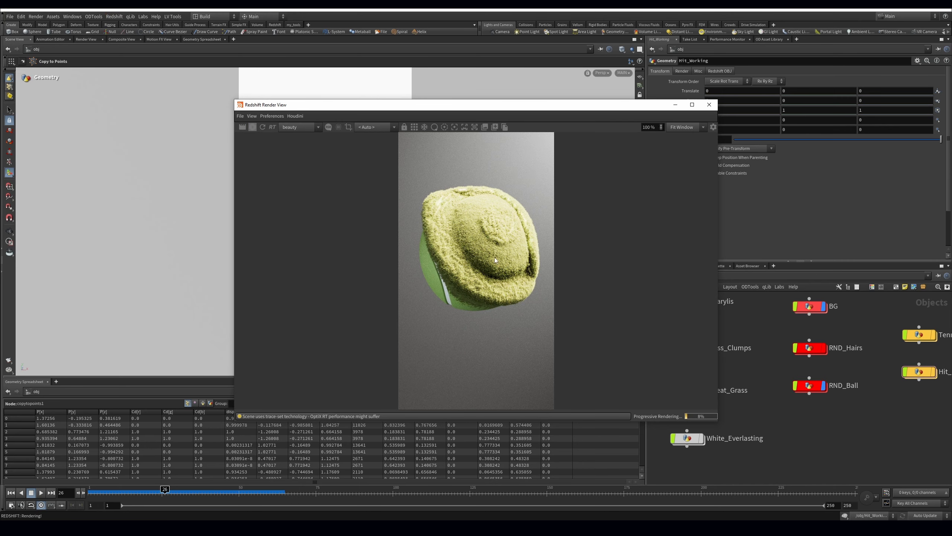
# Show Amarylis, Wheat_Grass and White_Everlasting, render frame 26 again, and minimize the render view.
pyautogui.moveTo(630, 108); pyautogui.dragTo(482, 51)
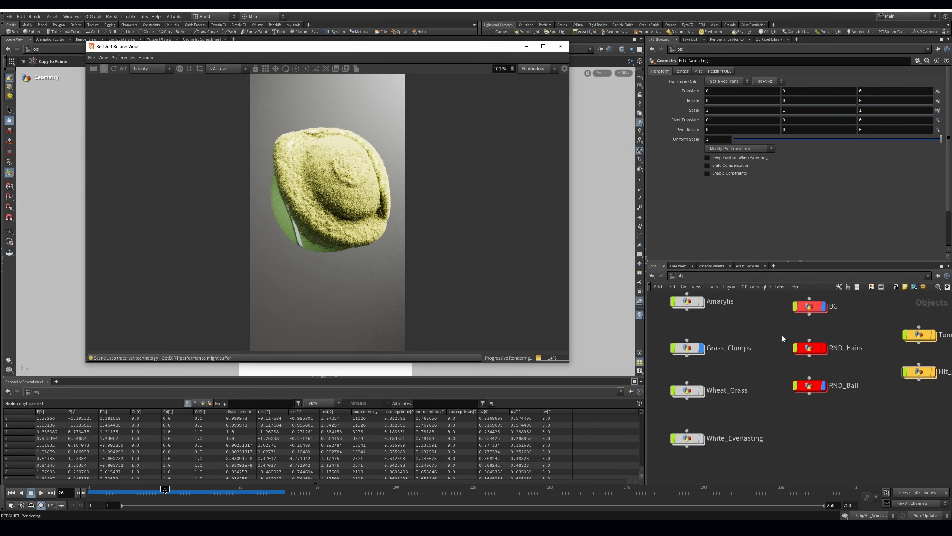
pyautogui.moveTo(746, 446); pyautogui.dragTo(745, 446)
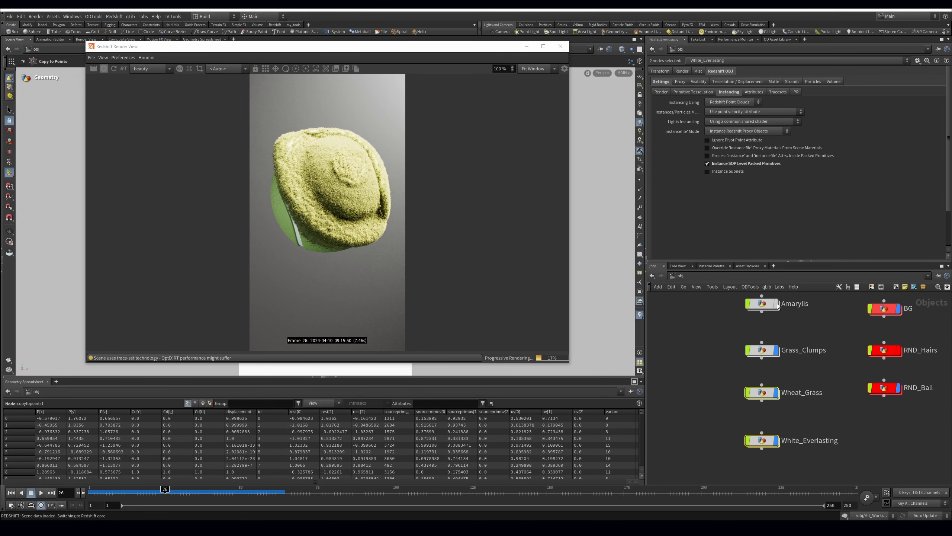
pyautogui.click(115, 71)
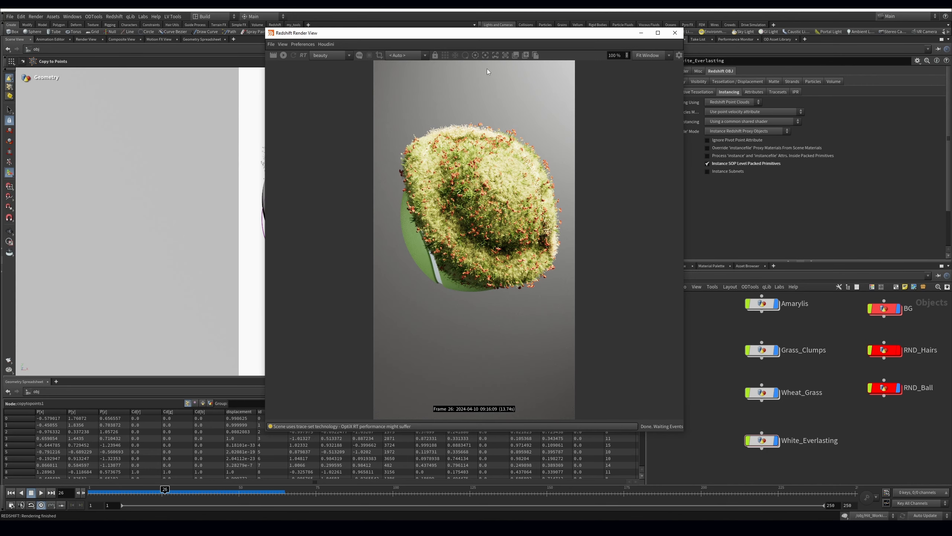
pyautogui.click(641, 33)
# Go back inside Hit_Working and set frame 25 to examine the direction of the copied lines.
pyautogui.scroll(-4, 854, 345)
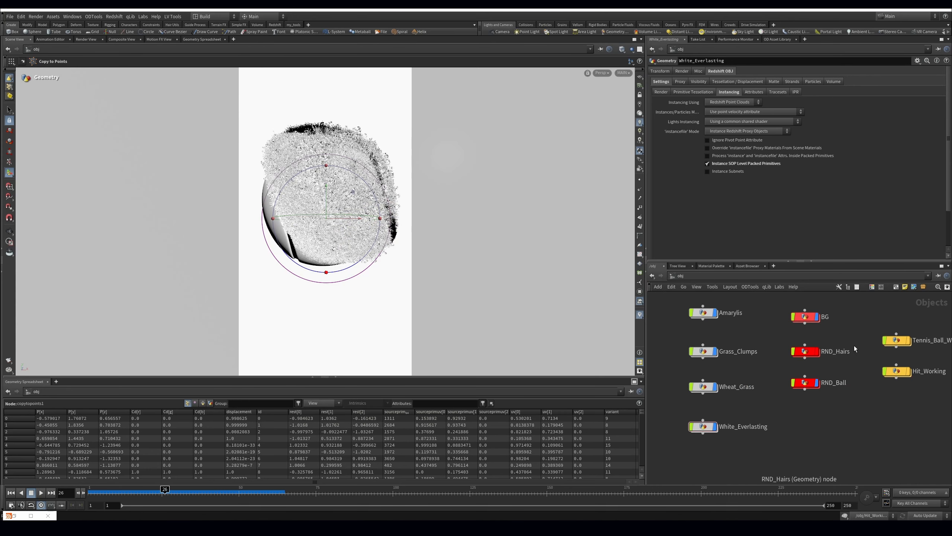
pyautogui.doubleClick(831, 357)
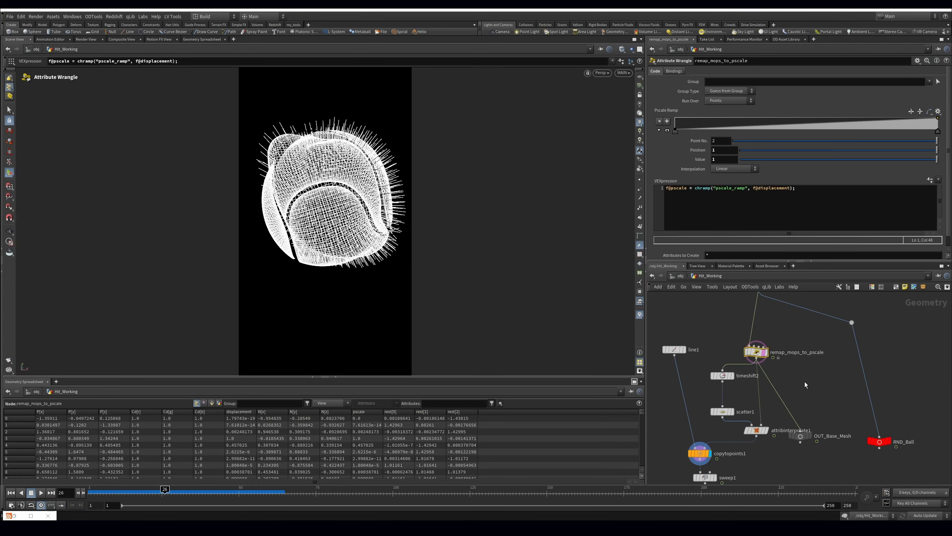
pyautogui.moveTo(129, 492); pyautogui.dragTo(162, 492)
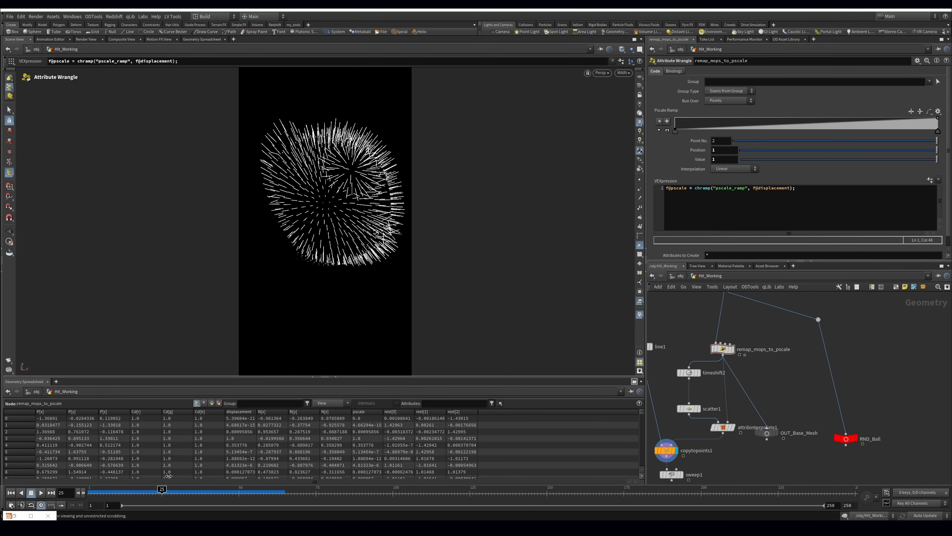
pyautogui.press('Escape')
pyautogui.keyDown('alt'); pyautogui.moveTo(333, 186); pyautogui.dragTo(325, 189); pyautogui.keyUp('alt')
pyautogui.scroll(-2, 745, 329)
pyautogui.moveTo(745, 329); pyautogui.dragTo(748, 392, button='middle')
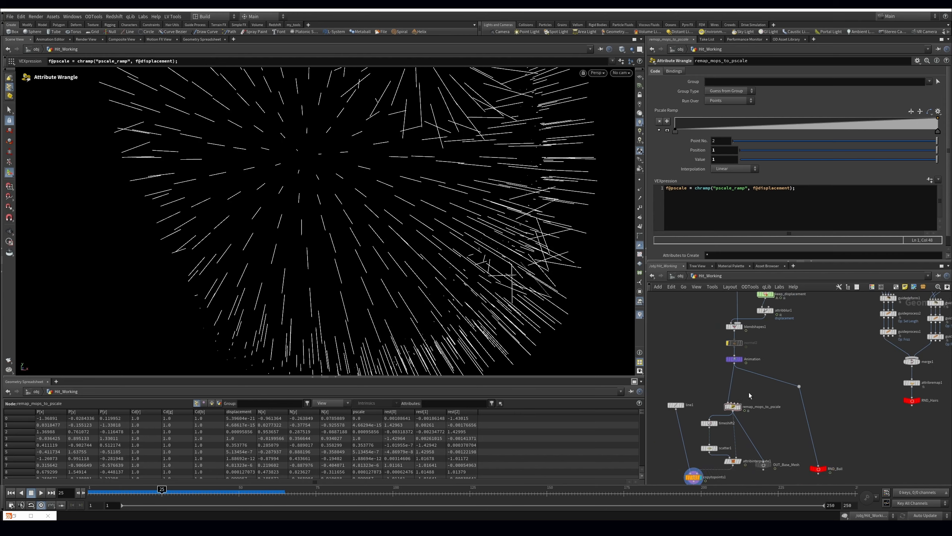
pyautogui.moveTo(772, 359); pyautogui.dragTo(765, 411, button='middle')
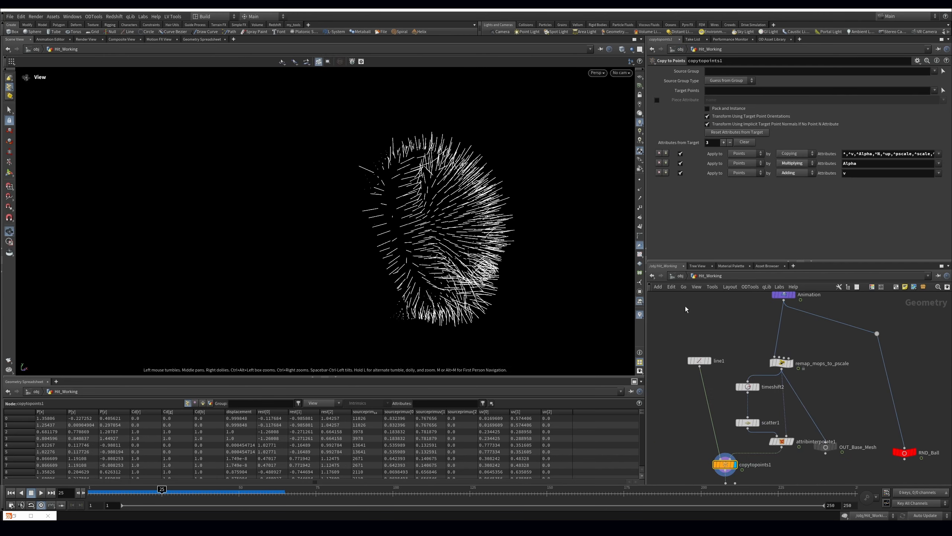
pyautogui.scroll(3, 749, 337)
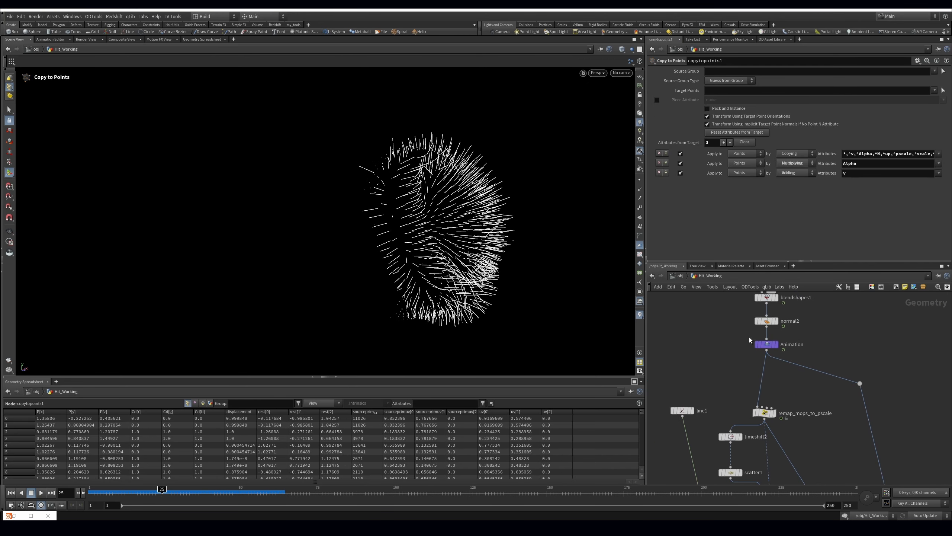
# Enable the normal2 node above Animation and scrub to frame 23 to check the line directions.
pyautogui.moveTo(776, 326); pyautogui.dragTo(774, 325)
pyautogui.click(697, 329)
pyautogui.moveTo(162, 496); pyautogui.dragTo(251, 498)
pyautogui.press('Escape')
pyautogui.moveTo(441, 218); pyautogui.dragTo(446, 197)
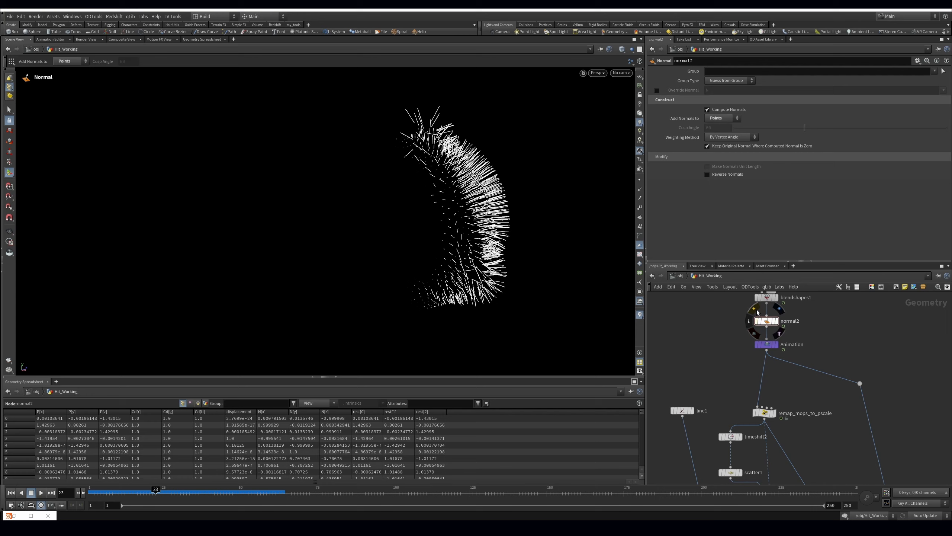
# Toggle normal2's bypass to compare the line directions with and without recomputed normals, leaving the node enabled.
pyautogui.click(756, 309)
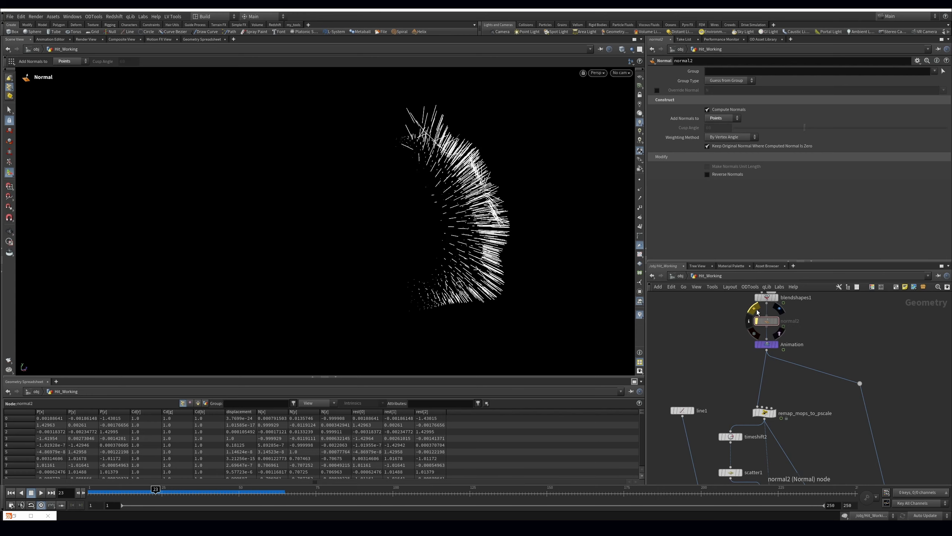
pyautogui.click(757, 312)
pyautogui.keyDown('alt'); pyautogui.moveTo(534, 193); pyautogui.dragTo(473, 210); pyautogui.keyUp('alt')
pyautogui.keyDown('alt'); pyautogui.moveTo(473, 209); pyautogui.dragTo(506, 185, button='right'); pyautogui.keyUp('alt')
pyautogui.keyDown('alt'); pyautogui.moveTo(506, 185); pyautogui.dragTo(468, 217); pyautogui.keyUp('alt')
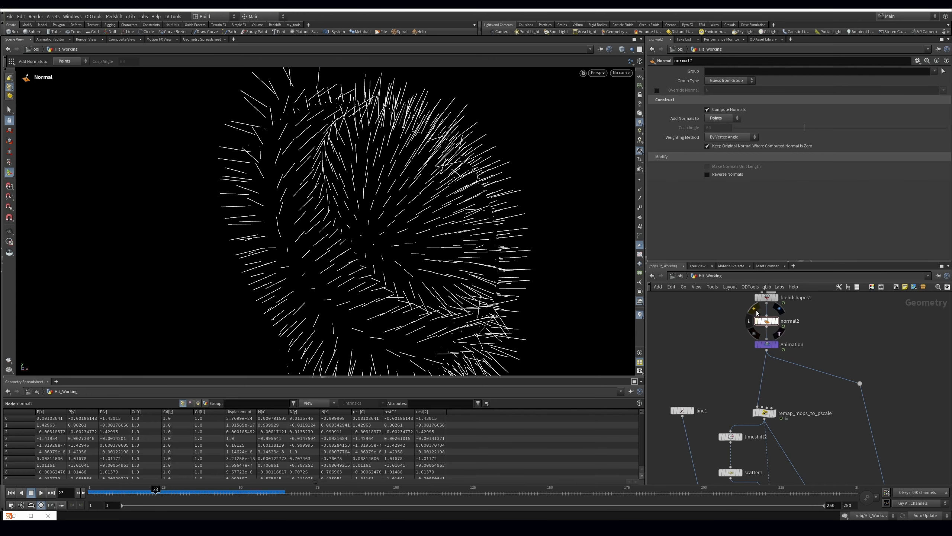
pyautogui.click(756, 311)
pyautogui.click(756, 311)
# Set the Force Total Count of the scatter1 node feeding the copied lines to 20000.
pyautogui.moveTo(719, 339); pyautogui.dragTo(725, 302, button='middle')
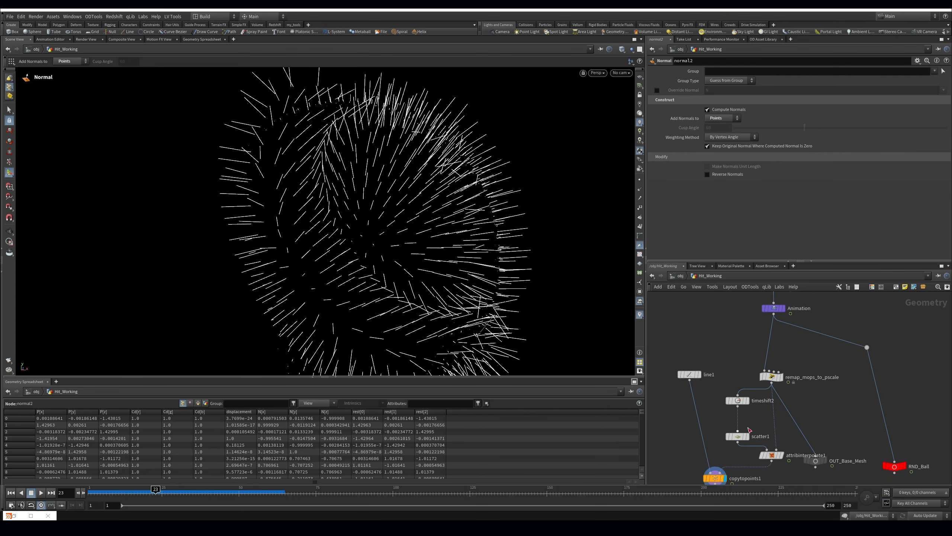
pyautogui.click(739, 435)
pyautogui.click(658, 81)
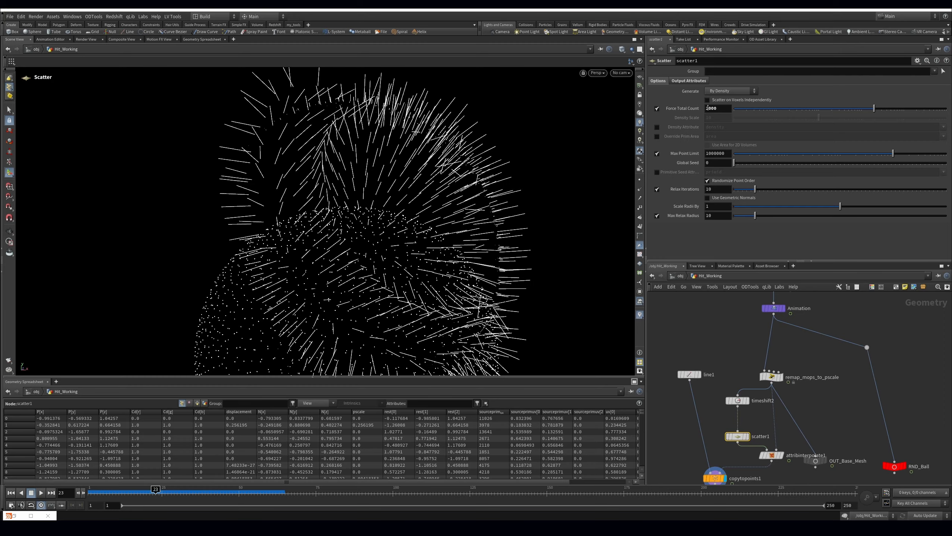
pyautogui.write('0')
pyautogui.press('Return')
pyautogui.press('Escape')
# Scrub to frame 28 and examine the denser copied lines on the deformed ball from several angles.
pyautogui.moveTo(532, 176); pyautogui.dragTo(436, 231)
pyautogui.scroll(-5, 436, 229)
pyautogui.moveTo(125, 492); pyautogui.dragTo(171, 490)
pyautogui.keyDown('alt'); pyautogui.moveTo(360, 240); pyautogui.dragTo(546, 215); pyautogui.keyUp('alt')
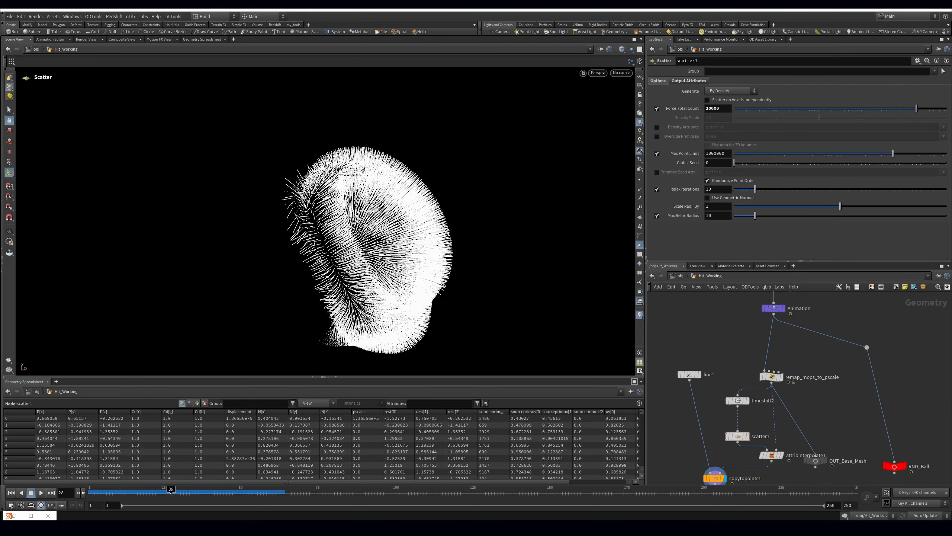
pyautogui.keyDown('alt'); pyautogui.moveTo(398, 220); pyautogui.dragTo(403, 182); pyautogui.keyUp('alt')
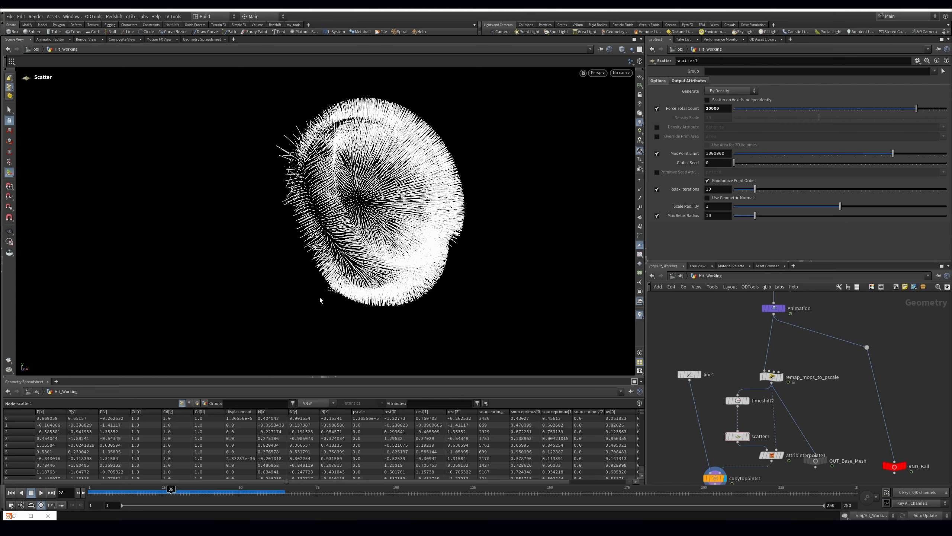
pyautogui.scroll(-3, 713, 360)
pyautogui.moveTo(695, 367); pyautogui.dragTo(683, 409)
pyautogui.moveTo(710, 328); pyautogui.dragTo(687, 409, button='middle')
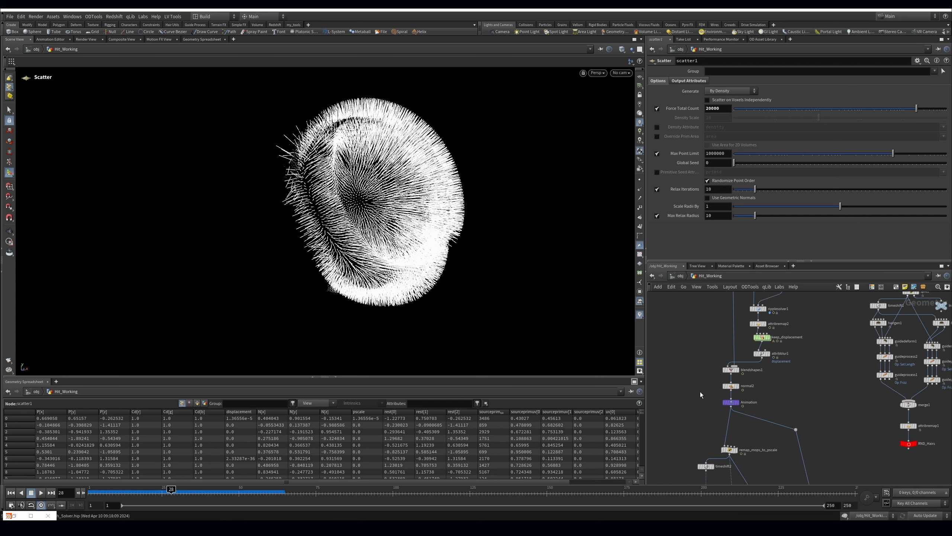
pyautogui.moveTo(692, 401); pyautogui.dragTo(702, 370, button='middle')
pyautogui.keyDown('alt'); pyautogui.moveTo(541, 239); pyautogui.dragTo(319, 202); pyautogui.keyUp('alt')
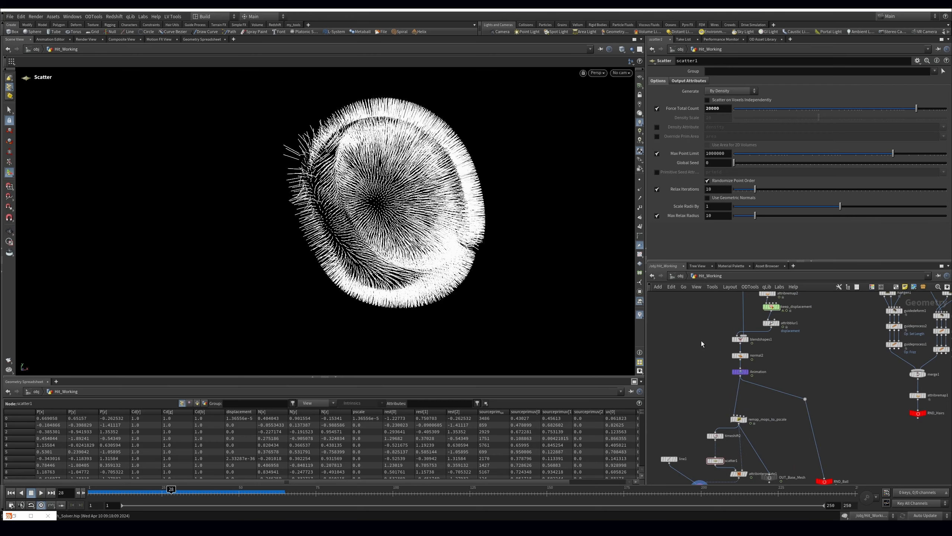
pyautogui.scroll(-1, 693, 308)
pyautogui.moveTo(692, 307); pyautogui.dragTo(692, 354, button='middle')
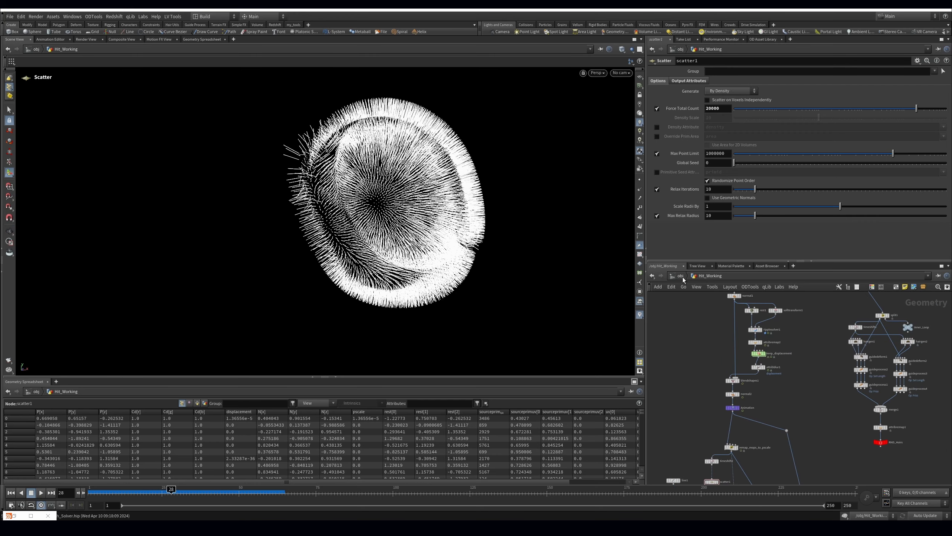
# Return to the object level, render the ball with grass and flowers, check it at frame 9, and minimize the render view.
pyautogui.click(683, 275)
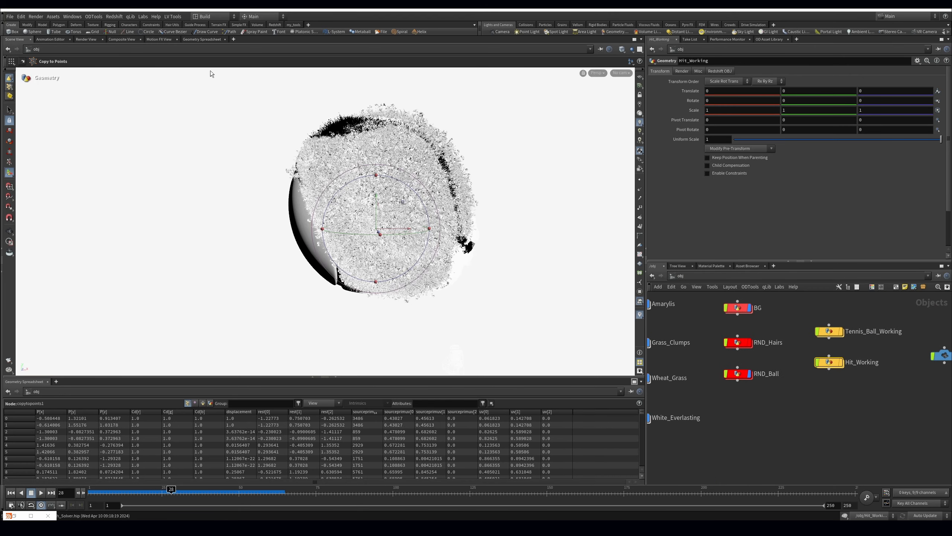
pyautogui.click(14, 516)
pyautogui.click(285, 56)
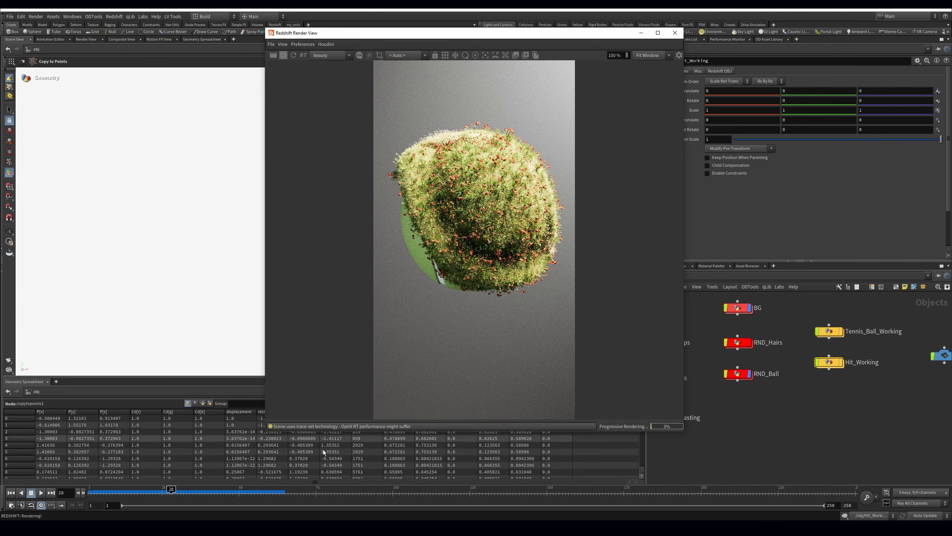
pyautogui.click(278, 492)
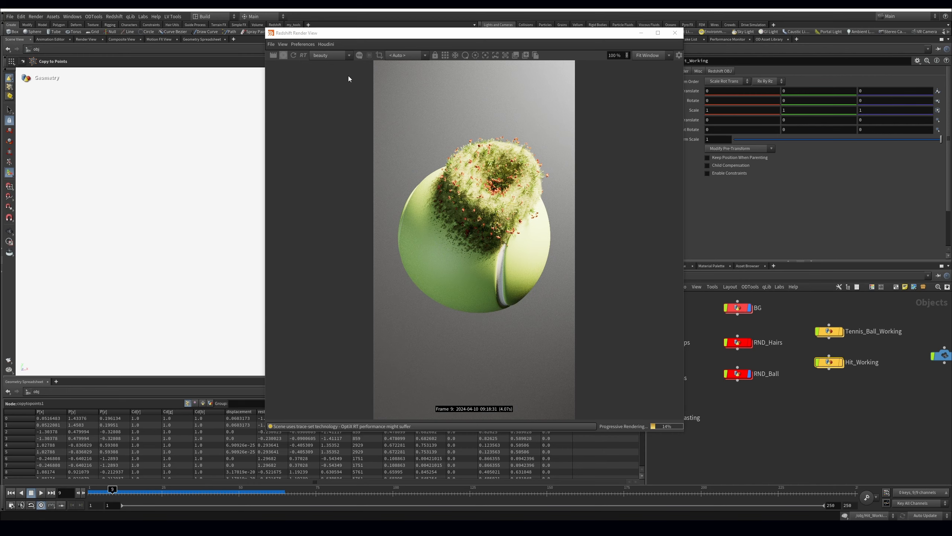
pyautogui.click(641, 33)
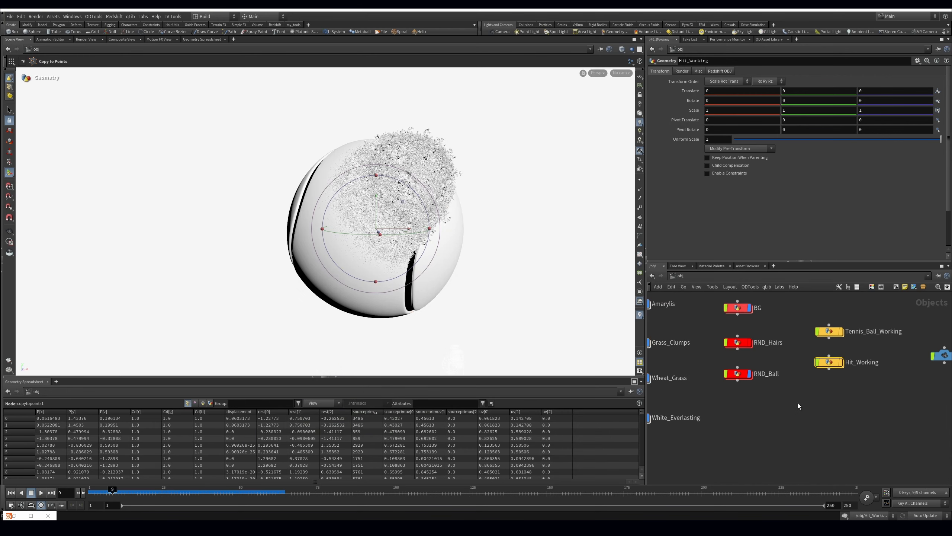
# Go back inside Hit_Working and review softtransform1, the ripplesolver1 settings and the node chain down to RND_Ball.
pyautogui.scroll(2, 797, 403)
pyautogui.doubleClick(837, 356)
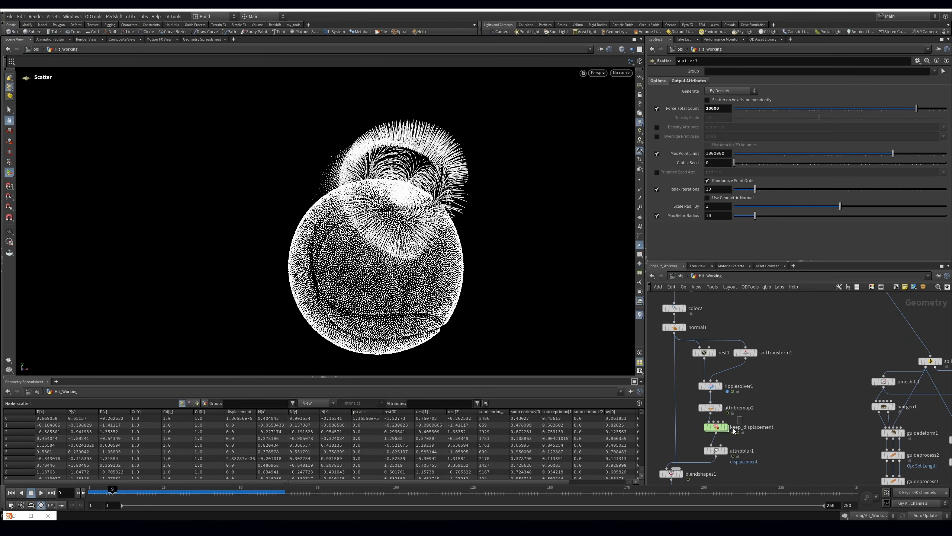
pyautogui.click(730, 427)
pyautogui.moveTo(791, 353); pyautogui.dragTo(802, 324, button='middle')
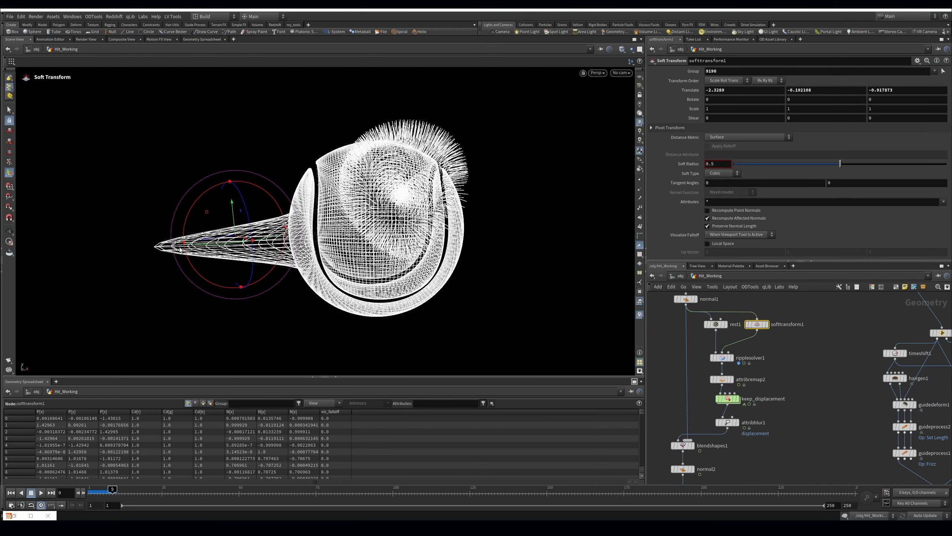
pyautogui.click(797, 363)
pyautogui.moveTo(803, 364); pyautogui.dragTo(806, 348, button='middle')
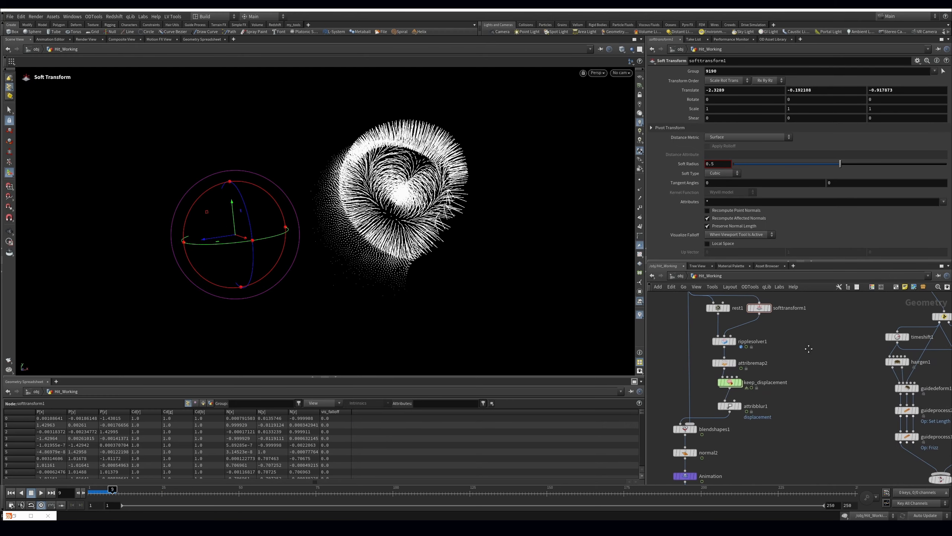
pyautogui.click(725, 341)
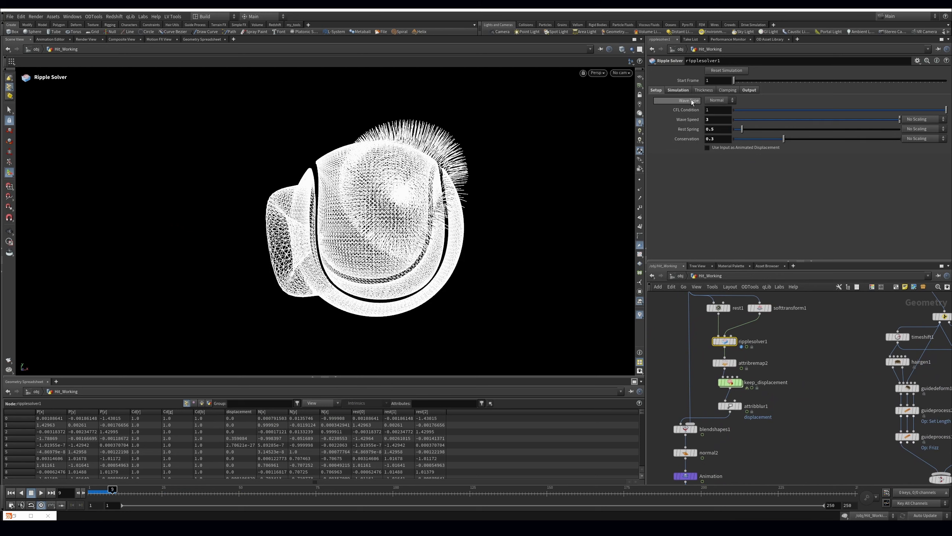
pyautogui.click(806, 364)
pyautogui.moveTo(806, 365); pyautogui.dragTo(829, 313, button='middle')
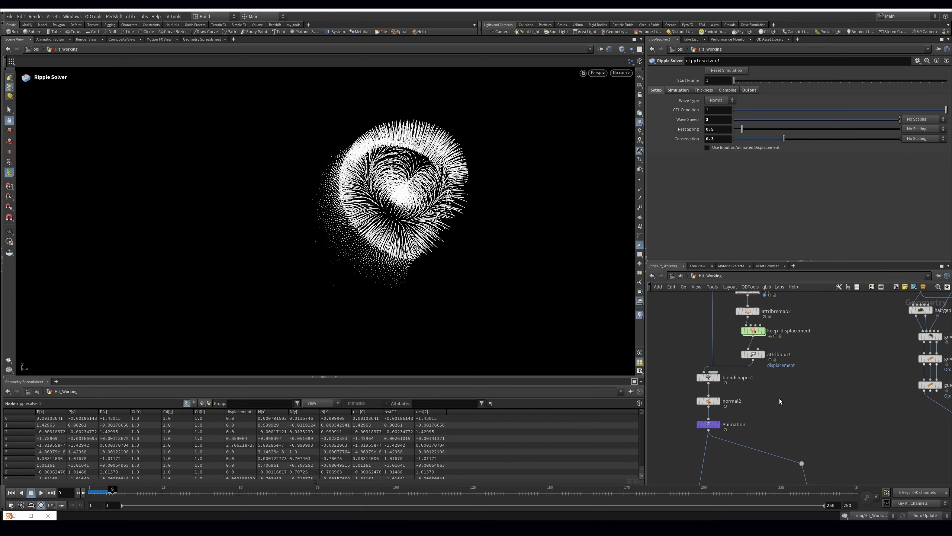
pyautogui.scroll(-3, 806, 361)
pyautogui.moveTo(780, 414); pyautogui.dragTo(797, 344, button='middle')
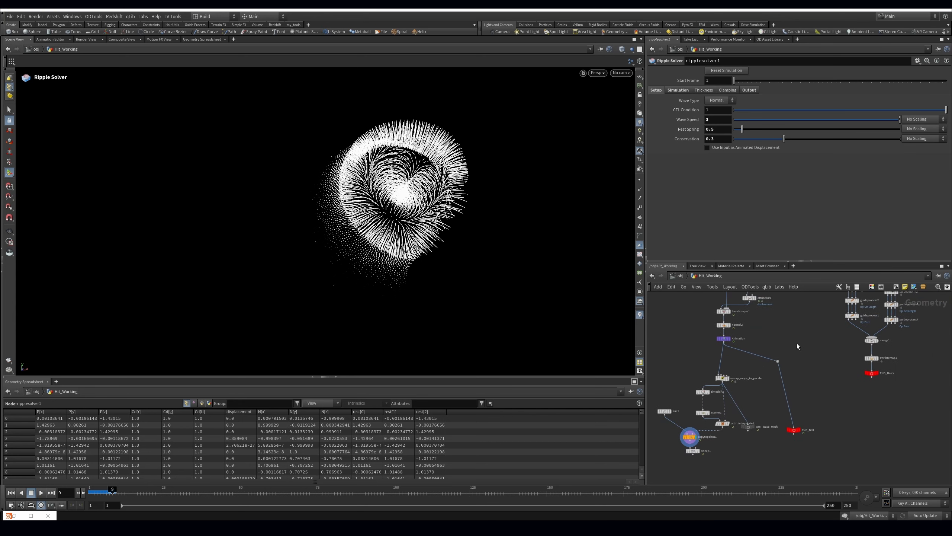
pyautogui.scroll(2, 786, 357)
pyautogui.moveTo(776, 362); pyautogui.dragTo(786, 334)
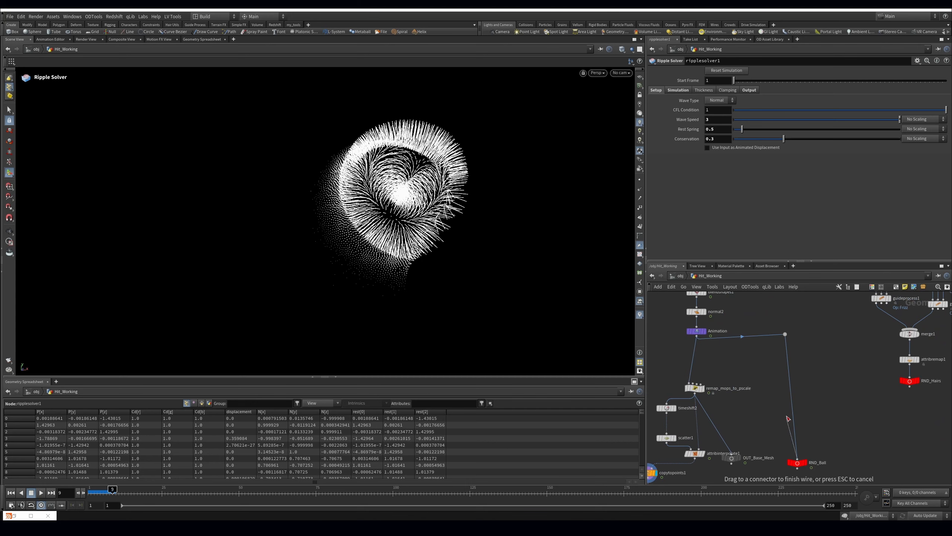
# Create a new geometry object at the object level and name it Particle_Explosion.
pyautogui.press('u')
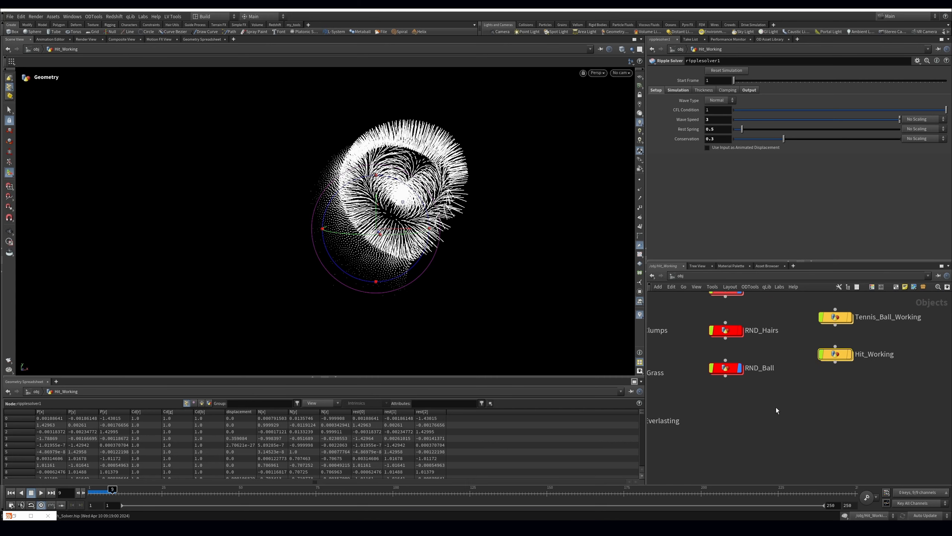
pyautogui.press('Tab')
pyautogui.write('geo')
pyautogui.press('Return')
pyautogui.click(812, 399)
pyautogui.click(838, 400)
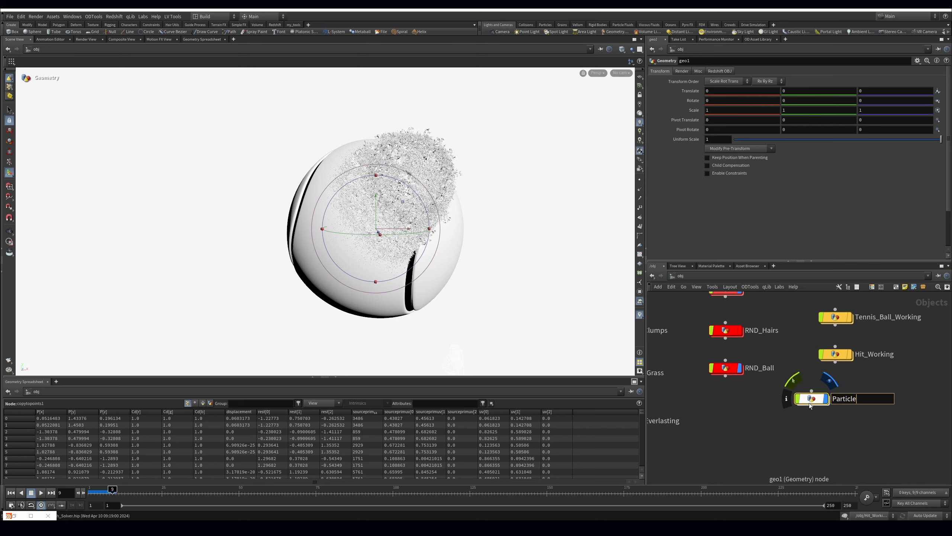
pyautogui.write('Particle_Explosion')
pyautogui.press('Return')
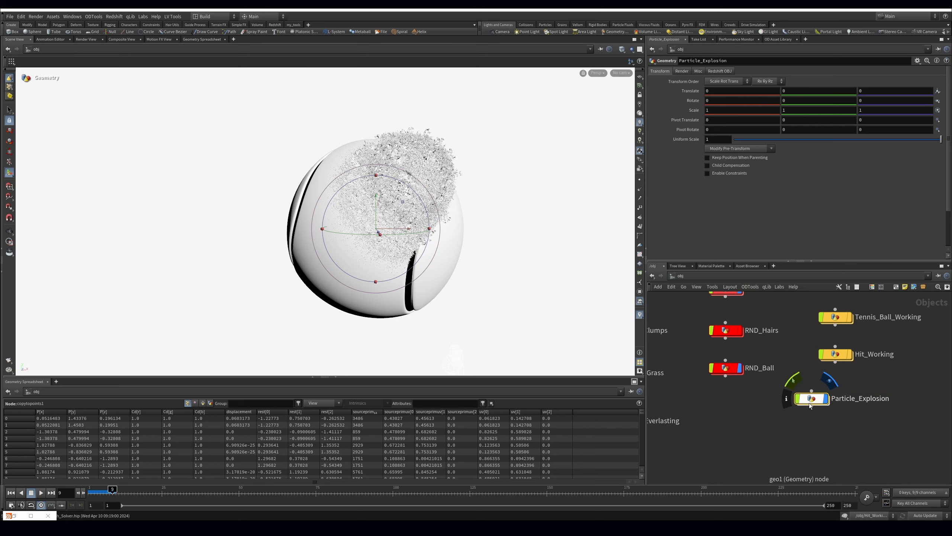
# Color the Particle_Explosion object yellow and place it below Hit_Working.
pyautogui.press('c')
pyautogui.moveTo(823, 377); pyautogui.dragTo(841, 399)
pyautogui.click(936, 443)
pyautogui.click(919, 443)
pyautogui.click(884, 432)
pyautogui.keyDown('alt'); pyautogui.moveTo(370, 194); pyautogui.dragTo(495, 207); pyautogui.keyUp('alt')
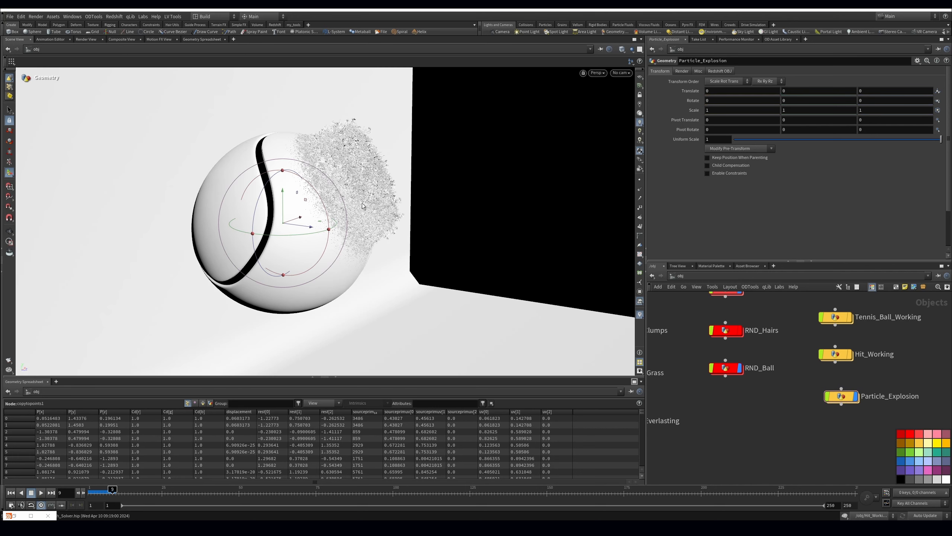
# Bring OUT_Base_Mesh from Hit_Working into Particle_Explosion with an Object Merge node.
pyautogui.doubleClick(841, 358)
pyautogui.scroll(-3, 787, 338)
pyautogui.moveTo(768, 323); pyautogui.dragTo(813, 324, button='middle')
pyautogui.scroll(3, 813, 324)
pyautogui.click(777, 448)
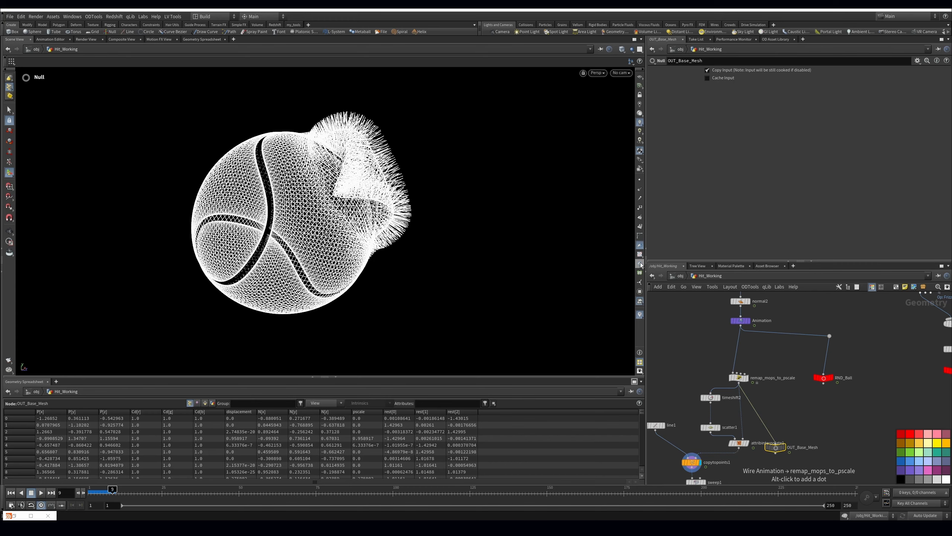
pyautogui.click(675, 276)
pyautogui.doubleClick(840, 398)
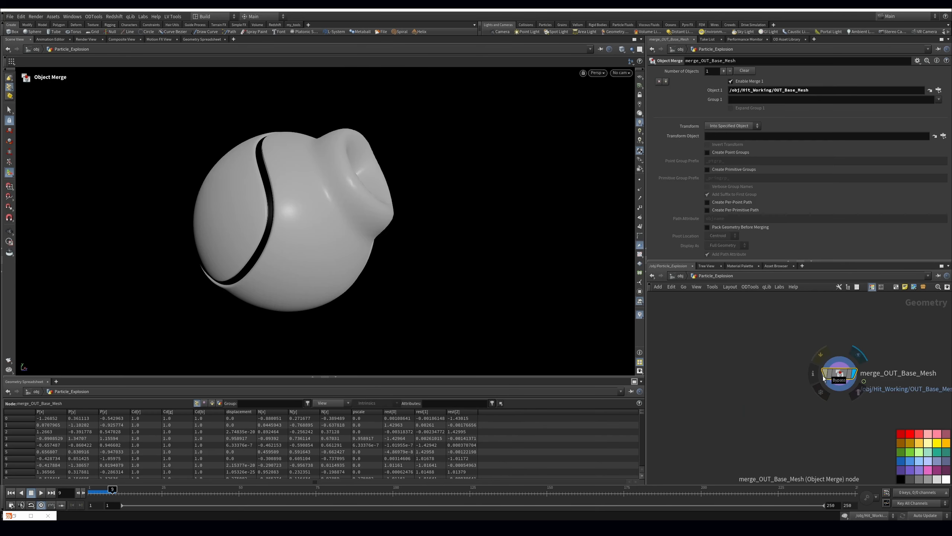
pyautogui.moveTo(813, 353); pyautogui.dragTo(809, 350)
pyautogui.keyDown('alt'); pyautogui.moveTo(450, 232); pyautogui.dragTo(368, 225); pyautogui.keyUp('alt')
# Add a Time Shift node after merge_OUT_Base_Mesh and fix its Frame at 1, removing the frame expression.
pyautogui.moveTo(791, 369)
pyautogui.press('Tab')
pyautogui.write('timsh')
pyautogui.press('Return')
pyautogui.click(745, 396)
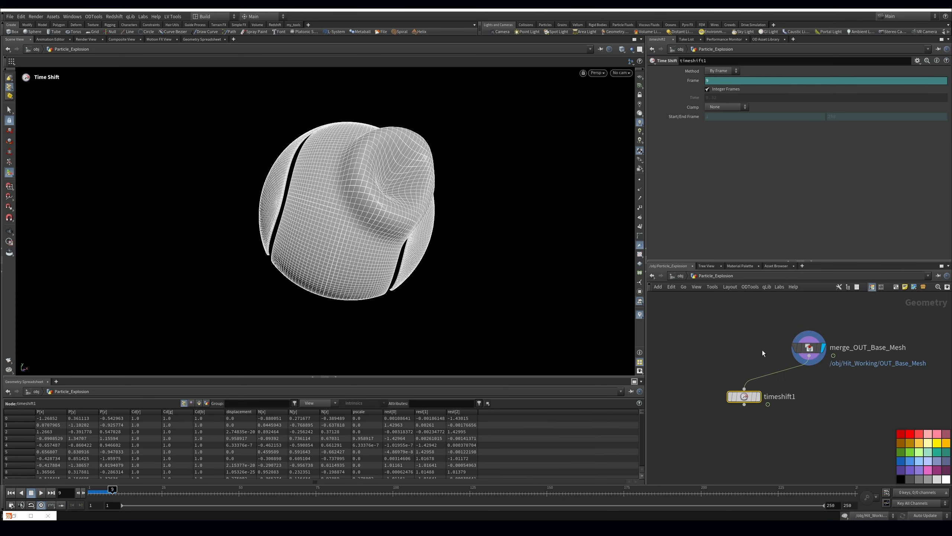
pyautogui.keyDown('ctrl'); pyautogui.keyDown('shift'); pyautogui.click(721, 80); pyautogui.keyUp('shift'); pyautogui.keyUp('ctrl')
pyautogui.doubleClick(718, 81)
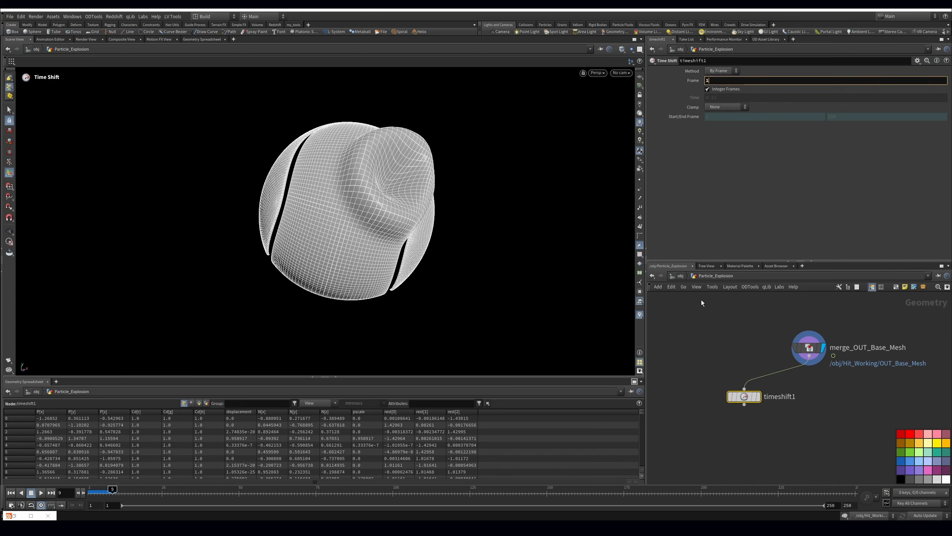
pyautogui.write('1')
pyautogui.press('Return')
pyautogui.moveTo(744, 396); pyautogui.dragTo(739, 377)
# Add a Scatter node below timeshift1 to place points on the frozen mesh.
pyautogui.press('Tab')
pyautogui.write('sca')
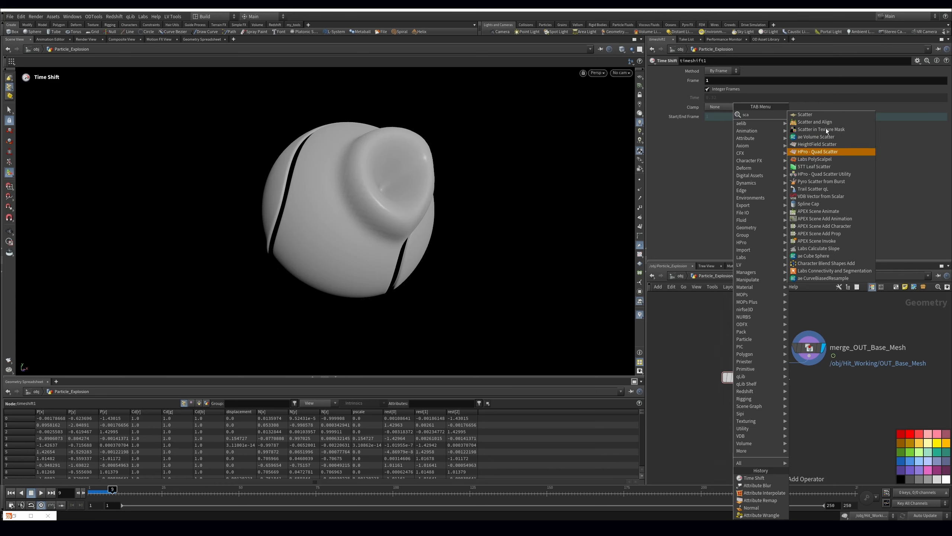
pyautogui.press('Return')
pyautogui.click(733, 409)
# Add an Attribute Interpolate node, wire scatter1 and merge_OUT_Base_Mesh into its first and second inputs, and display it.
pyautogui.moveTo(795, 444); pyautogui.dragTo(790, 399, button='middle')
pyautogui.press('Tab')
pyautogui.write('inter')
pyautogui.press('Return')
pyautogui.click(789, 404)
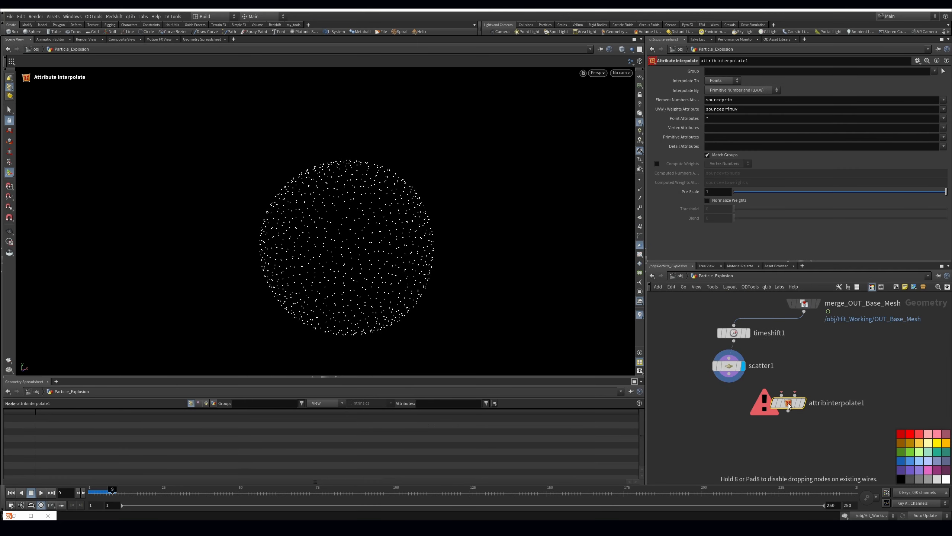
pyautogui.click(794, 393)
pyautogui.click(812, 330)
pyautogui.click(820, 384)
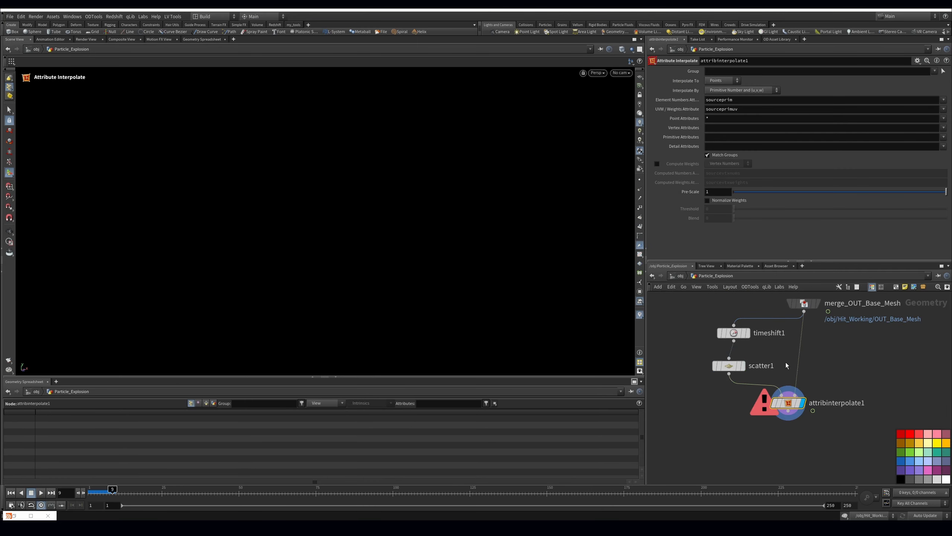
# Enable the Prim Num and Prim UVW output attributes on scatter1 and check attribinterpolate1.
pyautogui.click(721, 365)
pyautogui.click(687, 81)
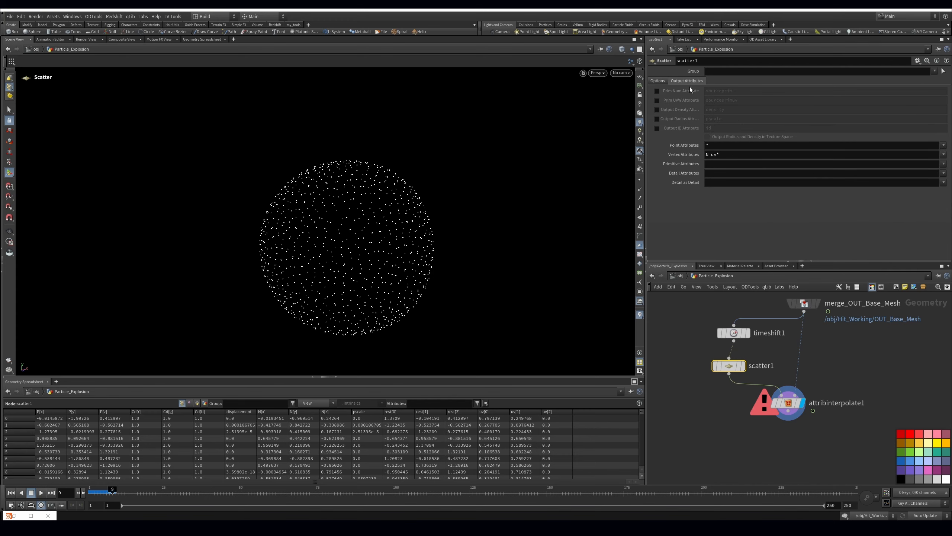
pyautogui.click(657, 100)
pyautogui.click(657, 91)
pyautogui.click(787, 403)
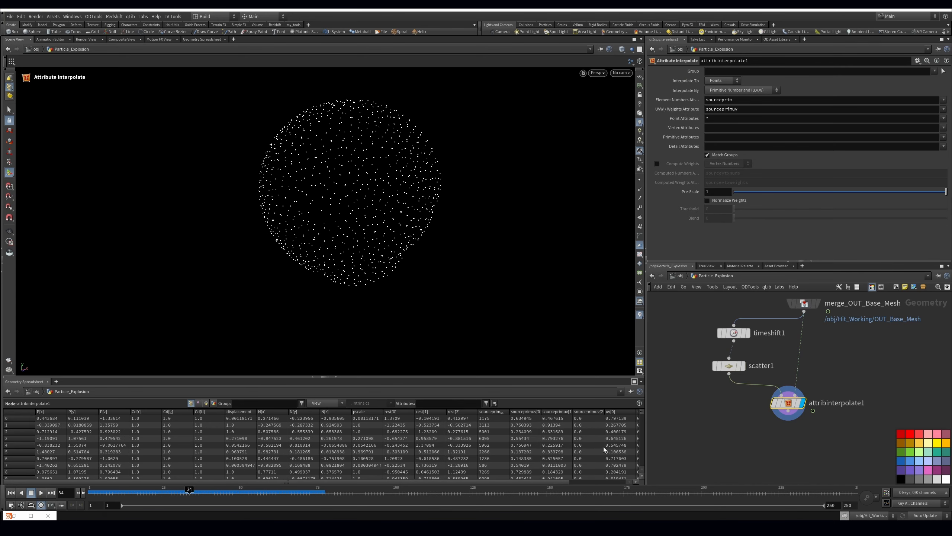
# Compare the merged base mesh with the interpolated points by displaying each and scrubbing the timeline.
pyautogui.click(817, 303)
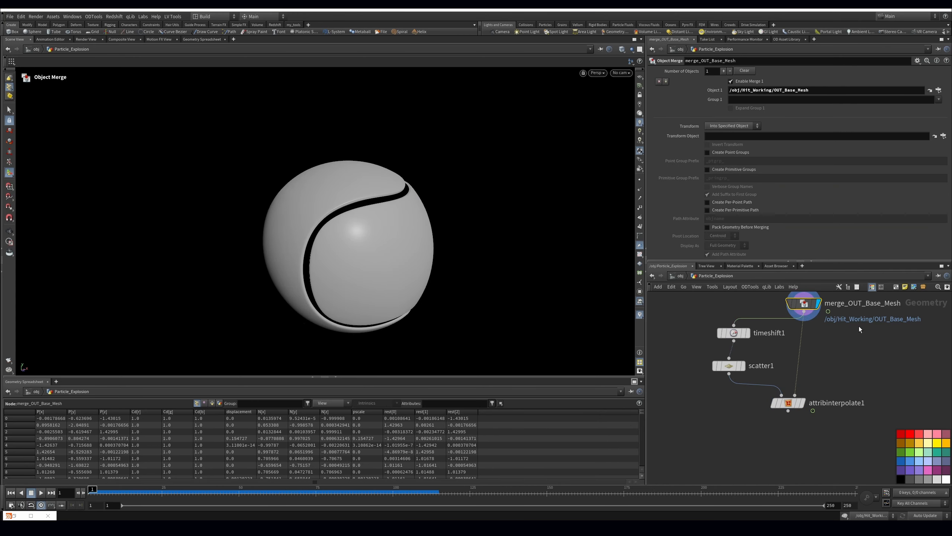
pyautogui.click(801, 403)
pyautogui.moveTo(214, 497); pyautogui.dragTo(302, 495)
# Set scatter1's Force Total Count to 5000 and check the interpolated points' motion from several angles.
pyautogui.moveTo(753, 419); pyautogui.dragTo(736, 389, button='middle')
pyautogui.click(724, 351)
pyautogui.write('5')
pyautogui.click(747, 394)
pyautogui.moveTo(124, 494); pyautogui.dragTo(178, 491)
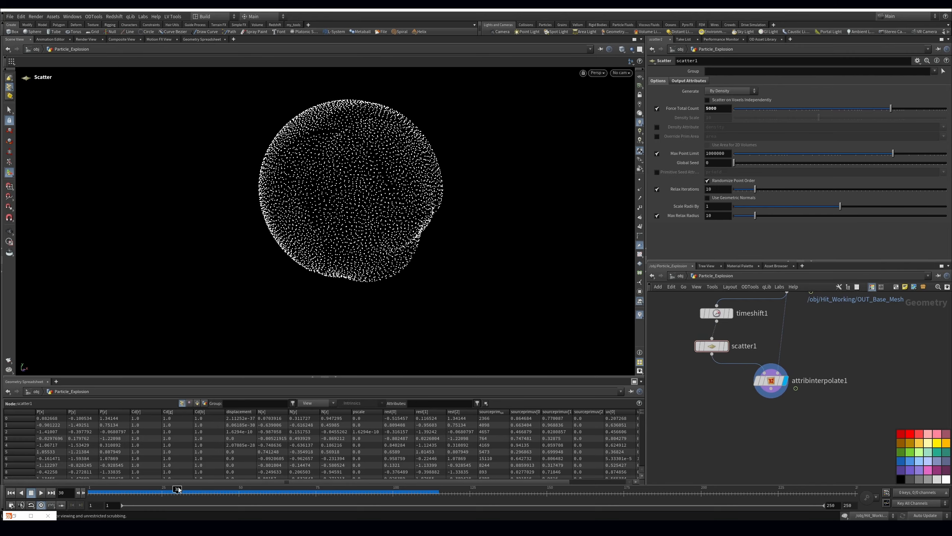
pyautogui.keyDown('alt'); pyautogui.moveTo(364, 182); pyautogui.dragTo(388, 169); pyautogui.keyUp('alt')
pyautogui.keyDown('alt'); pyautogui.moveTo(388, 169); pyautogui.dragTo(407, 155, button='middle'); pyautogui.keyUp('alt')
pyautogui.keyDown('alt'); pyautogui.moveTo(407, 156); pyautogui.dragTo(334, 197, button='right'); pyautogui.keyUp('alt')
pyautogui.keyDown('alt'); pyautogui.moveTo(334, 198); pyautogui.dragTo(431, 214); pyautogui.keyUp('alt')
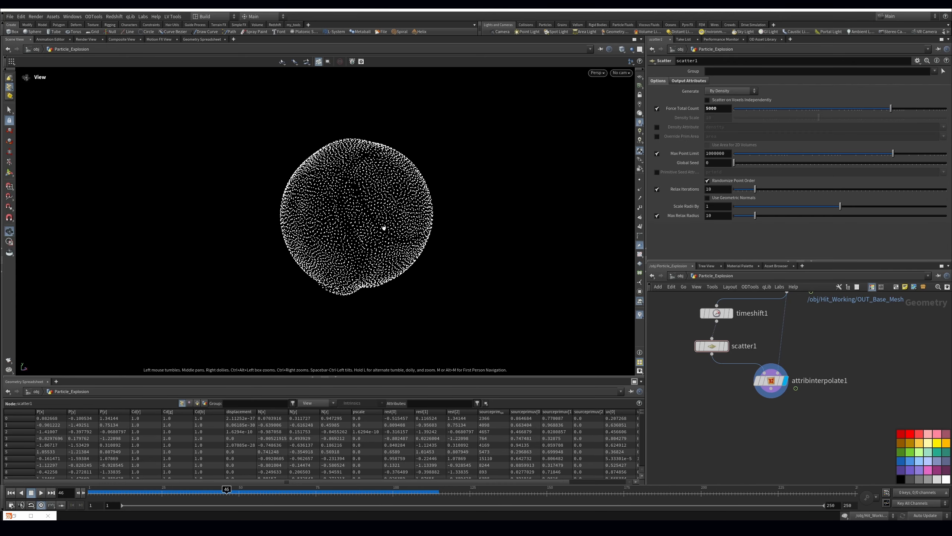
# Add a POP Network node fed by attribinterpolate1, display it, and return the timeline to the first frame.
pyautogui.press('Tab')
pyautogui.write('popsim')
pyautogui.press('BackSpace')
pyautogui.press('BackSpace')
pyautogui.press('BackSpace')
pyautogui.write('net')
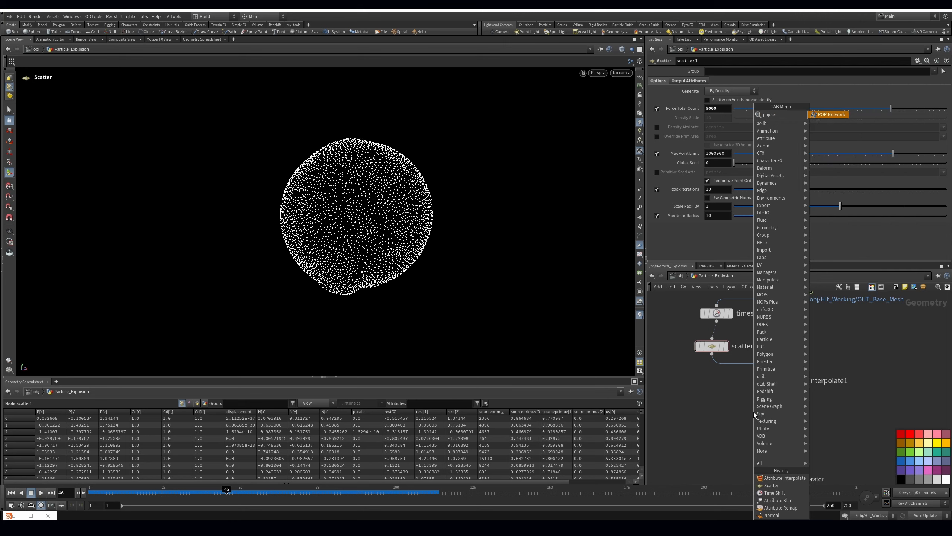
pyautogui.press('Return')
pyautogui.click(754, 412)
pyautogui.click(767, 413)
pyautogui.moveTo(755, 415); pyautogui.dragTo(742, 429)
pyautogui.moveTo(138, 491); pyautogui.dragTo(91, 489)
# Inside popnet, set source_first_input's Emission Type to All Points.
pyautogui.doubleClick(741, 427)
pyautogui.click(835, 336)
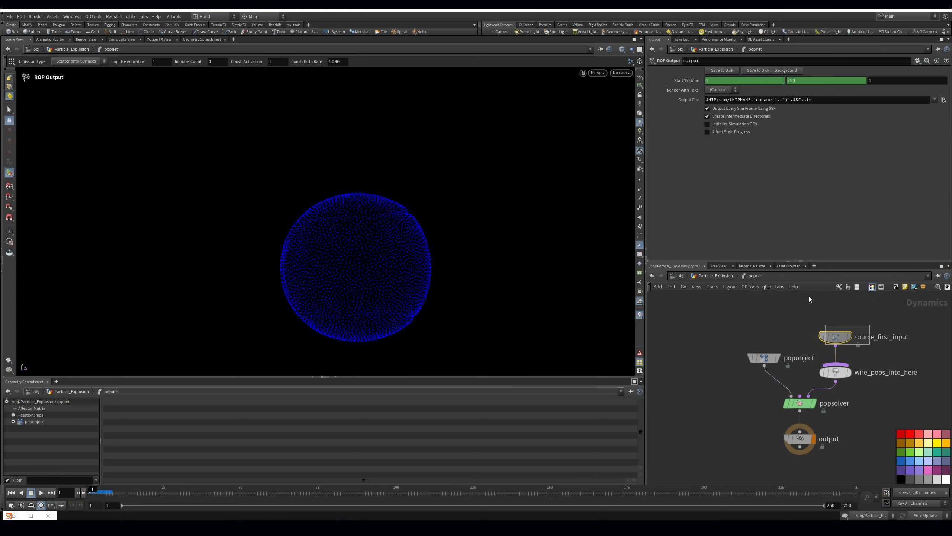
pyautogui.click(657, 71)
pyautogui.click(733, 91)
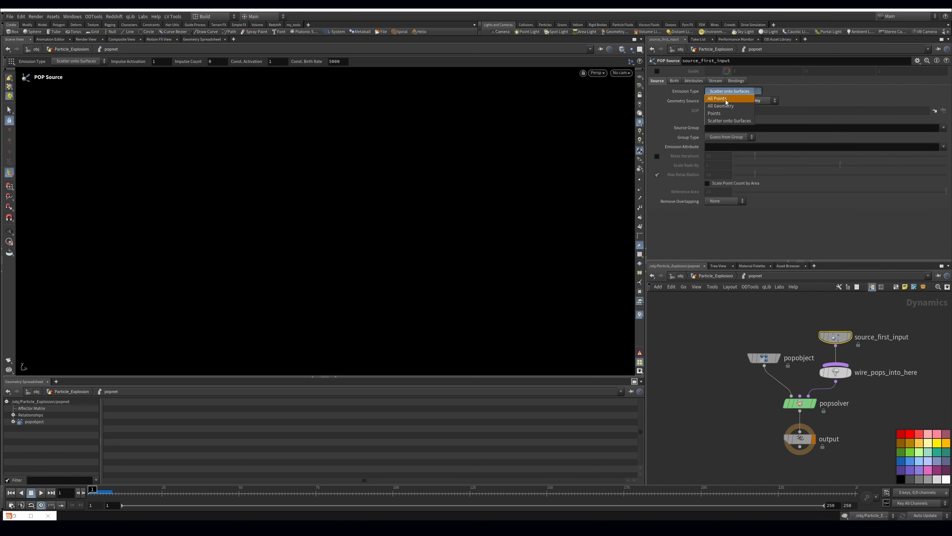
pyautogui.click(731, 92)
pyautogui.click(714, 275)
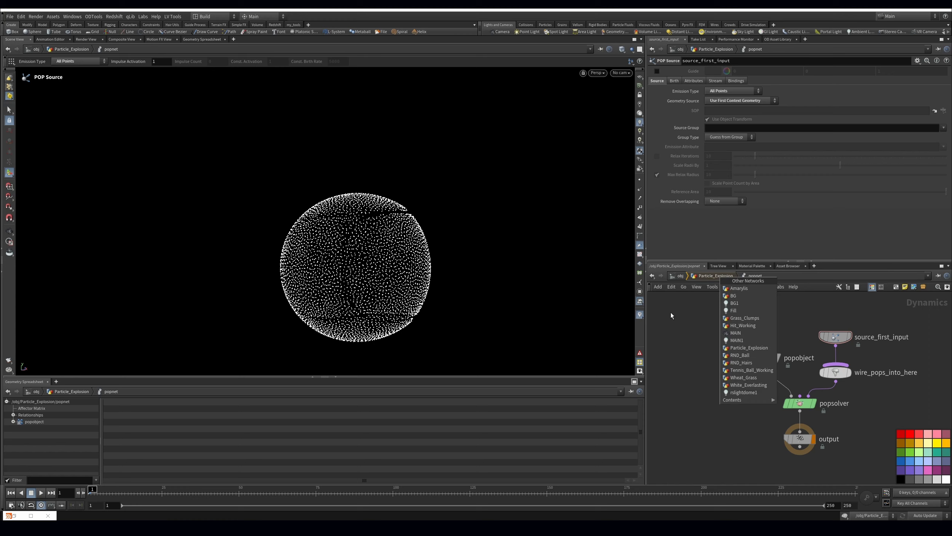
# Play the POP simulation to check the particle emission and rewind to the first frame.
pyautogui.click(41, 493)
pyautogui.click(41, 492)
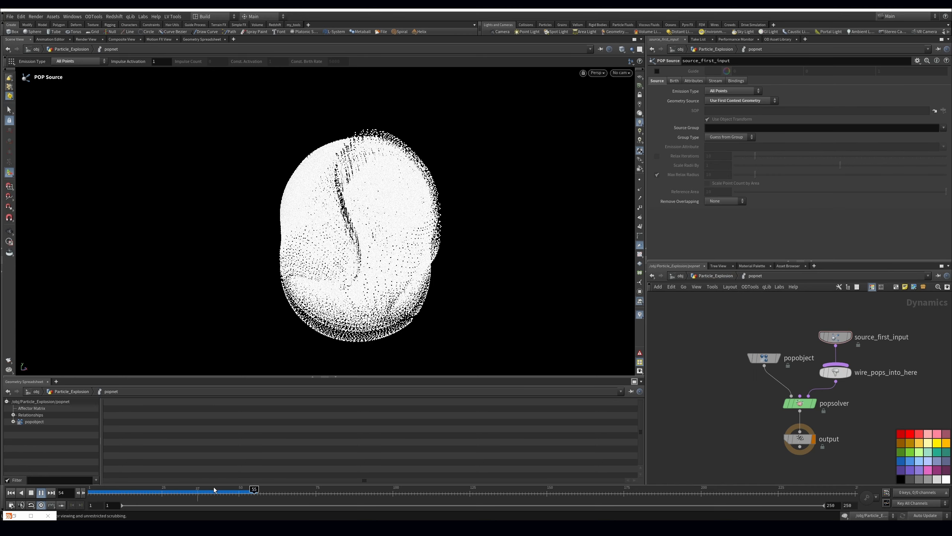
pyautogui.hotkey('ctrl', 'Up')
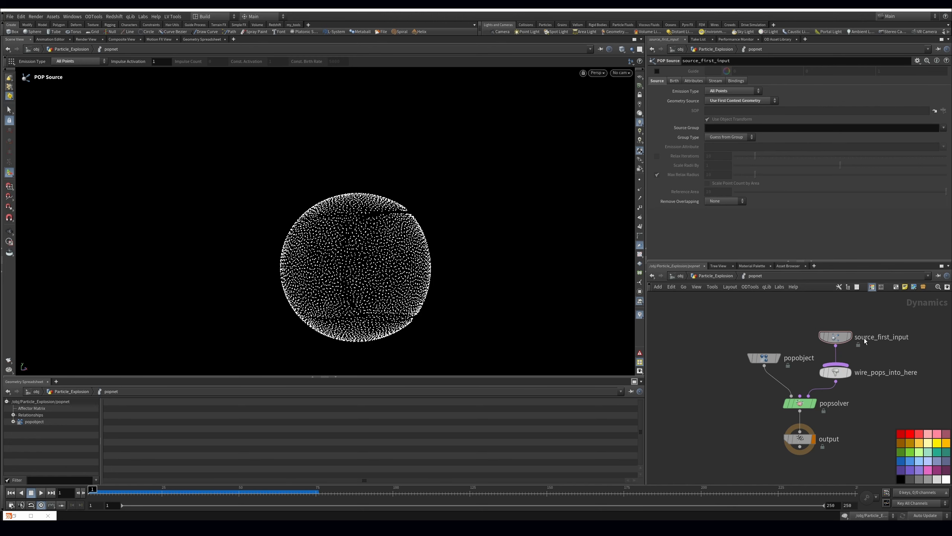
# Return to the Particle_Explosion network, make room between attribinterpolate1 and popnet, and display attribinterpolate1 at frame 1.
pyautogui.press('u')
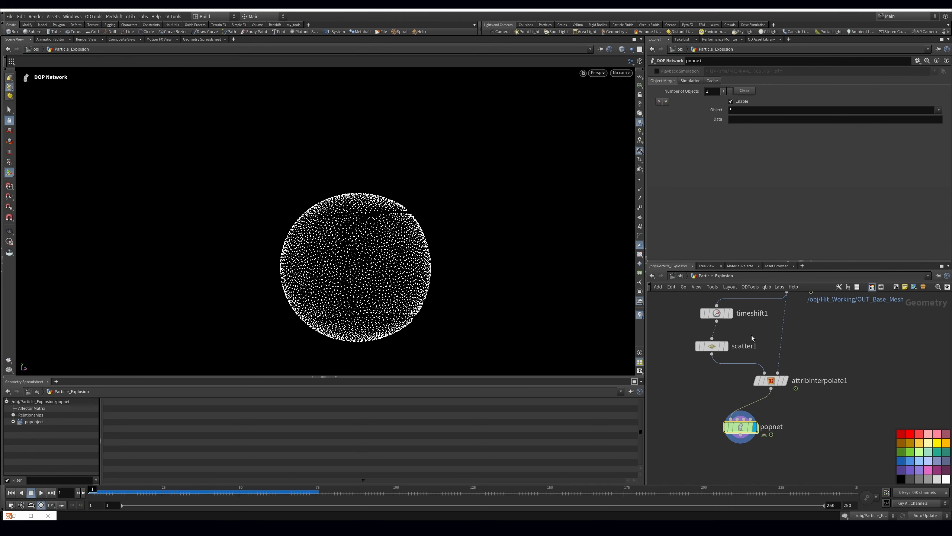
pyautogui.click(726, 346)
pyautogui.moveTo(823, 459); pyautogui.dragTo(769, 404)
pyautogui.click(716, 387)
pyautogui.moveTo(105, 489)
pyautogui.mouseDown()
pyautogui.moveTo(205, 490)
pyautogui.moveTo(90, 490)
pyautogui.mouseUp()
pyautogui.click(790, 402)
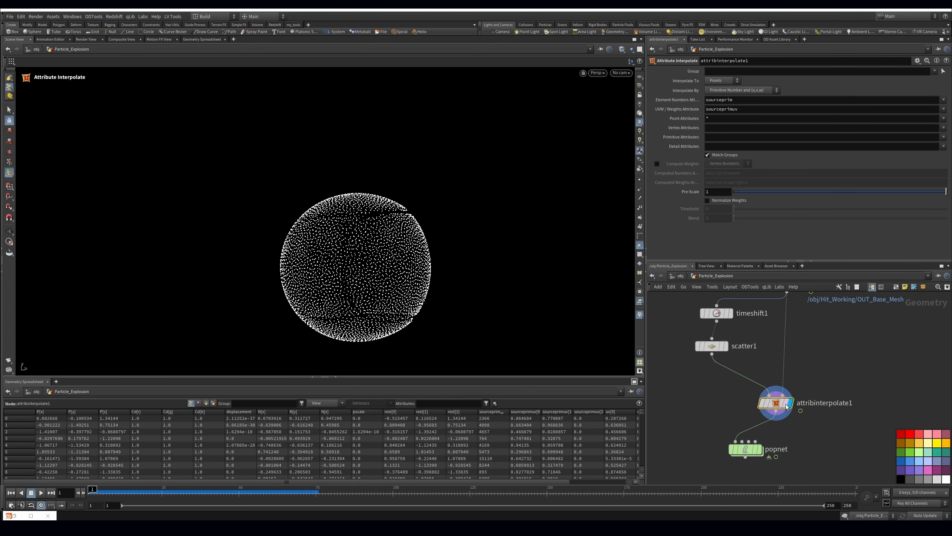
pyautogui.moveTo(776, 403); pyautogui.dragTo(773, 387)
# Insert an Attribute Wrangle between attribinterpolate1 and popnet and rename it delete_points.
pyautogui.press('Tab')
pyautogui.write('atw')
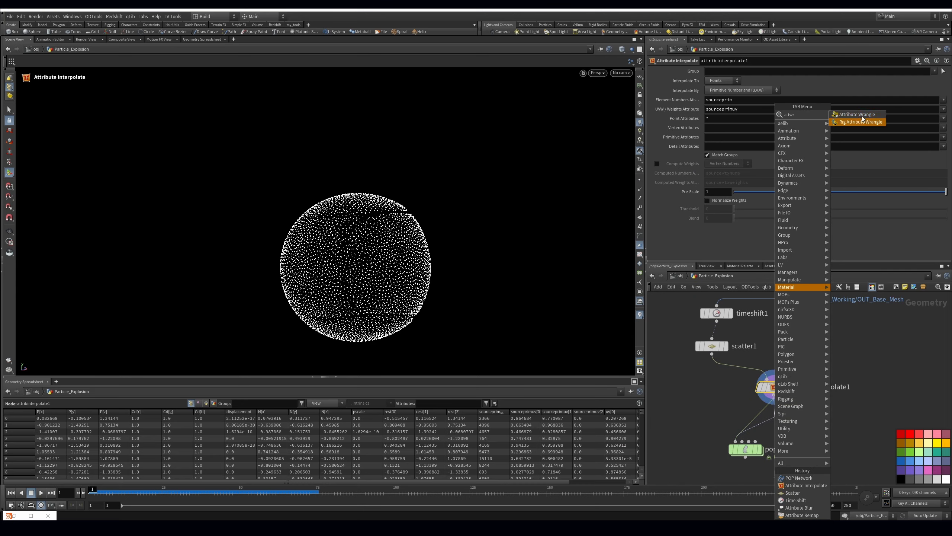
pyautogui.click(860, 122)
pyautogui.click(788, 421)
pyautogui.press('F2')
pyautogui.write('delet')
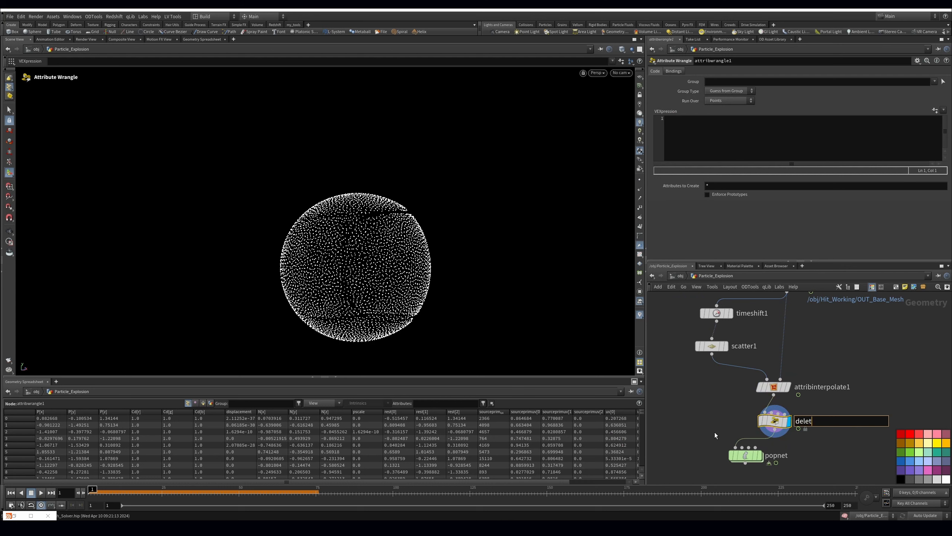
pyautogui.write('e_points')
pyautogui.press('Return')
# Write "float len = length(v@v);" in the delete_points code and inspect the v columns of the point attributes.
pyautogui.click(779, 145)
pyautogui.write('f')
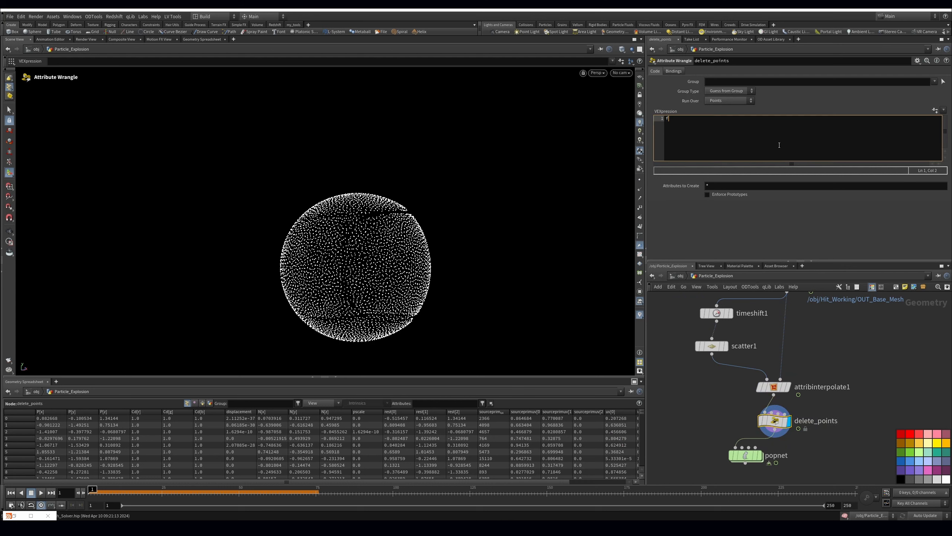
pyautogui.write('loat len = length(')
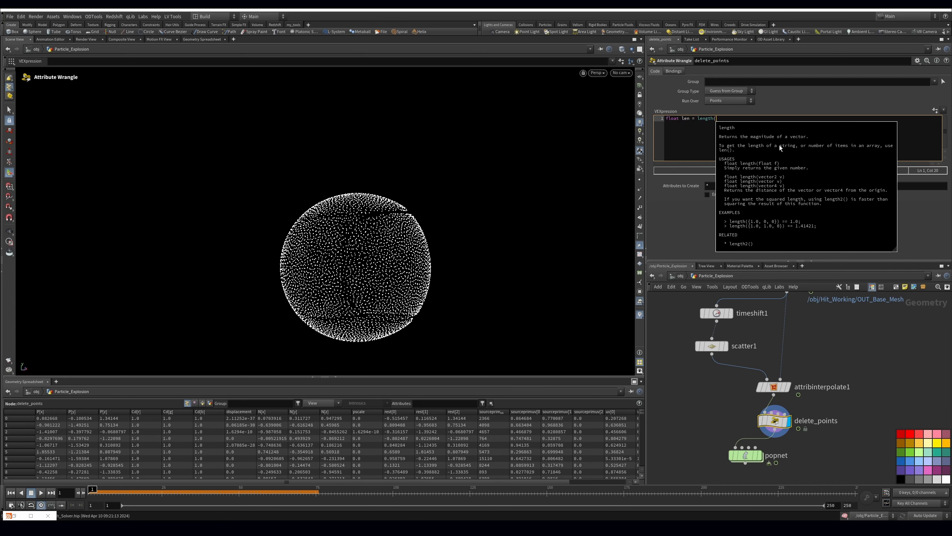
pyautogui.write('v@v);')
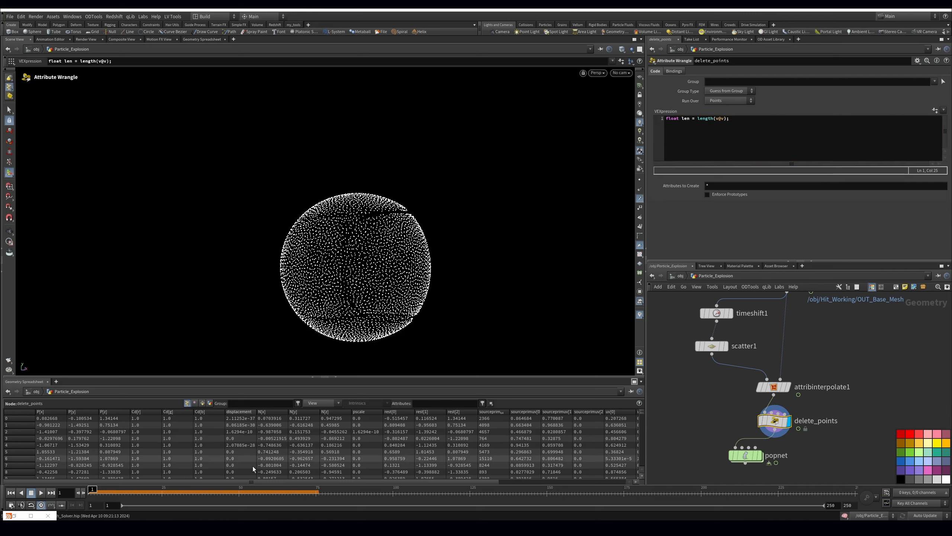
pyautogui.moveTo(189, 488); pyautogui.dragTo(174, 488)
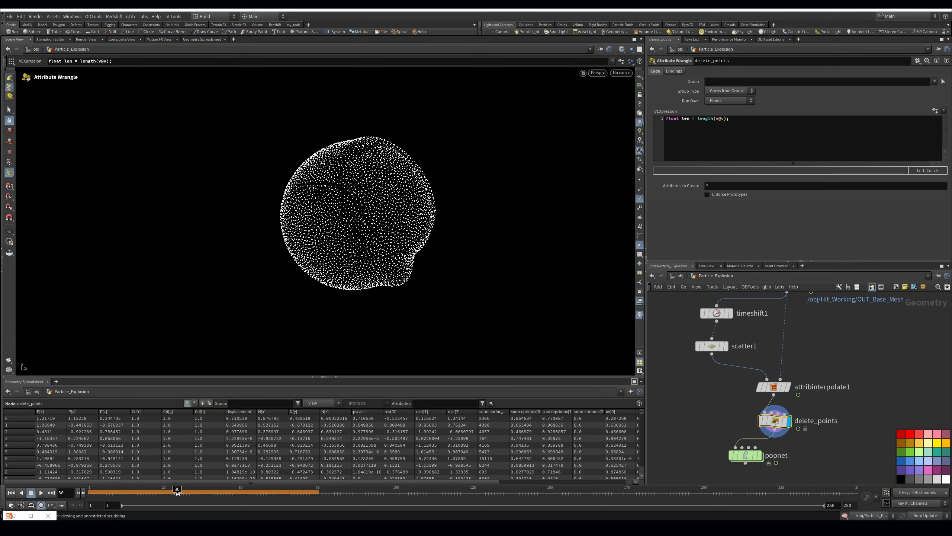
pyautogui.click(528, 482)
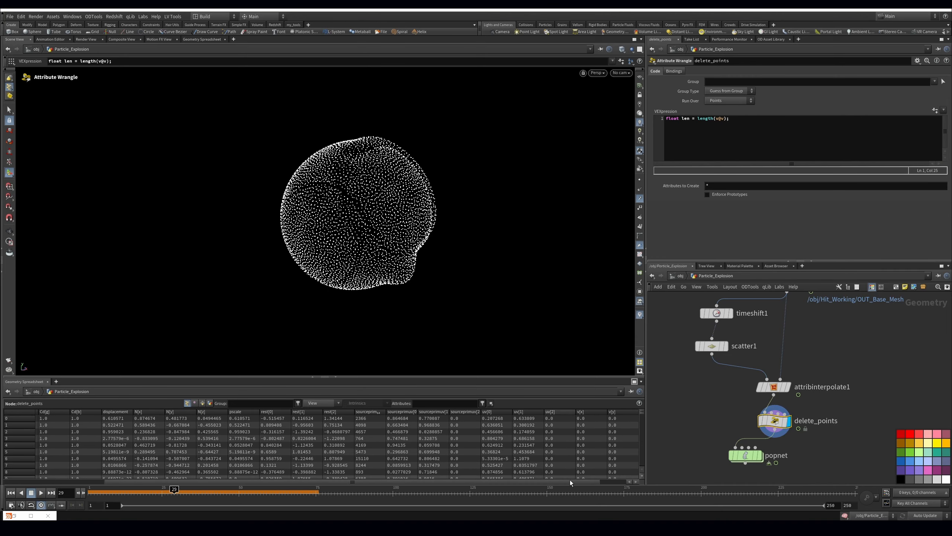
# Add a Trail node on the wire from the merged base mesh to attribinterpolate1's second input.
pyautogui.press('Tab')
pyautogui.write('t')
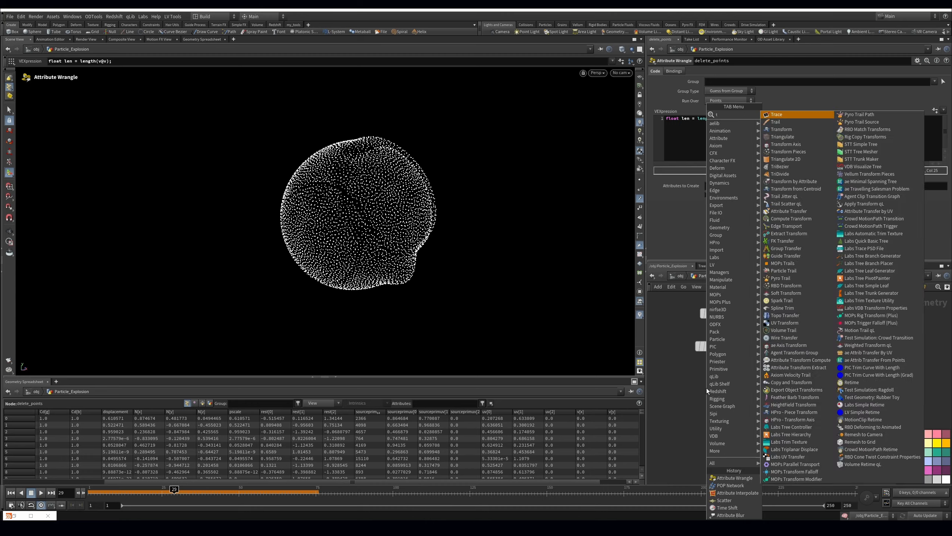
pyautogui.write('rail')
pyautogui.press('Return')
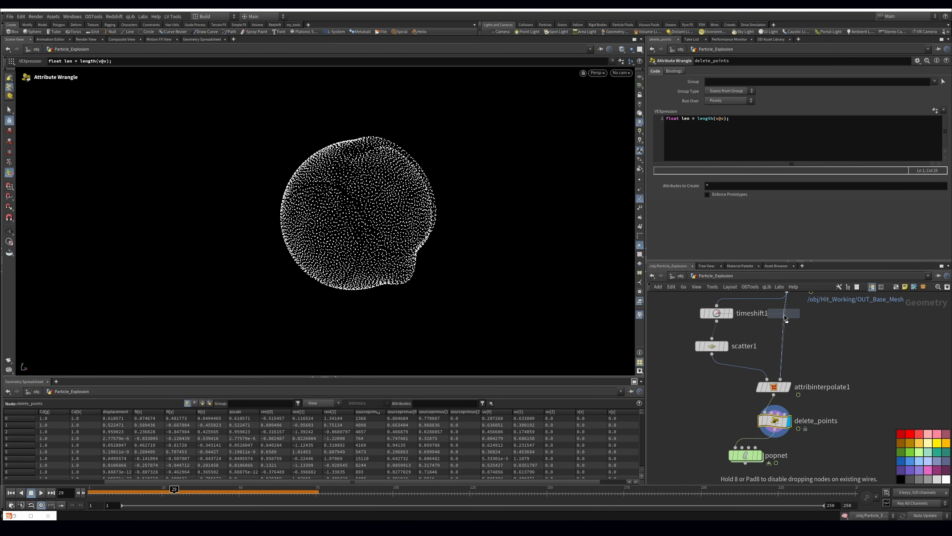
pyautogui.click(784, 313)
pyautogui.moveTo(781, 298); pyautogui.dragTo(783, 324)
pyautogui.click(813, 378)
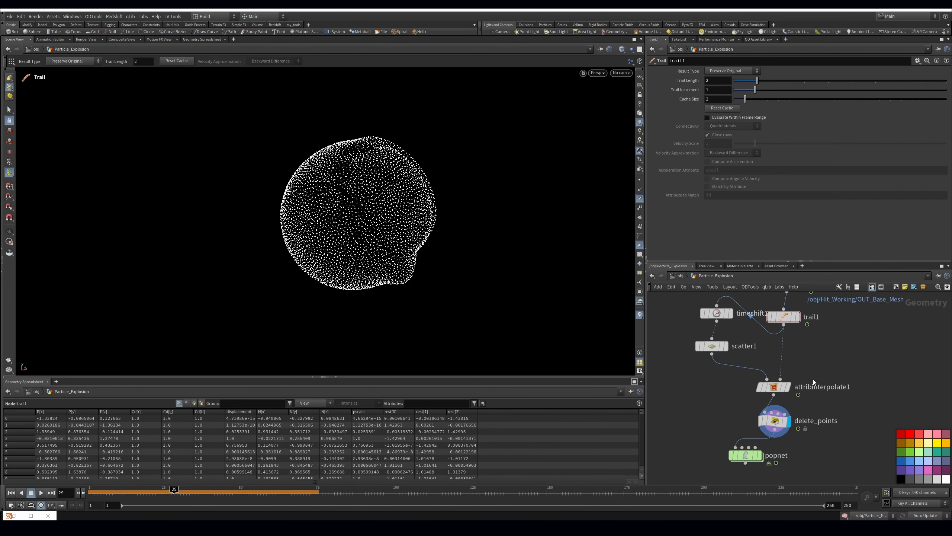
# Set trail1's Result Type to Compute Velocity and scrub the timeline to check the points.
pyautogui.moveTo(174, 492); pyautogui.dragTo(9, 500)
pyautogui.moveTo(208, 492); pyautogui.dragTo(199, 491)
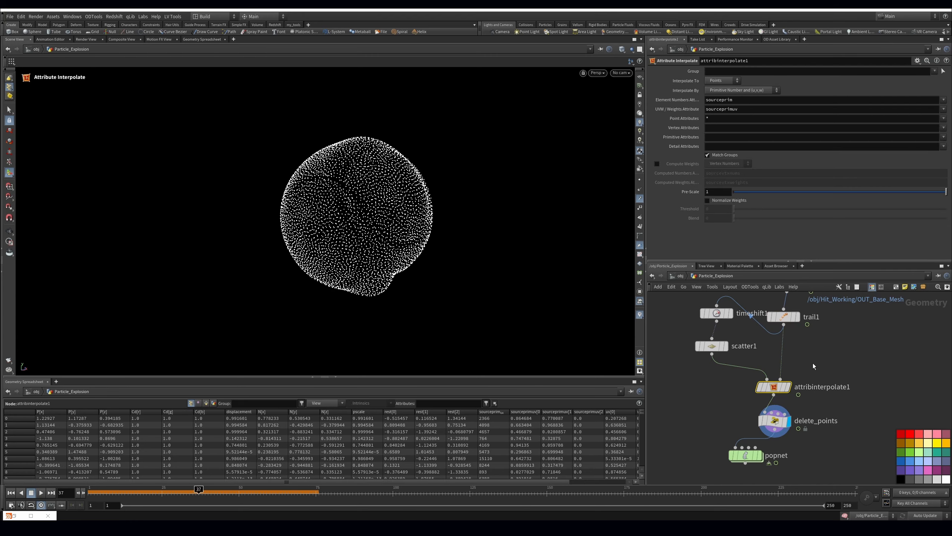
pyautogui.click(783, 317)
pyautogui.click(729, 72)
pyautogui.click(737, 102)
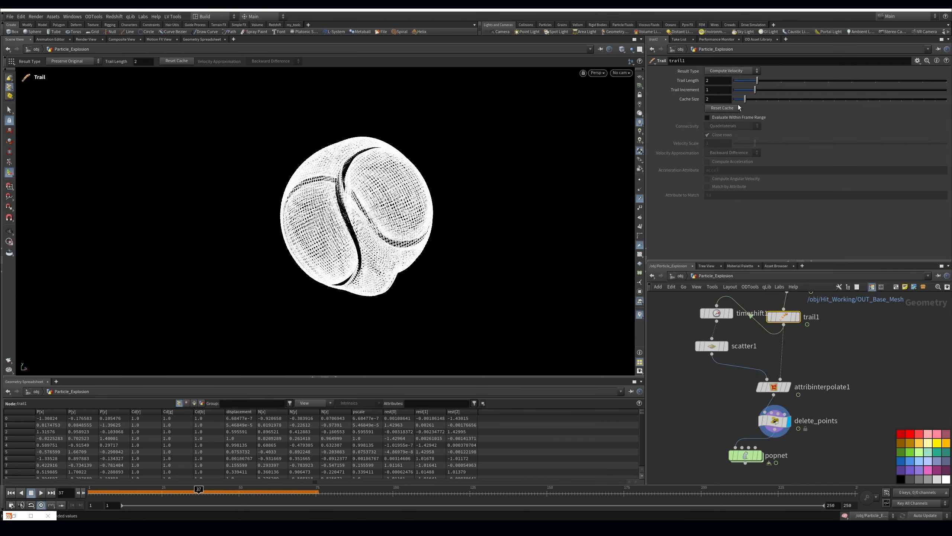
pyautogui.press('Up')
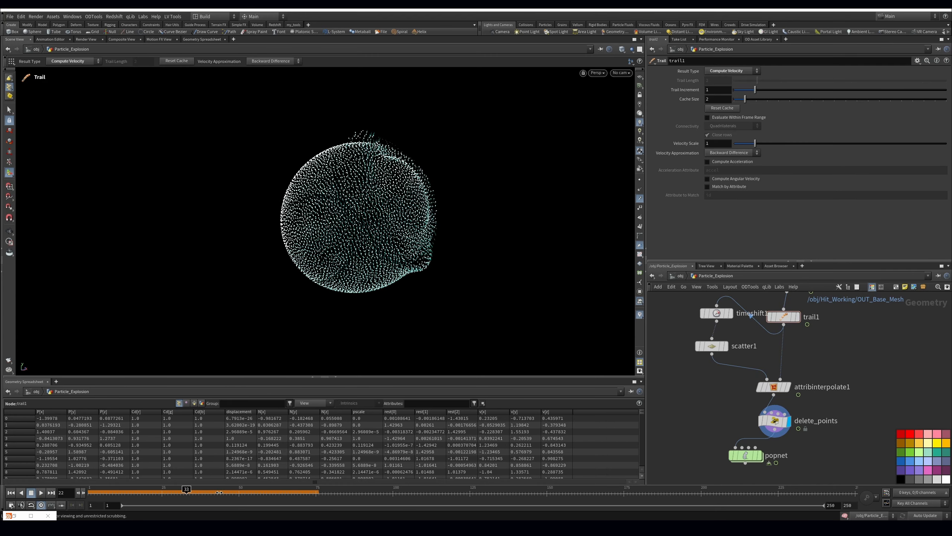
pyautogui.click(774, 419)
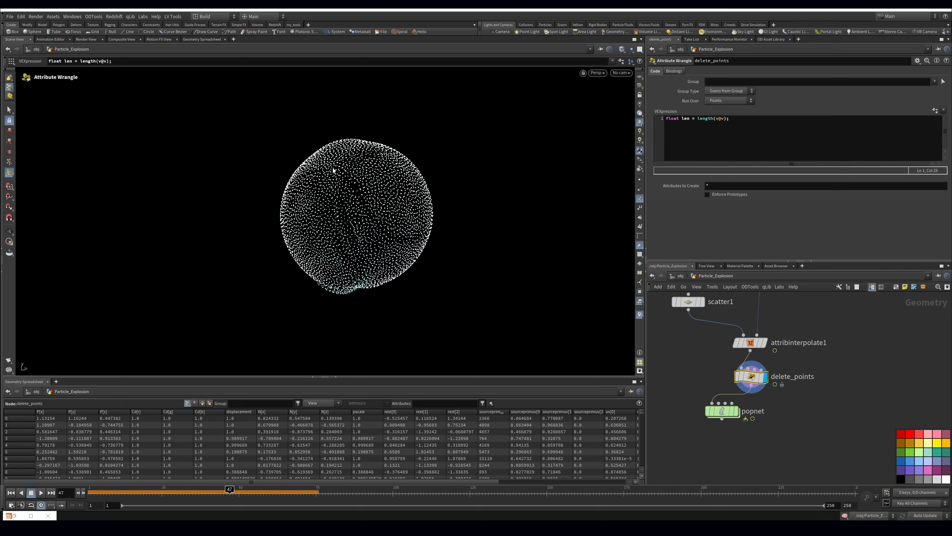
pyautogui.click(796, 137)
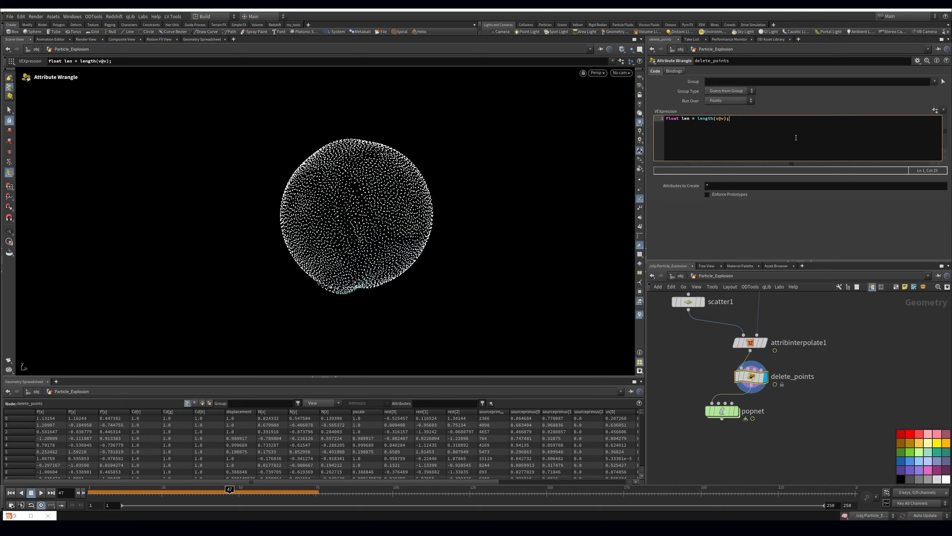
pyautogui.press('Return')
pyautogui.press('Return')
pyautogui.write('if(@')
pyautogui.write('len ')
pyautogui.write('< chf(')
pyautogui.write('"len_amt")) removepoint(0')
pyautogui.write(', @ptnum);')
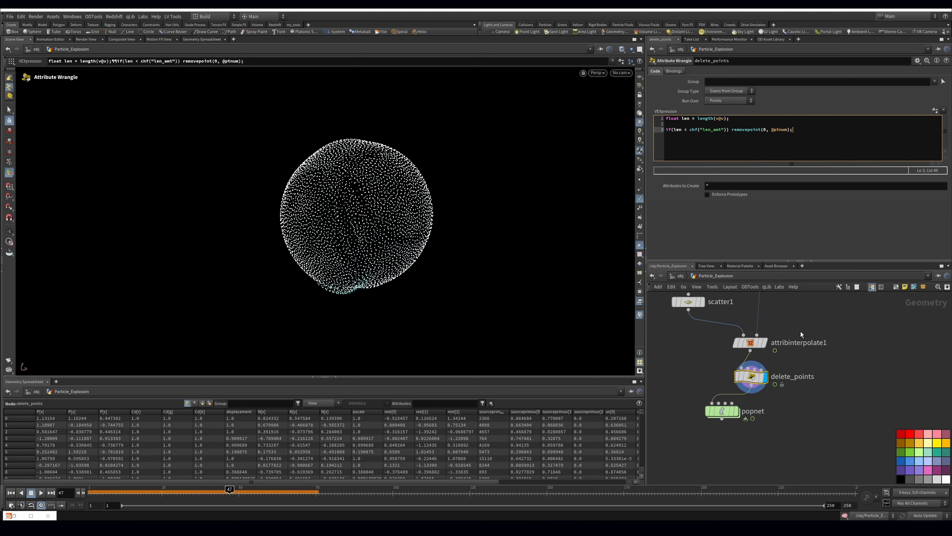
# Create the Len Amt parameter from the delete_points code, set it to 0.513, and scrub through the frames.
pyautogui.click(935, 110)
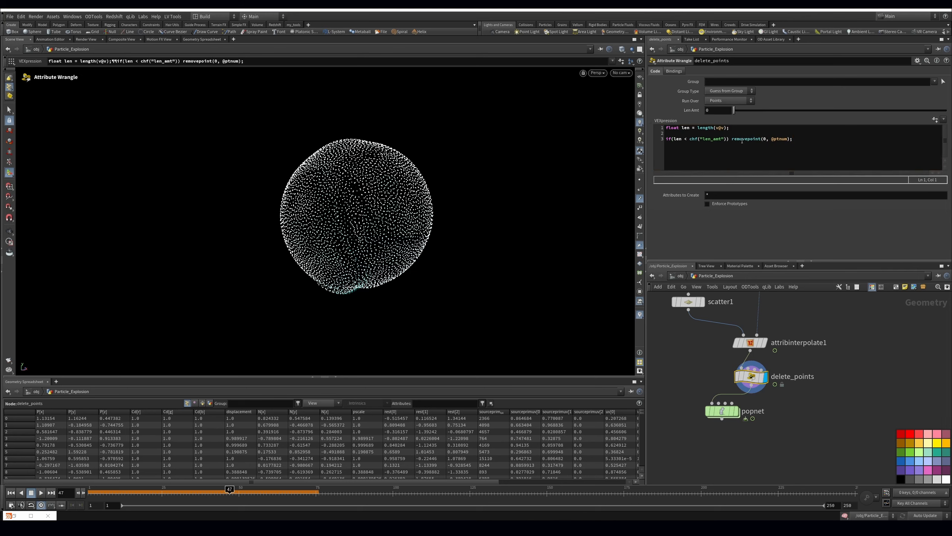
pyautogui.moveTo(756, 112); pyautogui.dragTo(844, 112)
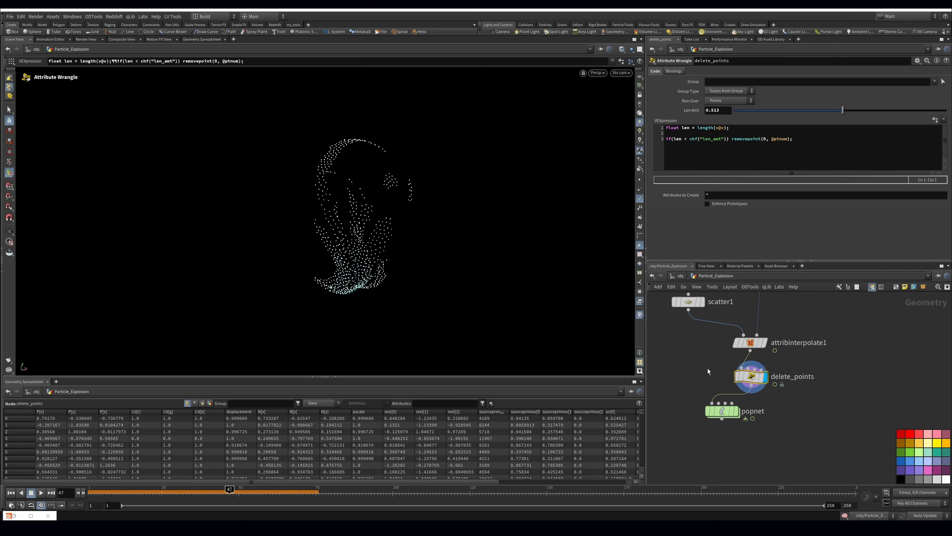
pyautogui.moveTo(217, 489); pyautogui.dragTo(152, 488)
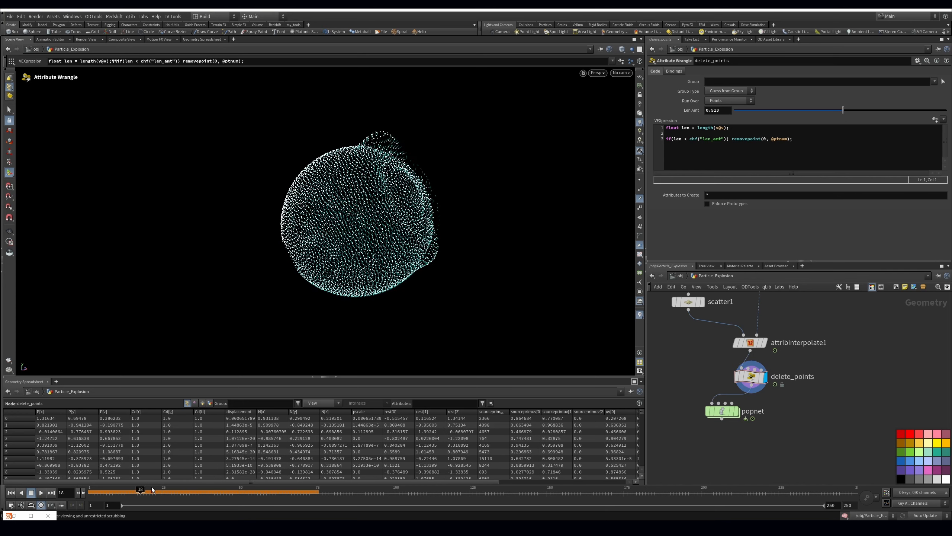
# Hide the point trails in the viewport and raise delete_points' Len Amt threshold further, checking the remaining points at another frame.
pyautogui.click(639, 199)
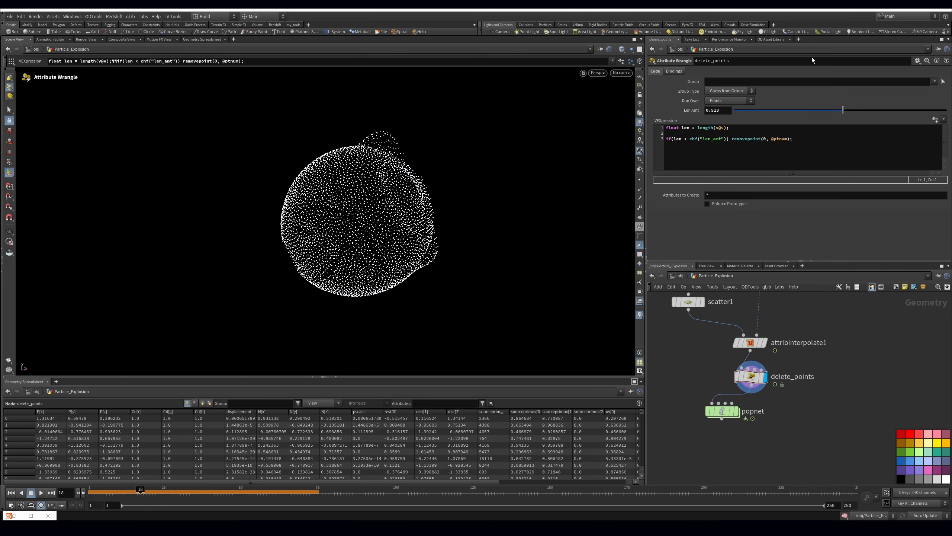
pyautogui.moveTo(855, 110); pyautogui.dragTo(946, 110)
pyautogui.click(715, 110)
pyautogui.write('.5')
pyautogui.press('Return')
pyautogui.moveTo(140, 491)
pyautogui.mouseDown()
pyautogui.moveTo(112, 491)
pyautogui.moveTo(193, 490)
pyautogui.moveTo(155, 489)
pyautogui.mouseUp()
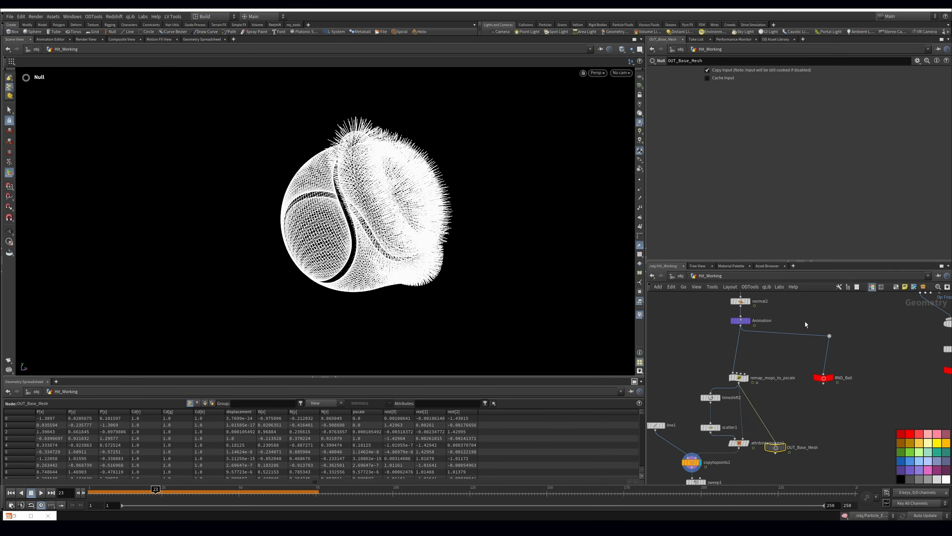
# In the Hit_Working network, display ripplesolver1 and enable its Velocity output attribute v.
pyautogui.click(804, 344)
pyautogui.click(787, 339)
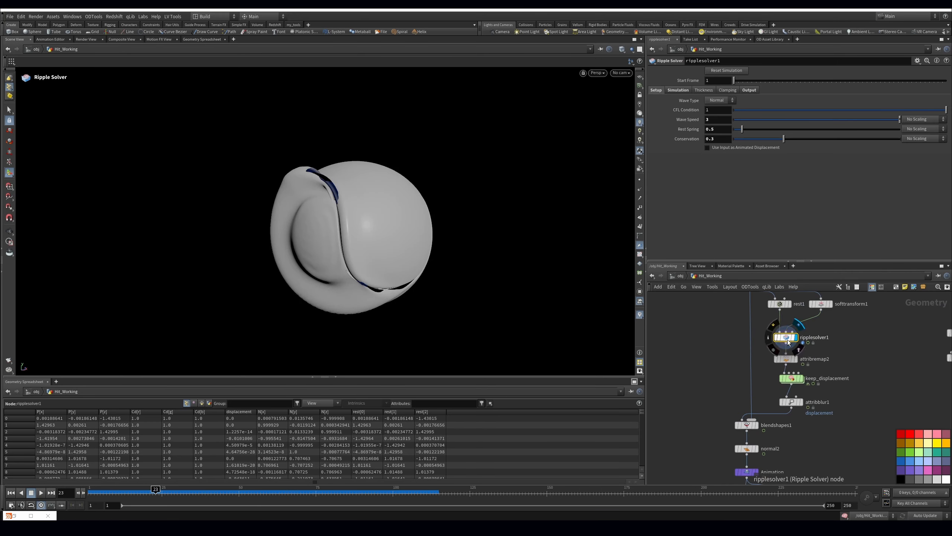
pyautogui.middleClick(787, 342)
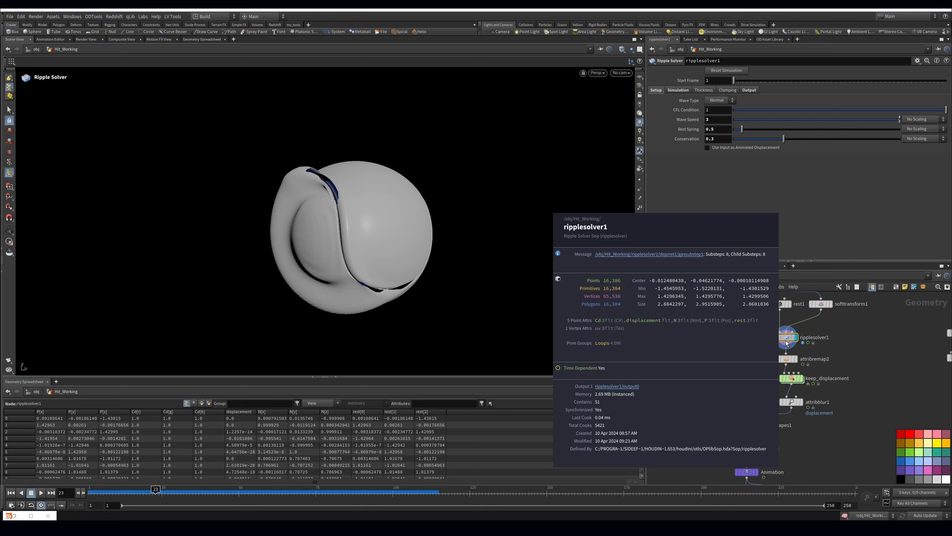
pyautogui.click(750, 90)
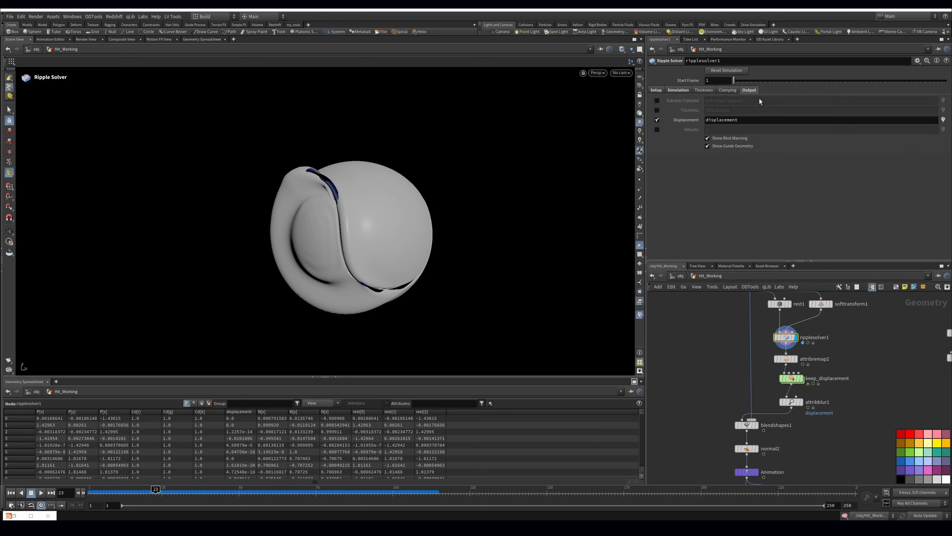
pyautogui.click(662, 132)
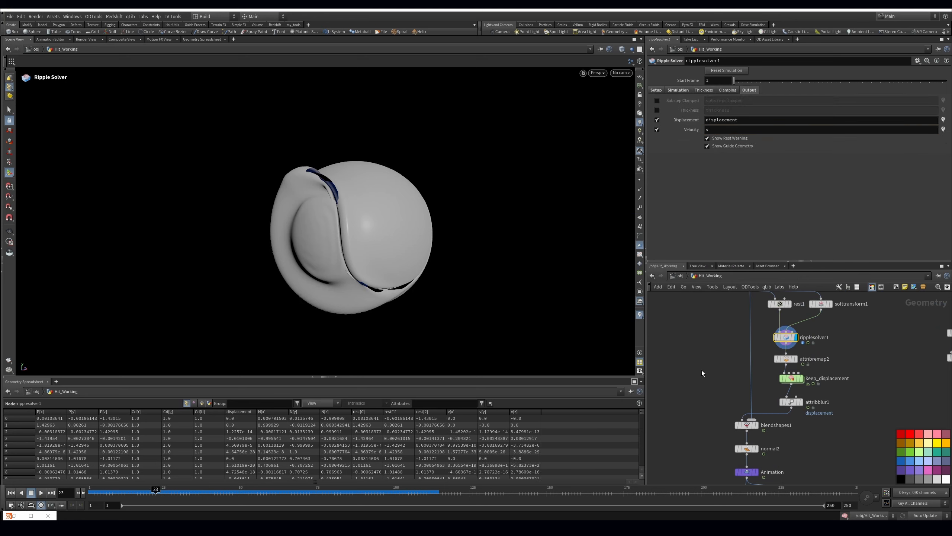
# Scrub the ripple to frame 47 and inspect the point attributes on keep_displacement and the node above it.
pyautogui.moveTo(832, 363); pyautogui.dragTo(838, 313, button='middle')
pyautogui.moveTo(130, 493); pyautogui.dragTo(230, 493)
pyautogui.middleClick(798, 330)
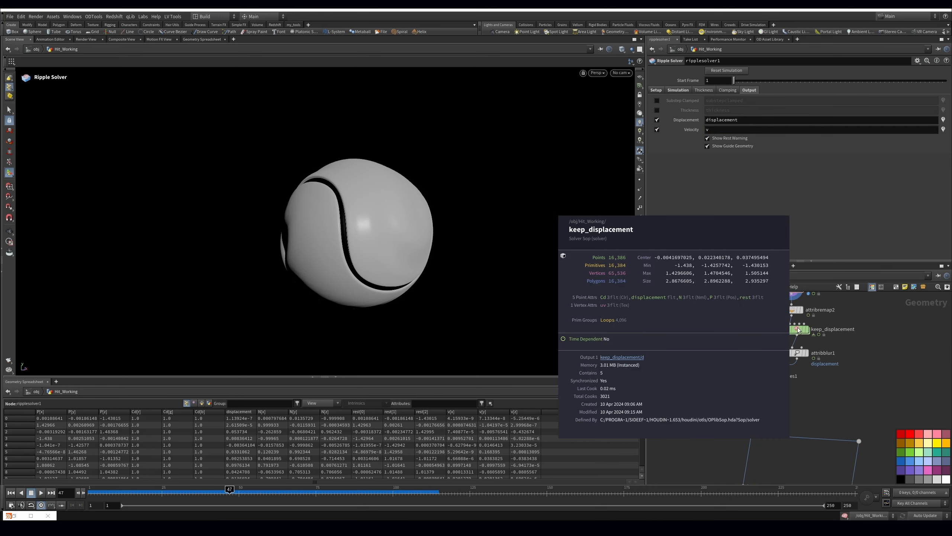
pyautogui.middleClick(798, 315)
# Inside the keep_displacement solver, add v to attribcopy1's Attribute Name so it reads "P v".
pyautogui.doubleClick(797, 329)
pyautogui.click(671, 362)
pyautogui.click(735, 137)
pyautogui.write('v')
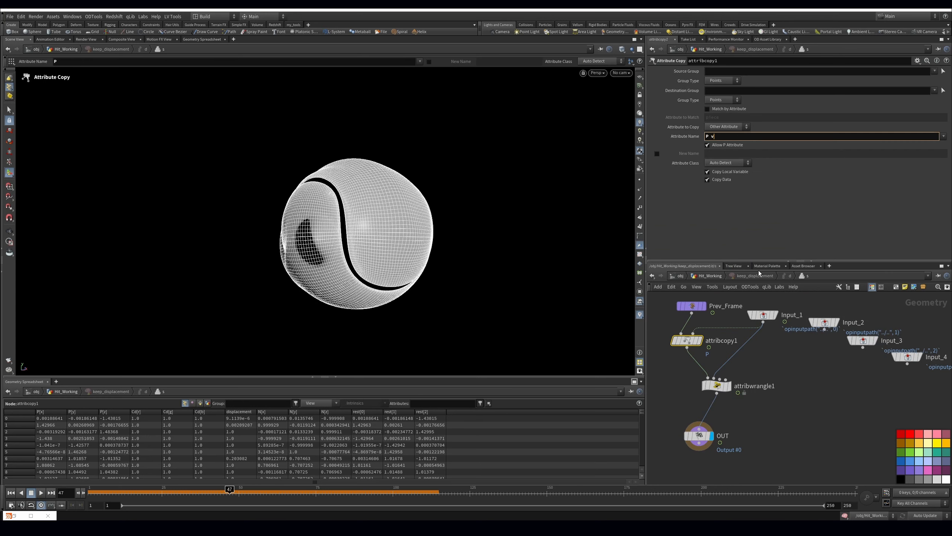
# Apply the Attribute Name edit, leave the keep_displacement solver and go into the Particle_Explosion network.
pyautogui.press('Return')
pyautogui.click(706, 278)
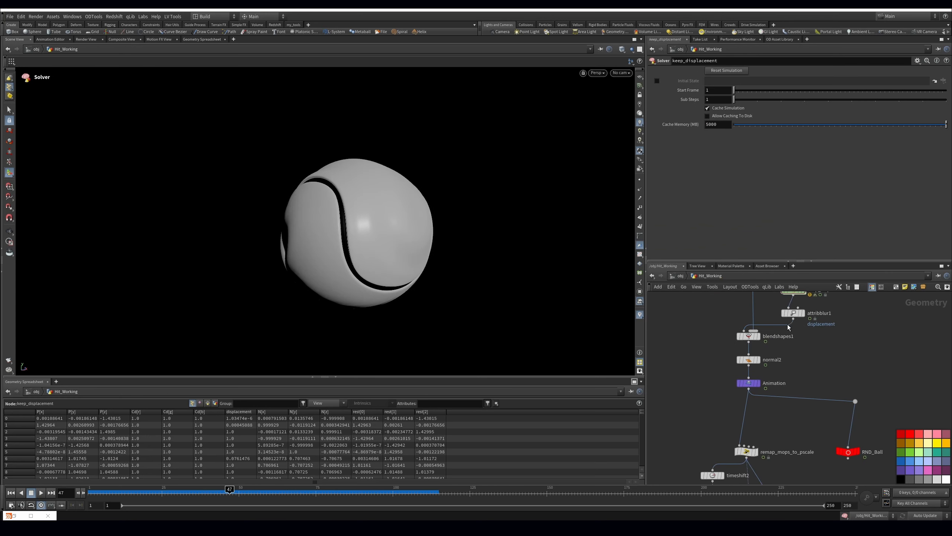
pyautogui.click(680, 276)
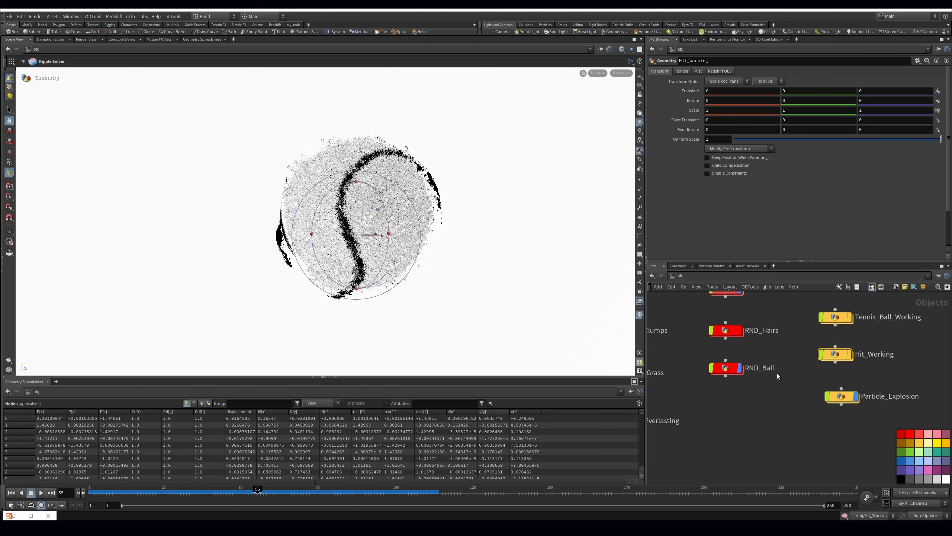
pyautogui.doubleClick(848, 398)
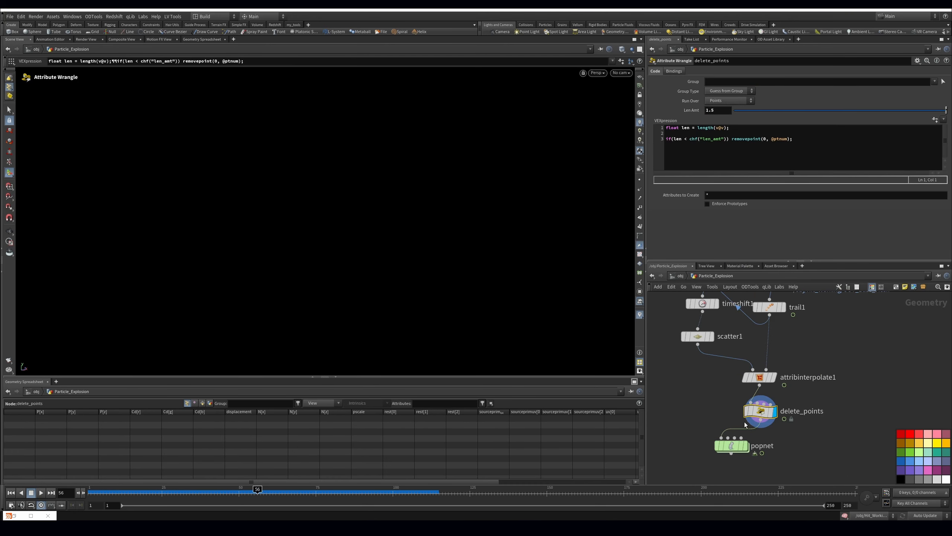
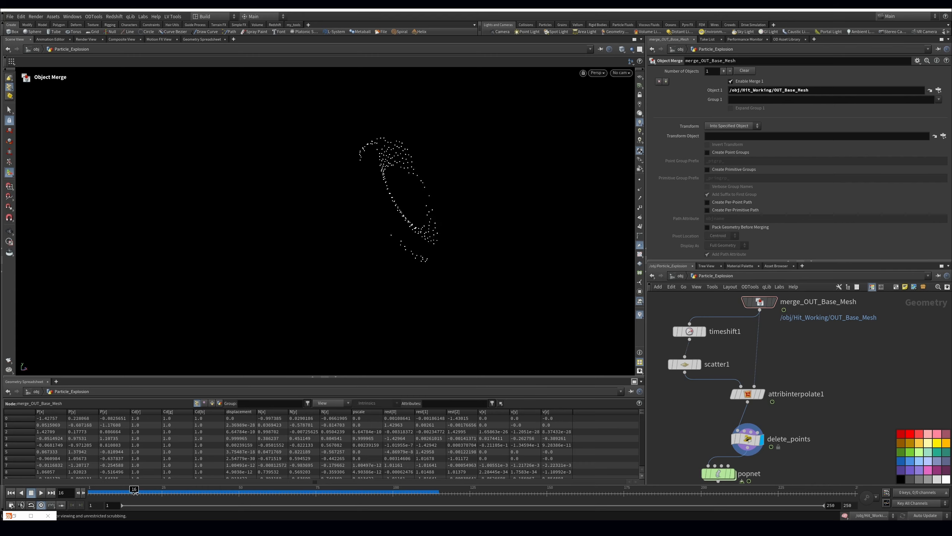
# Display popnet, play the particle simulation from the start and scrub through it to frame 15.
pyautogui.moveTo(133, 495); pyautogui.dragTo(217, 495)
pyautogui.moveTo(791, 432); pyautogui.dragTo(802, 374, button='middle')
pyautogui.click(729, 416)
pyautogui.click(744, 416)
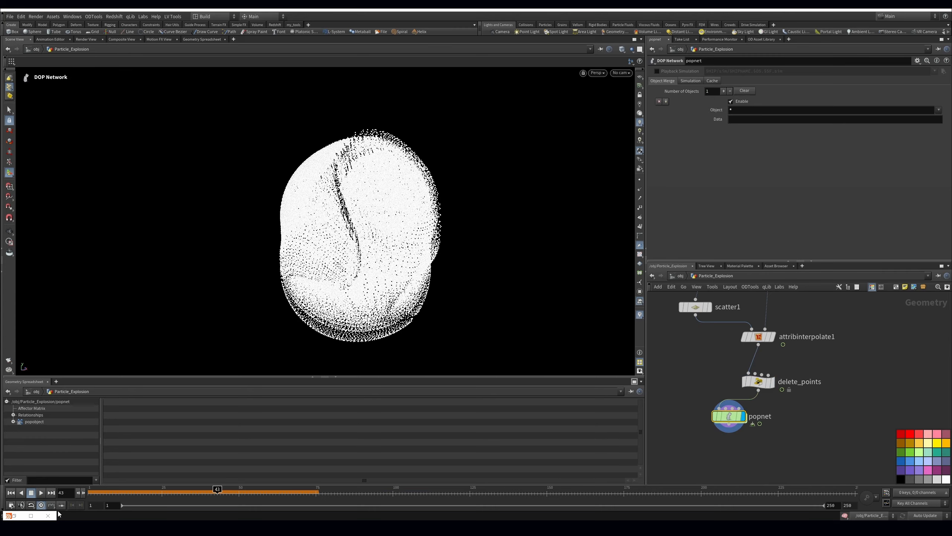
pyautogui.click(42, 492)
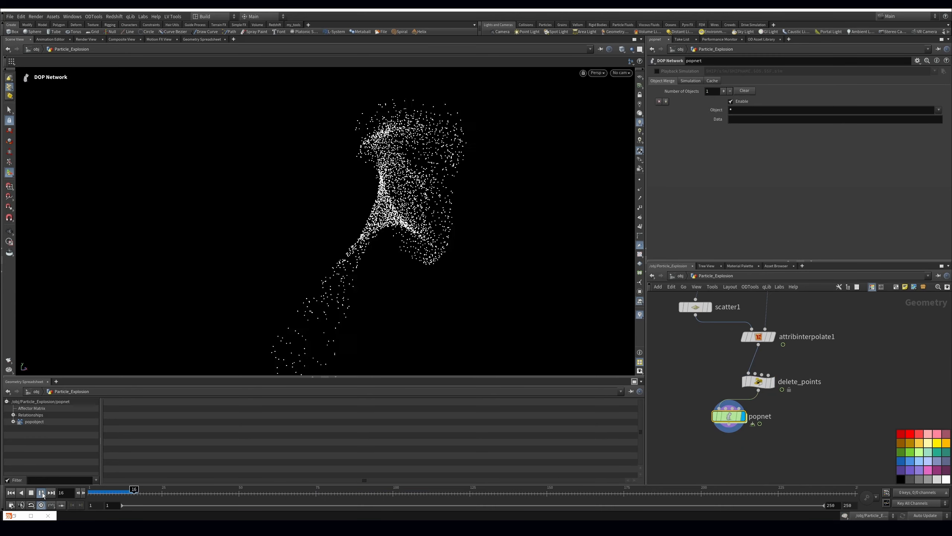
pyautogui.press('Escape')
pyautogui.keyDown('alt'); pyautogui.moveTo(300, 314); pyautogui.dragTo(291, 314); pyautogui.keyUp('alt')
pyautogui.moveTo(95, 493); pyautogui.dragTo(132, 499)
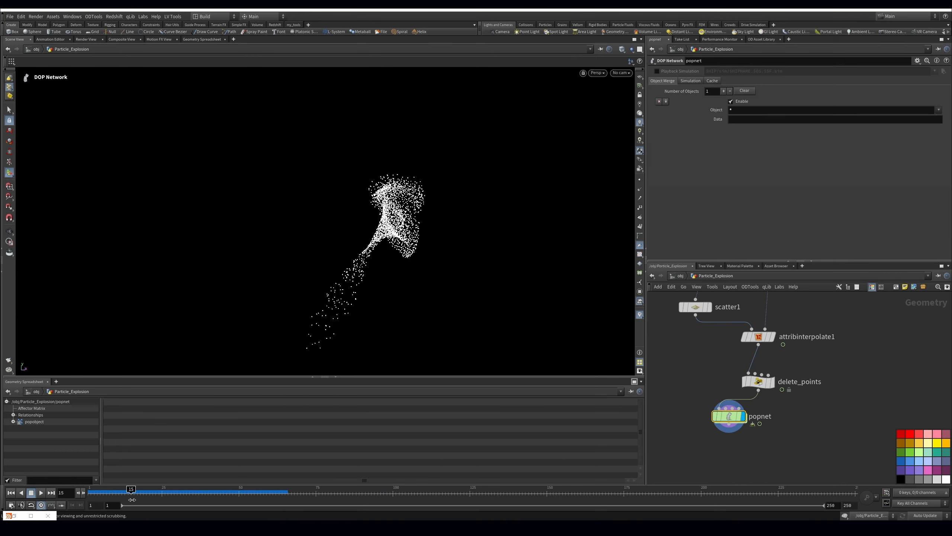
# Insert an Attribute Wrangle between delete_points and popnet and name it set_velocity.
pyautogui.middleClick(755, 384)
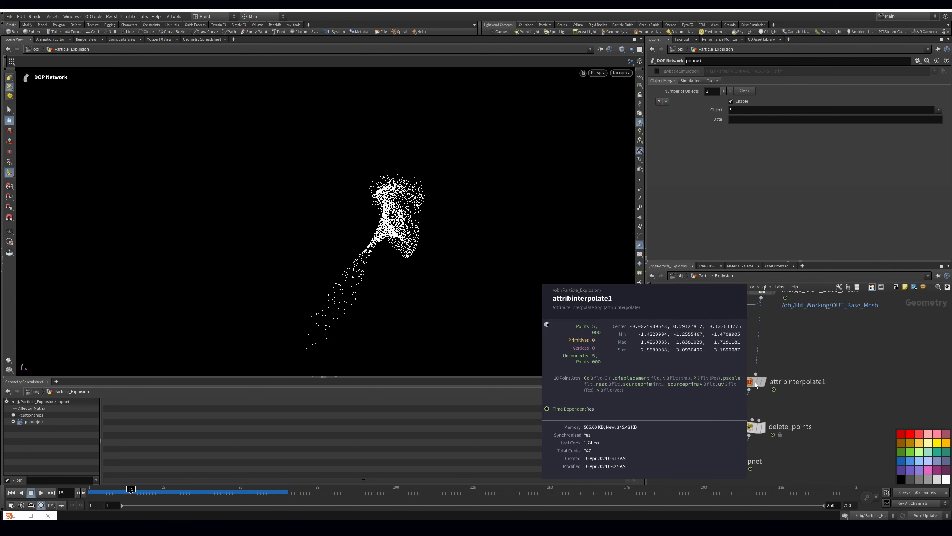
pyautogui.click(757, 427)
pyautogui.moveTo(806, 442); pyautogui.dragTo(814, 397, button='middle')
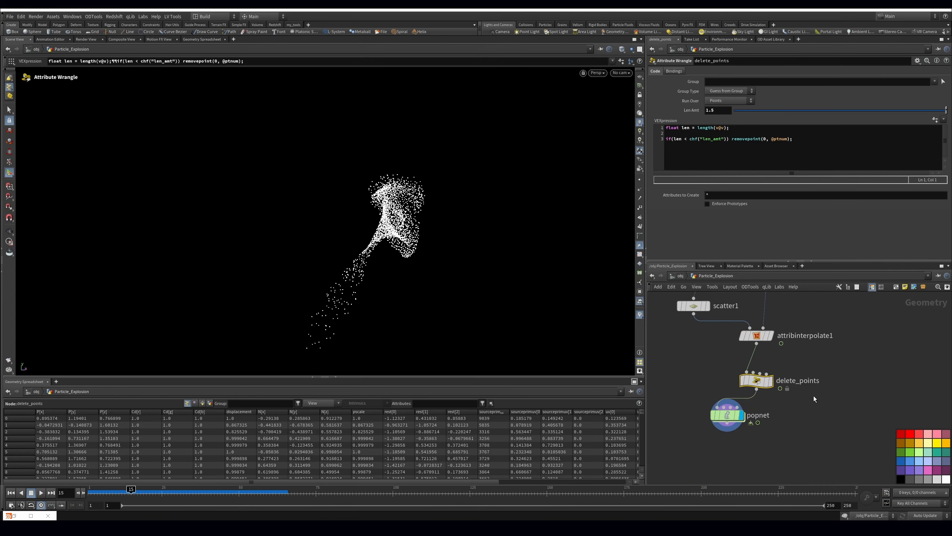
pyautogui.press('Tab')
pyautogui.write('aw')
pyautogui.click(883, 117)
pyautogui.click(747, 396)
pyautogui.click(799, 415)
pyautogui.moveTo(831, 416); pyautogui.dragTo(713, 431)
pyautogui.write('set')
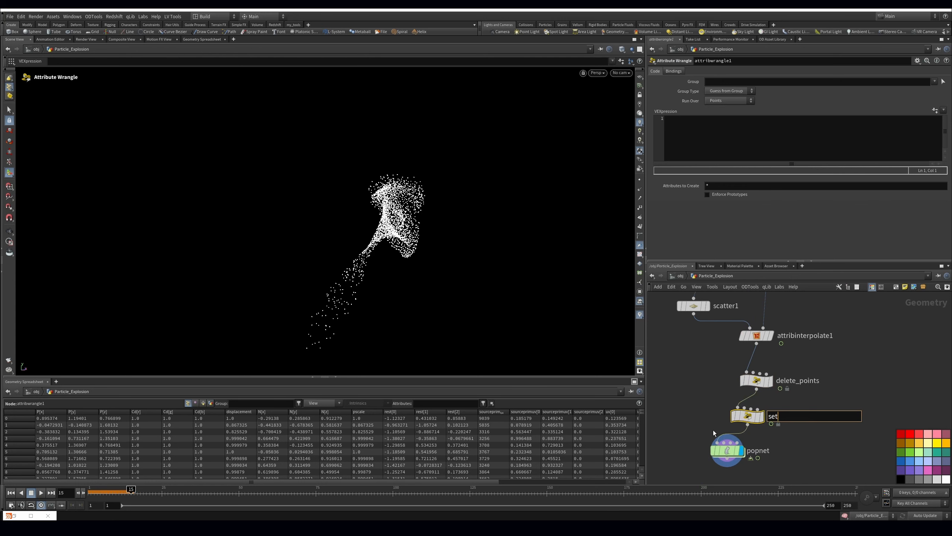
pyautogui.write('_velocity')
pyautogui.press('Return')
# Write "v@v = v@N;" in set_velocity's VEXpression and replay the simulation to check the emission.
pyautogui.click(764, 149)
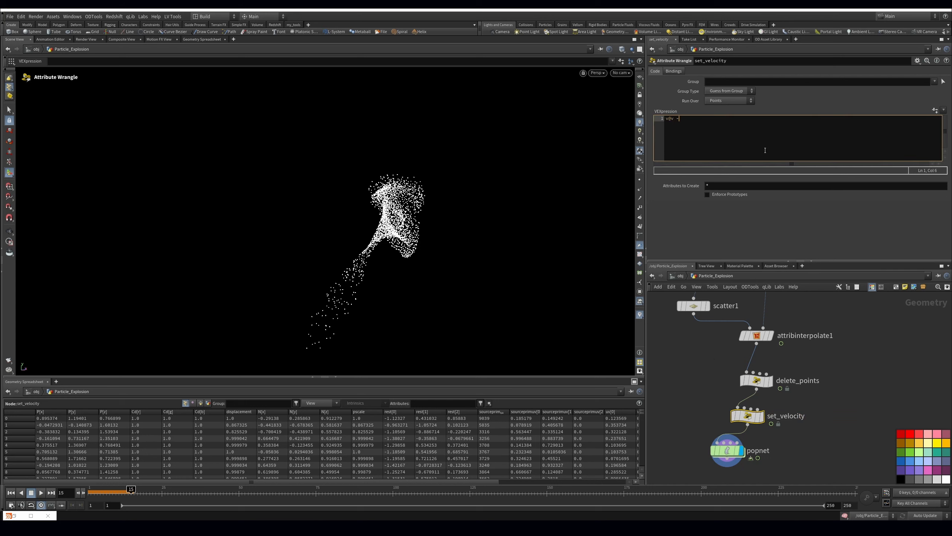
pyautogui.write('v@v = v@N;')
pyautogui.click(11, 492)
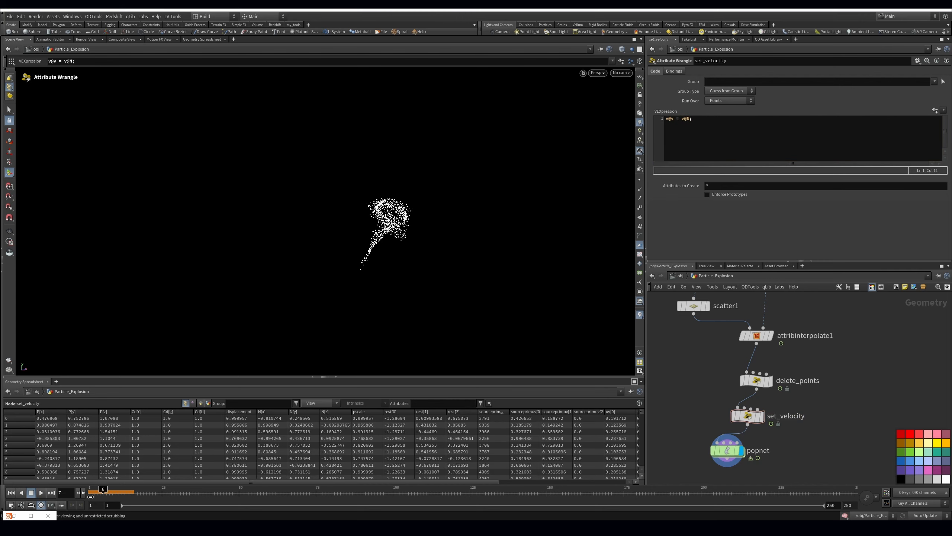
pyautogui.click(41, 493)
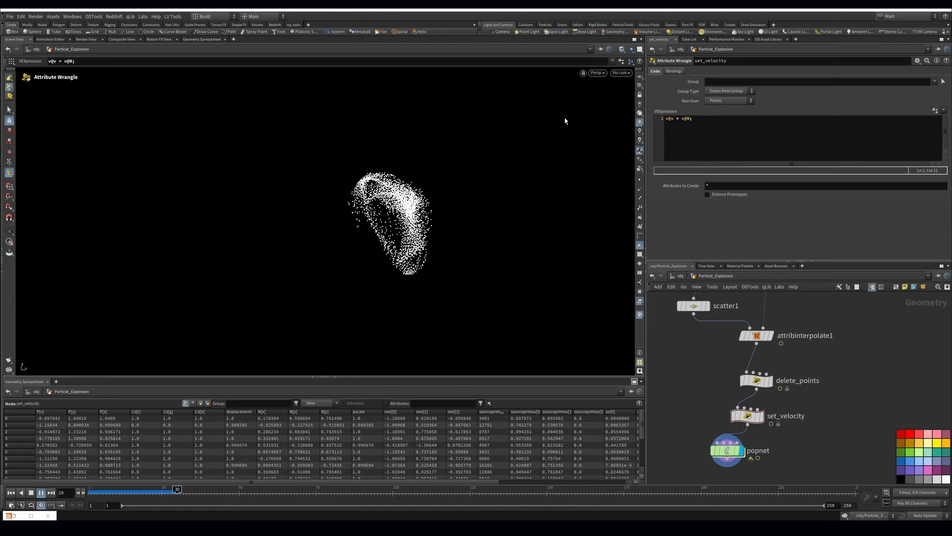
pyautogui.moveTo(212, 497); pyautogui.dragTo(261, 493)
# Insert a Point Velocity node between set_velocity and popnet.
pyautogui.scroll(-2, 781, 387)
pyautogui.press('Tab')
pyautogui.write('at')
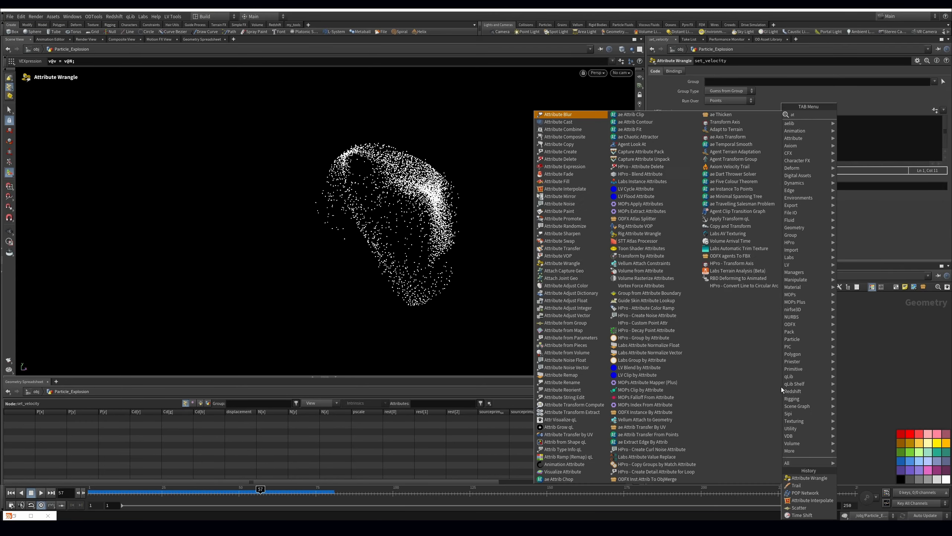
pyautogui.press('BackSpace')
pyautogui.press('BackSpace')
pyautogui.write('pooin')
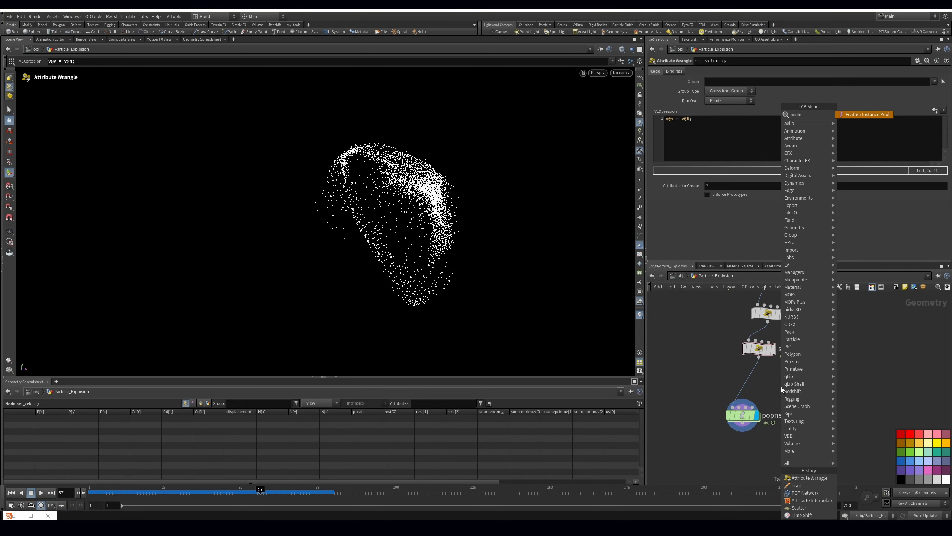
pyautogui.press('BackSpace')
pyautogui.press('BackSpace')
pyautogui.press('BackSpace')
pyautogui.write('iun')
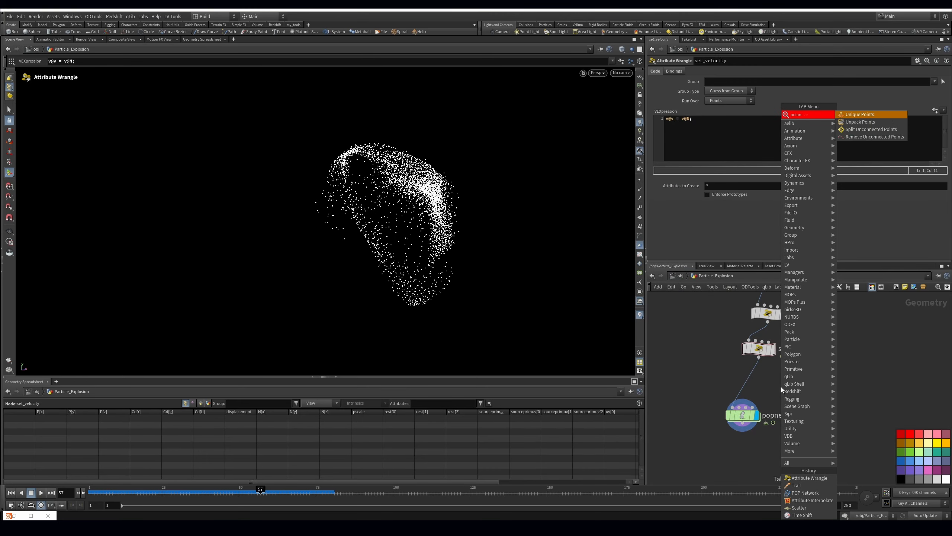
pyautogui.press('BackSpace')
pyautogui.press('BackSpace')
pyautogui.write('ntv')
pyautogui.press('Return')
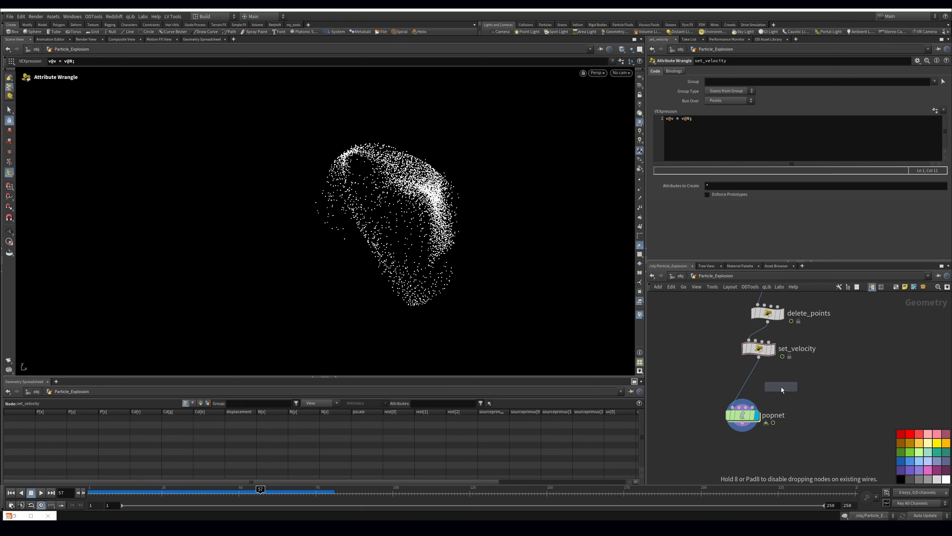
pyautogui.click(747, 381)
# Set up pointvelocity1 with Add Curl Noise enabled, play the simulation and return to frame 1.
pyautogui.click(735, 108)
pyautogui.click(736, 116)
pyautogui.click(675, 97)
pyautogui.click(708, 106)
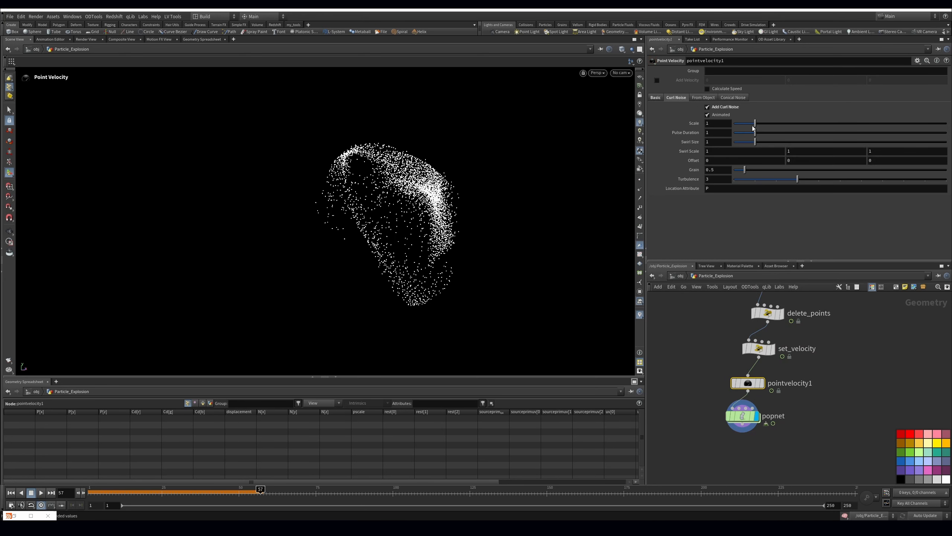
pyautogui.click(12, 506)
pyautogui.click(41, 492)
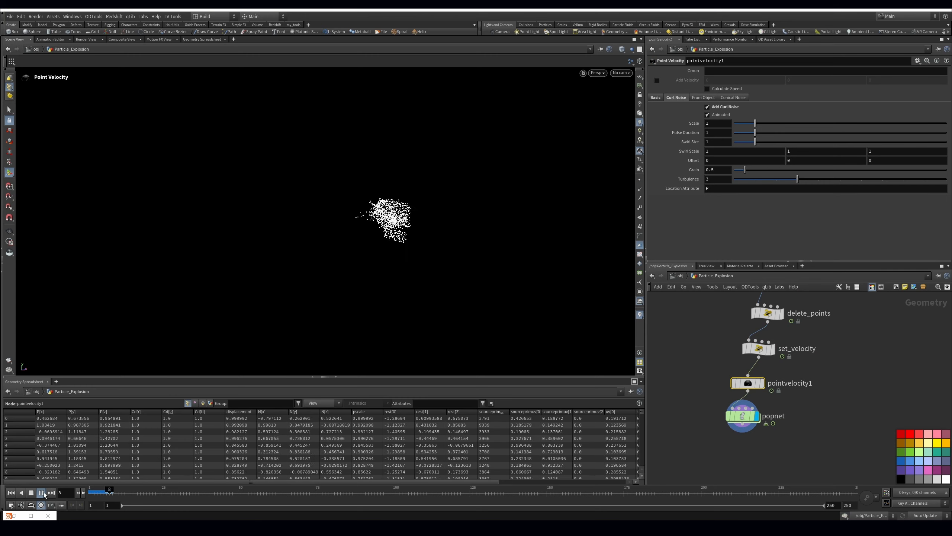
pyautogui.moveTo(54, 496); pyautogui.dragTo(52, 495)
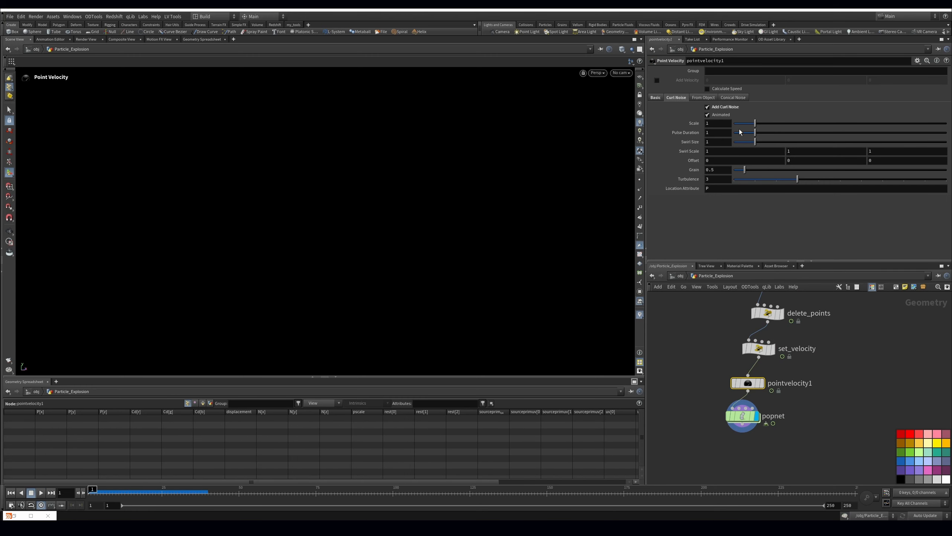
# Tune pointvelocity1's curl noise to Scale 0.75, Pulse Duration 2.47 and Swirl Size 1.73, replaying the simulation.
pyautogui.moveTo(752, 126); pyautogui.dragTo(813, 142)
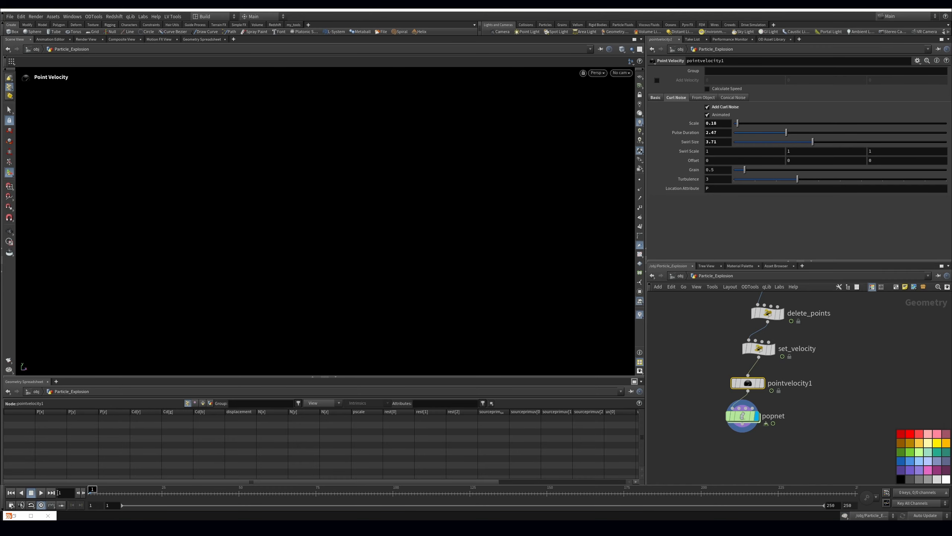
pyautogui.click(41, 494)
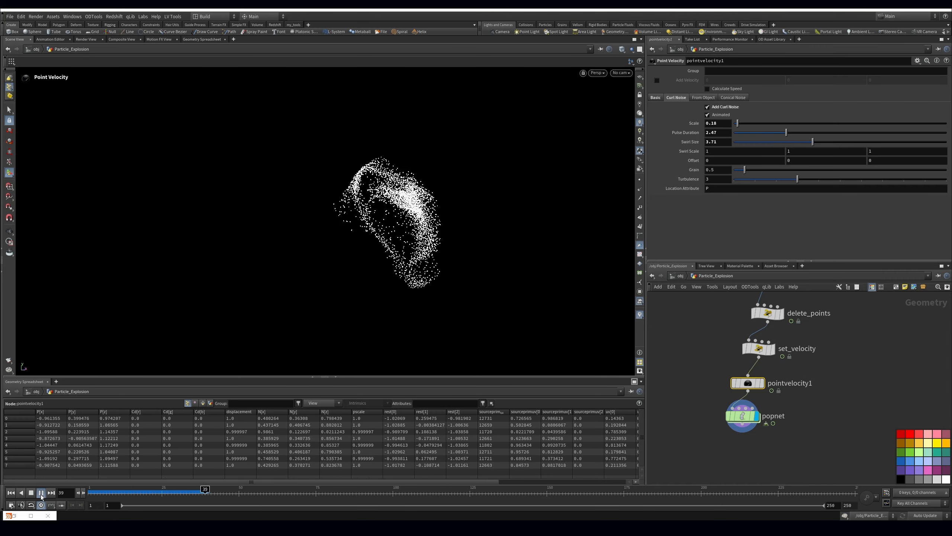
pyautogui.click(41, 494)
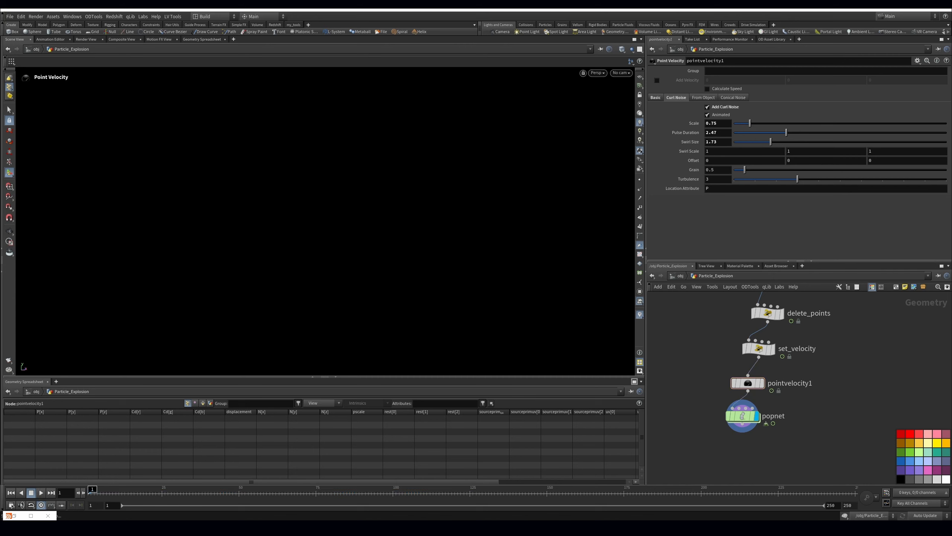
pyautogui.click(41, 492)
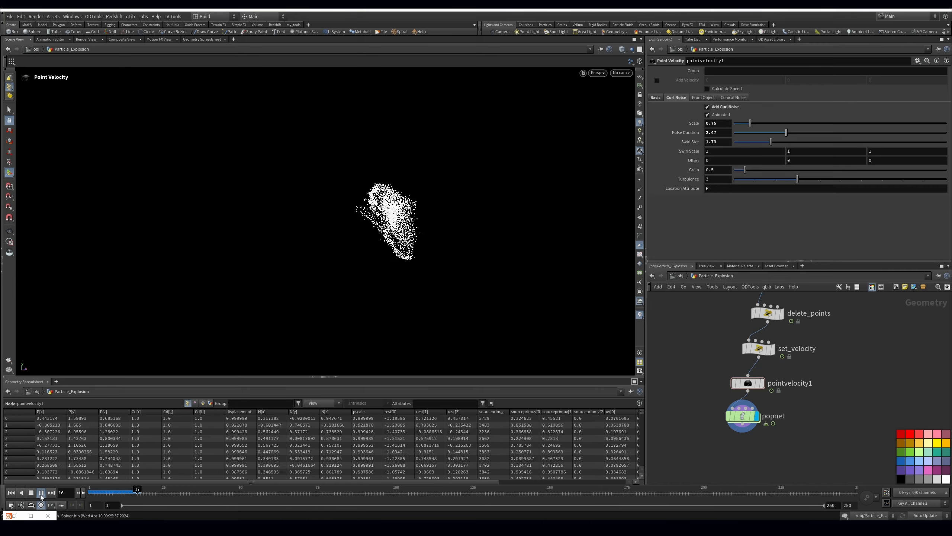
pyautogui.click(40, 495)
# Inside popnet, delete the wire_pops_into_here merge and insert a POP Wind between source_first_input and popsolver.
pyautogui.doubleClick(742, 416)
pyautogui.click(844, 373)
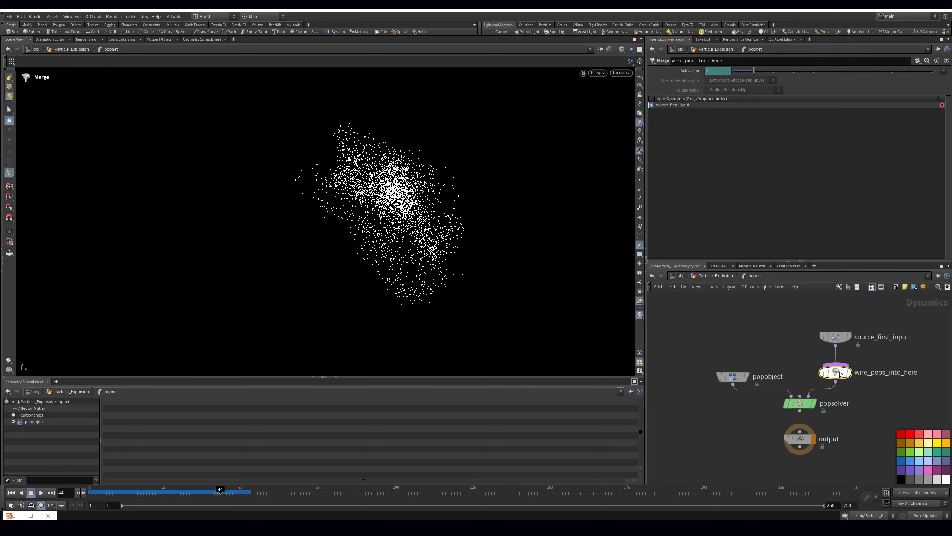
pyautogui.press('Delete')
pyautogui.press('Tab')
pyautogui.write('pop')
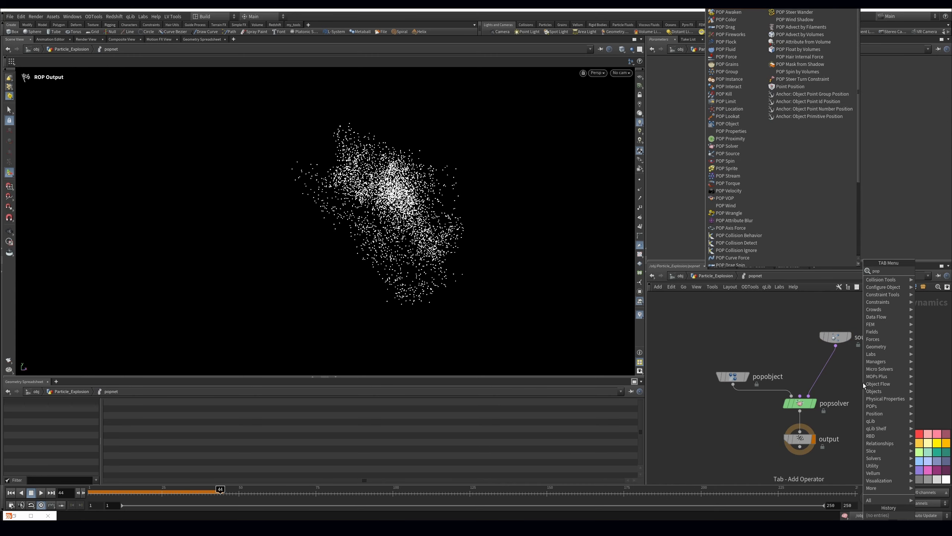
pyautogui.press('Return')
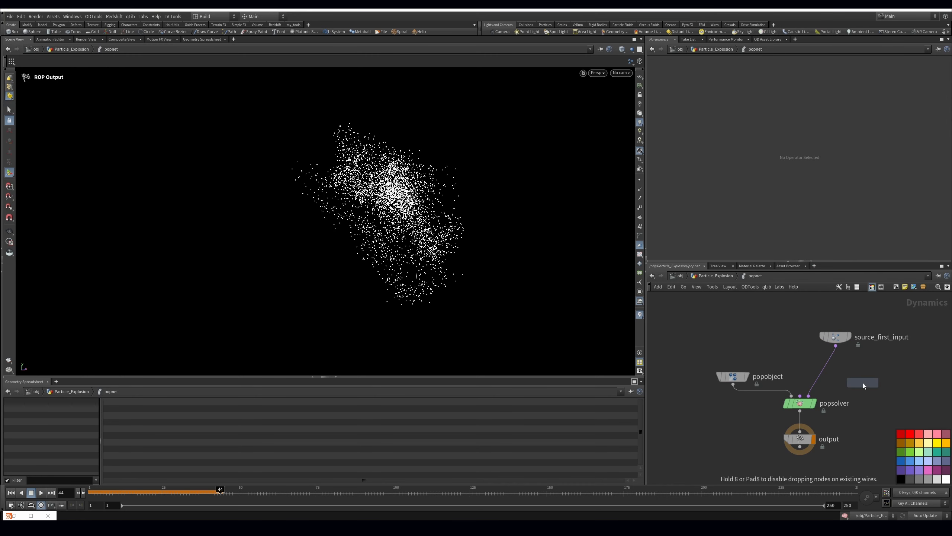
pyautogui.click(838, 360)
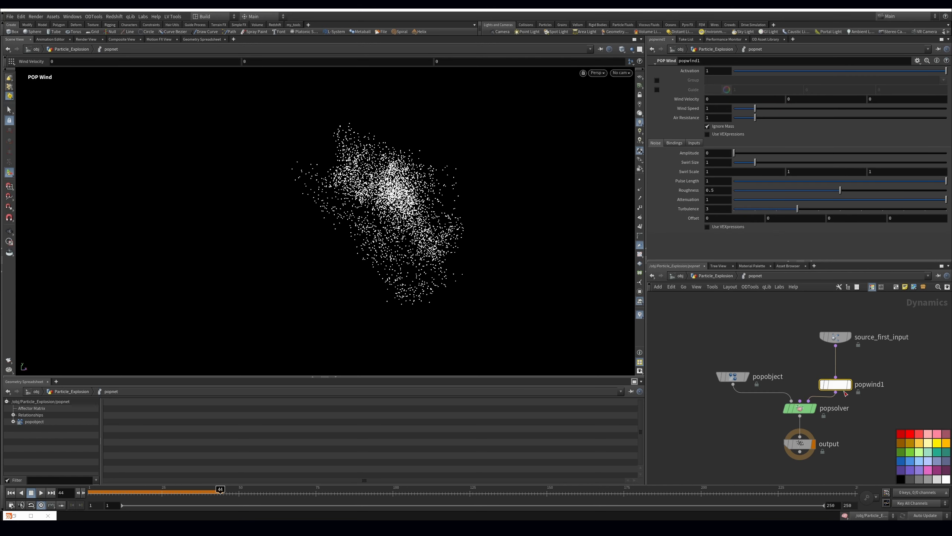
# Set popwind1's noise Amplitude to 1.35 and Swirl Size to 1.98, and play the simulation from the start.
pyautogui.moveTo(744, 154); pyautogui.dragTo(759, 158)
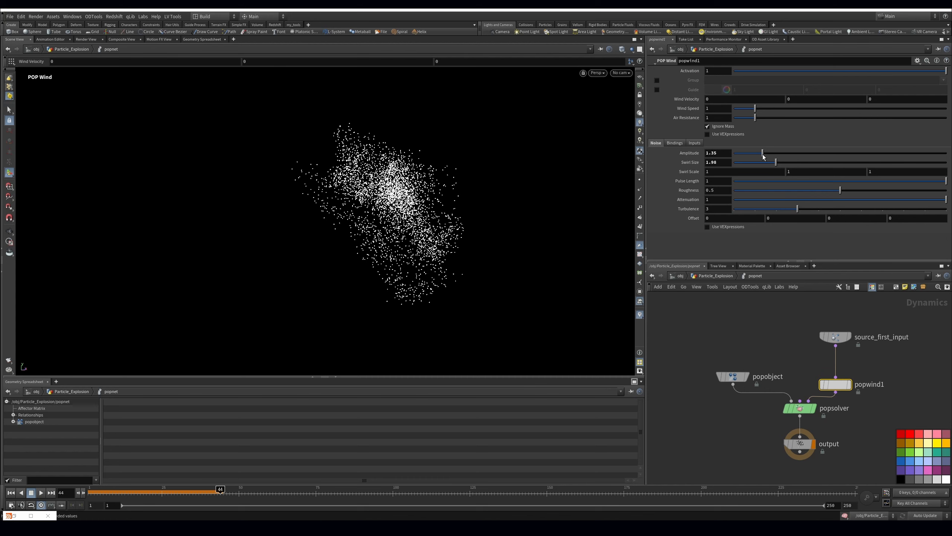
pyautogui.moveTo(747, 315); pyautogui.dragTo(742, 326, button='middle')
pyautogui.moveTo(137, 493); pyautogui.dragTo(88, 493)
pyautogui.click(42, 494)
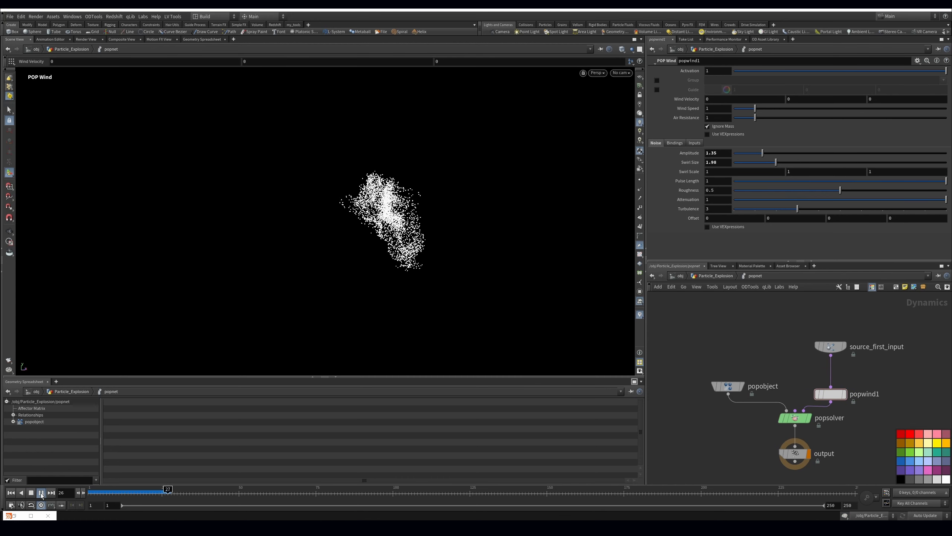
pyautogui.click(41, 494)
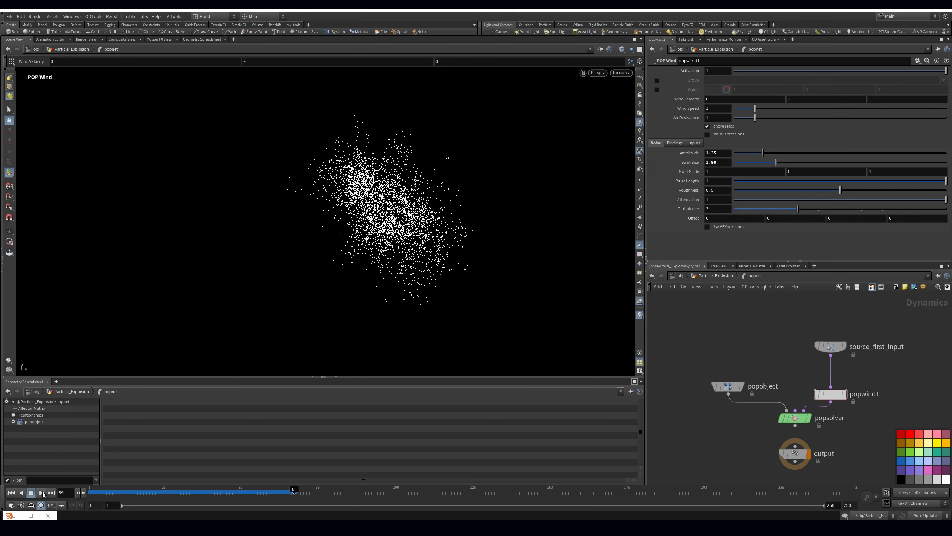
# Move popwind1 slightly up in the network and lower its noise Amplitude to 0.93.
pyautogui.moveTo(856, 400); pyautogui.dragTo(827, 393, button='middle')
pyautogui.moveTo(827, 393); pyautogui.dragTo(827, 385)
pyautogui.moveTo(762, 154); pyautogui.dragTo(754, 155)
# Make room below popwind1 and insert a POP Drag node between it and popsolver.
pyautogui.moveTo(775, 325); pyautogui.dragTo(814, 351)
pyautogui.click(827, 380)
pyautogui.click(805, 379)
pyautogui.click(816, 374)
pyautogui.press('Tab')
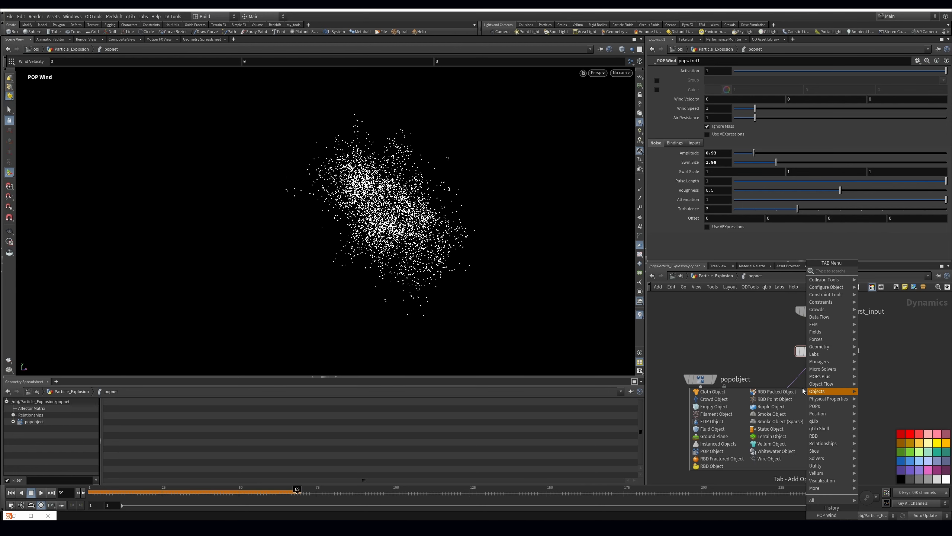
pyautogui.write('popdrag')
pyautogui.press('Return')
pyautogui.press('Return')
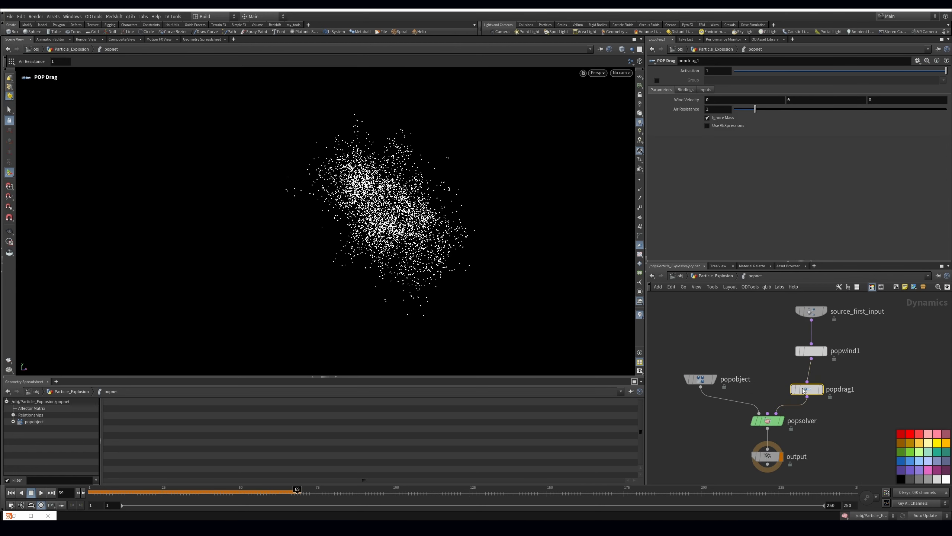
# Return to the Particle_Explosion network, move popnet down and lower pointvelocity1's curl noise Scale to 0.39.
pyautogui.press('u')
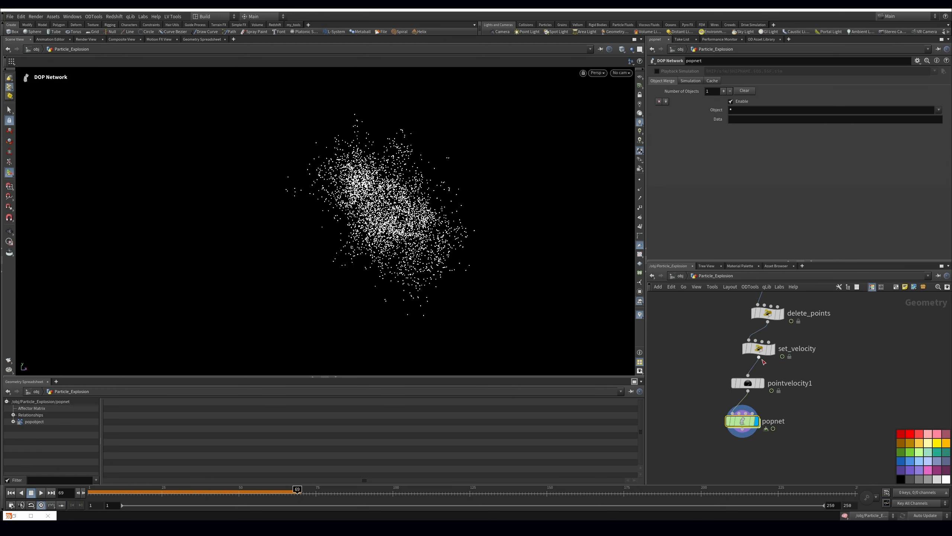
pyautogui.moveTo(742, 421); pyautogui.dragTo(744, 437)
pyautogui.click(748, 382)
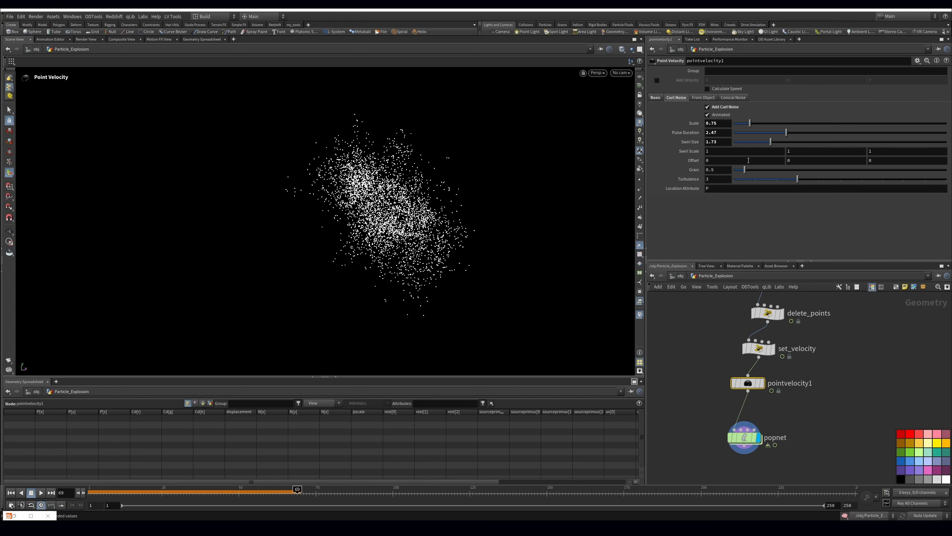
pyautogui.moveTo(748, 125); pyautogui.dragTo(741, 125)
# Insert an Attribute Adjust Vector node on the wire between pointvelocity1 and popnet.
pyautogui.click(793, 415)
pyautogui.press('Tab')
pyautogui.write('attad')
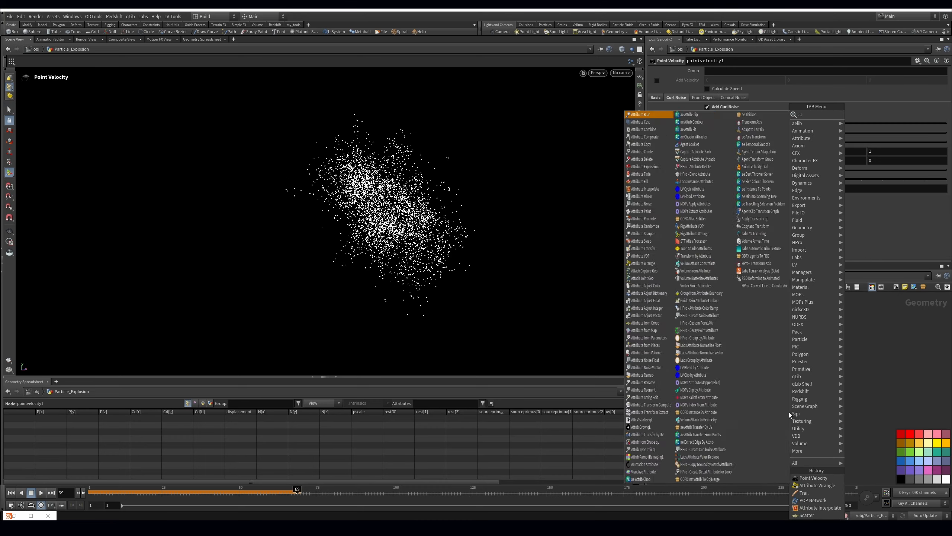
pyautogui.click(890, 144)
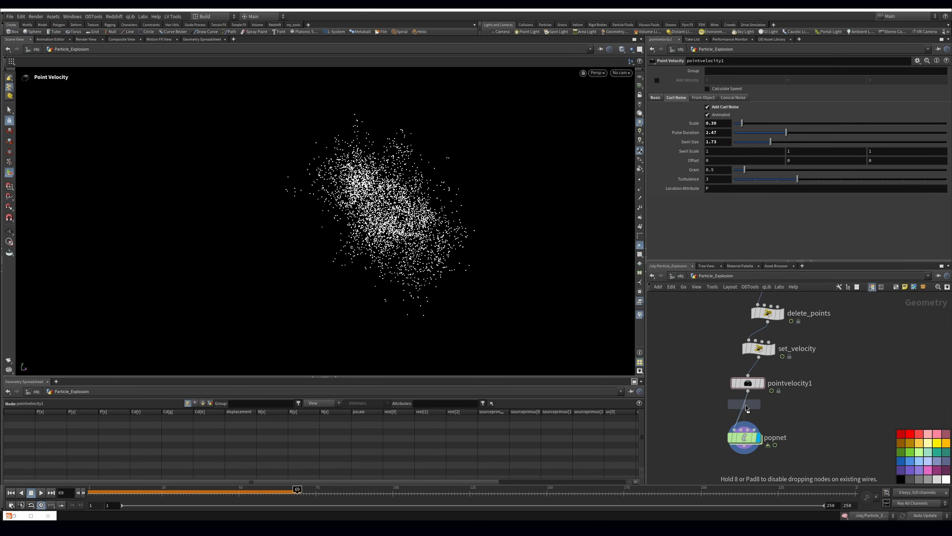
pyautogui.click(746, 405)
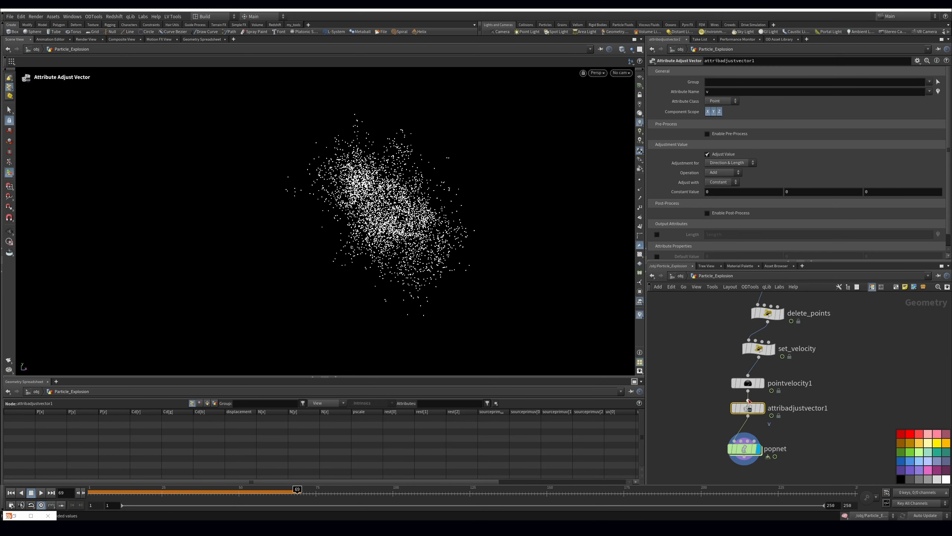
# Set attribadjustvector1 to adjust Length Only with a Constant Value of 2, and play the simulation from the first frame.
pyautogui.click(725, 164)
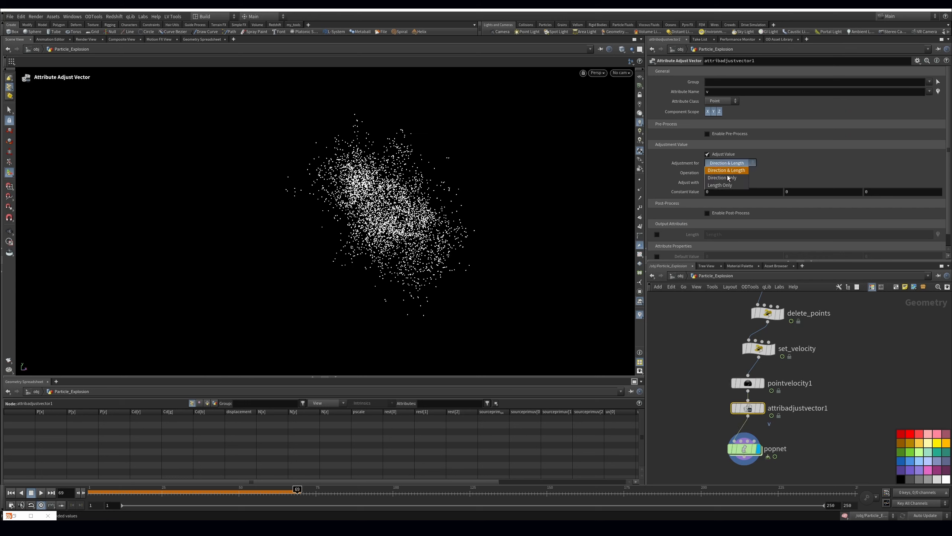
pyautogui.click(728, 185)
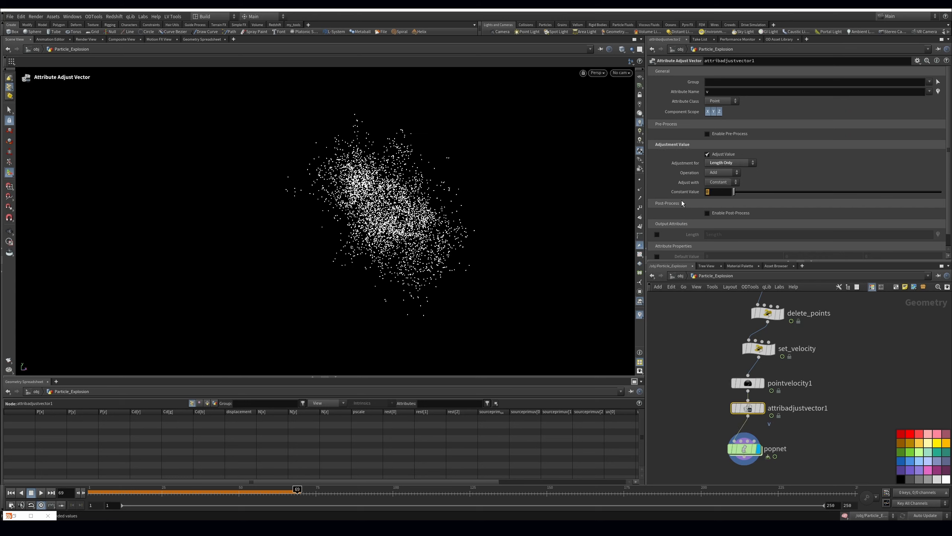
pyautogui.write('2')
pyautogui.press('Return')
pyautogui.hotkey('ctrl', 'Up')
pyautogui.click(41, 493)
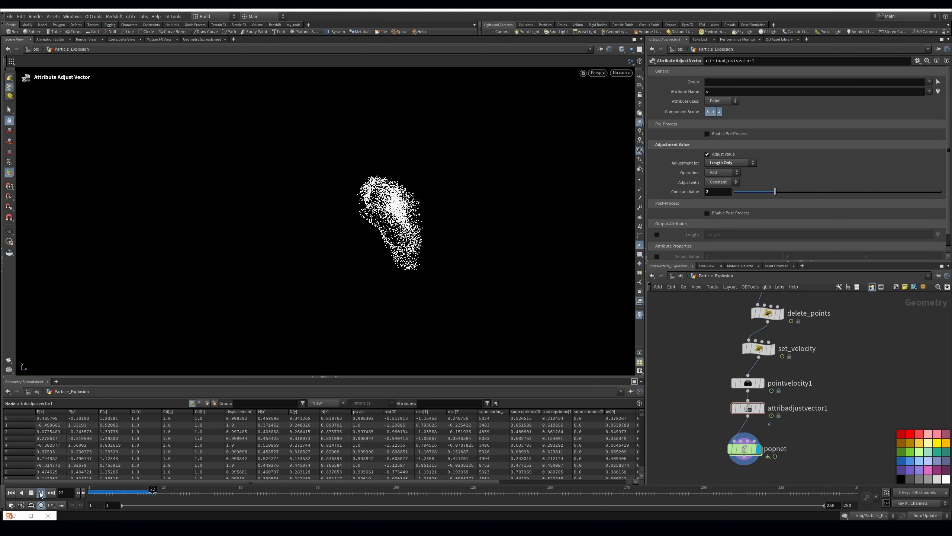
# Raise attribadjustvector1's Constant Value to 4 and replay the simulation from the first frame.
pyautogui.hotkey('ctrl', 'Up')
pyautogui.doubleClick(709, 191)
pyautogui.write('4')
pyautogui.press('Return')
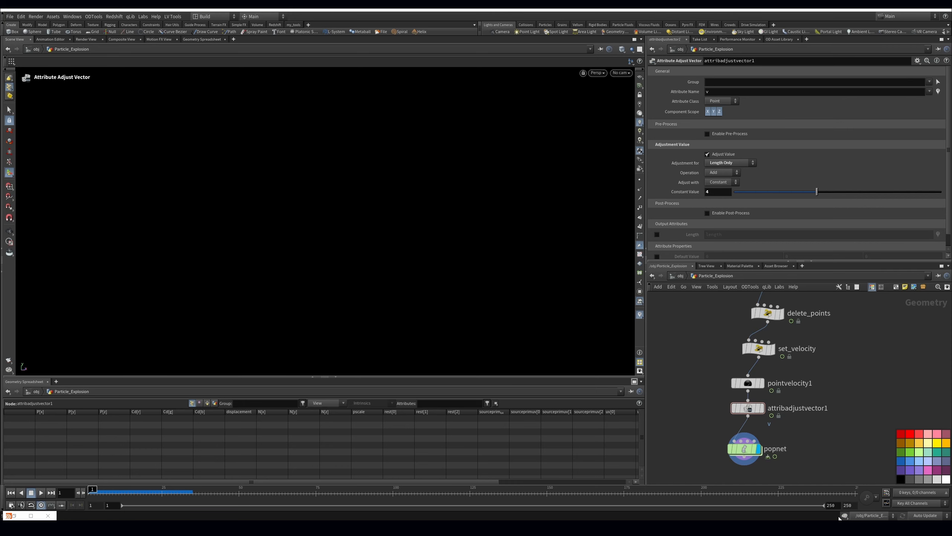
pyautogui.click(43, 495)
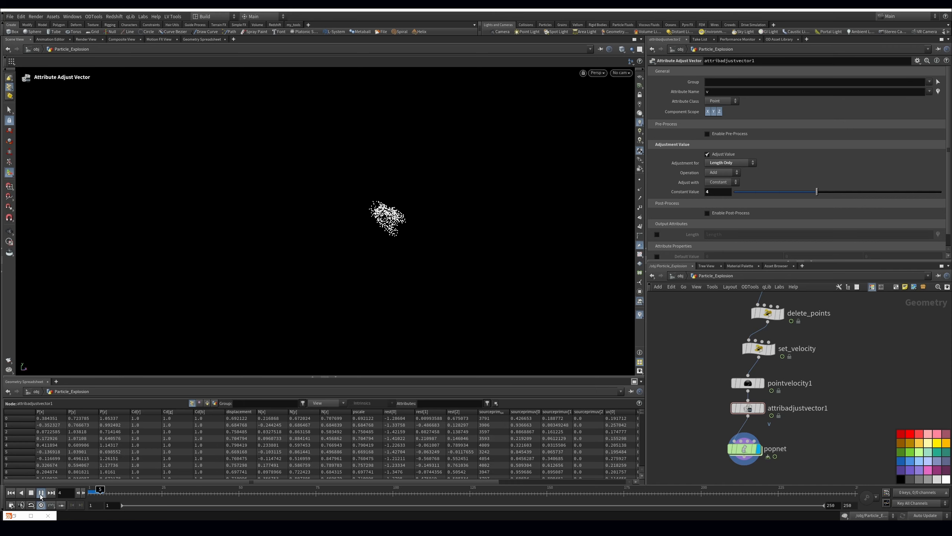
pyautogui.click(40, 496)
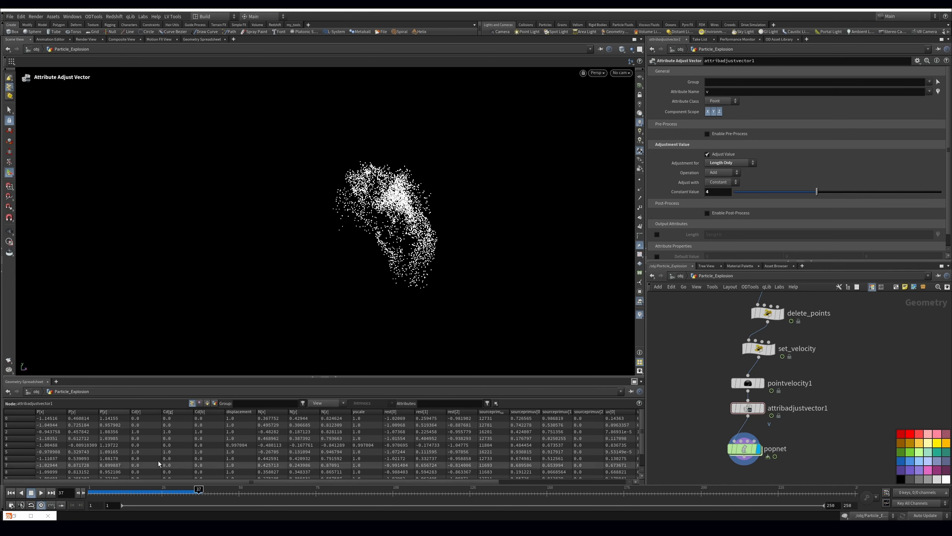
# Rewind to the first frame, enter popnet and set popdrag1's Air Resistance to 1.2.
pyautogui.hotkey('ctrl', 'Up')
pyautogui.doubleClick(740, 450)
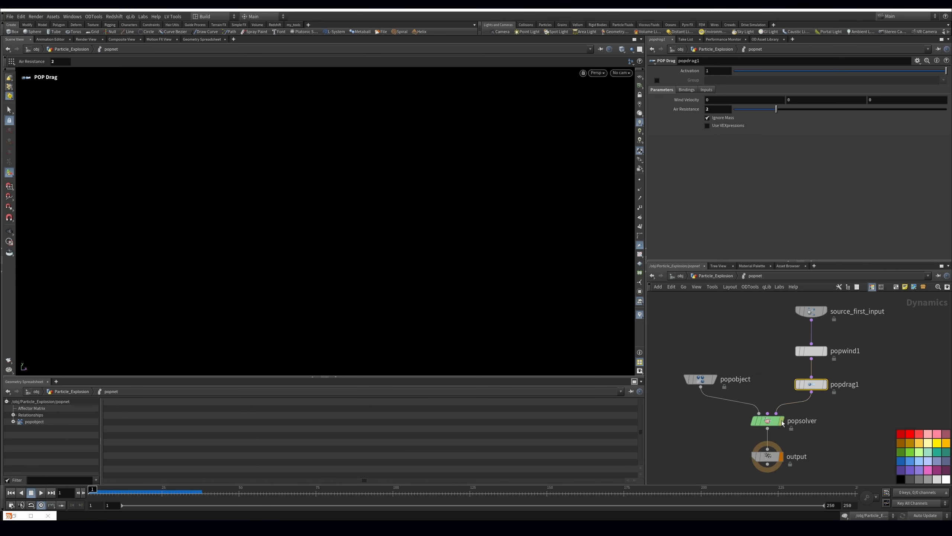
pyautogui.write('1.2')
pyautogui.press('Return')
# Tidy the popnet layout and insert a POP Spin node between source_first_input and popwind1.
pyautogui.press('l')
pyautogui.press('Tab')
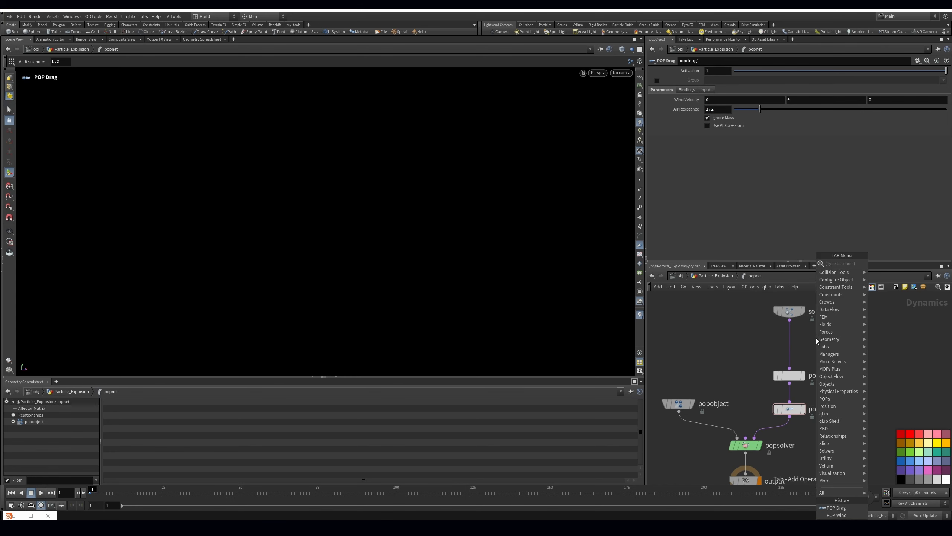
pyautogui.write('pop sp')
pyautogui.press('Return')
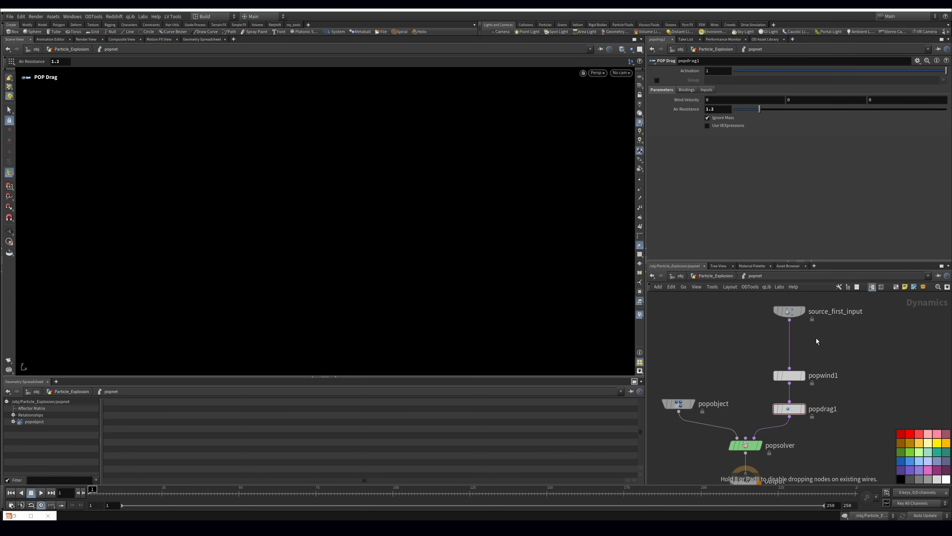
pyautogui.click(816, 337)
# Back in Particle_Explosion, add a Tube node beside popnet with Radius Scale 0.068 and Height 9.44.
pyautogui.click(714, 275)
pyautogui.moveTo(696, 409); pyautogui.dragTo(746, 337, button='middle')
pyautogui.press('Tab')
pyautogui.write('tube')
pyautogui.press('Return')
pyautogui.click(731, 376)
pyautogui.moveTo(732, 376); pyautogui.dragTo(701, 356)
pyautogui.moveTo(755, 160)
pyautogui.mouseDown()
pyautogui.moveTo(734, 161)
pyautogui.moveTo(902, 161)
pyautogui.moveTo(740, 151)
pyautogui.moveTo(748, 151)
pyautogui.mouseUp()
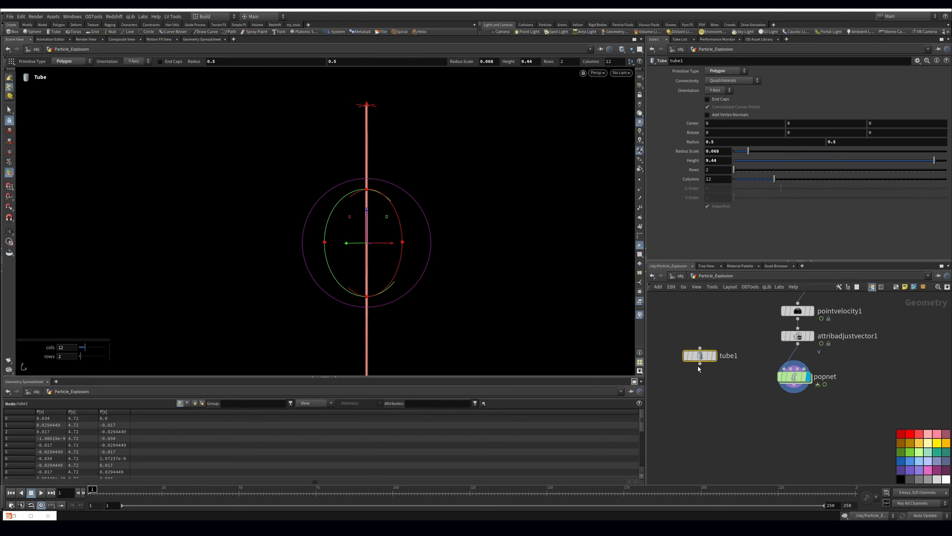
# Add a Copy to Points node fed by tube1 and popnet, display it and scrub forward through the simulation.
pyautogui.click(698, 404)
pyautogui.press('Tab')
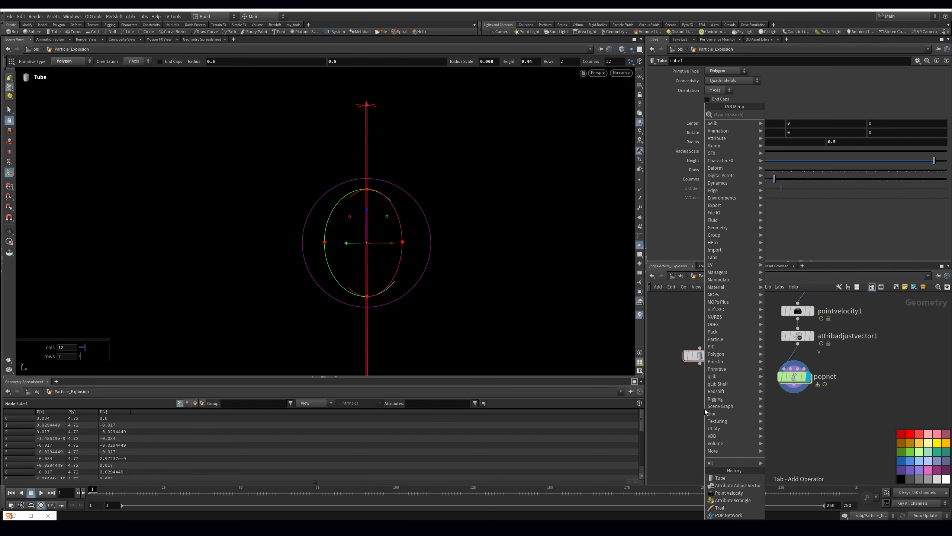
pyautogui.write('copyto')
pyautogui.press('Down')
pyautogui.press('Return')
pyautogui.click(782, 478)
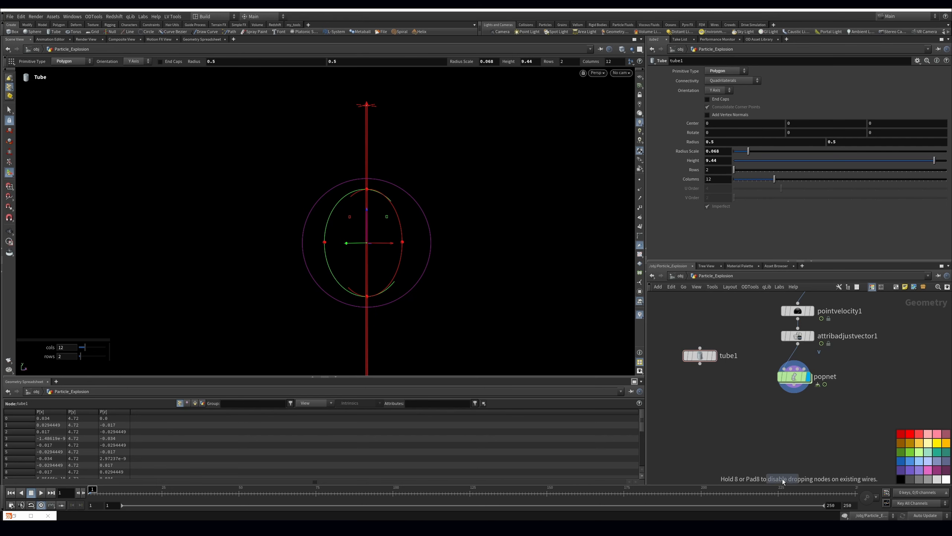
pyautogui.moveTo(700, 364); pyautogui.dragTo(774, 469)
pyautogui.moveTo(794, 385); pyautogui.dragTo(740, 428)
pyautogui.press('r')
pyautogui.click(727, 428)
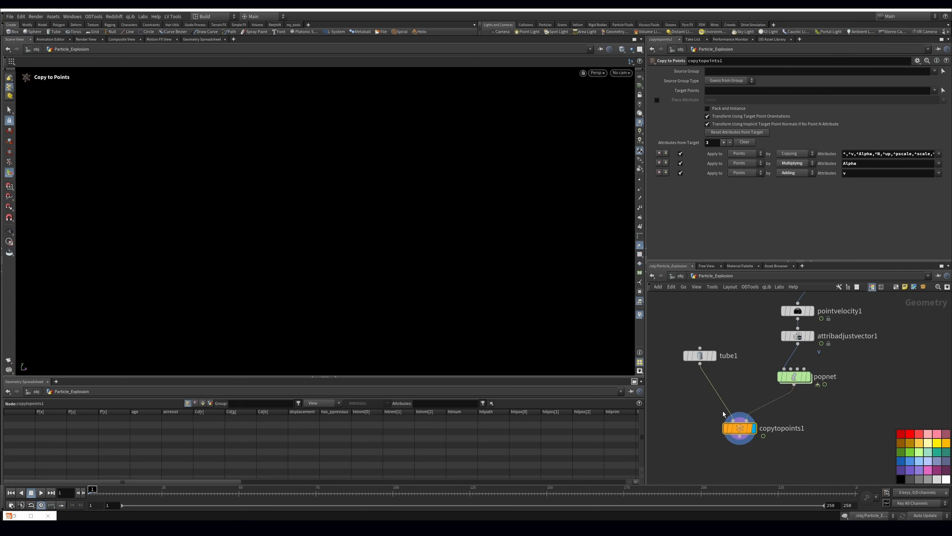
pyautogui.moveTo(91, 494); pyautogui.dragTo(155, 490)
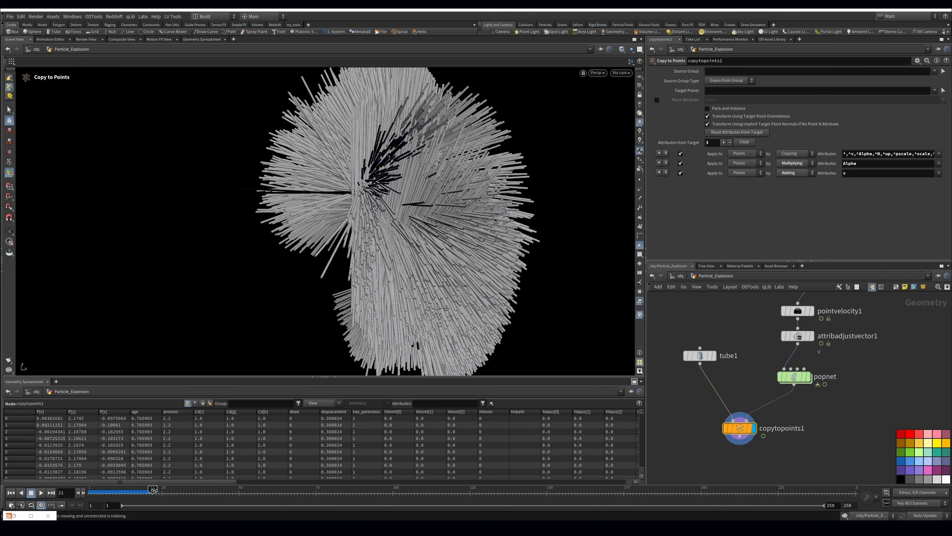
# Reduce tube1's Height to 0.82, scrub to frame 46 and move copytopoints1 lower in the network.
pyautogui.click(709, 356)
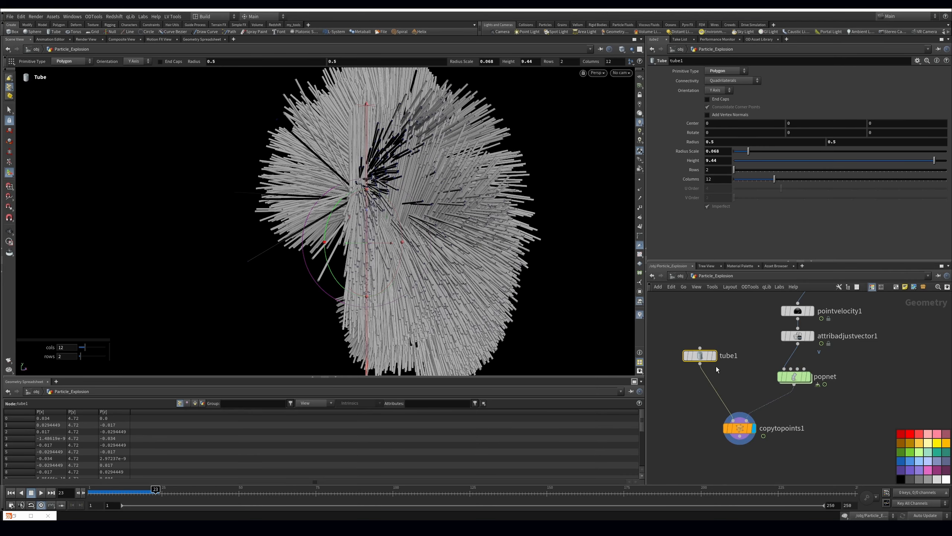
pyautogui.press('Tab')
pyautogui.press('Escape')
pyautogui.moveTo(934, 160); pyautogui.dragTo(751, 162)
pyautogui.moveTo(92, 490)
pyautogui.mouseDown()
pyautogui.moveTo(153, 490)
pyautogui.moveTo(241, 463)
pyautogui.moveTo(227, 463)
pyautogui.mouseUp()
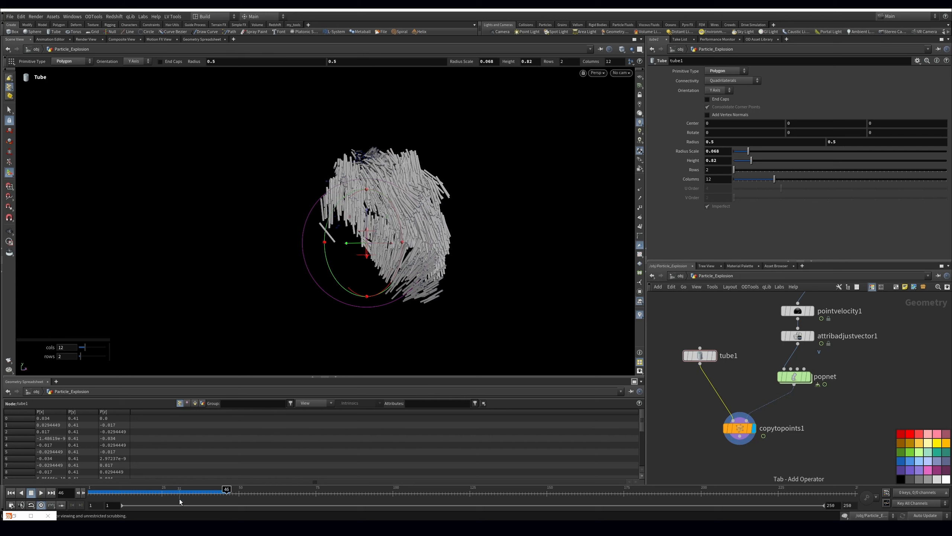
pyautogui.moveTo(754, 431); pyautogui.dragTo(743, 457)
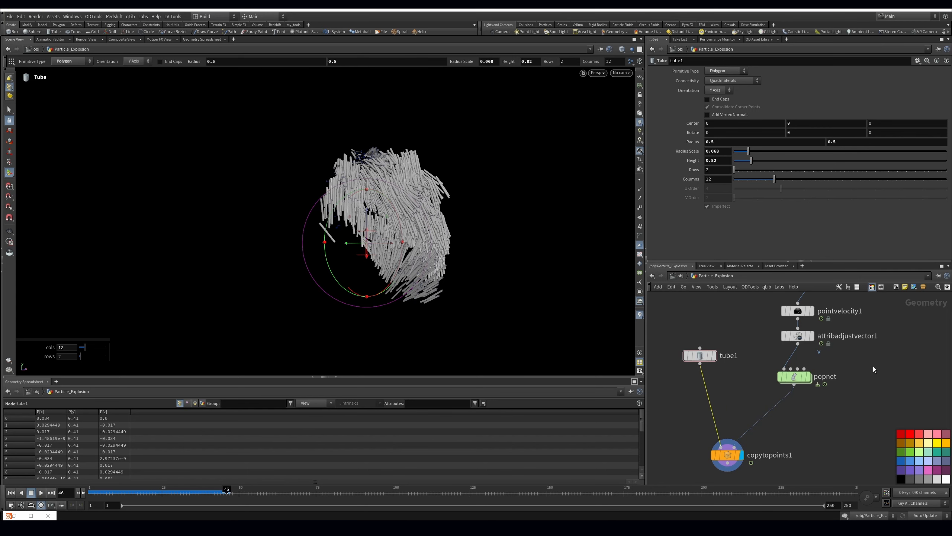
# Inside popnet, set popspin1's Spin Speed to 360, then return to Particle_Explosion and scrub through the copied tubes' motion.
pyautogui.doubleClick(794, 376)
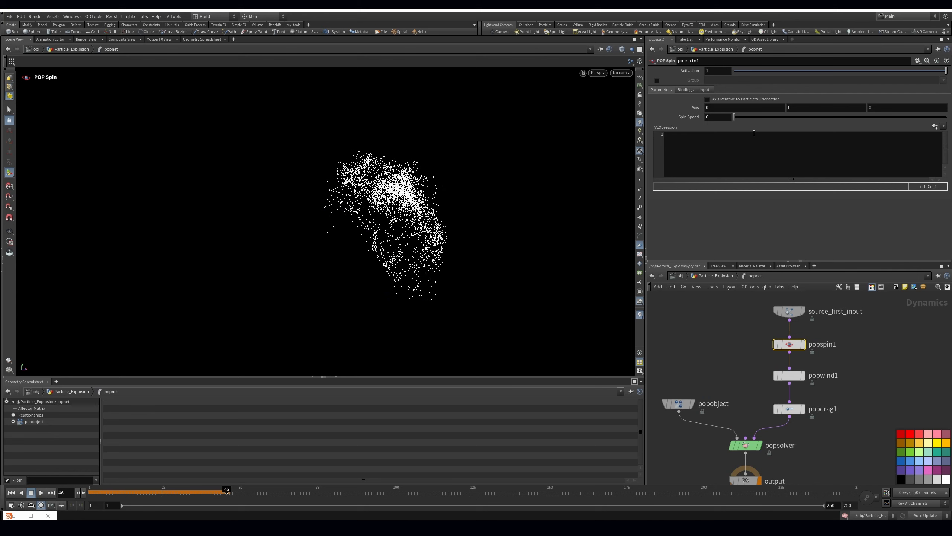
pyautogui.click(713, 116)
pyautogui.write('360')
pyautogui.press('Return')
pyautogui.click(712, 276)
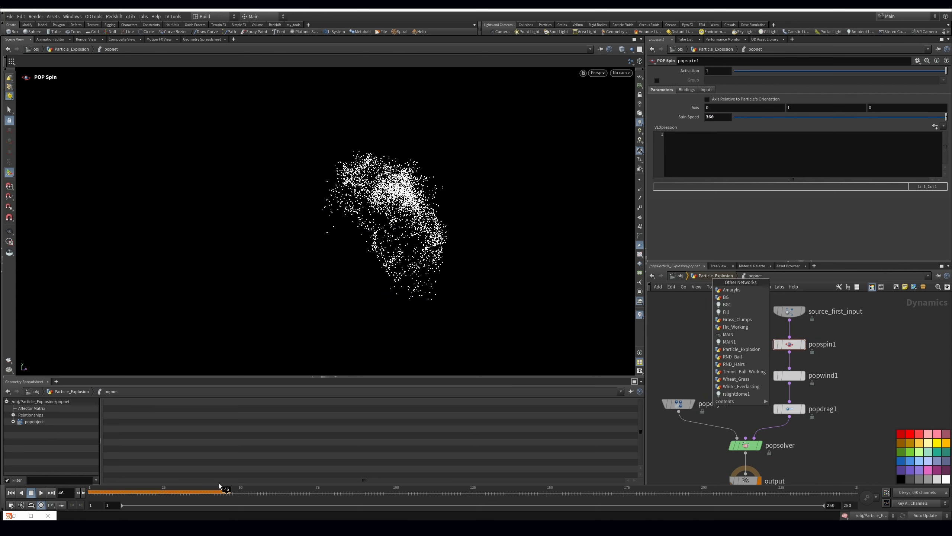
pyautogui.moveTo(148, 493); pyautogui.dragTo(219, 493)
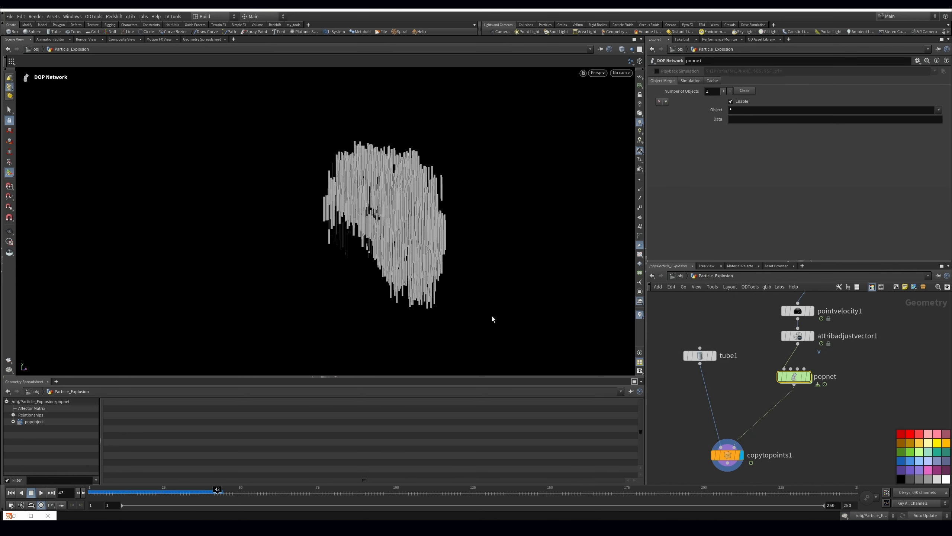
# Reopen popnet and begin popspin1's VEXpression with axis = rand(@i to randomize the spin axis.
pyautogui.doubleClick(795, 377)
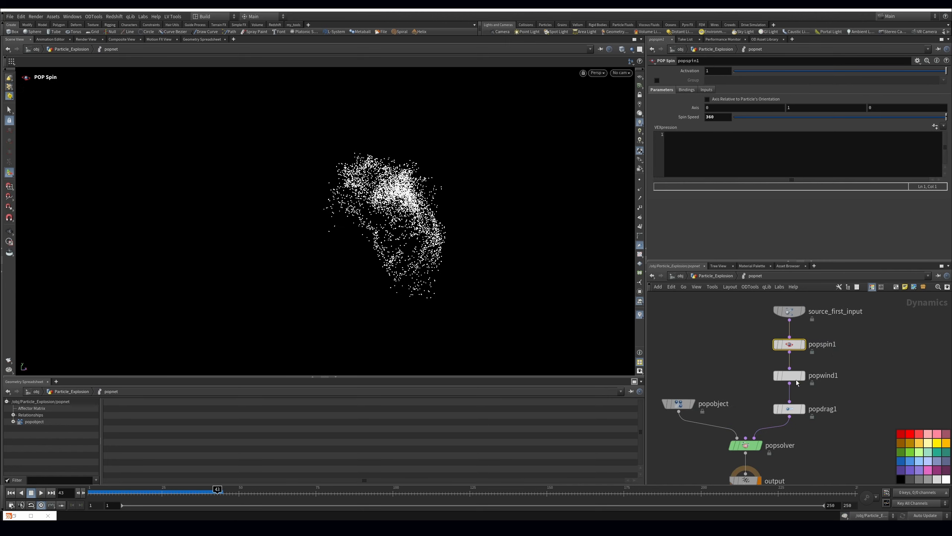
pyautogui.click(734, 157)
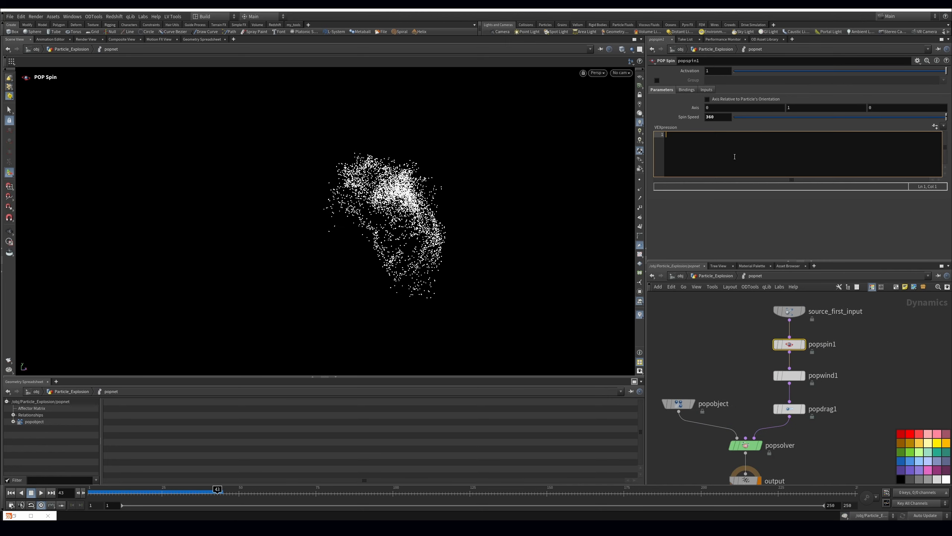
pyautogui.doubleClick(717, 118)
pyautogui.click(709, 153)
pyautogui.write('axis = rand(@i')
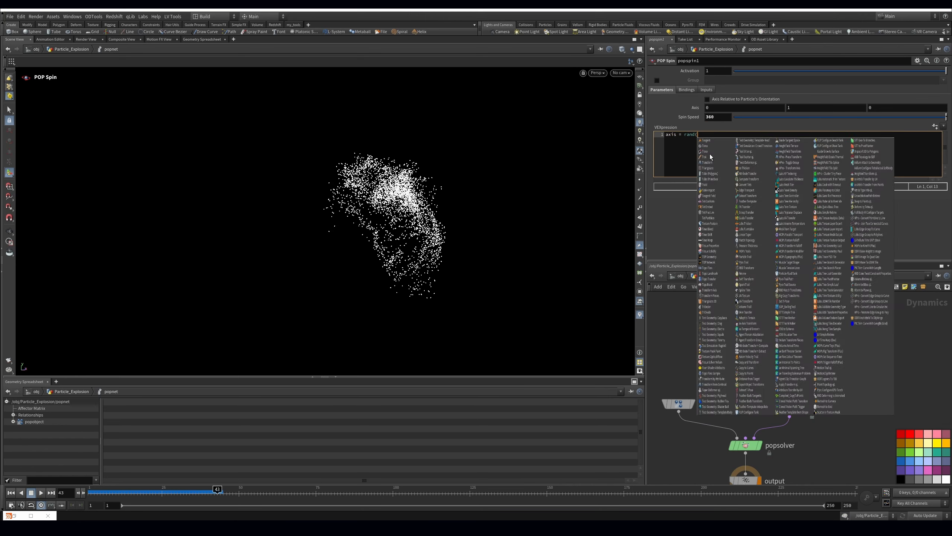
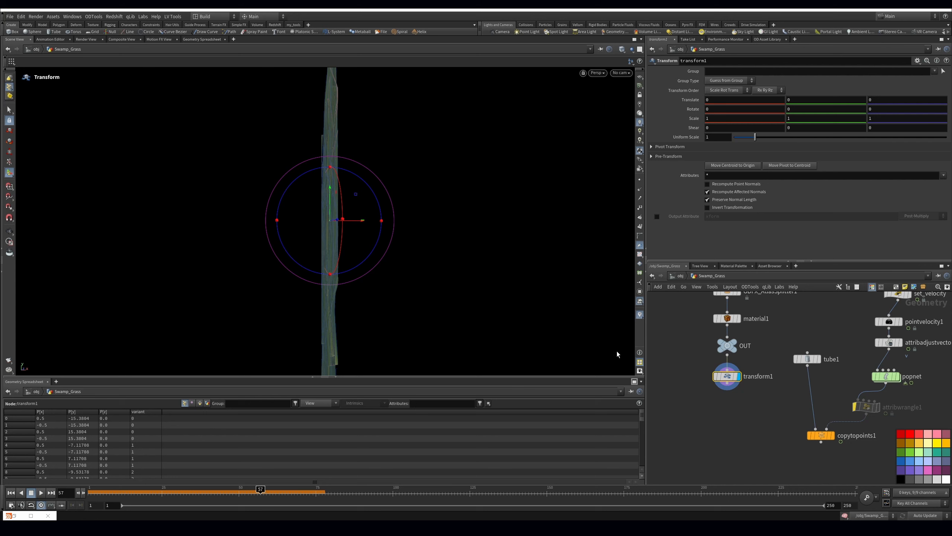
# In the Swamp_Grass network, set transform1's Uniform Scale to 0.1.
pyautogui.doubleClick(718, 137)
pyautogui.write('0.1')
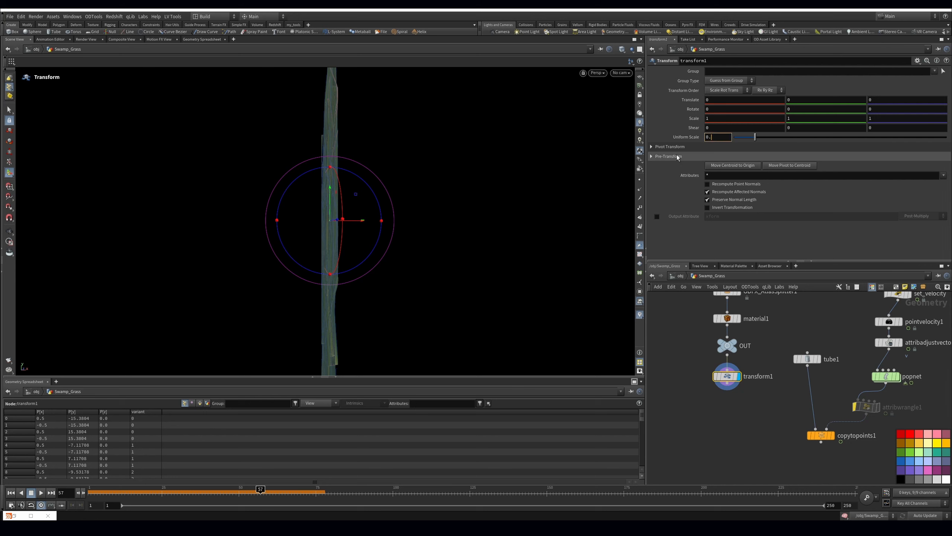
pyautogui.press('Return')
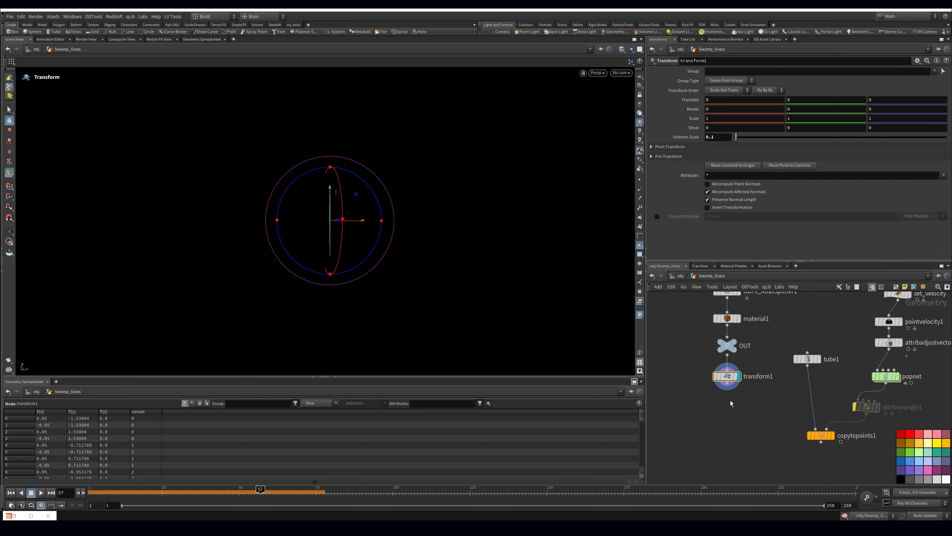
# Wire transform1 into copytopoints1's first input in place of tube1, display copytopoints1 and frame the result.
pyautogui.scroll(2, 740, 422)
pyautogui.click(725, 385)
pyautogui.moveTo(724, 384); pyautogui.dragTo(791, 472)
pyautogui.press('r')
pyautogui.hotkey('space', 'g')
# Enable the Piece Attribute on copytopoints1 and set it to variant.
pyautogui.click(657, 100)
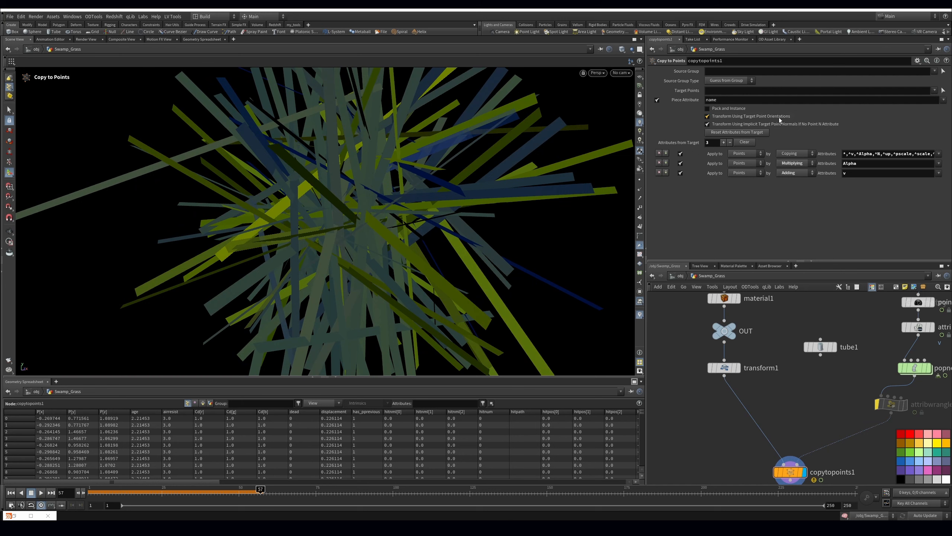
pyautogui.write('varient')
pyautogui.press('Return')
pyautogui.click(719, 100)
pyautogui.press('BackSpace')
pyautogui.write('a')
pyautogui.press('Return')
# Insert an Attribute from Pieces node between attribwrangle1 and copytopoints1, and wire transform1 into its second input.
pyautogui.moveTo(808, 414); pyautogui.dragTo(806, 394, button='middle')
pyautogui.press('Tab')
pyautogui.write('attfro')
pyautogui.press('Down')
pyautogui.press('Down')
pyautogui.press('Down')
pyautogui.press('Return')
pyautogui.click(832, 421)
pyautogui.moveTo(841, 418); pyautogui.dragTo(732, 378)
pyautogui.hotkey('ctrl', 'z')
pyautogui.moveTo(839, 412); pyautogui.dragTo(737, 362)
pyautogui.click(856, 403)
pyautogui.moveTo(840, 368); pyautogui.dragTo(830, 447)
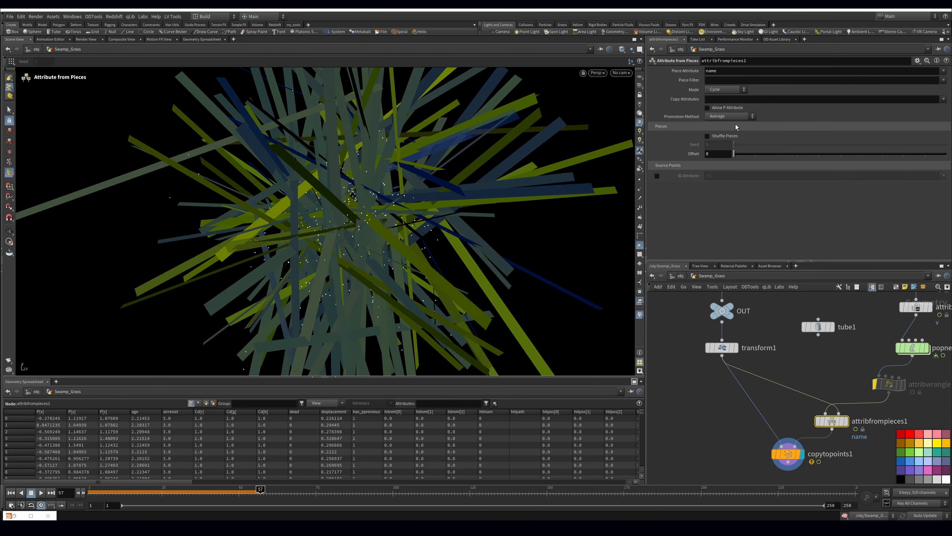
# Set attribfrompieces1's Piece Attribute to variant and its Mode to Random.
pyautogui.doubleClick(725, 68)
pyautogui.write('variant')
pyautogui.press('Return')
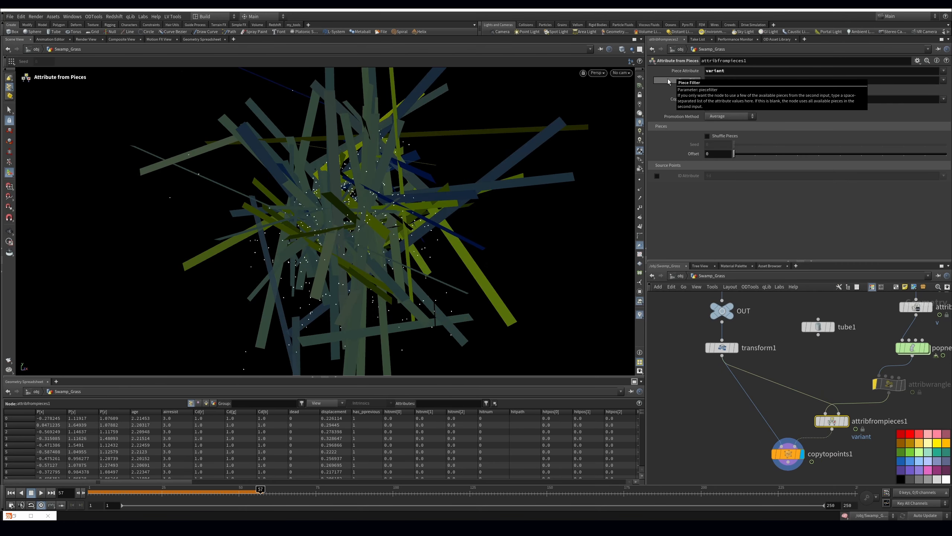
pyautogui.click(726, 89)
pyautogui.click(725, 100)
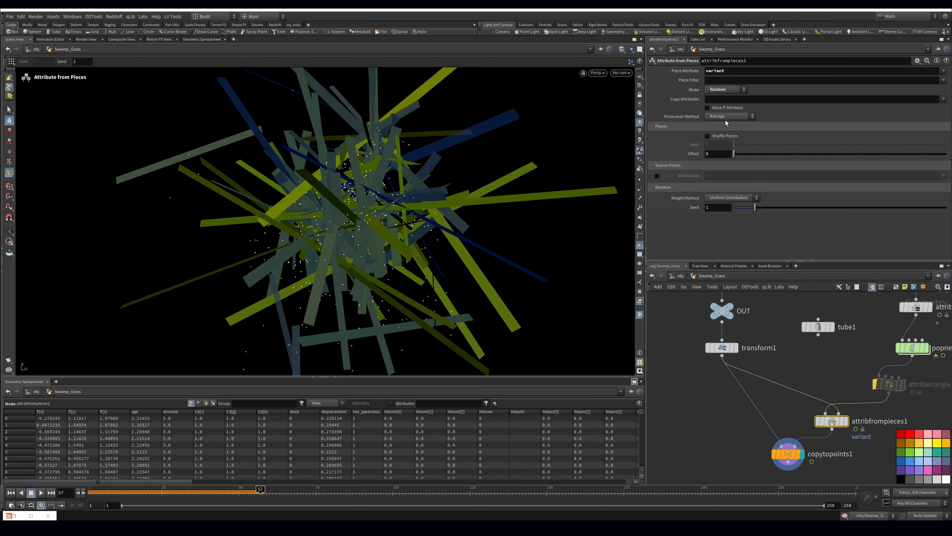
# Insert a Bend node between OUT and transform1 and display it.
pyautogui.moveTo(794, 329); pyautogui.dragTo(782, 304, button='middle')
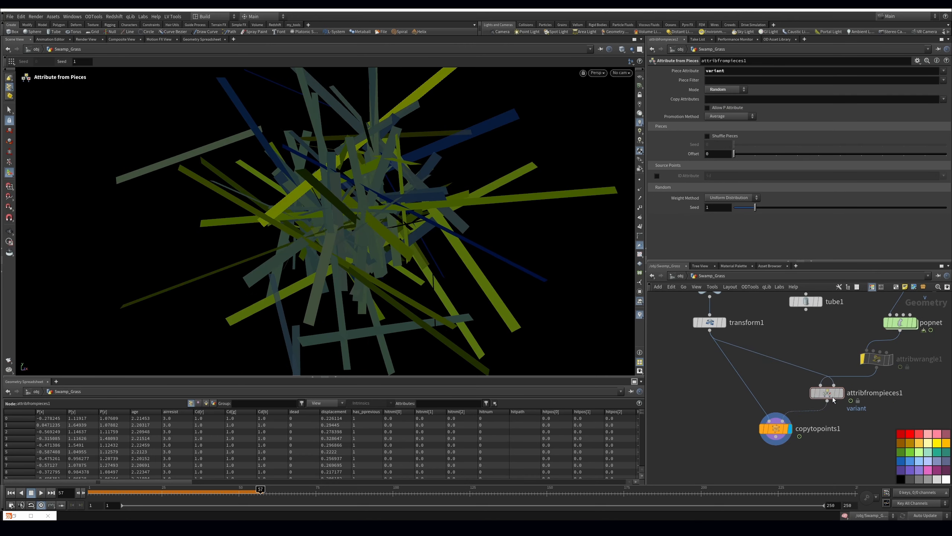
pyautogui.click(787, 454)
pyautogui.press('Escape')
pyautogui.moveTo(436, 170); pyautogui.dragTo(425, 158)
pyautogui.moveTo(765, 407); pyautogui.dragTo(771, 376, button='middle')
pyautogui.press('Tab')
pyautogui.write('bend')
pyautogui.press('Return')
pyautogui.moveTo(718, 333)
pyautogui.mouseDown()
pyautogui.moveTo(719, 354)
pyautogui.moveTo(706, 334)
pyautogui.mouseUp()
pyautogui.click(719, 333)
pyautogui.click(721, 334)
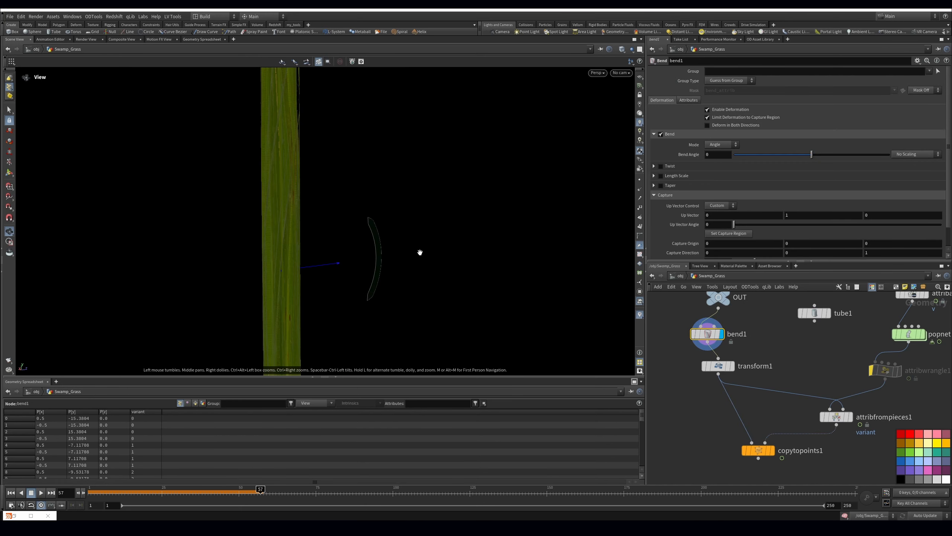
# Set bend1's Capture Direction to 0, 1, 0 so the bend runs along the grass blades' length.
pyautogui.write('1')
pyautogui.moveTo(873, 254); pyautogui.dragTo(864, 256)
pyautogui.write('0')
pyautogui.press('Return')
pyautogui.moveTo(111, 266); pyautogui.dragTo(125, 297, button='right')
pyautogui.moveTo(125, 298); pyautogui.dragTo(344, 238)
pyautogui.press('Return')
pyautogui.moveTo(787, 253)
pyautogui.mouseDown(button='middle')
pyautogui.moveTo(798, 246)
pyautogui.moveTo(794, 268)
pyautogui.mouseUp(button='middle')
pyautogui.moveTo(675, 267); pyautogui.dragTo(686, 267, button='middle')
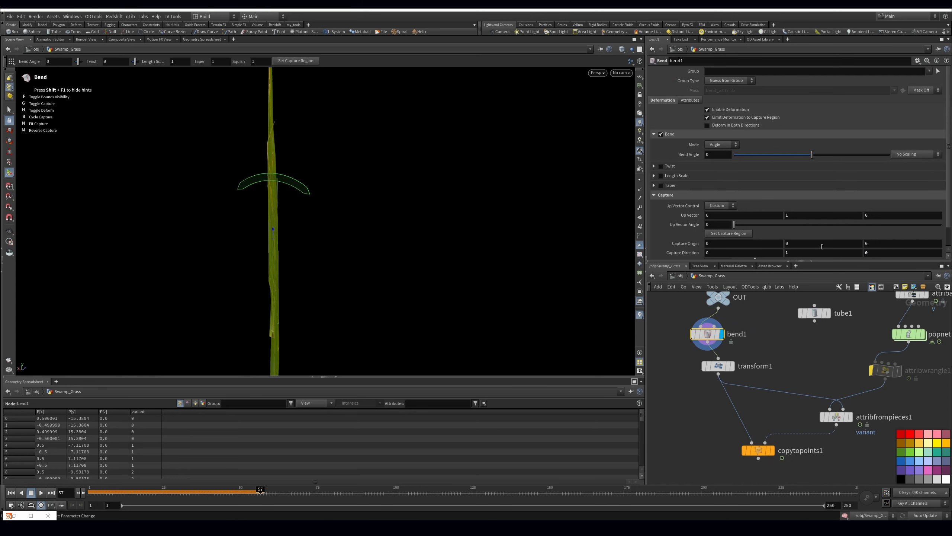
# Lower bend1's Capture Origin along Y to the base of the grass blades.
pyautogui.scroll(-2, 822, 249)
pyautogui.moveTo(811, 224); pyautogui.dragTo(674, 229, button='middle')
pyautogui.keyDown('alt'); pyautogui.moveTo(395, 266); pyautogui.dragTo(328, 228, button='right'); pyautogui.keyUp('alt')
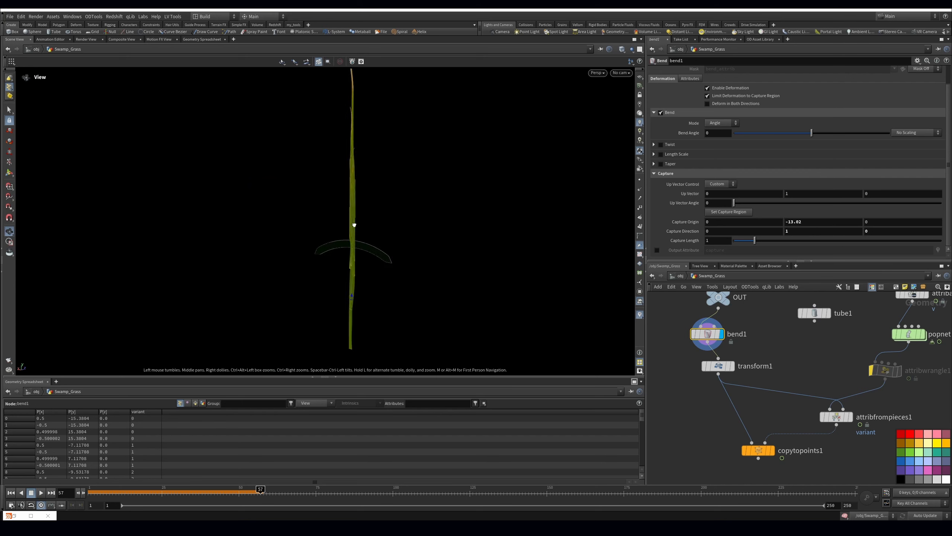
pyautogui.press('Return')
pyautogui.moveTo(812, 221); pyautogui.dragTo(218, 251, button='middle')
# Move bend1 so it follows transform1 in the chain, and set its Capture Origin Y to -1.92.
pyautogui.moveTo(707, 333)
pyautogui.mouseDown()
pyautogui.moveTo(716, 317)
pyautogui.moveTo(718, 397)
pyautogui.moveTo(721, 340)
pyautogui.mouseUp()
pyautogui.moveTo(718, 397); pyautogui.dragTo(723, 371)
pyautogui.moveTo(808, 223); pyautogui.dragTo(768, 234)
pyautogui.write('0')
pyautogui.press('Return')
pyautogui.moveTo(791, 222); pyautogui.dragTo(169, 249, button='middle')
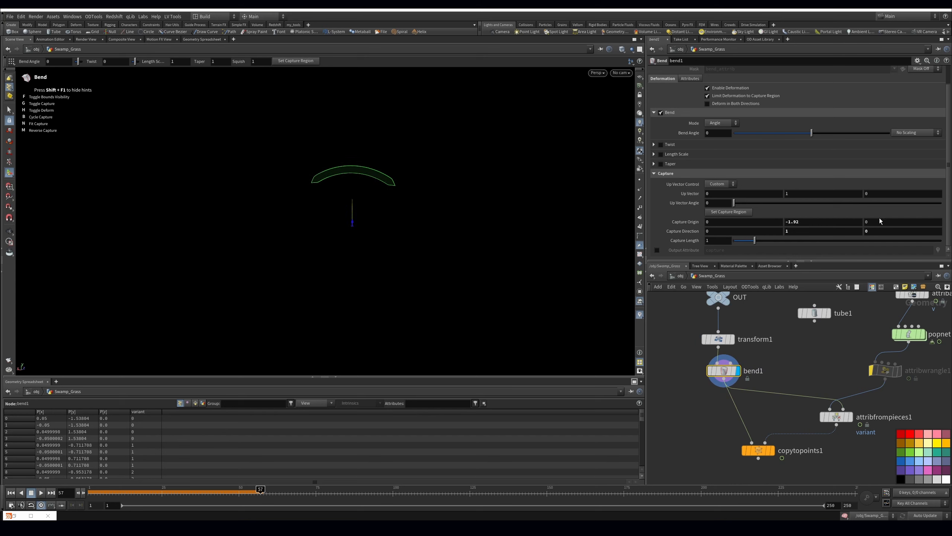
# Set bend1's Capture Length to 5.49, Up Vector to 0, 0, 1 and Bend Angle to -90.
pyautogui.moveTo(755, 241); pyautogui.dragTo(848, 243)
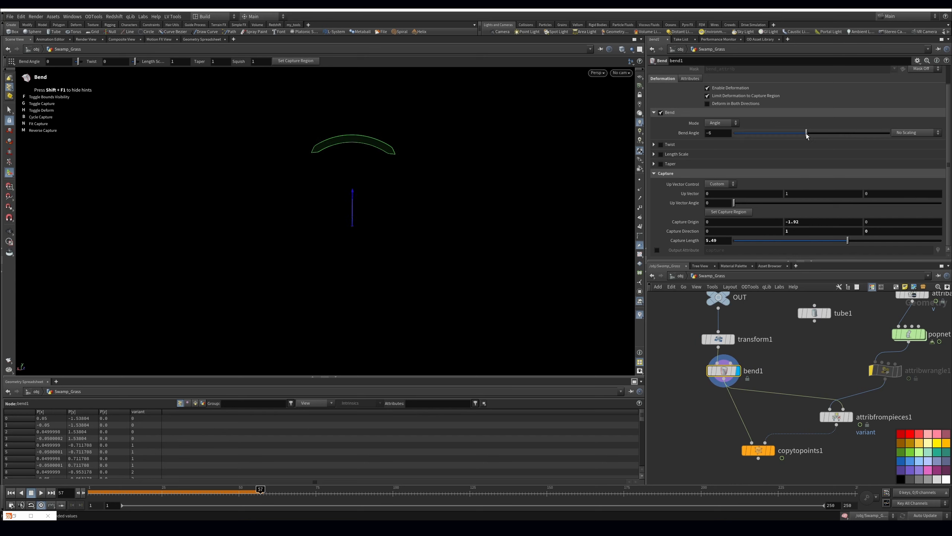
pyautogui.moveTo(810, 133); pyautogui.dragTo(733, 133)
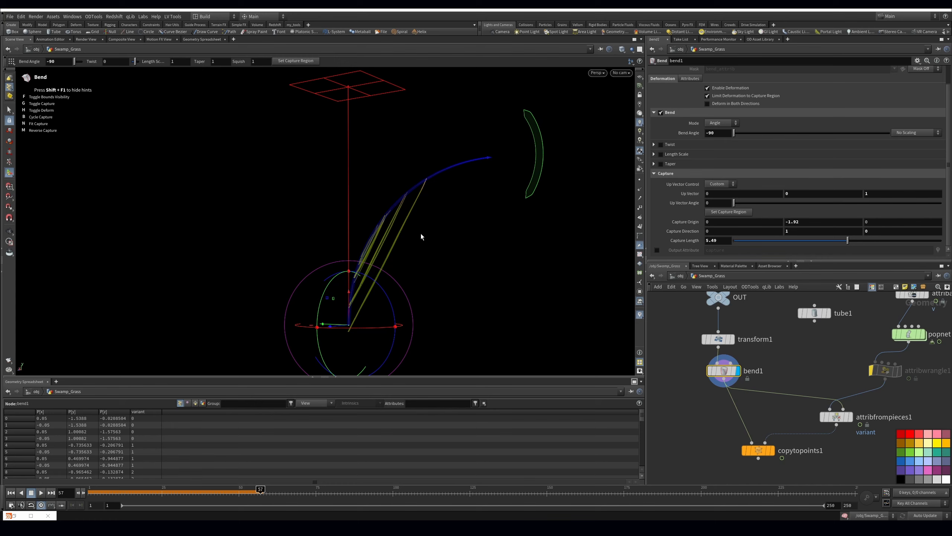
pyautogui.rightClick(414, 225)
pyautogui.keyDown('alt'); pyautogui.moveTo(428, 221); pyautogui.dragTo(510, 176, button='right'); pyautogui.keyUp('alt')
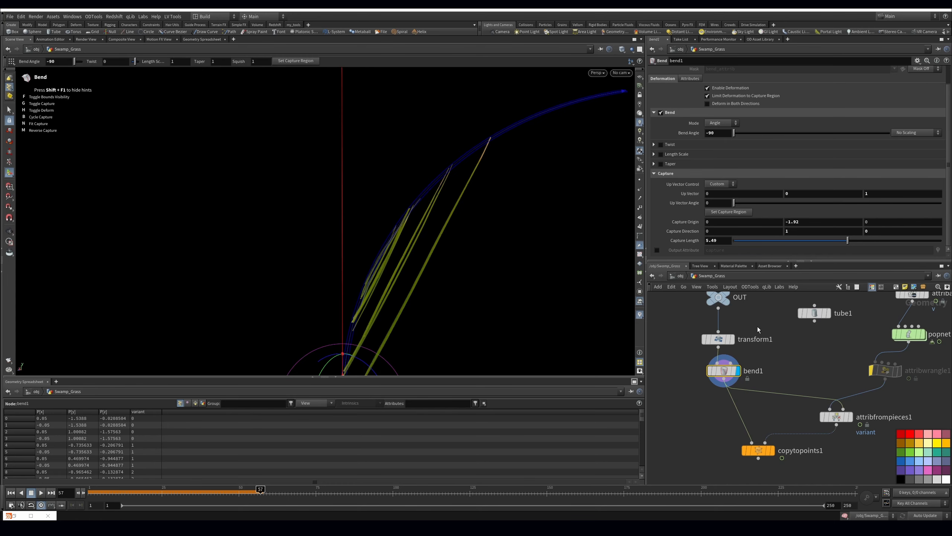
# Display transform1 in wireframe and set the card Subdivisions on ODFX_AtlasSplitter1 to 2.
pyautogui.click(732, 340)
pyautogui.hotkey('space', 'g')
pyautogui.moveTo(325, 224)
pyautogui.keyDown('alt'); pyautogui.mouseDown()
pyautogui.moveTo(304, 232)
pyautogui.moveTo(354, 224)
pyautogui.mouseUp(); pyautogui.keyUp('alt')
pyautogui.hotkey('shift', 'w')
pyautogui.press('Escape')
pyautogui.moveTo(772, 334); pyautogui.dragTo(753, 409, button='middle')
pyautogui.click(698, 306)
pyautogui.moveTo(757, 141); pyautogui.dragTo(873, 143)
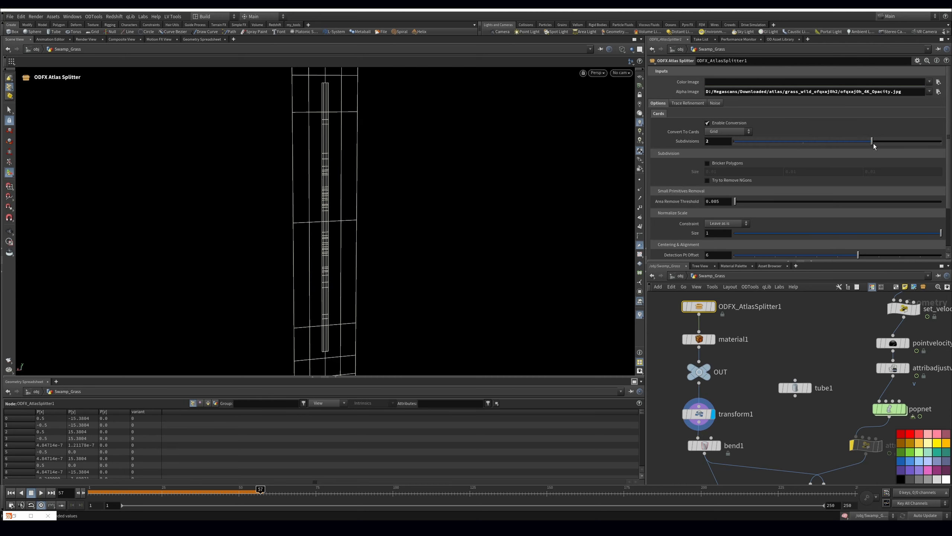
# Display bend1 and examine the curvature of the subdivided grass blades from several angles.
pyautogui.click(789, 371)
pyautogui.click(718, 446)
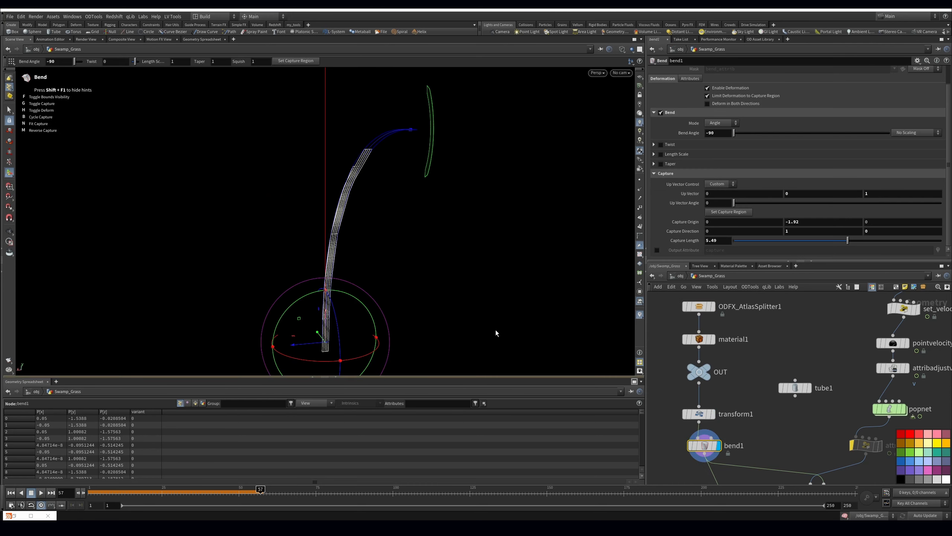
pyautogui.keyDown('alt'); pyautogui.moveTo(338, 215); pyautogui.dragTo(527, 241); pyautogui.keyUp('alt')
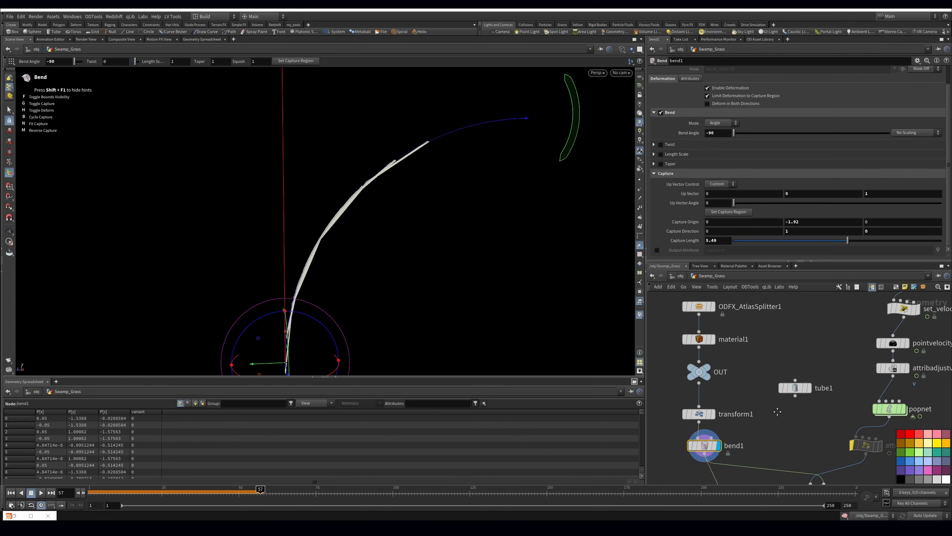
pyautogui.moveTo(769, 420); pyautogui.dragTo(761, 351, button='middle')
pyautogui.keyDown('alt'); pyautogui.moveTo(361, 266); pyautogui.dragTo(645, 382); pyautogui.keyUp('alt')
# Display copytopoints1 and switch the viewport back to shaded to view the bent grass copies.
pyautogui.click(746, 456)
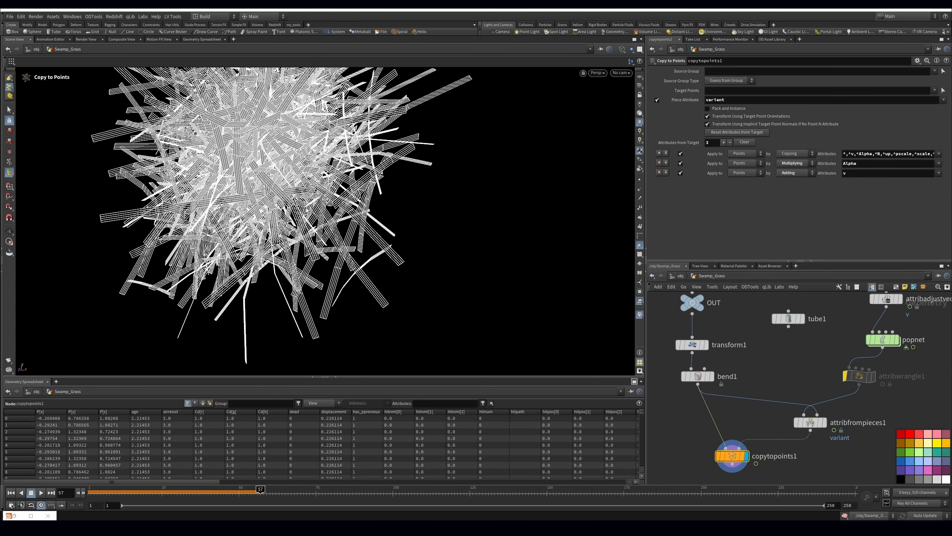
pyautogui.hotkey('shift', 'w')
pyautogui.keyDown('alt'); pyautogui.moveTo(317, 178); pyautogui.dragTo(397, 221, button='middle'); pyautogui.keyUp('alt')
pyautogui.moveTo(397, 221)
pyautogui.keyDown('alt'); pyautogui.mouseDown()
pyautogui.moveTo(446, 208)
pyautogui.moveTo(463, 249)
pyautogui.moveTo(509, 239)
pyautogui.moveTo(424, 206)
pyautogui.moveTo(401, 286)
pyautogui.moveTo(431, 301)
pyautogui.mouseUp(); pyautogui.keyUp('alt')
# Return to the object level and move the Swamp_Grass object beneath Hit_Working.
pyautogui.press('u')
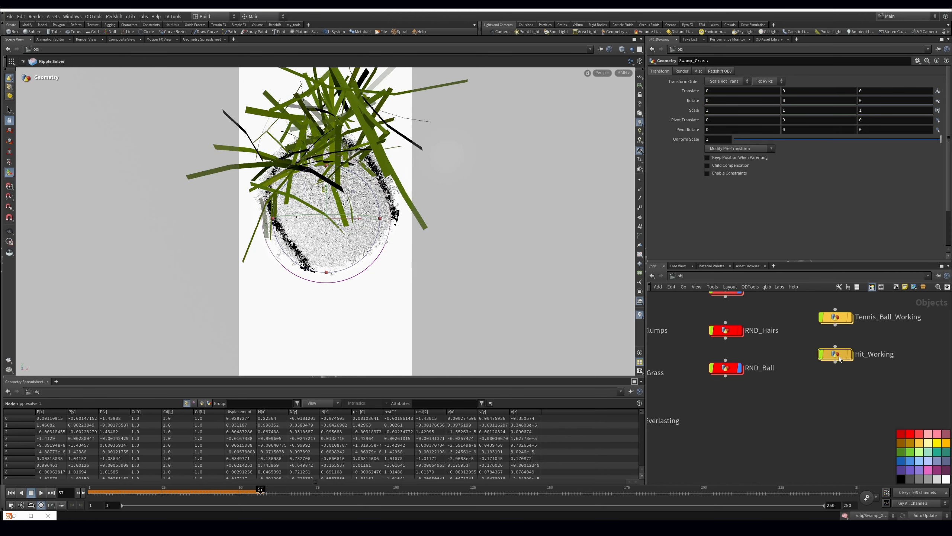
pyautogui.doubleClick(836, 354)
pyautogui.click(685, 277)
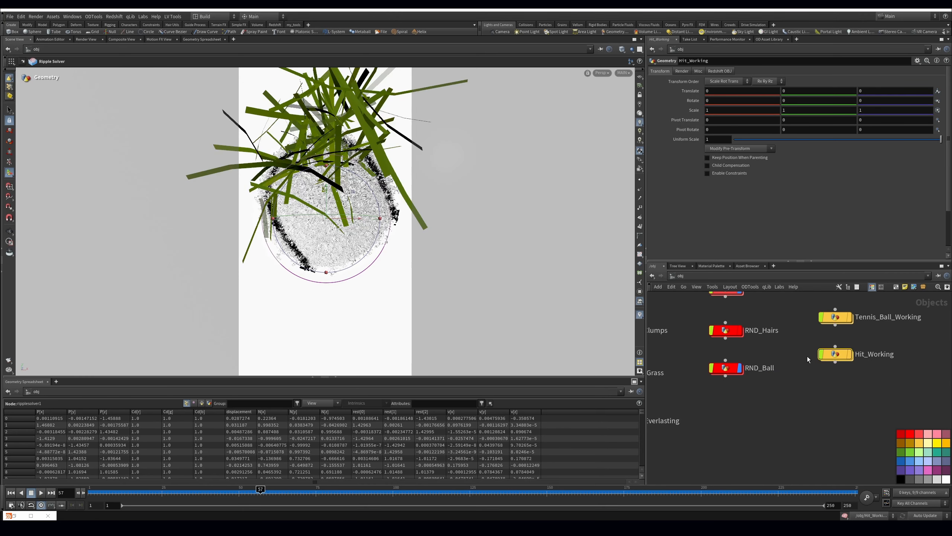
pyautogui.moveTo(804, 407); pyautogui.dragTo(885, 357, button='middle')
pyautogui.moveTo(701, 431); pyautogui.dragTo(883, 357)
pyautogui.moveTo(883, 359); pyautogui.dragTo(812, 361, button='middle')
pyautogui.scroll(2, 862, 394)
# Rename the Swamp_Grass object to Particles.
pyautogui.doubleClick(839, 344)
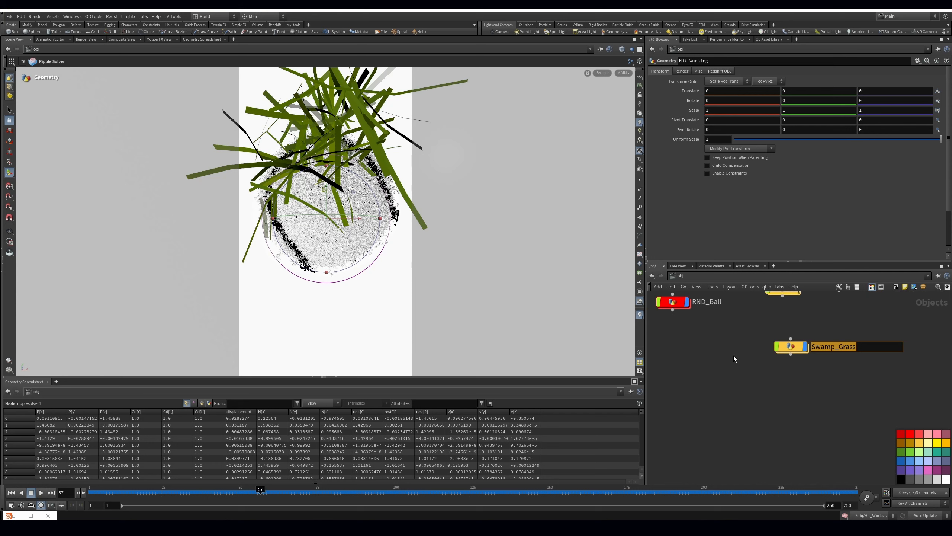
pyautogui.write('pam')
pyautogui.press('BackSpace')
pyautogui.press('BackSpace')
pyautogui.press('BackSpace')
pyautogui.write('RND_Grass')
pyautogui.press('Return')
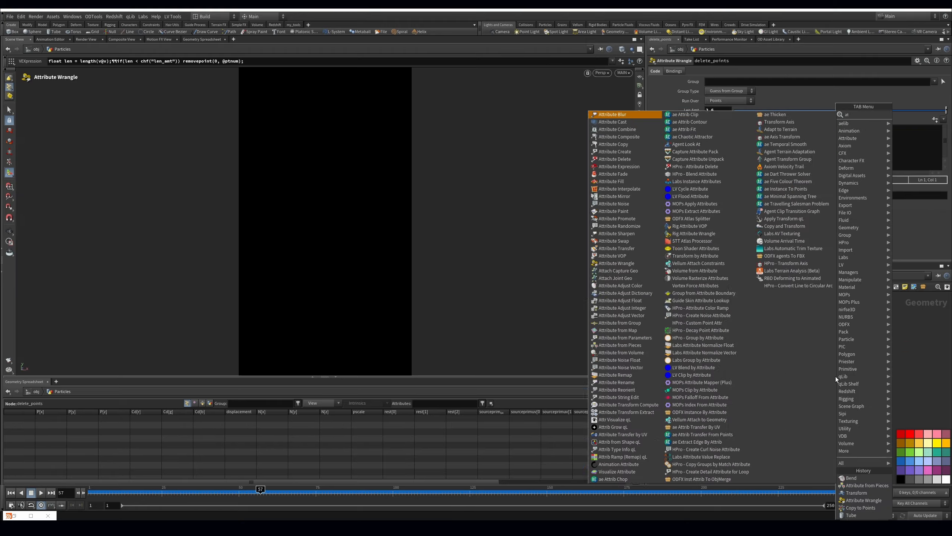
# Inside Particles, insert an Attribute Randomize node between attribwrangle1 and attribfrompieces1.
pyautogui.write('tra')
pyautogui.click(792, 129)
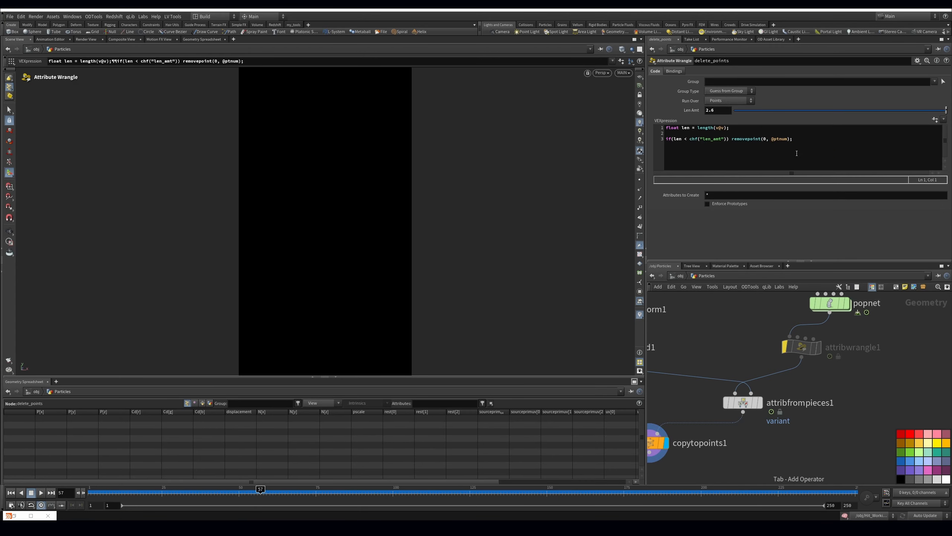
pyautogui.click(775, 375)
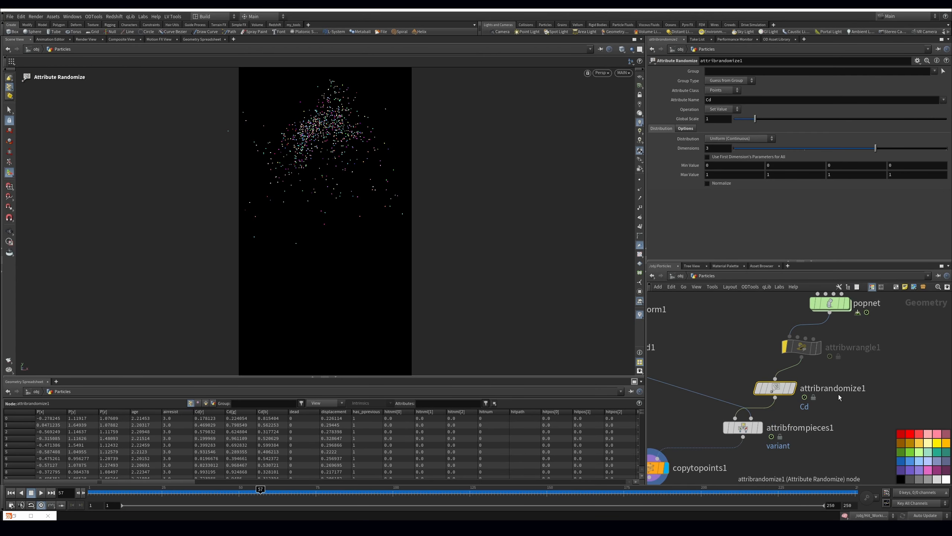
# Set attribrandomize1's Attribute Name to pscale, Dimensions to 1 and first Min Value to 0.4.
pyautogui.moveTo(722, 100); pyautogui.dragTo(670, 99)
pyautogui.write('pscale')
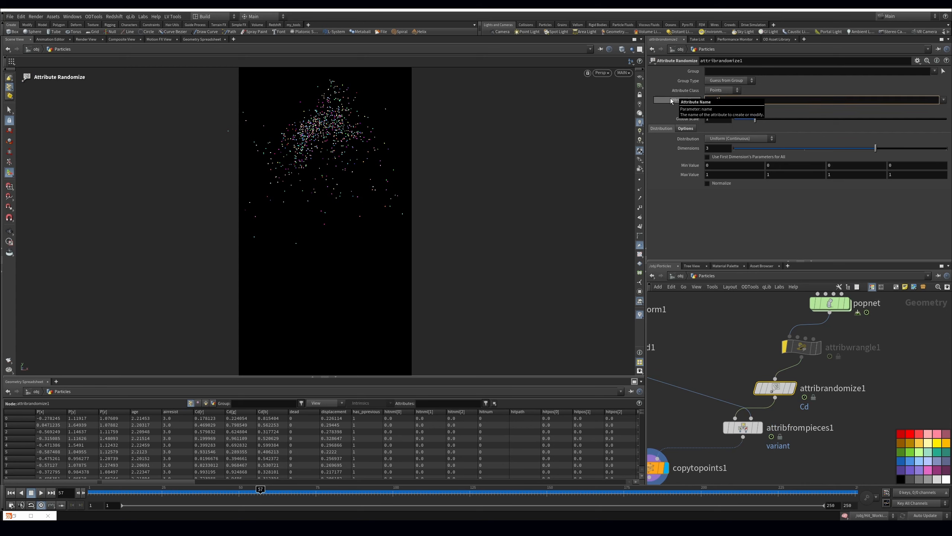
pyautogui.press('Return')
pyautogui.click(717, 148)
pyautogui.write('1')
pyautogui.press('Return')
pyautogui.click(717, 156)
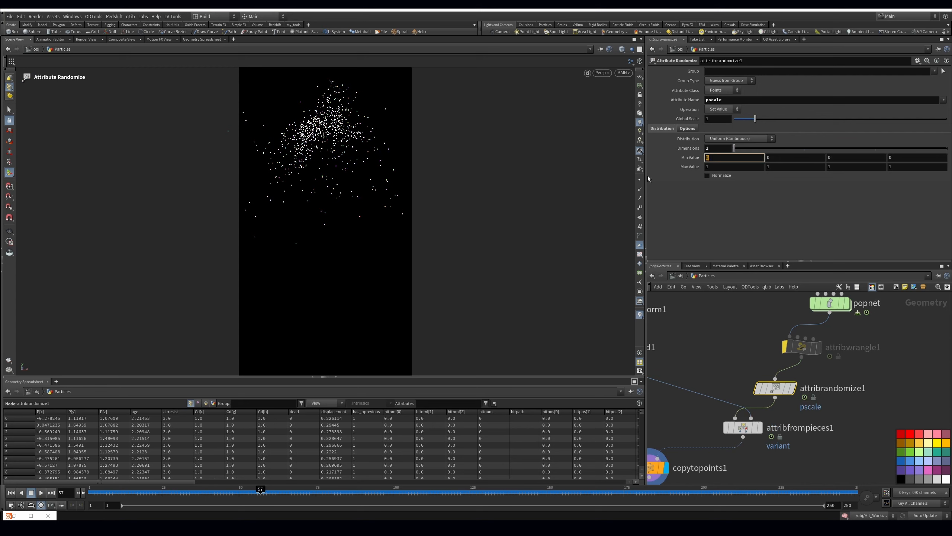
# Set attribrandomize1's Global Scale to 0.25 and scrub the timeline to check the size of the grass copies.
pyautogui.moveTo(658, 454); pyautogui.dragTo(691, 434, button='middle')
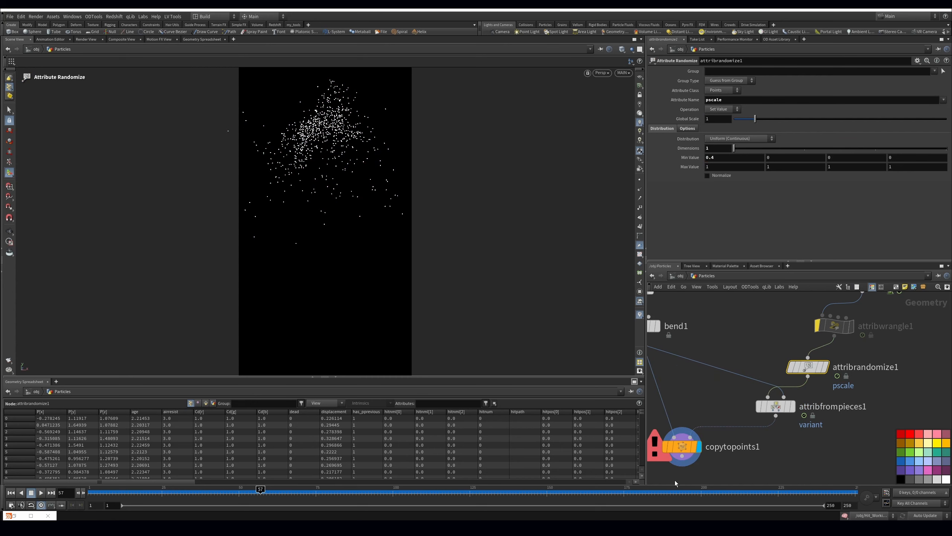
pyautogui.click(691, 433)
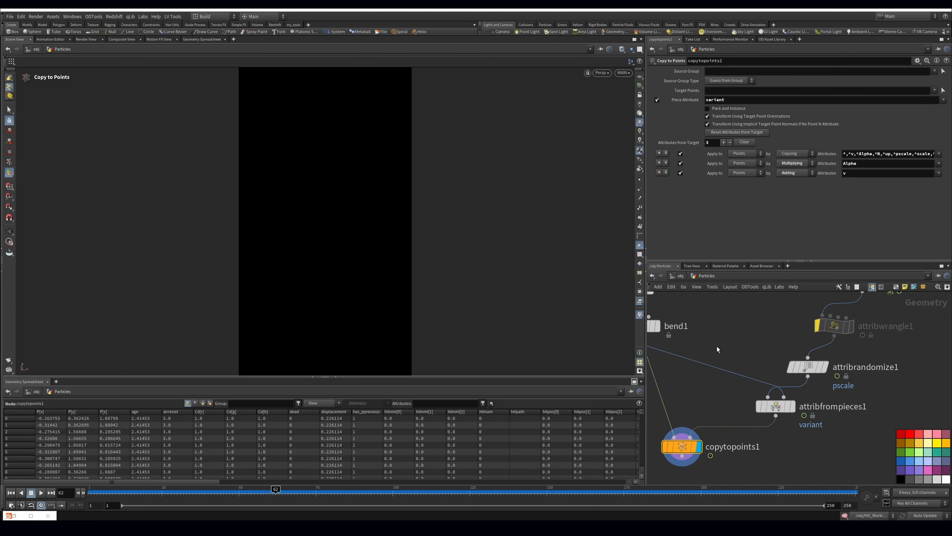
pyautogui.scroll(-2, 748, 362)
pyautogui.click(778, 373)
pyautogui.moveTo(755, 119)
pyautogui.mouseDown()
pyautogui.moveTo(757, 128)
pyautogui.moveTo(739, 127)
pyautogui.mouseUp()
pyautogui.moveTo(150, 493); pyautogui.dragTo(313, 497)
pyautogui.moveTo(817, 368); pyautogui.dragTo(760, 376, button='middle')
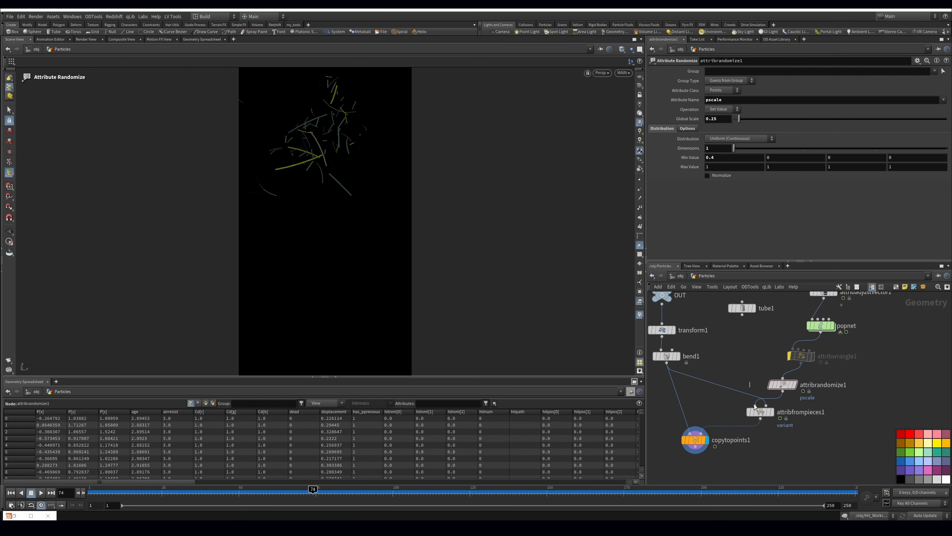
# Set attribrandomize1's Global Seed to 7960 and scrub the animation up to frame 70.
pyautogui.click(756, 410)
pyautogui.click(783, 384)
pyautogui.moveTo(178, 490); pyautogui.dragTo(301, 465)
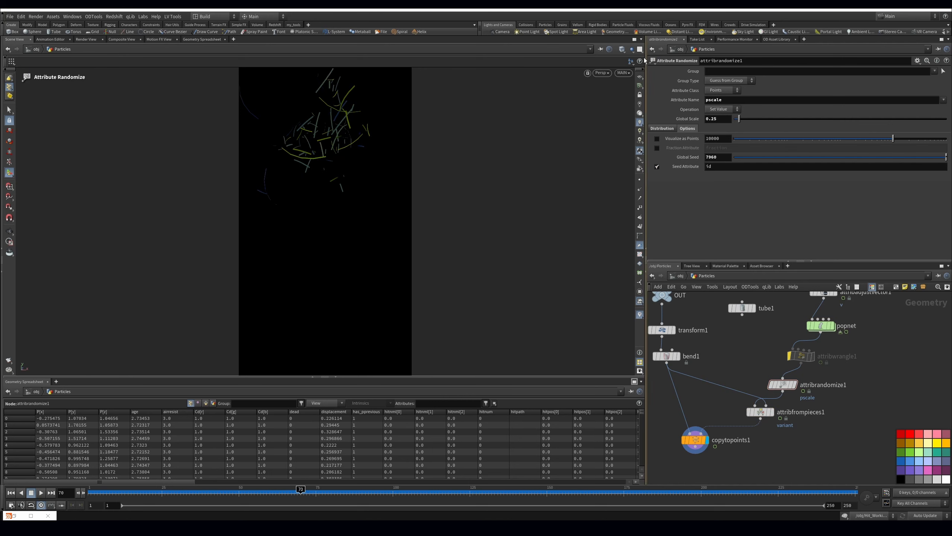
# Return to the object level and inspect White_Everlasting and Amarylis together with the grass particles at other frames.
pyautogui.press('u')
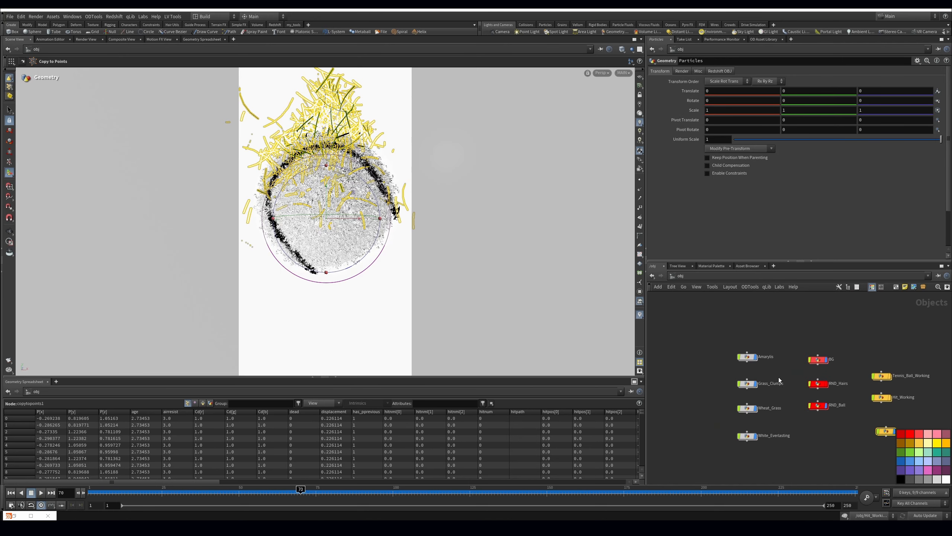
pyautogui.click(747, 435)
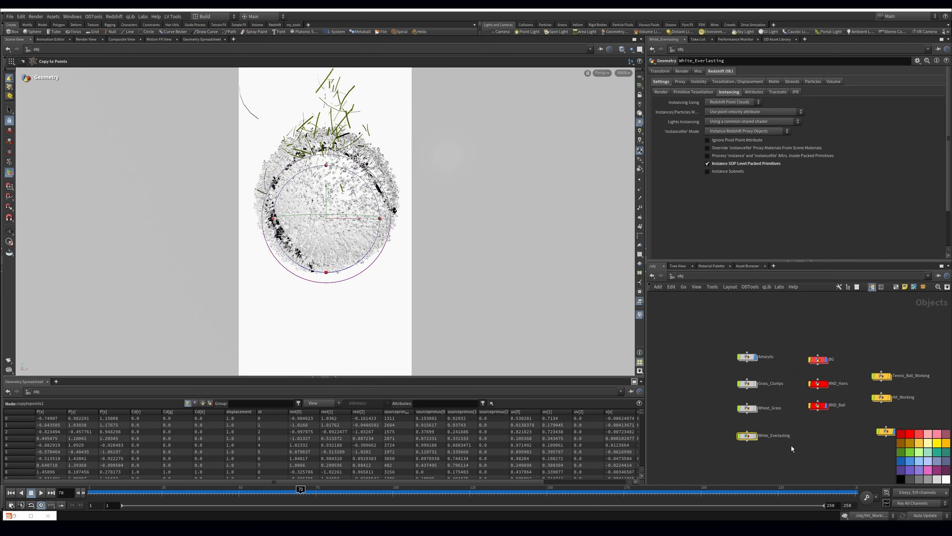
pyautogui.click(668, 312)
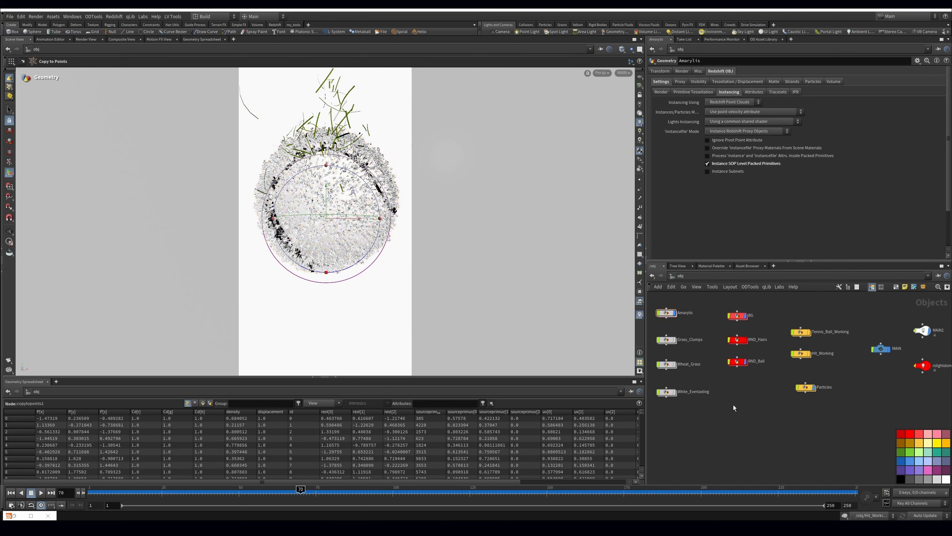
pyautogui.click(89, 498)
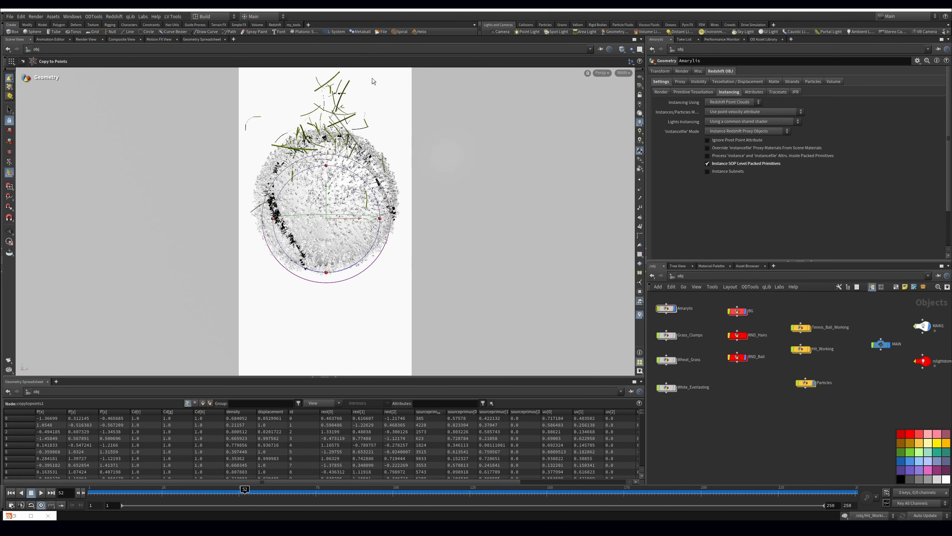
# Set attribrandomize1's Global Scale to 0.1 inside Particles and scrub the timeline at the object level.
pyautogui.doubleClick(805, 383)
pyautogui.moveTo(779, 444); pyautogui.dragTo(797, 412, button='middle')
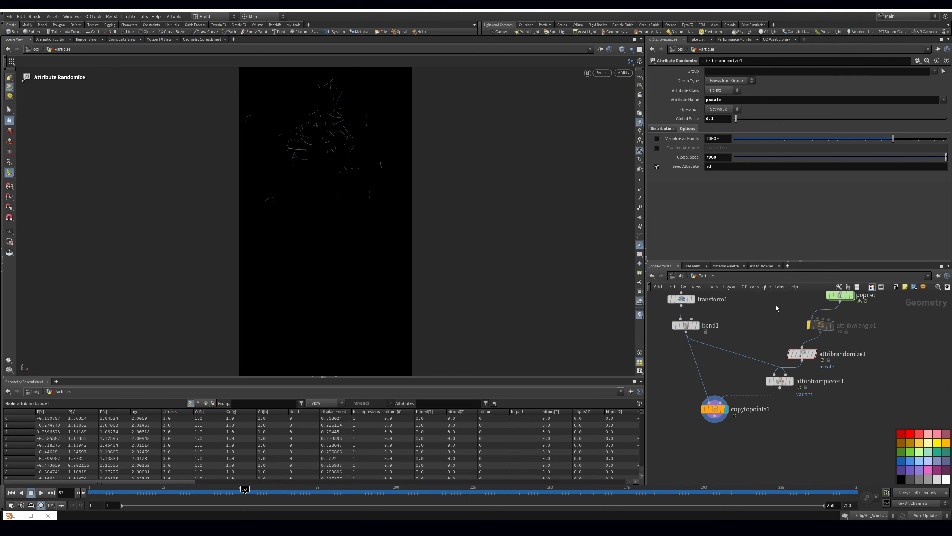
pyautogui.click(683, 277)
pyautogui.click(729, 416)
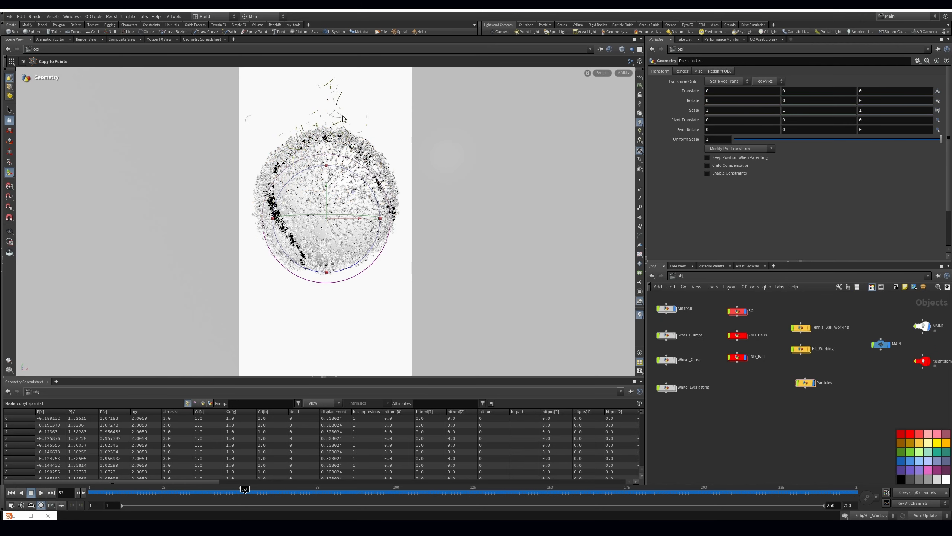
pyautogui.moveTo(94, 492); pyautogui.dragTo(419, 487)
# Set source_first_input's Life Expectancy to 100 inside popnet and play the animation through at the object level.
pyautogui.doubleClick(808, 384)
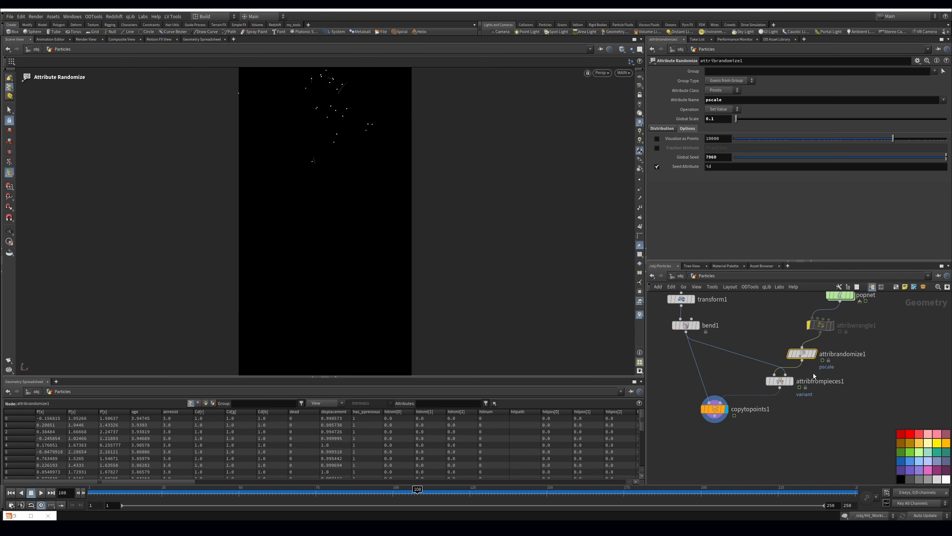
pyautogui.moveTo(857, 313); pyautogui.dragTo(852, 349, button='middle')
pyautogui.doubleClick(837, 332)
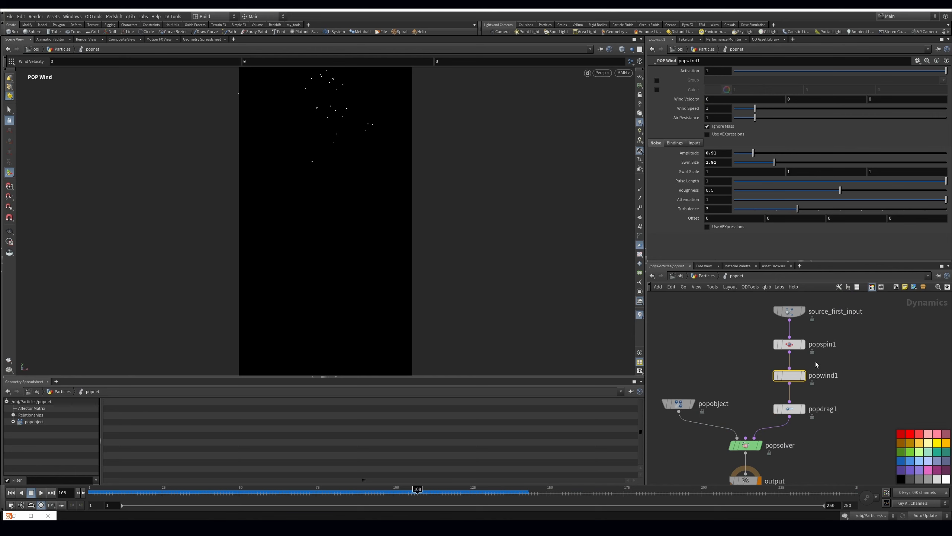
pyautogui.click(794, 311)
pyautogui.write('100')
pyautogui.press('Return')
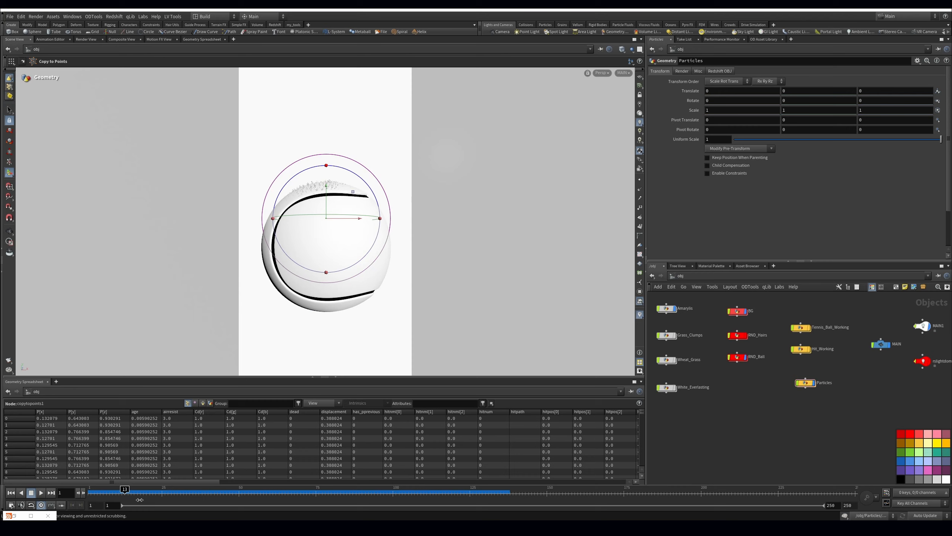
pyautogui.moveTo(138, 502); pyautogui.dragTo(628, 500)
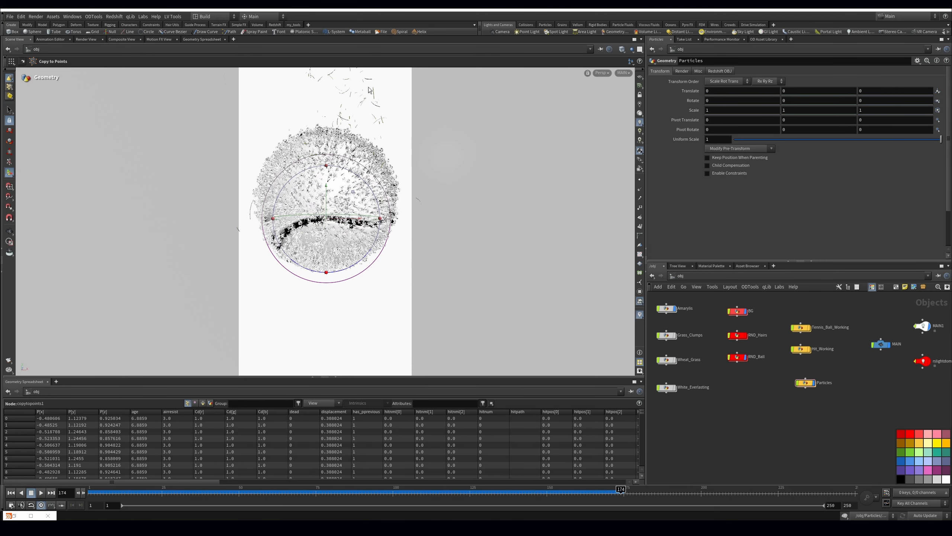
# Add a Null named RND_GRASS after copytopoints1 inside Particles, display it, and give it a red color and a new node shape.
pyautogui.write('null')
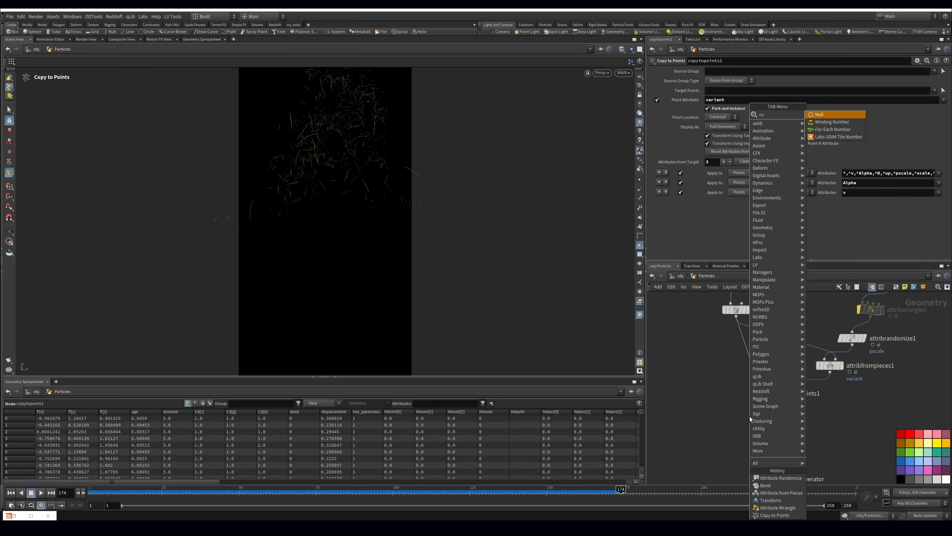
pyautogui.press('Return')
pyautogui.doubleClick(767, 423)
pyautogui.write('RND_GRASS')
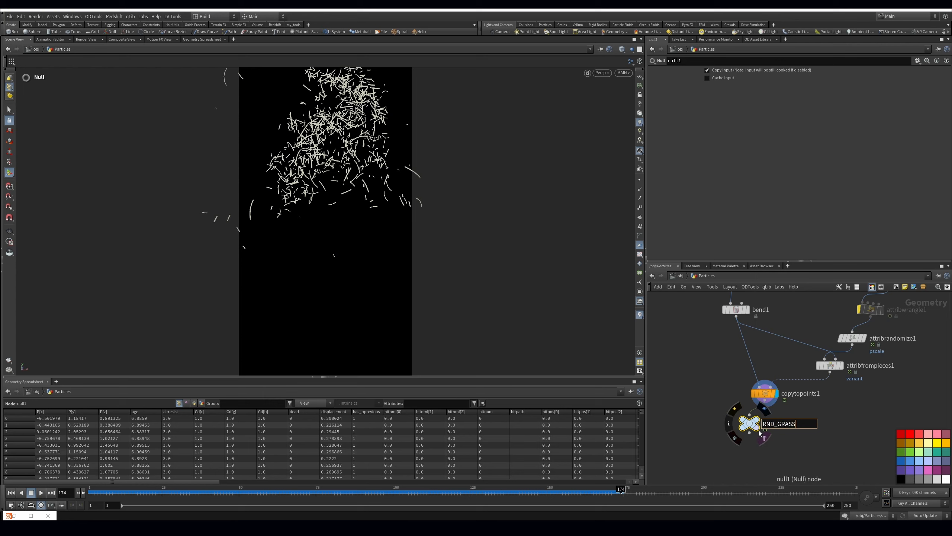
pyautogui.press('Return')
pyautogui.click(756, 422)
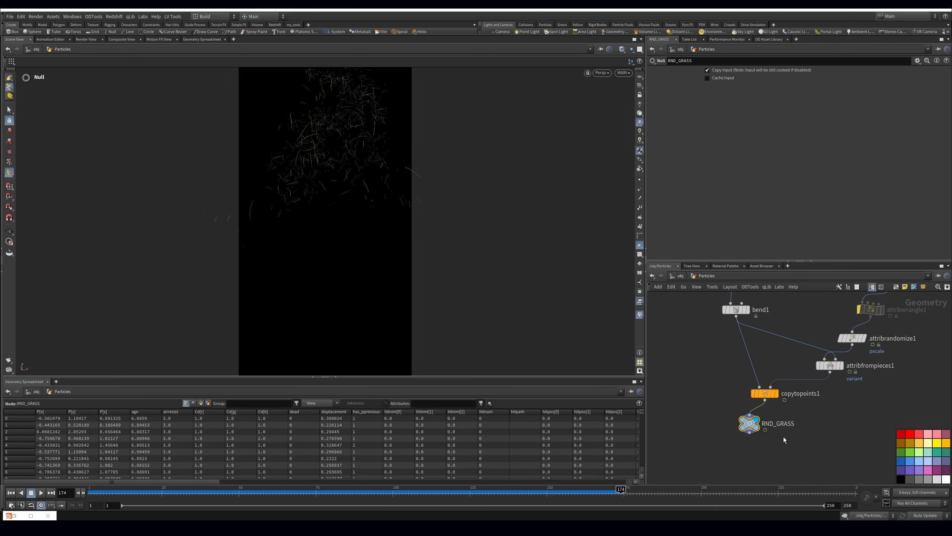
pyautogui.click(909, 434)
pyautogui.press('z')
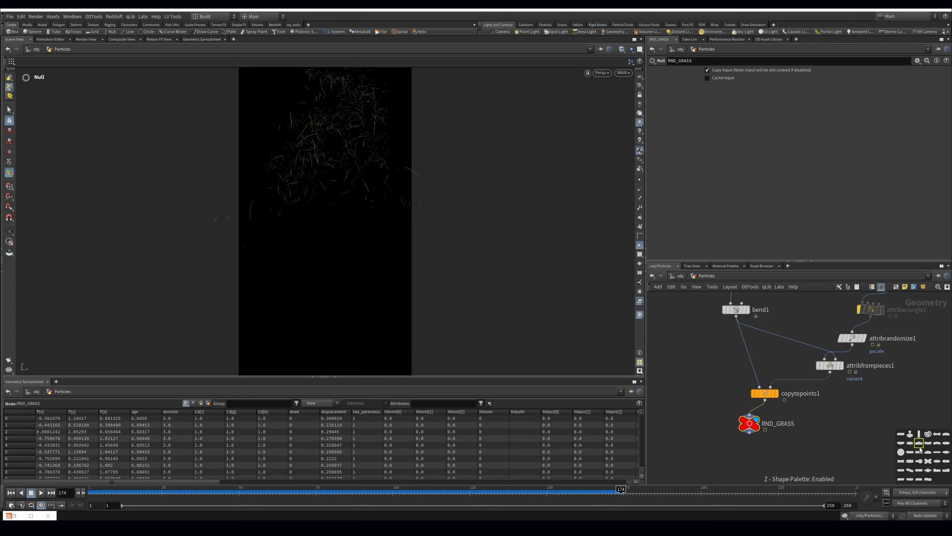
pyautogui.click(927, 443)
# Paste the RND_GRASS null as an object merge at the object level, name it RND_GRASS, and place it below RND_Ball.
pyautogui.hotkey('ctrl', 'c')
pyautogui.press('u')
pyautogui.hotkey('ctrl', 'v')
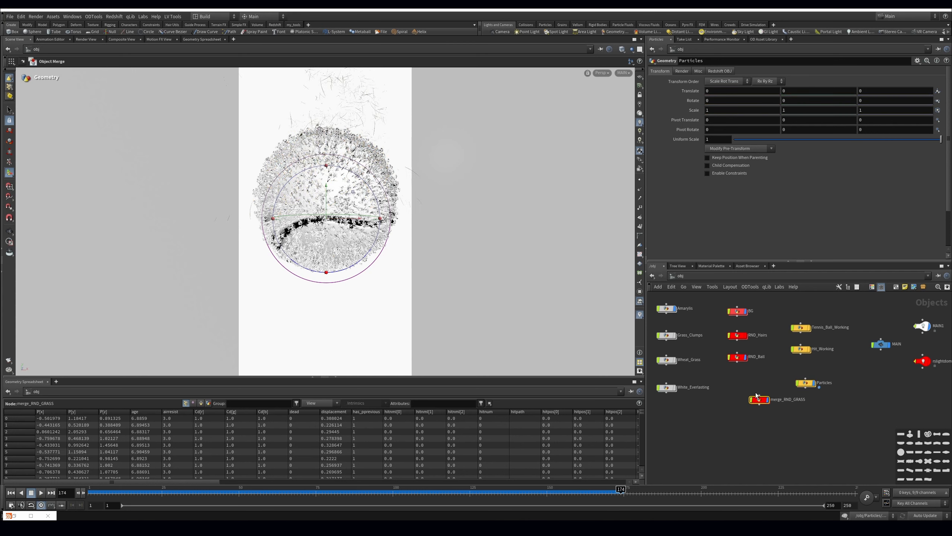
pyautogui.moveTo(759, 399); pyautogui.dragTo(739, 388)
pyautogui.doubleClick(760, 389)
pyautogui.press('BackSpace')
pyautogui.press('BackSpace')
pyautogui.press('BackSpace')
pyautogui.press('BackSpace')
pyautogui.press('BackSpace')
pyautogui.press('BackSpace')
pyautogui.press('Return')
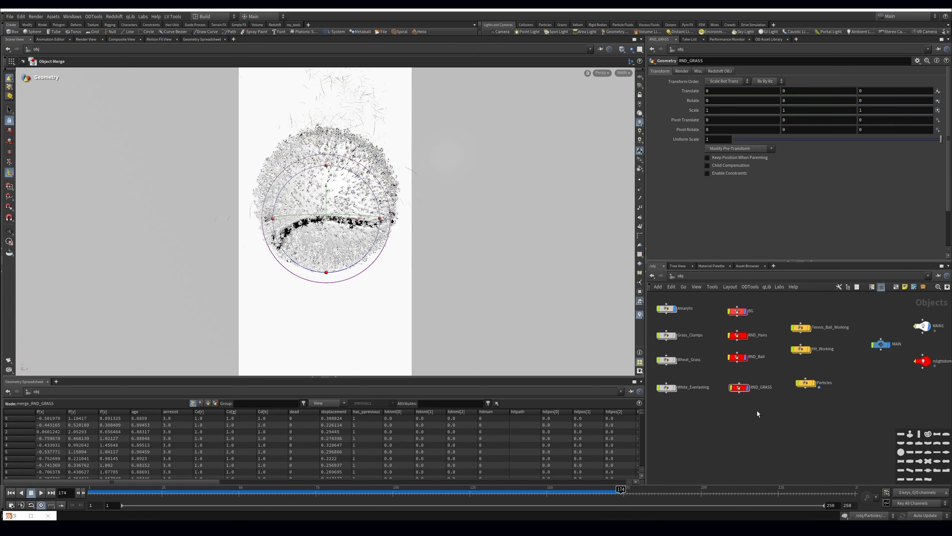
# Bring up the Redshift Render View and open RND_GRASS's Redshift instancing settings.
pyautogui.click(31, 515)
pyautogui.moveTo(353, 56); pyautogui.dragTo(326, 35)
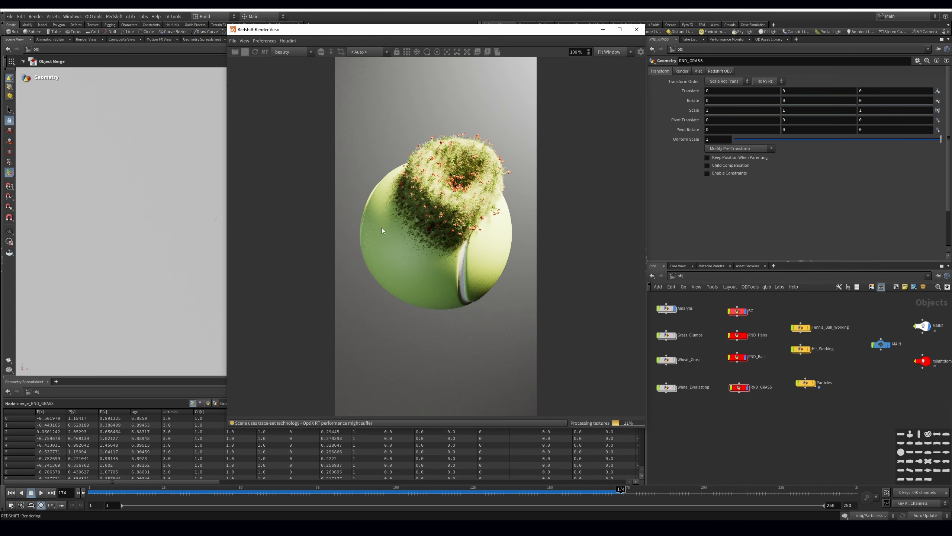
pyautogui.click(720, 71)
pyautogui.click(728, 92)
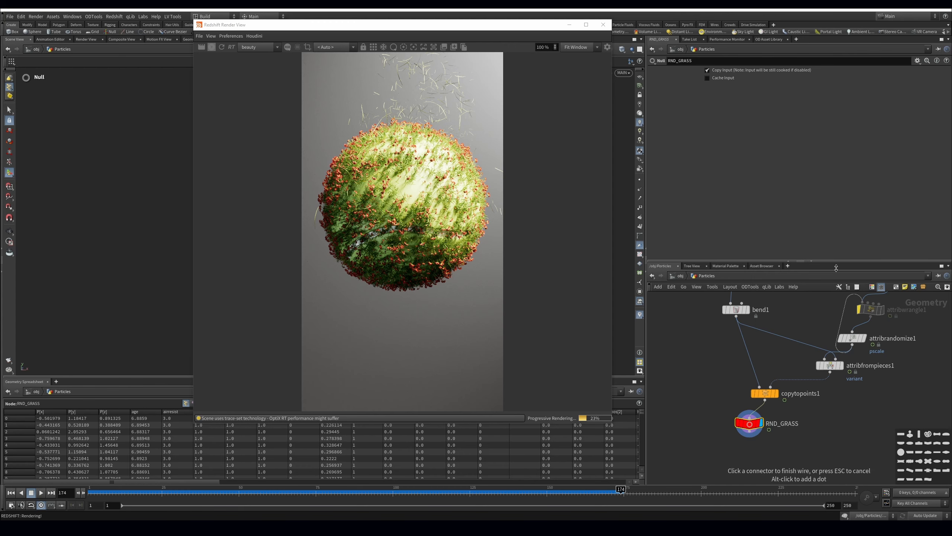
# Set attribrandomize1's Global Scale to 0.06 inside Particles.
pyautogui.click(851, 337)
pyautogui.doubleClick(711, 119)
pyautogui.write('06')
pyautogui.press('Return')
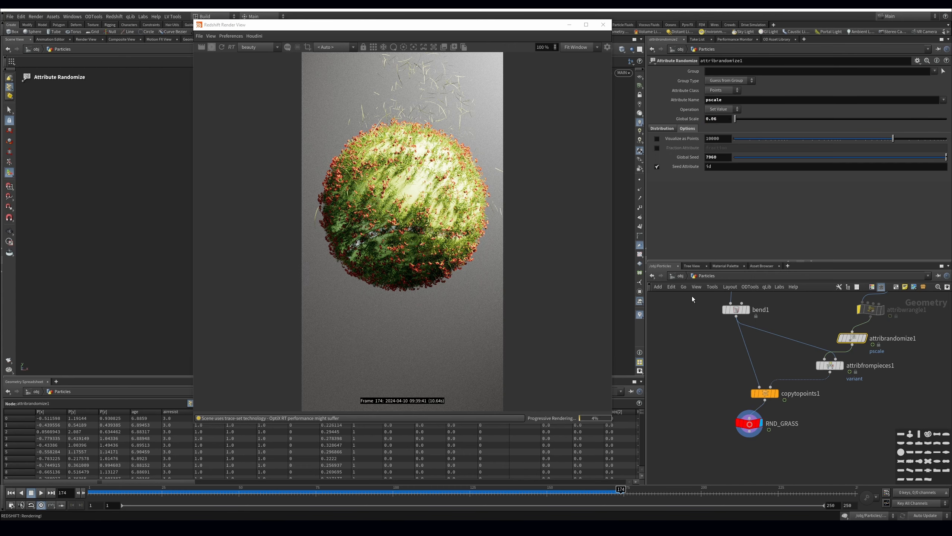
# Insert an RS Color Correction node between the color texture and Material1 in matnet1's Swamp_Grass_RED material.
pyautogui.doubleClick(765, 354)
pyautogui.doubleClick(753, 356)
pyautogui.moveTo(753, 356); pyautogui.dragTo(761, 401, button='middle')
pyautogui.moveTo(741, 352); pyautogui.dragTo(722, 350)
pyautogui.click(788, 372)
pyautogui.moveTo(908, 151); pyautogui.dragTo(917, 154)
pyautogui.moveTo(741, 326); pyautogui.dragTo(722, 309)
pyautogui.press('Tab')
pyautogui.write('cc')
pyautogui.press('Down')
pyautogui.press('Down')
pyautogui.press('Return')
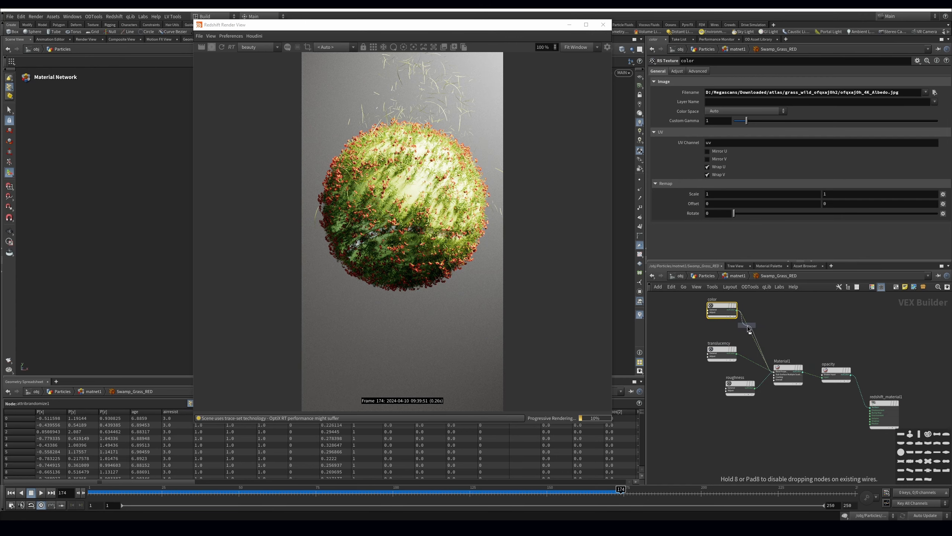
pyautogui.click(768, 319)
# Set the new color correction's Saturation Scale to 3.
pyautogui.click(720, 110)
pyautogui.write('.2')
pyautogui.press('Return')
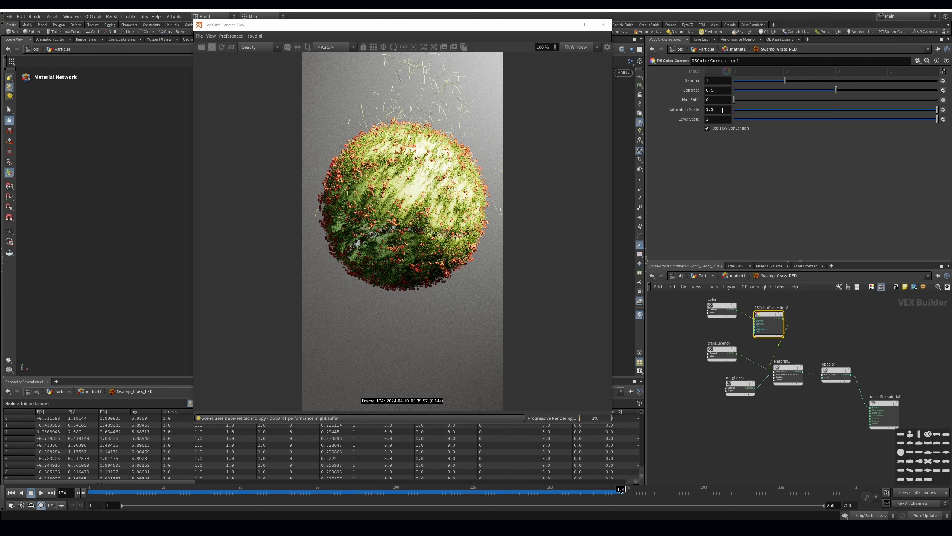
pyautogui.doubleClick(713, 110)
pyautogui.write('3')
pyautogui.click(839, 310)
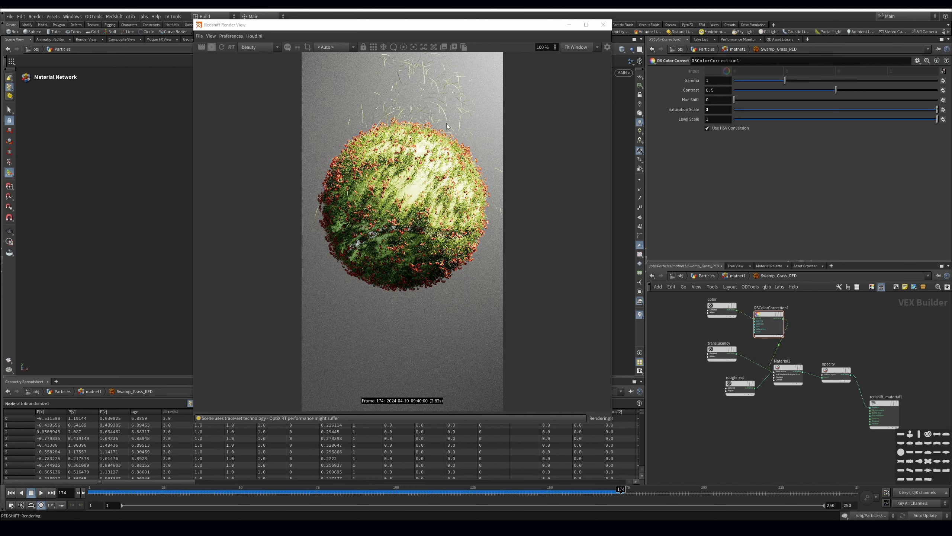
# Duplicate the color correction and insert the copy between the translucency texture and Material1.
pyautogui.moveTo(730, 314); pyautogui.dragTo(705, 307)
pyautogui.moveTo(768, 324)
pyautogui.mouseDown()
pyautogui.moveTo(742, 316)
pyautogui.moveTo(741, 365)
pyautogui.mouseUp()
pyautogui.moveTo(721, 349); pyautogui.dragTo(700, 347)
pyautogui.click(542, 174)
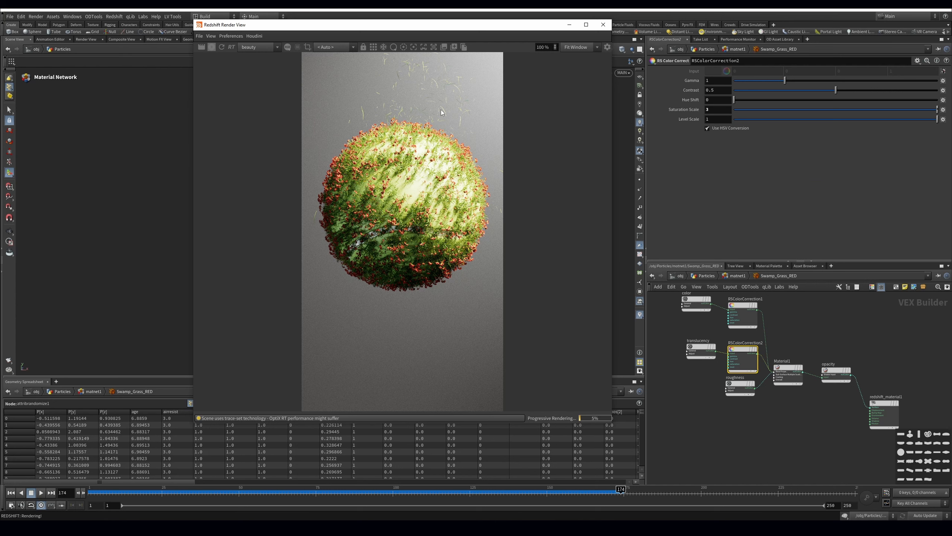
# Return to the object level and check the Redshift render at frames 83, 21, 33 and 45.
pyautogui.click(680, 275)
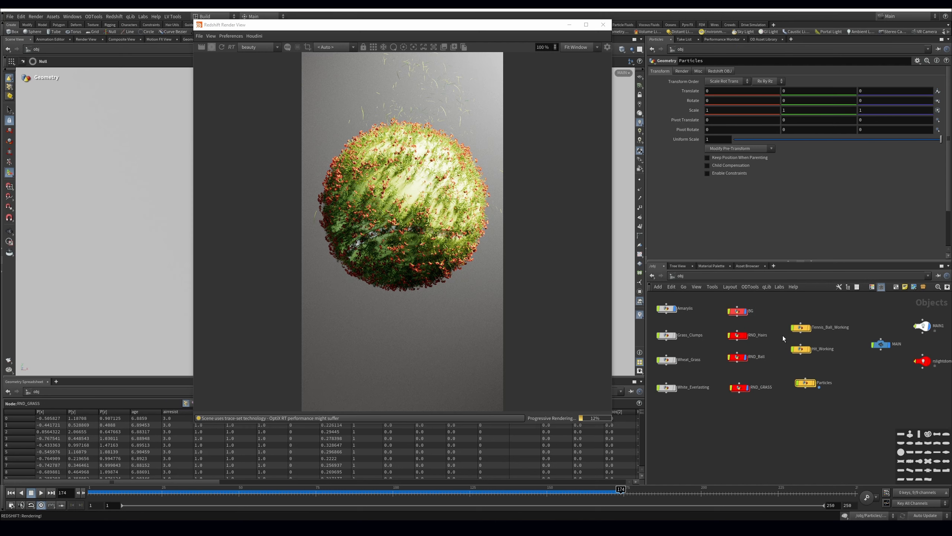
pyautogui.moveTo(520, 495); pyautogui.dragTo(340, 495)
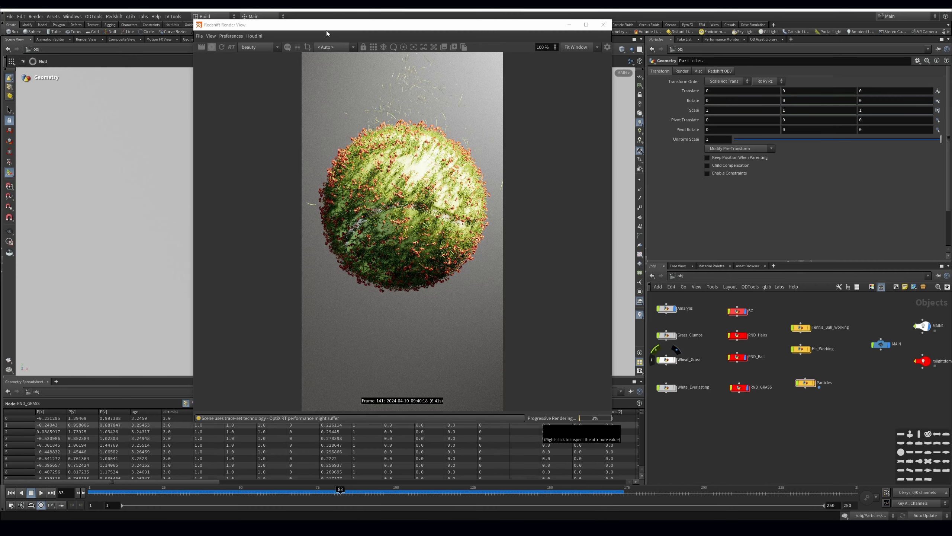
pyautogui.moveTo(328, 33); pyautogui.dragTo(325, 44)
pyautogui.click(149, 492)
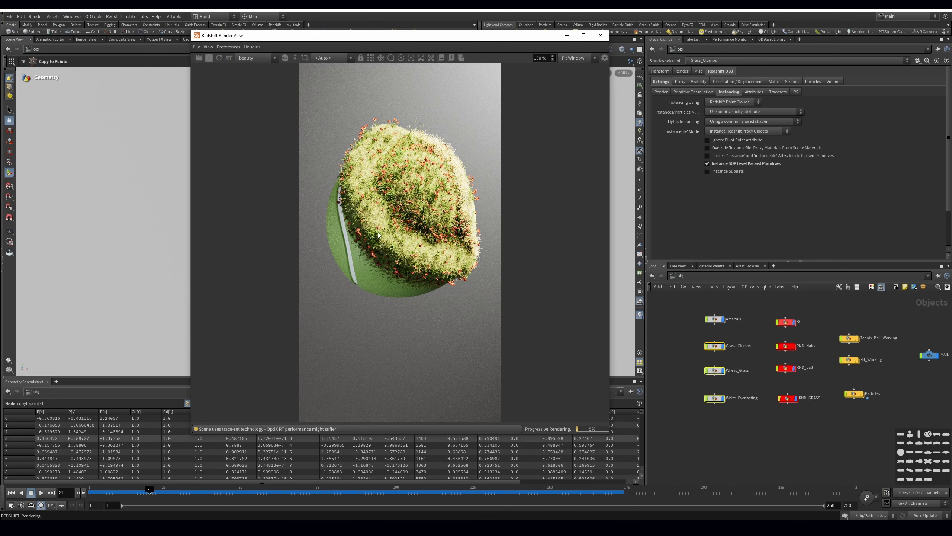
pyautogui.click(186, 493)
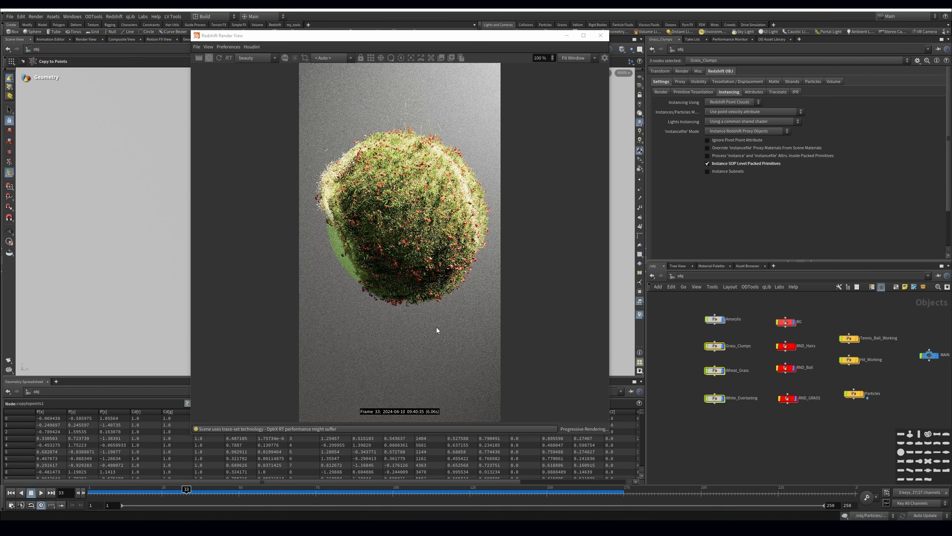
pyautogui.click(222, 491)
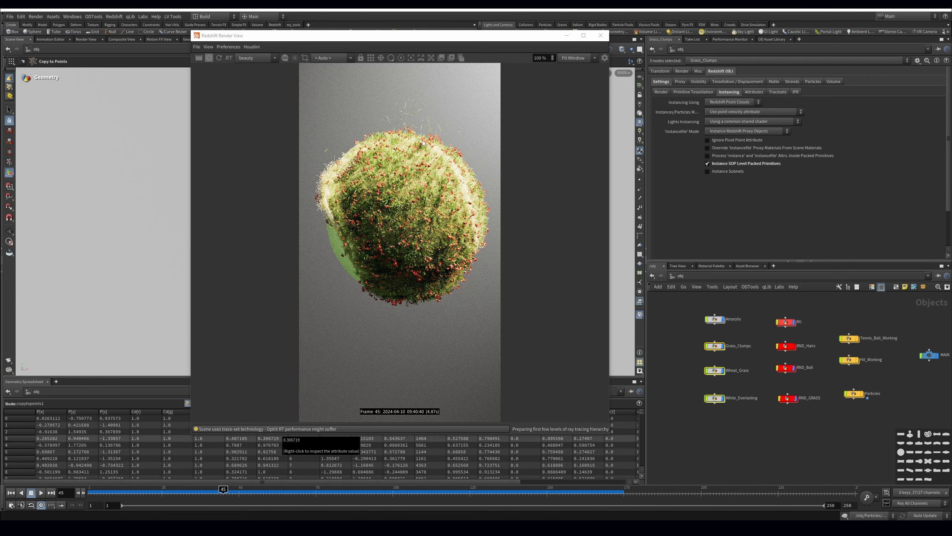